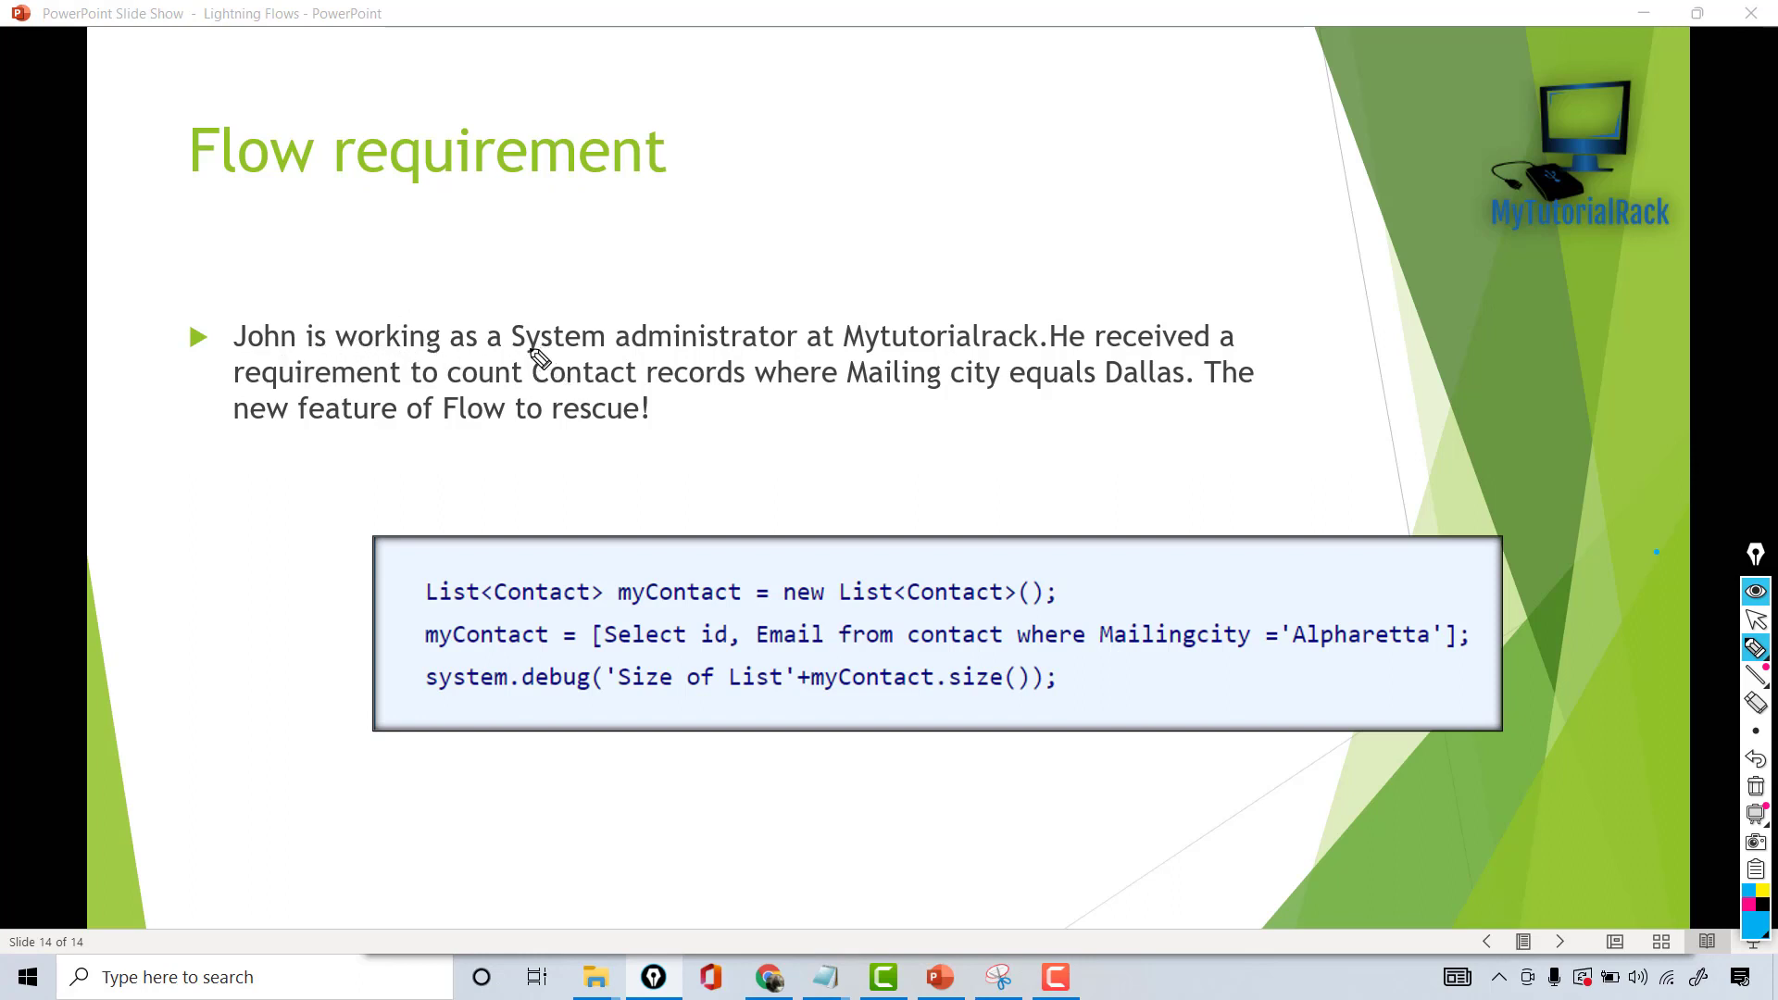
Step: Mark up the requirement text with the pen: underline the role, company and Mailing city, circle "equals Dallas", and sketch an arrow to a box
{"action": "mouse_move", "coordinate": [512, 350]}
{"action": "left_mouse_down"}
{"action": "mouse_move", "coordinate": [712, 376]}
{"action": "mouse_move", "coordinate": [1049, 355]}
{"action": "left_mouse_up"}
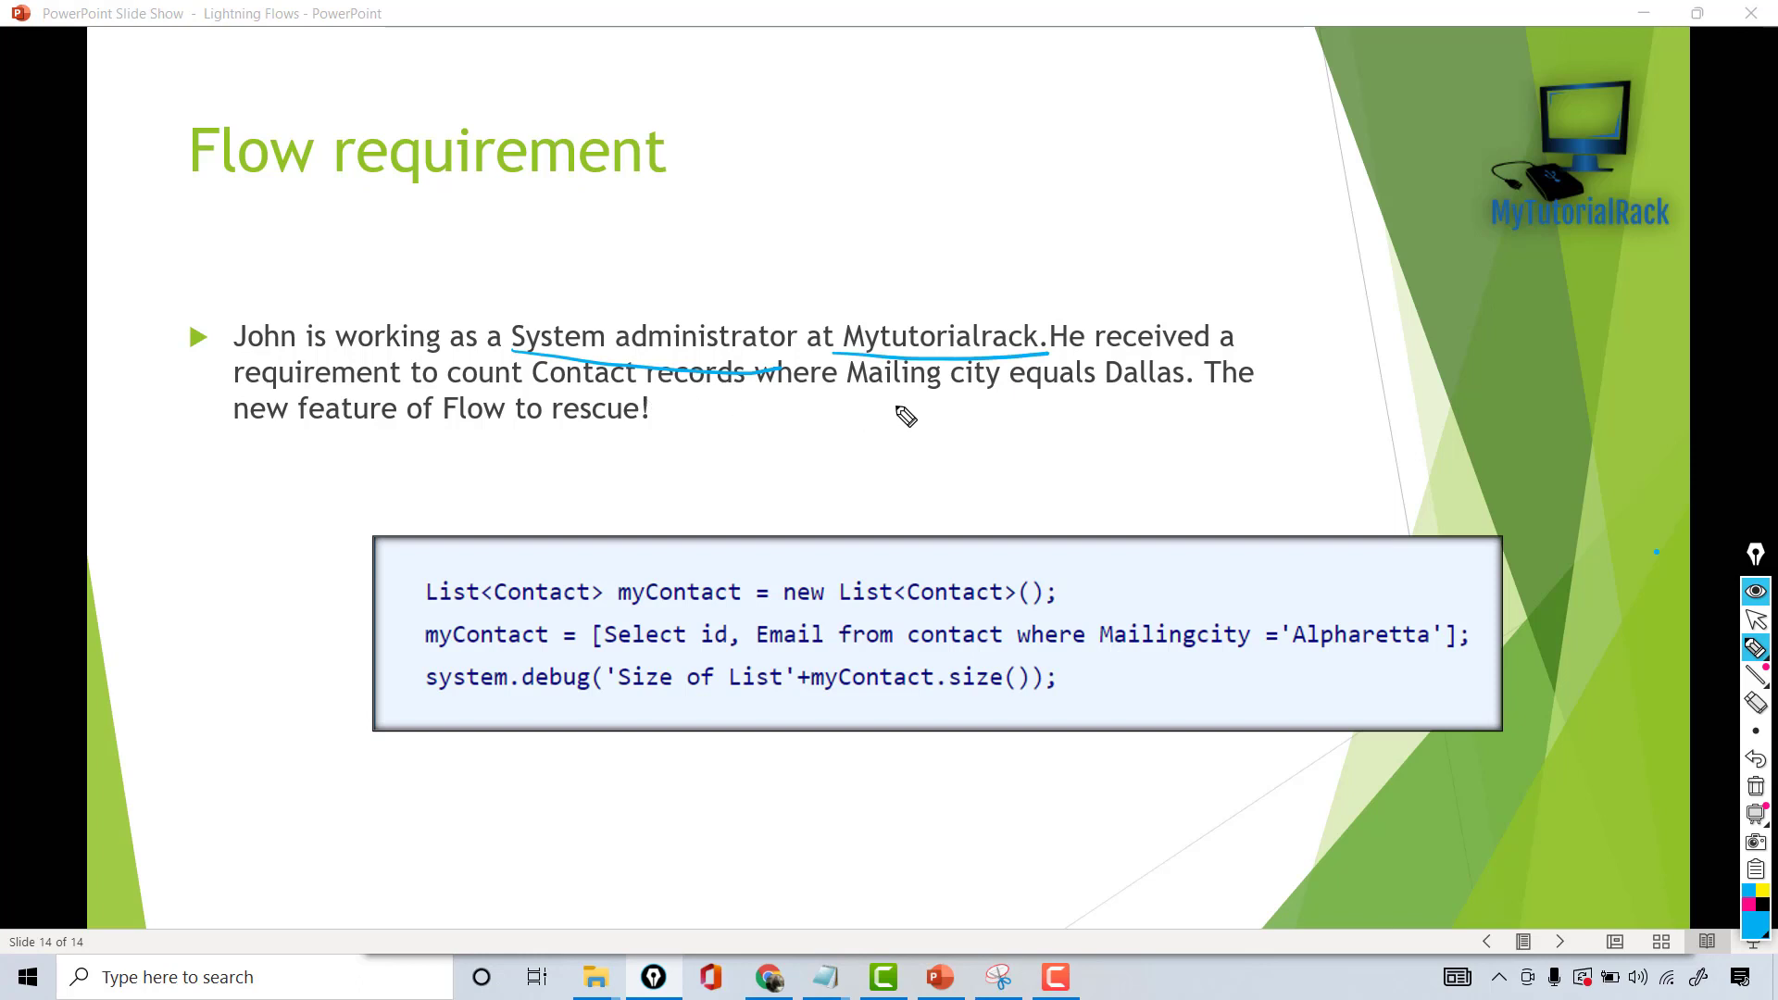
{"action": "mouse_move", "coordinate": [1037, 390]}
{"action": "left_mouse_down"}
{"action": "mouse_move", "coordinate": [1165, 400]}
{"action": "mouse_move", "coordinate": [1203, 380]}
{"action": "mouse_move", "coordinate": [1052, 349]}
{"action": "mouse_move", "coordinate": [1023, 378]}
{"action": "left_mouse_up"}
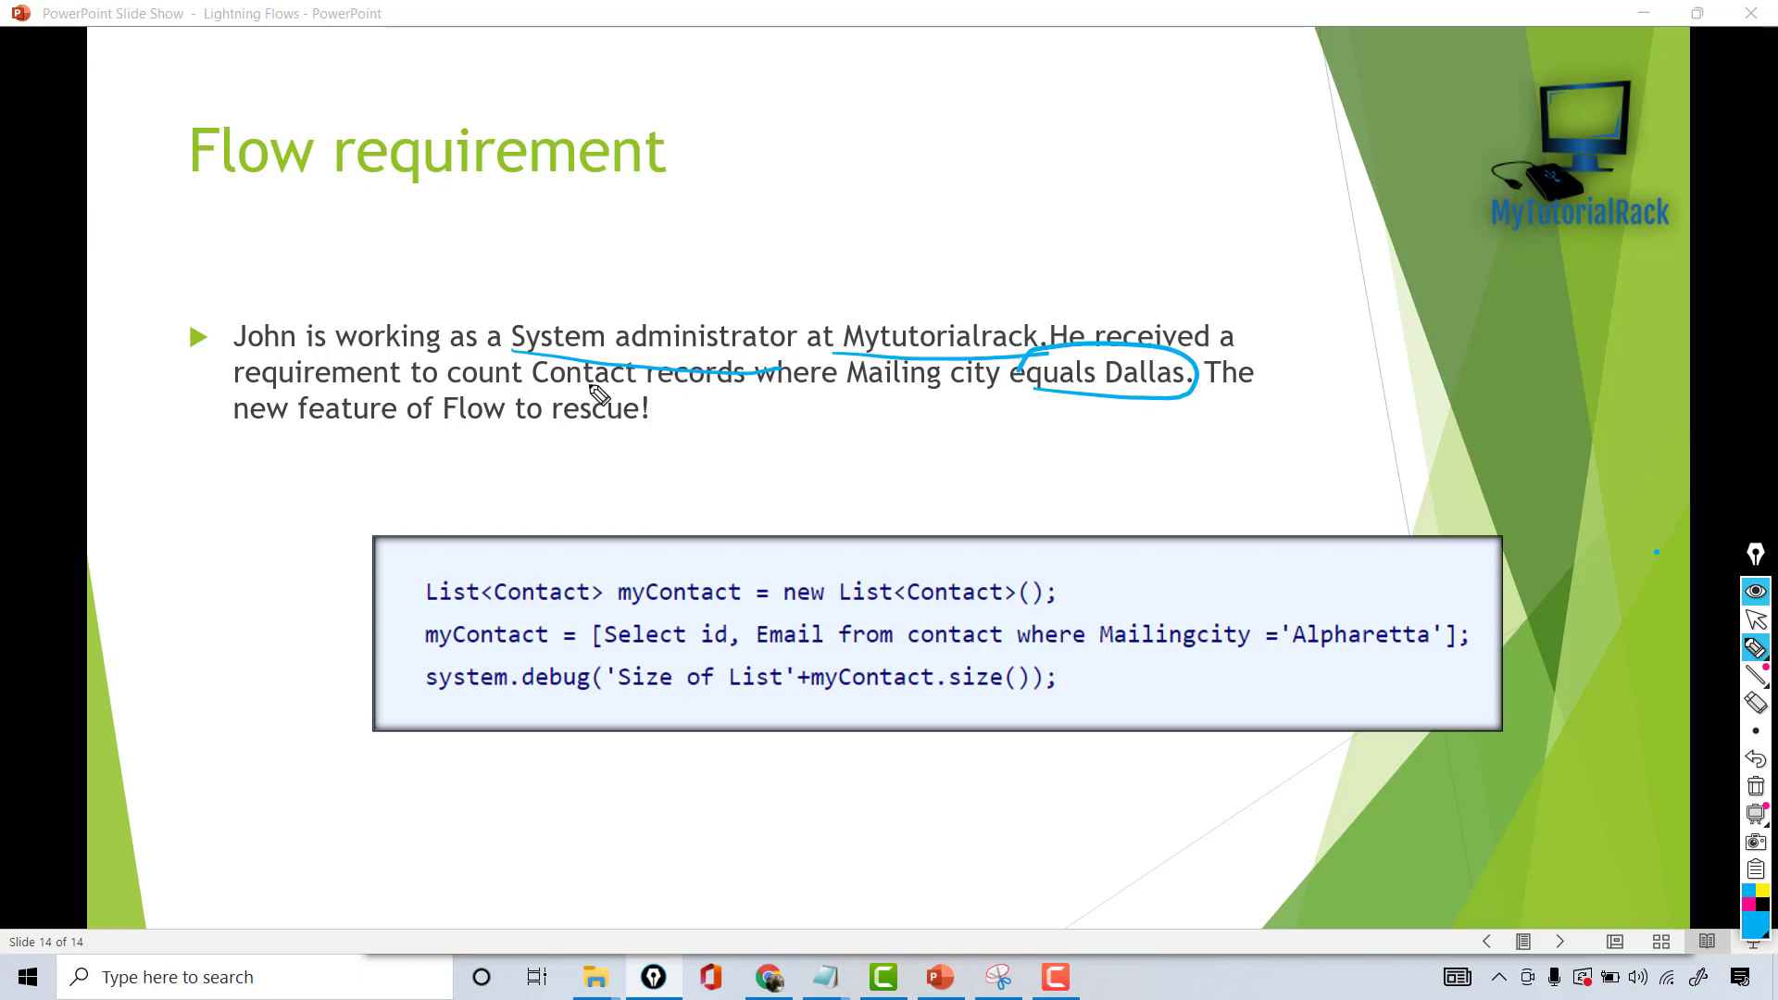
{"action": "left_click", "coordinate": [865, 388]}
{"action": "left_click_drag", "start_coordinate": [865, 389], "coordinate": [970, 396]}
{"action": "left_click", "coordinate": [1077, 405]}
{"action": "mouse_move", "coordinate": [970, 308]}
{"action": "left_mouse_down"}
{"action": "mouse_move", "coordinate": [979, 243]}
{"action": "mouse_move", "coordinate": [1192, 231]}
{"action": "mouse_move", "coordinate": [1074, 271]}
{"action": "left_mouse_up"}
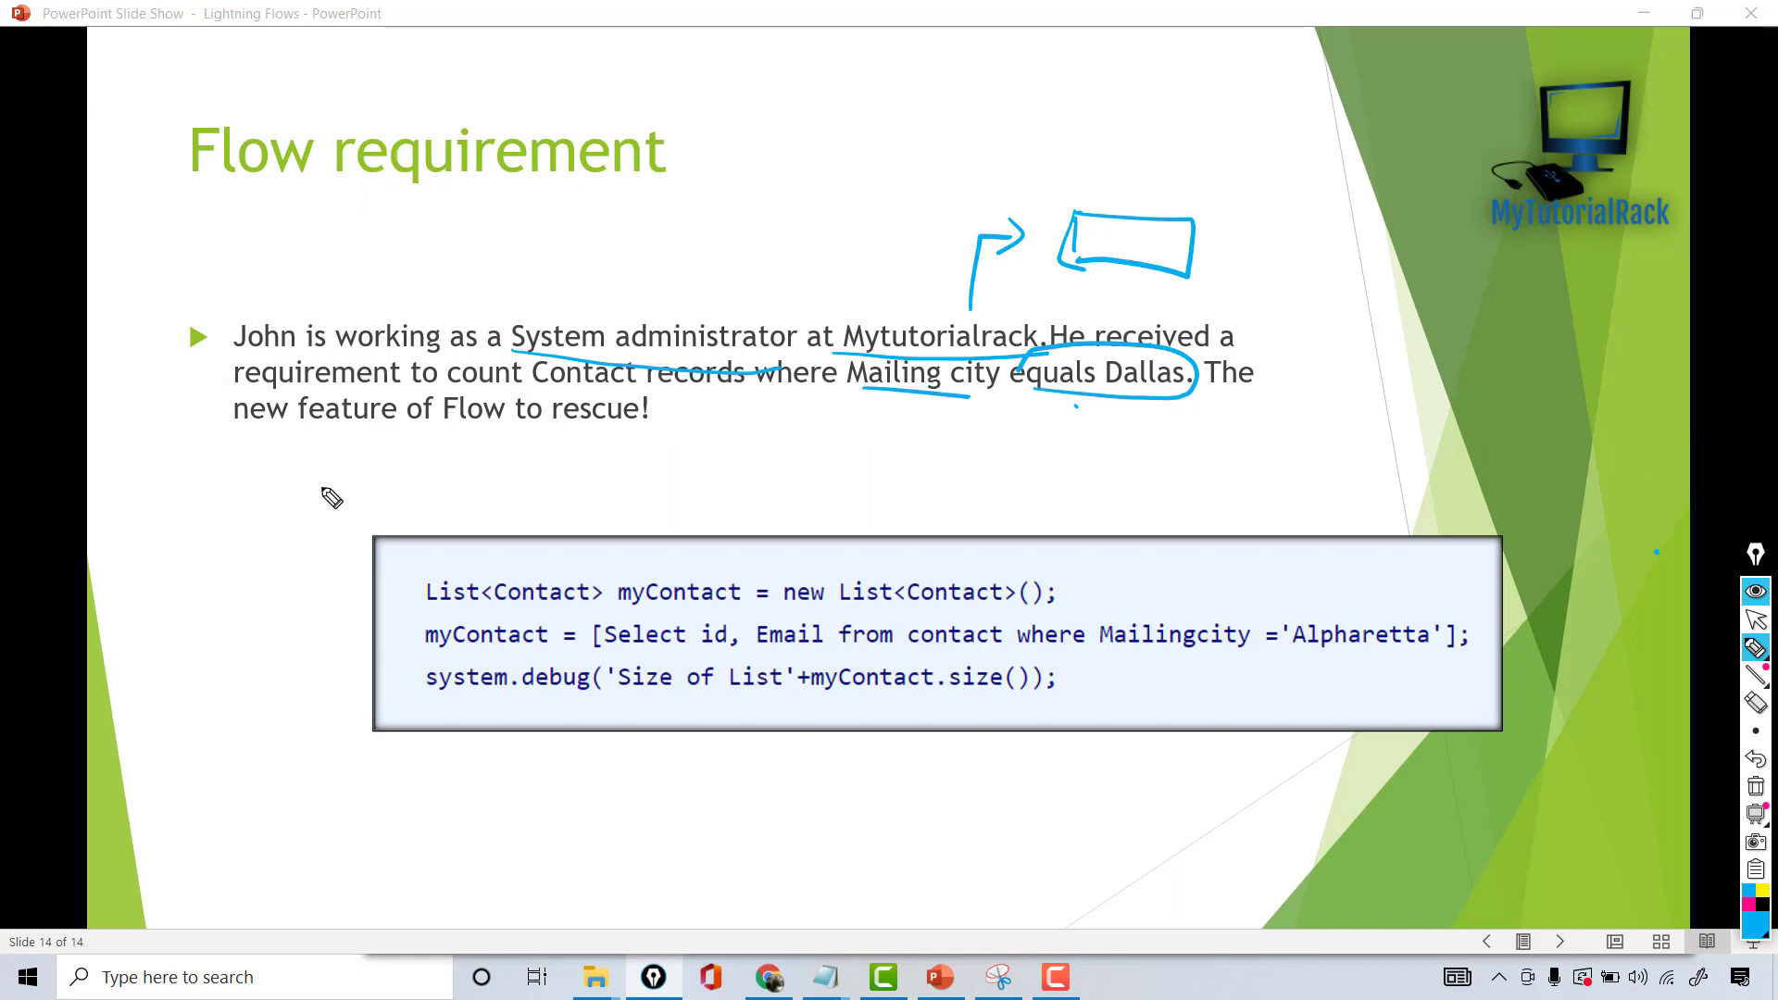
Step: Bracket the code block in ink, circle myContact.size(), underline 'Alpharetta' and handwrite Dallas above it
{"action": "mouse_move", "coordinate": [416, 546]}
{"action": "left_mouse_down"}
{"action": "mouse_move", "coordinate": [380, 623]}
{"action": "mouse_move", "coordinate": [414, 708]}
{"action": "left_mouse_up"}
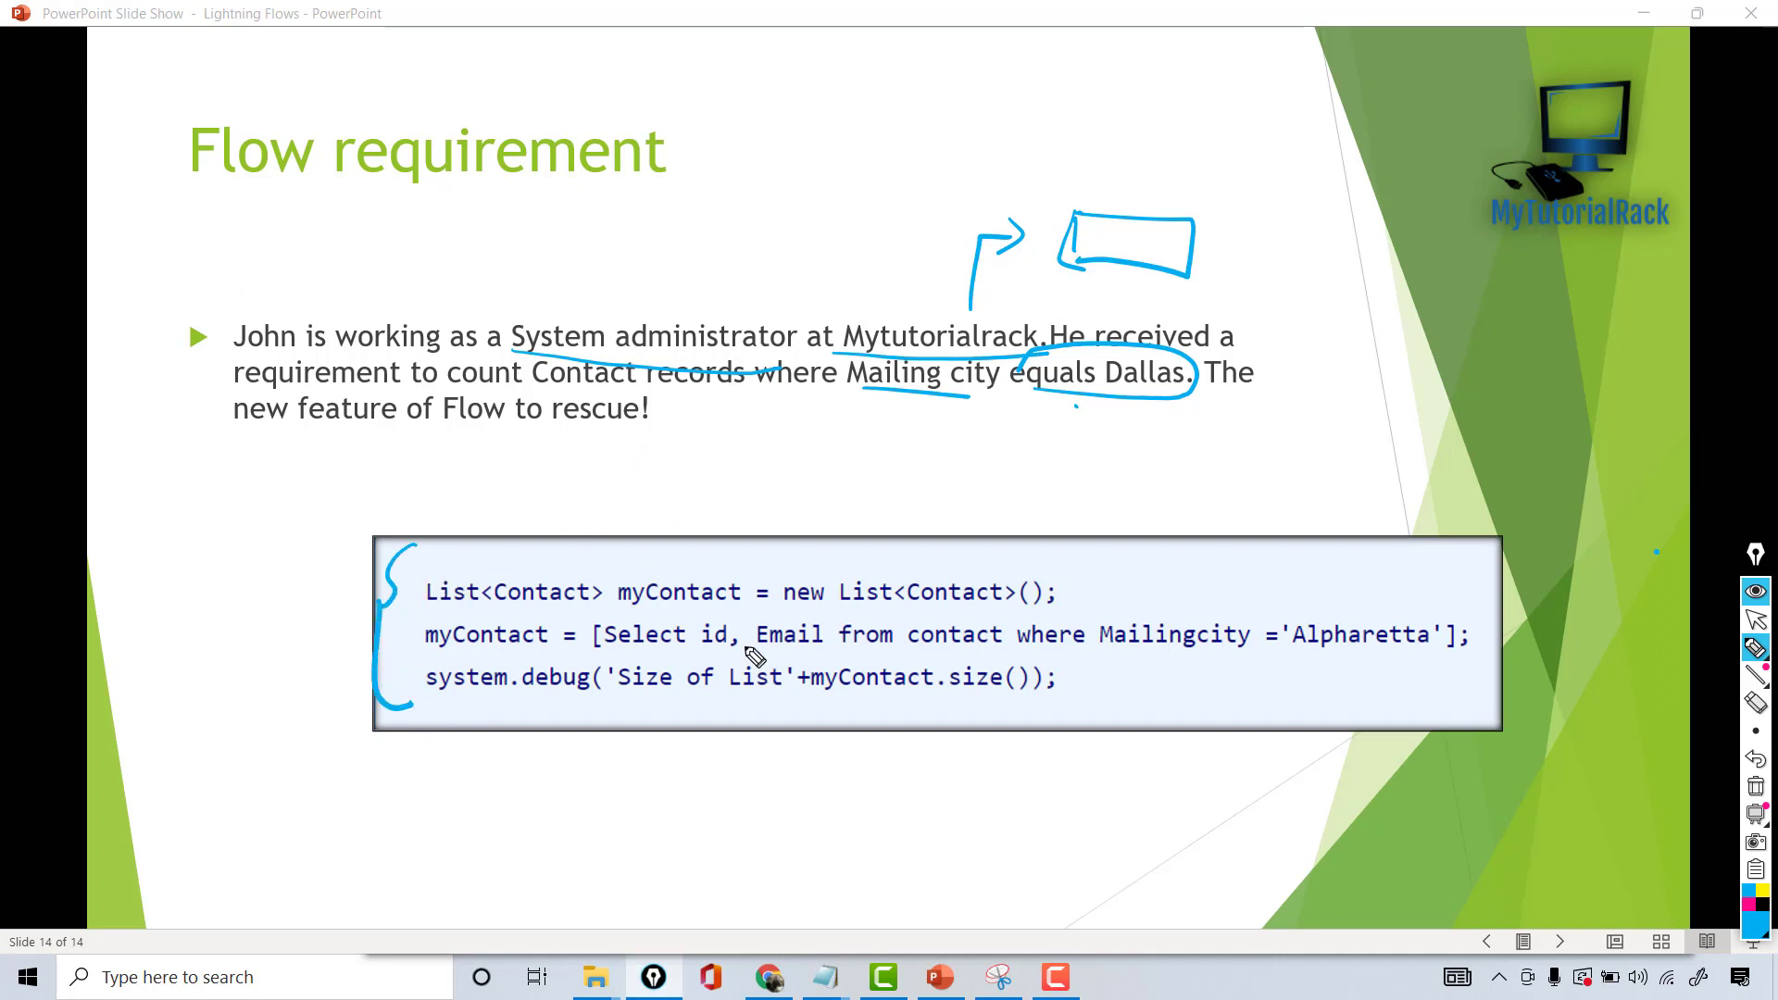
{"action": "mouse_move", "coordinate": [831, 711]}
{"action": "left_mouse_down"}
{"action": "mouse_move", "coordinate": [920, 718]}
{"action": "mouse_move", "coordinate": [1025, 675]}
{"action": "mouse_move", "coordinate": [834, 660]}
{"action": "mouse_move", "coordinate": [808, 697]}
{"action": "left_mouse_up"}
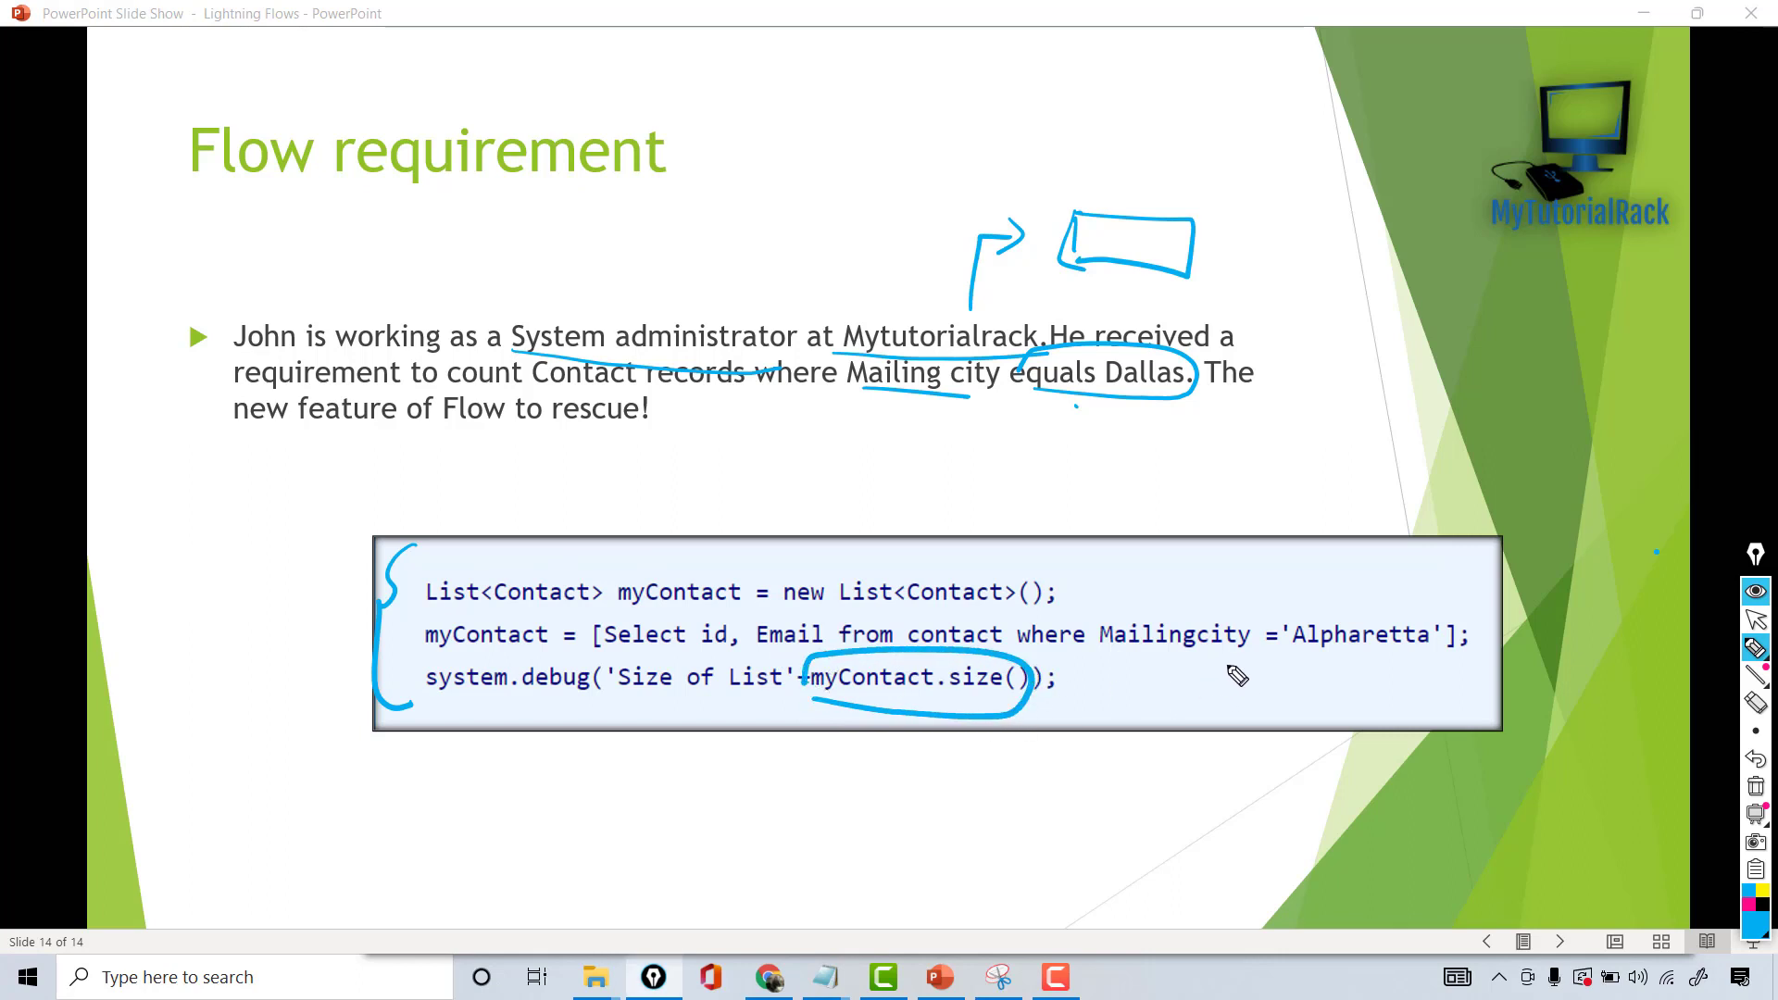
{"action": "left_click_drag", "start_coordinate": [1308, 651], "coordinate": [1389, 671]}
{"action": "mouse_move", "coordinate": [1368, 590]}
{"action": "left_mouse_down"}
{"action": "mouse_move", "coordinate": [1394, 619]}
{"action": "mouse_move", "coordinate": [1443, 619]}
{"action": "left_mouse_up"}
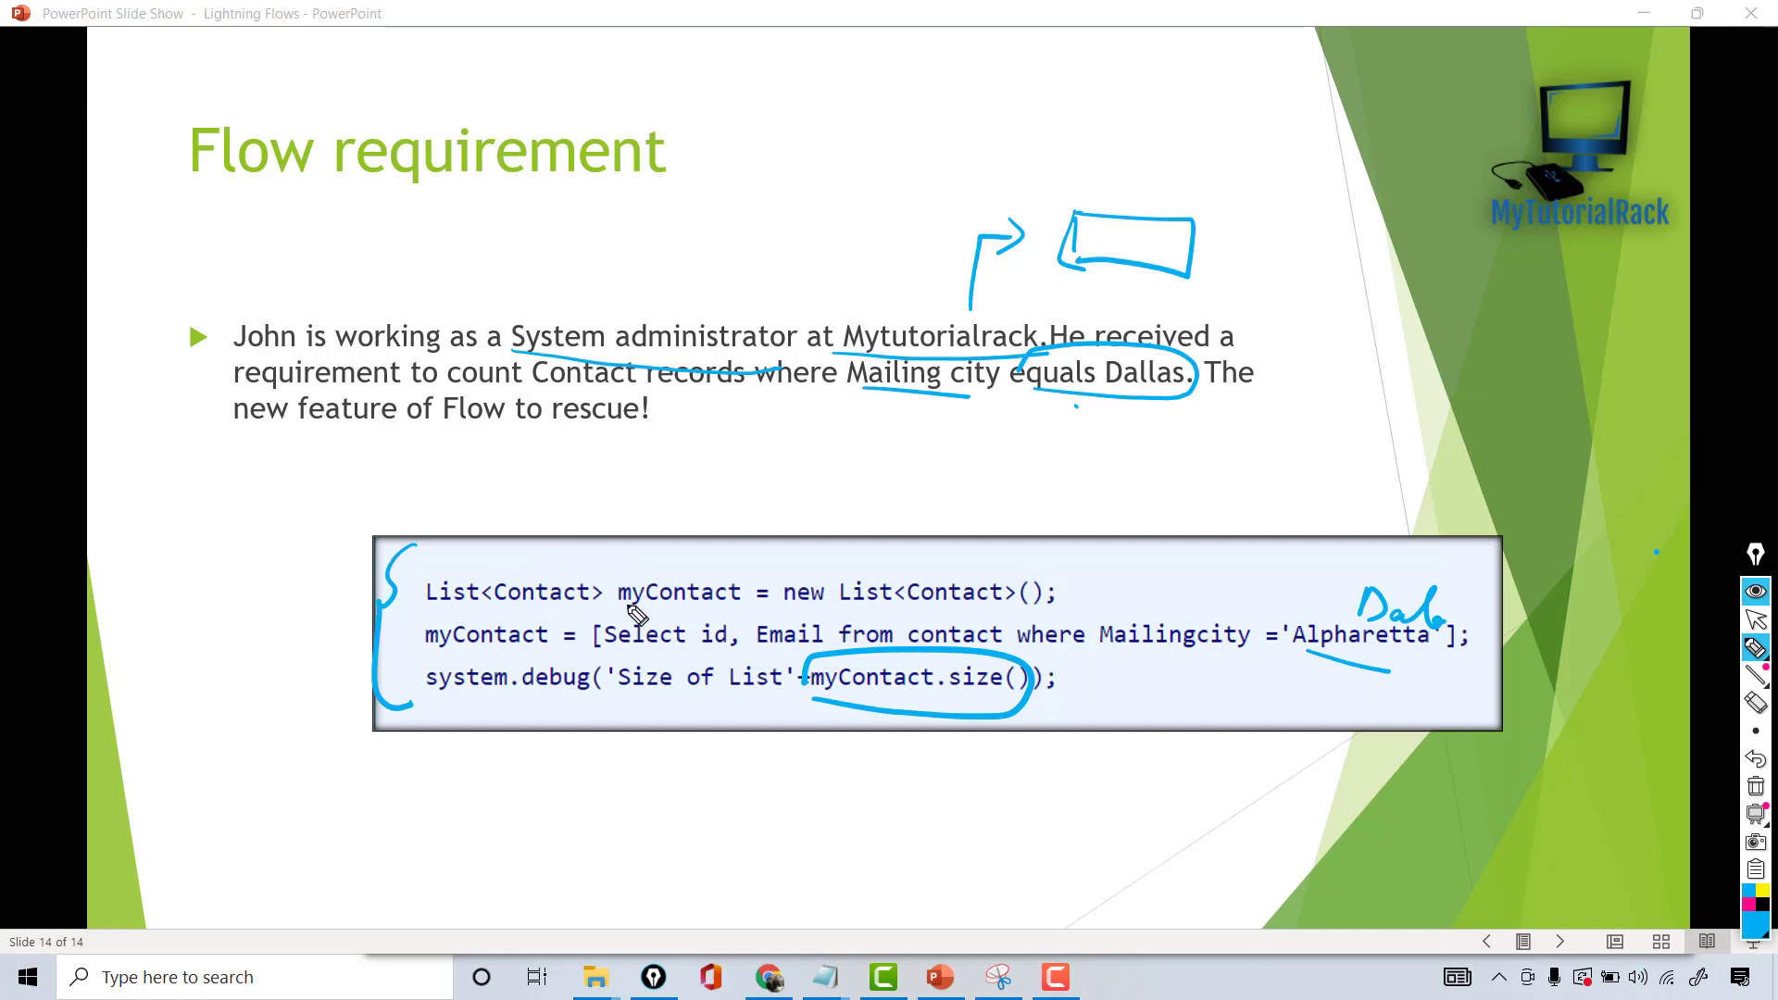
Step: Highlight the list constructor, contact object, Mailingcity condition, size() call and myContact variable in ink, and erase all slide annotations
{"action": "left_click_drag", "start_coordinate": [1019, 616], "coordinate": [1050, 614]}
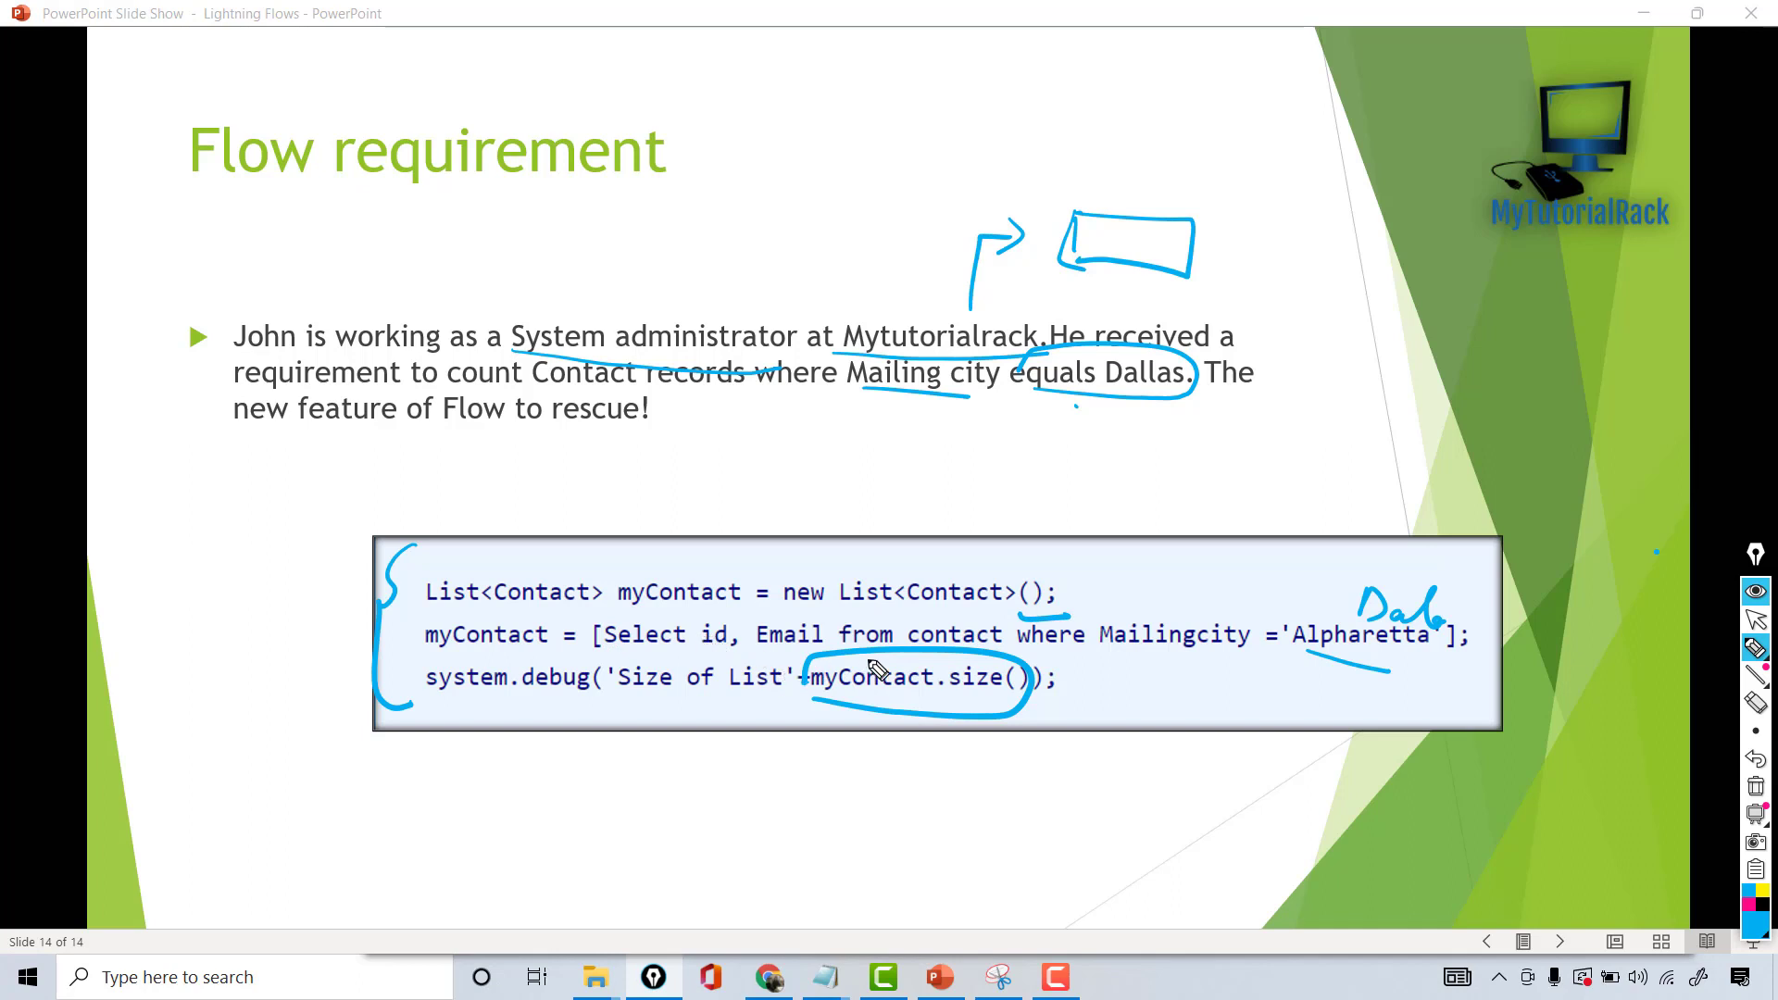
{"action": "mouse_move", "coordinate": [998, 637]}
{"action": "left_mouse_down"}
{"action": "mouse_move", "coordinate": [905, 642]}
{"action": "mouse_move", "coordinate": [998, 632]}
{"action": "left_mouse_up"}
{"action": "left_click_drag", "start_coordinate": [1128, 661], "coordinate": [1260, 669]}
{"action": "left_click_drag", "start_coordinate": [1306, 654], "coordinate": [1395, 658]}
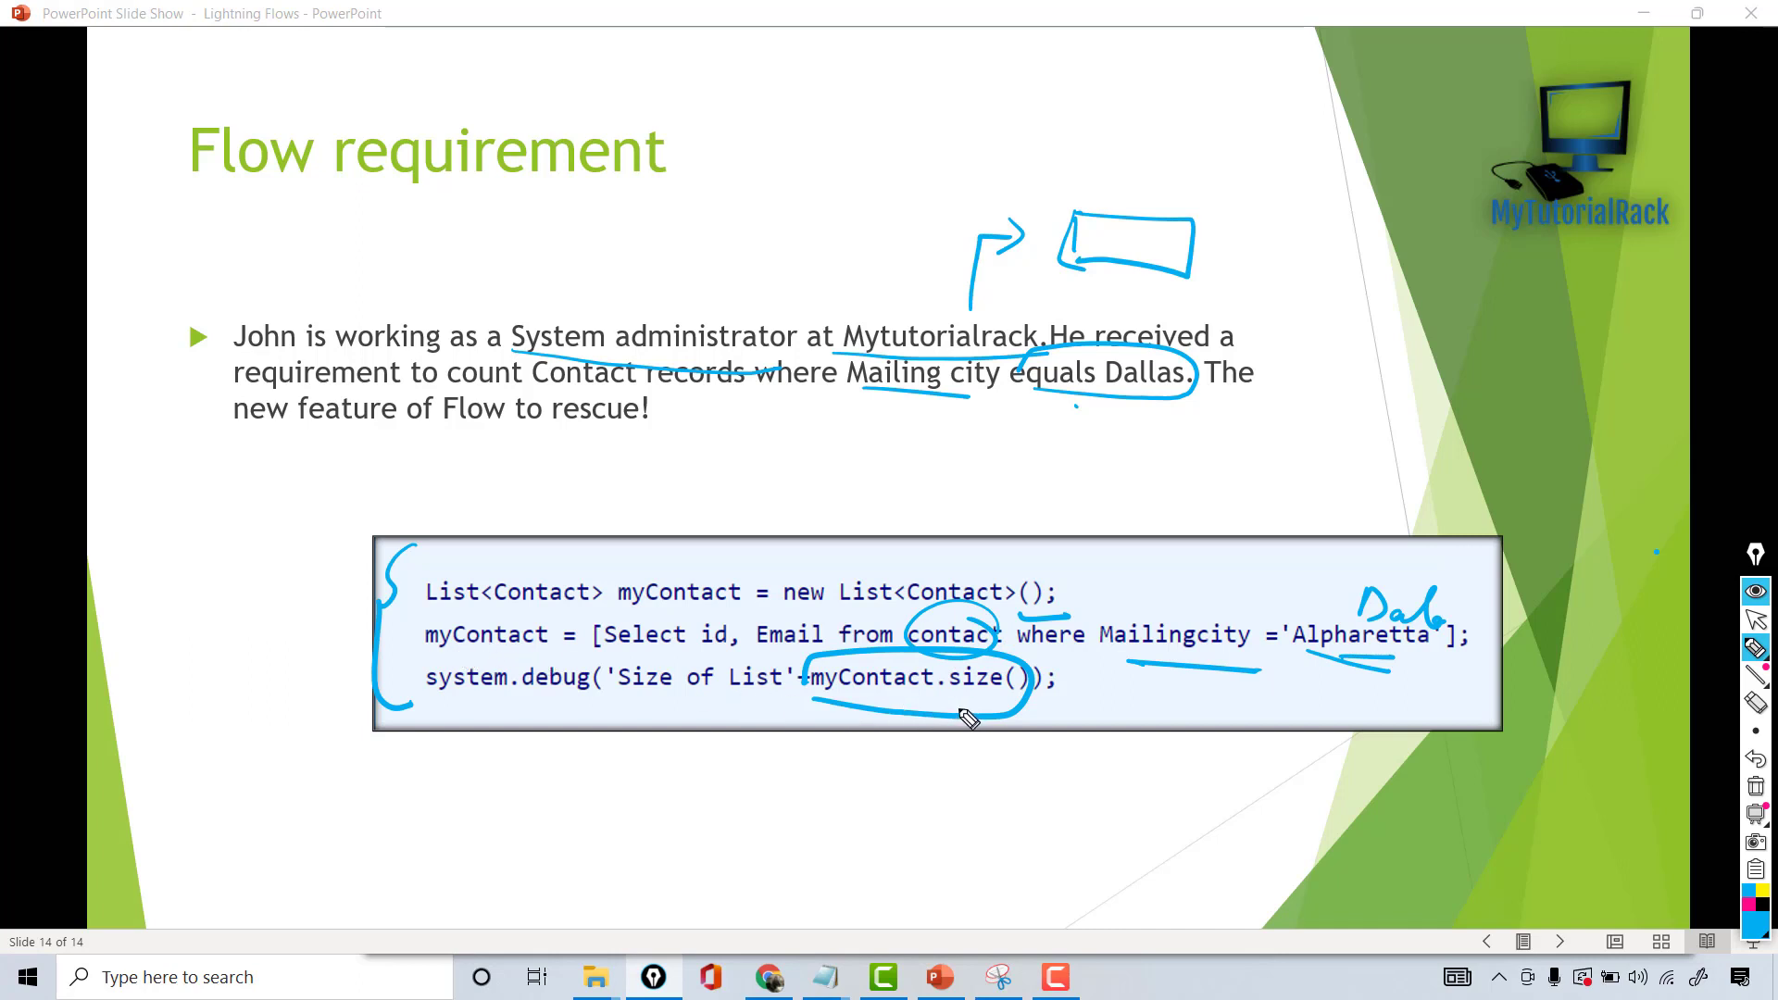
{"action": "left_click_drag", "start_coordinate": [1022, 706], "coordinate": [1024, 683]}
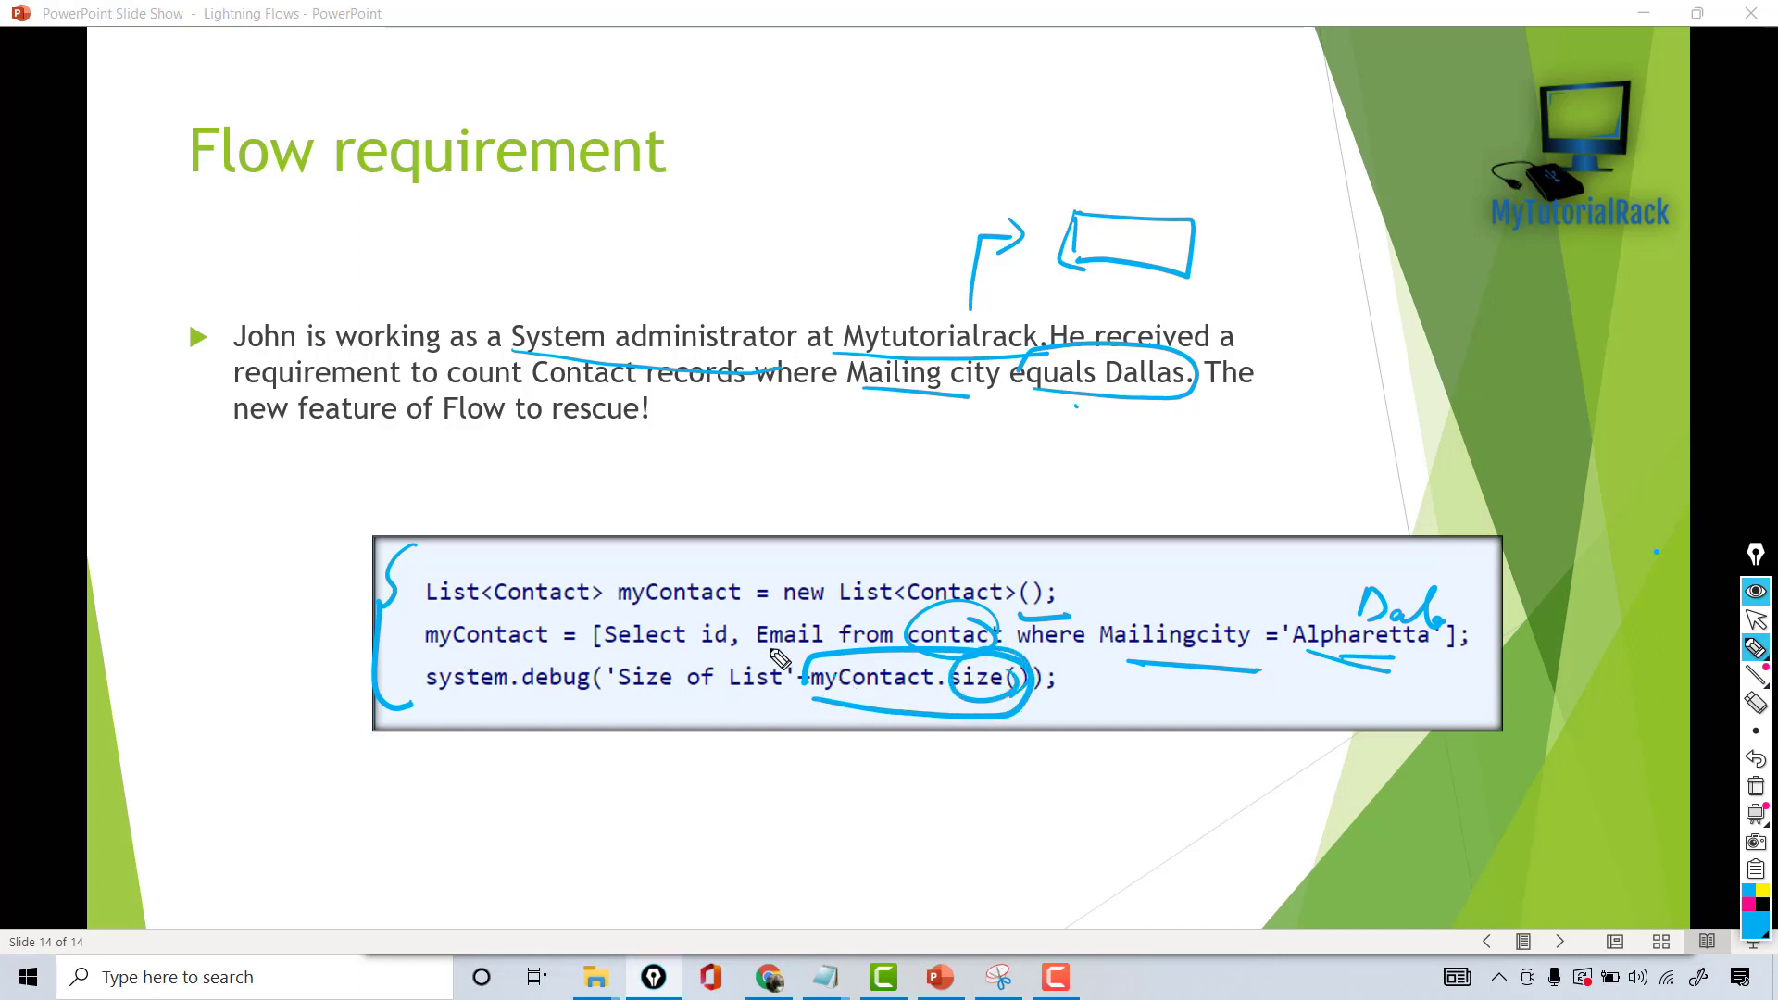
{"action": "mouse_move", "coordinate": [556, 619]}
{"action": "left_mouse_down"}
{"action": "mouse_move", "coordinate": [482, 604]}
{"action": "mouse_move", "coordinate": [519, 660]}
{"action": "mouse_move", "coordinate": [562, 639]}
{"action": "left_mouse_up"}
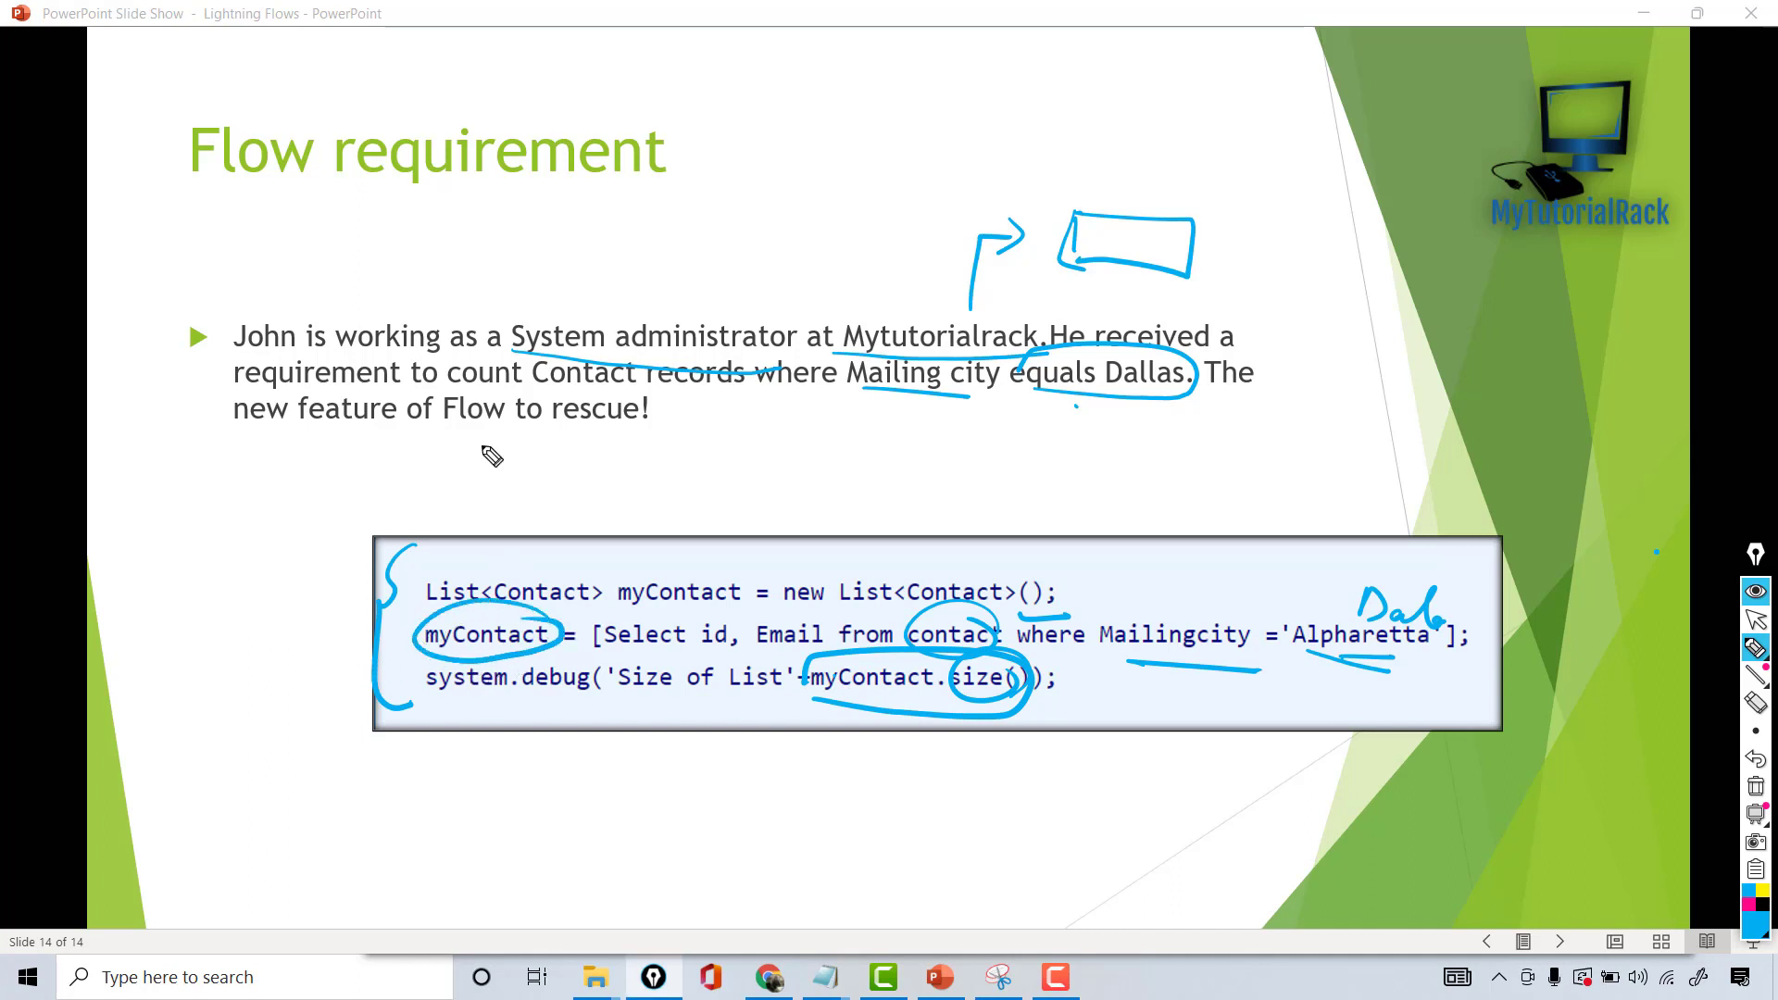
{"action": "left_click", "coordinate": [1756, 787]}
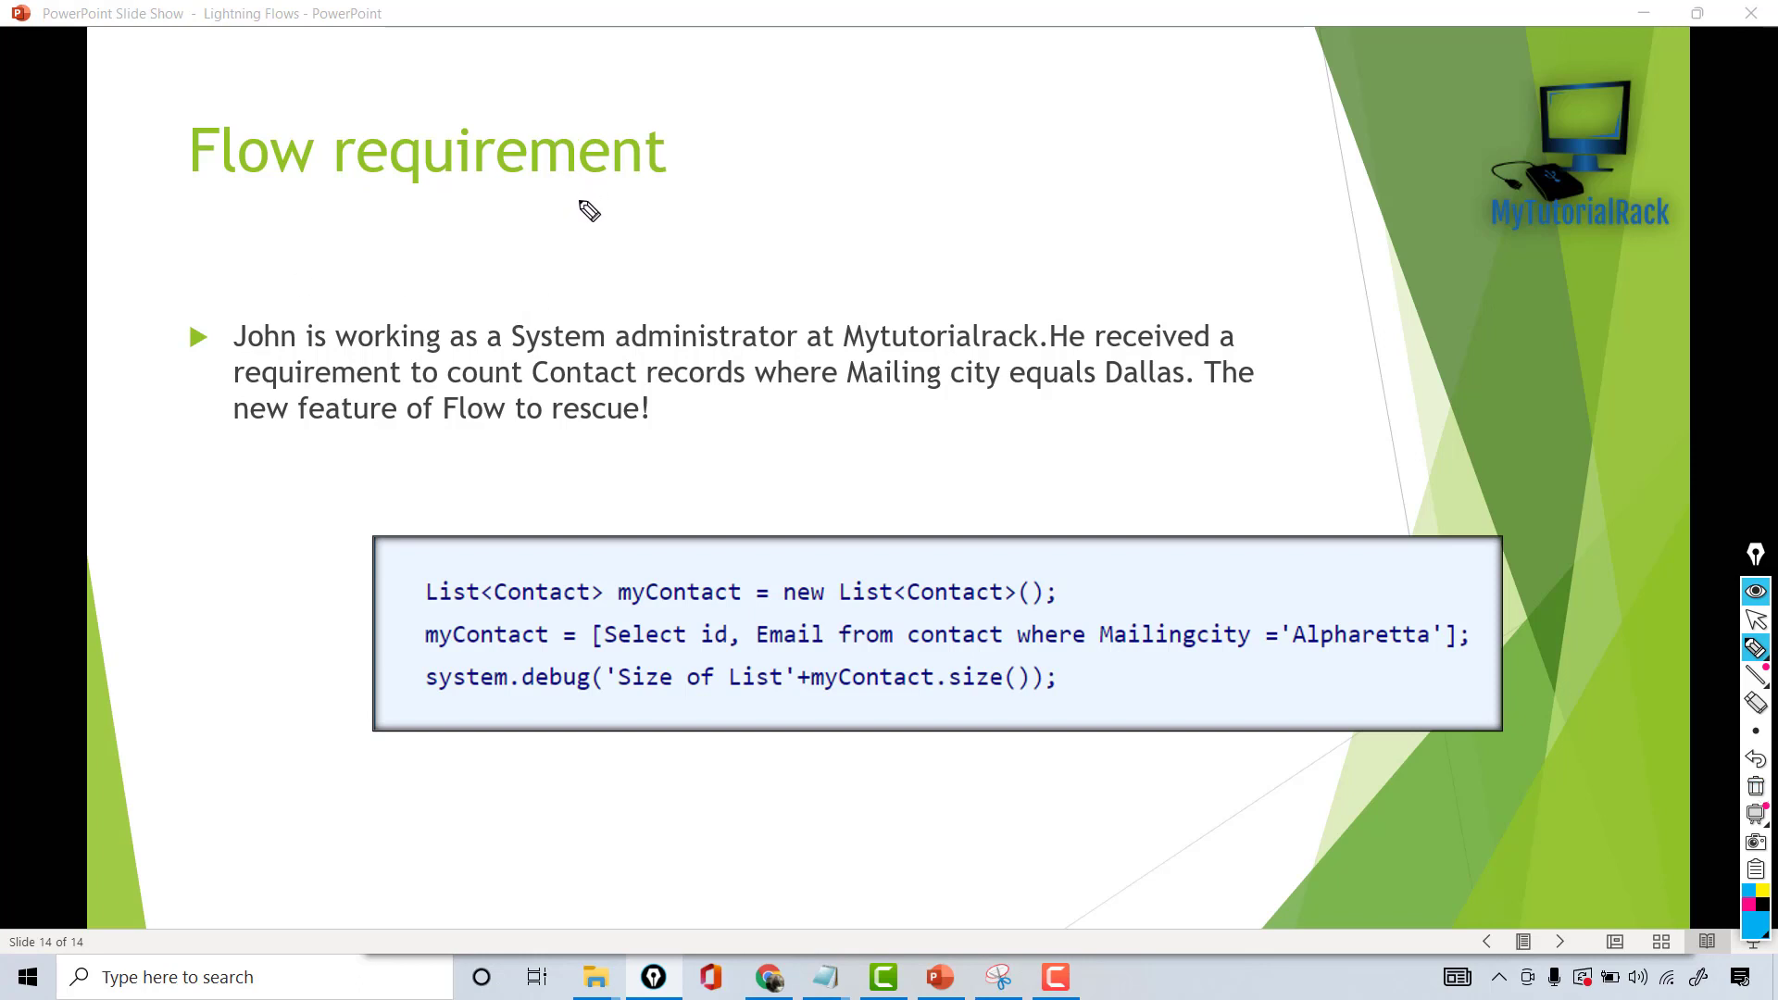
Step: Handwrite a boxed "Get Records" under the slide title with an arrow below it, and underline the selected fields in the query
{"action": "mouse_move", "coordinate": [635, 192]}
{"action": "left_mouse_down"}
{"action": "mouse_move", "coordinate": [616, 233]}
{"action": "mouse_move", "coordinate": [729, 202]}
{"action": "mouse_move", "coordinate": [743, 241]}
{"action": "mouse_move", "coordinate": [912, 246]}
{"action": "left_mouse_up"}
{"action": "left_click_drag", "start_coordinate": [667, 655], "coordinate": [799, 663]}
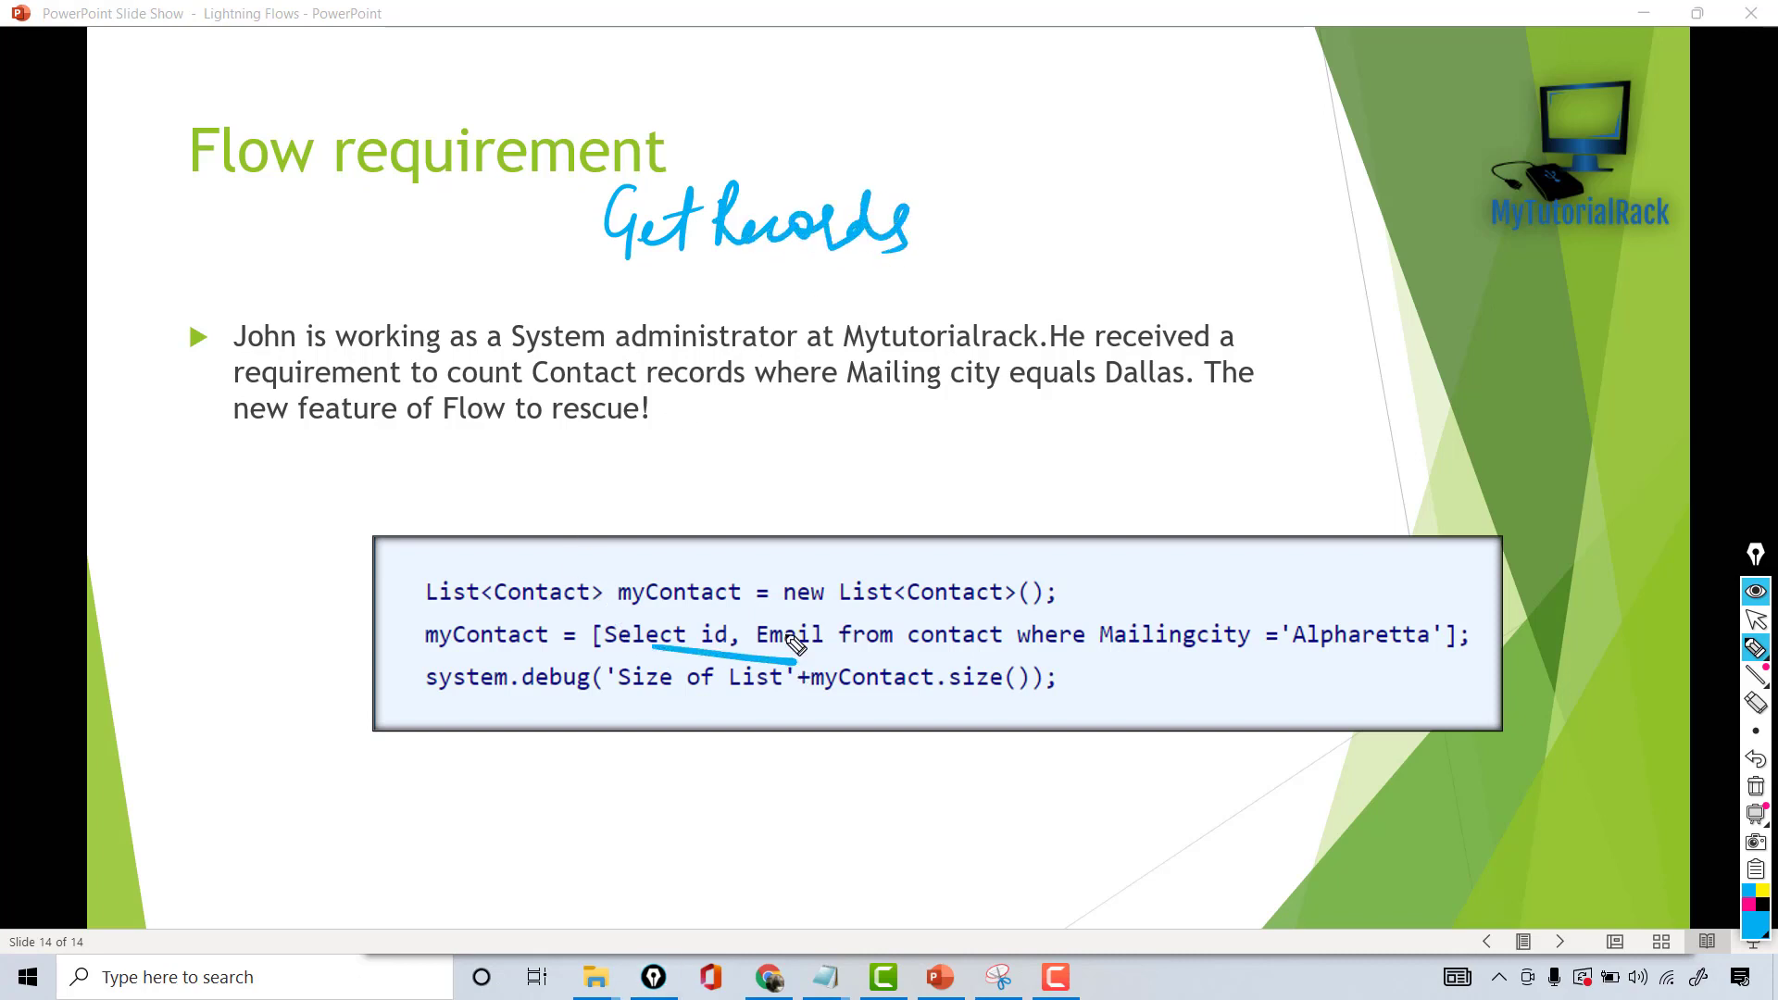
{"action": "mouse_move", "coordinate": [945, 180]}
{"action": "left_mouse_down"}
{"action": "mouse_move", "coordinate": [584, 176]}
{"action": "mouse_move", "coordinate": [940, 275]}
{"action": "mouse_move", "coordinate": [956, 186]}
{"action": "mouse_move", "coordinate": [885, 169]}
{"action": "left_mouse_up"}
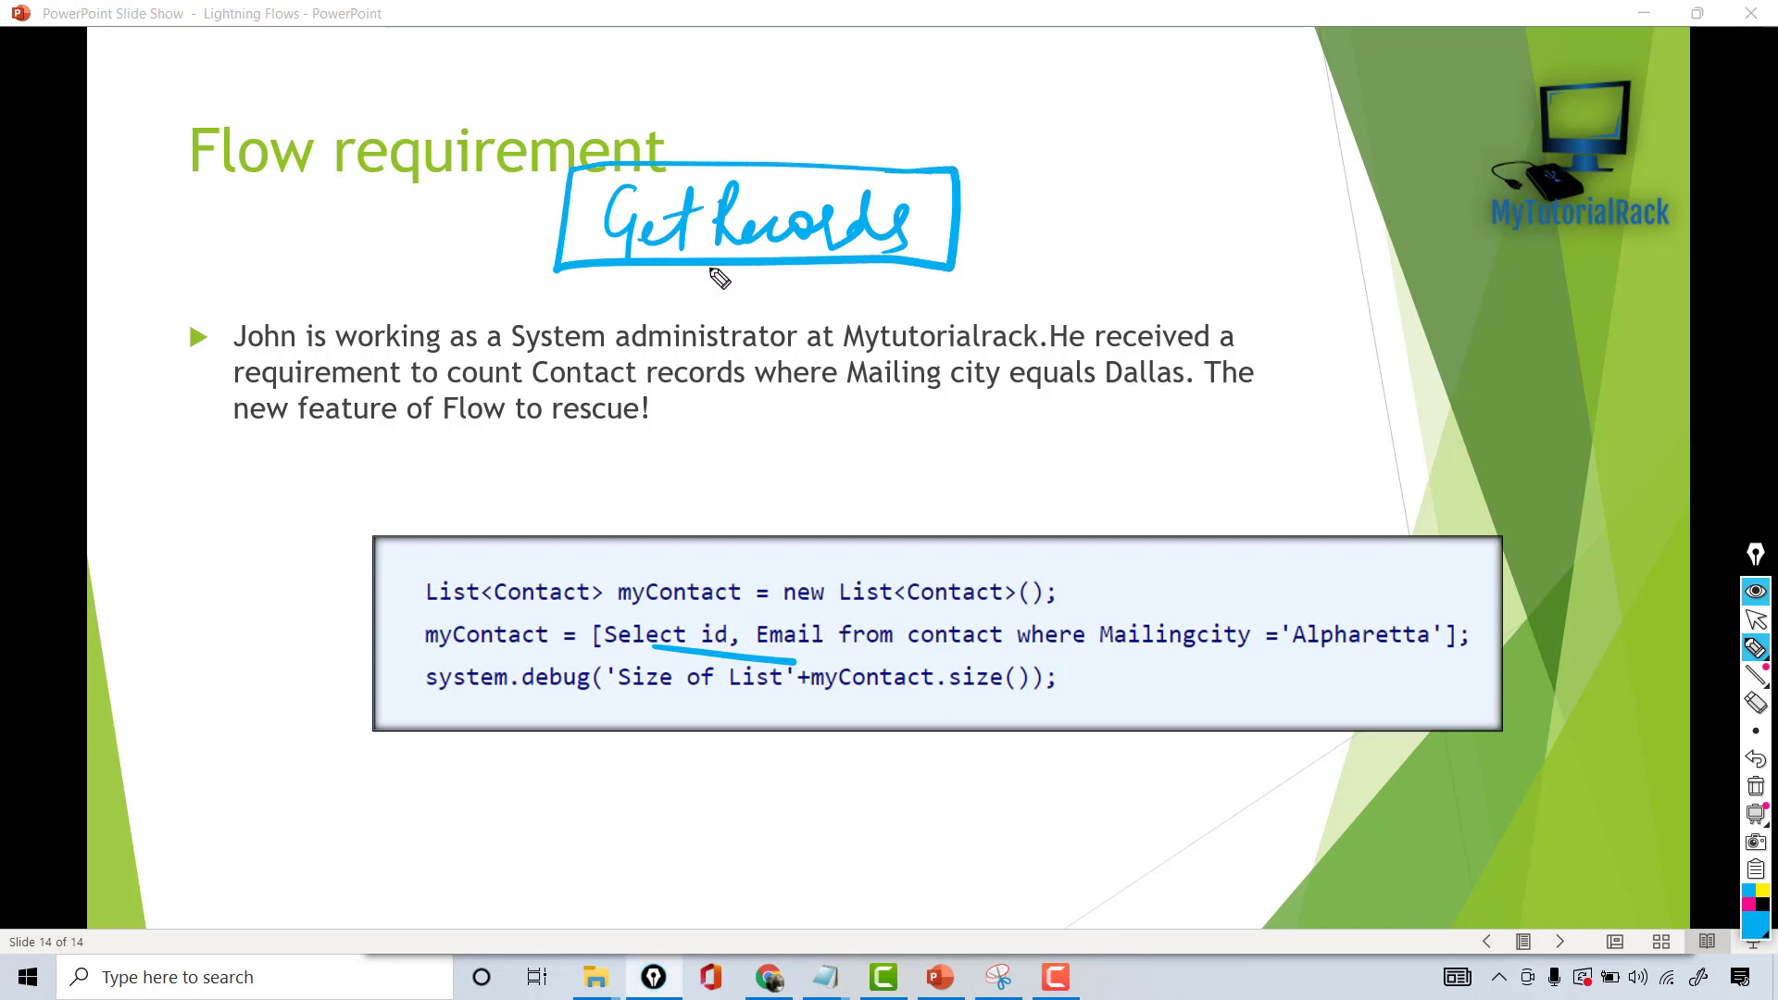
{"action": "mouse_move", "coordinate": [710, 270]}
{"action": "left_mouse_down"}
{"action": "mouse_move", "coordinate": [708, 306]}
{"action": "mouse_move", "coordinate": [761, 304]}
{"action": "left_mouse_up"}
Step: Handwrite and circle "Filter" with an arrow to "Mail", and mark the Mailingcity = 'Alpharetta' condition in the query
{"action": "mouse_move", "coordinate": [1066, 163]}
{"action": "left_mouse_down"}
{"action": "mouse_move", "coordinate": [1075, 141]}
{"action": "mouse_move", "coordinate": [1091, 167]}
{"action": "mouse_move", "coordinate": [1177, 176]}
{"action": "left_mouse_up"}
{"action": "left_click_drag", "start_coordinate": [1033, 189], "coordinate": [1187, 179]}
{"action": "mouse_move", "coordinate": [1102, 651]}
{"action": "left_mouse_down"}
{"action": "mouse_move", "coordinate": [1426, 681]}
{"action": "mouse_move", "coordinate": [1365, 600]}
{"action": "mouse_move", "coordinate": [1277, 653]}
{"action": "mouse_move", "coordinate": [1348, 676]}
{"action": "left_mouse_up"}
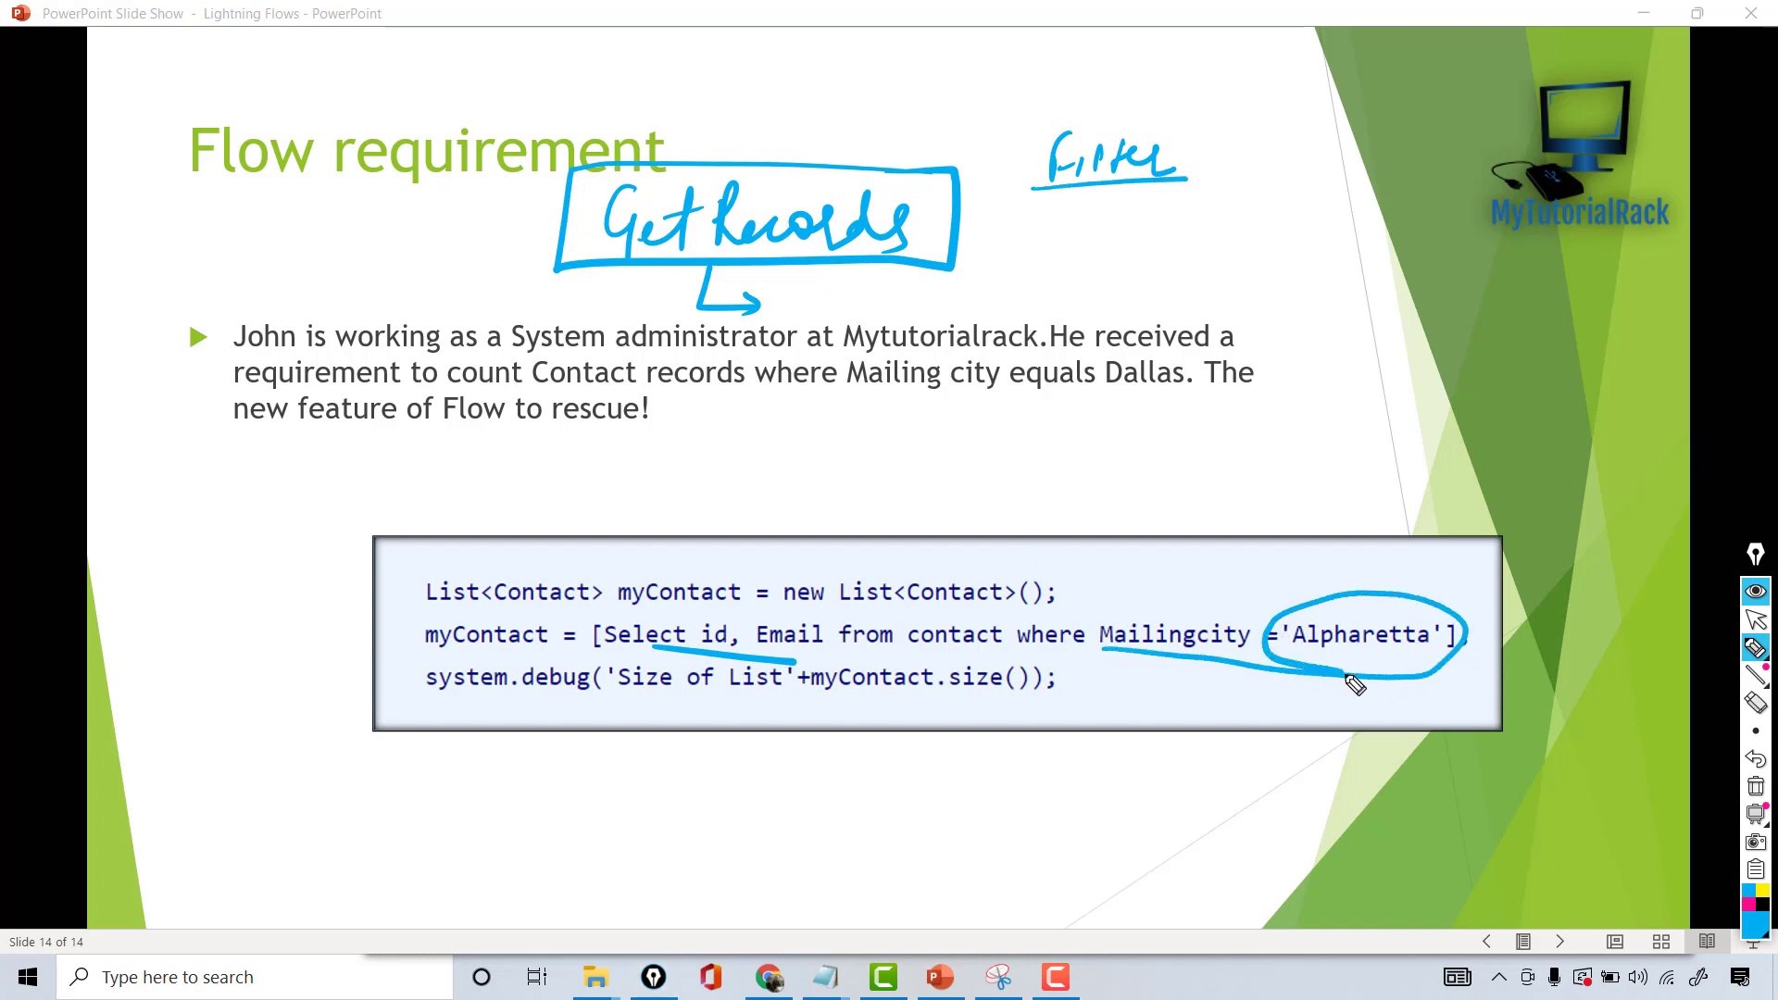
{"action": "mouse_move", "coordinate": [1190, 124]}
{"action": "left_mouse_down"}
{"action": "mouse_move", "coordinate": [1145, 99]}
{"action": "mouse_move", "coordinate": [1103, 209]}
{"action": "mouse_move", "coordinate": [1169, 144]}
{"action": "left_mouse_up"}
{"action": "mouse_move", "coordinate": [1125, 209]}
{"action": "left_mouse_down"}
{"action": "mouse_move", "coordinate": [1119, 237]}
{"action": "mouse_move", "coordinate": [1264, 238]}
{"action": "mouse_move", "coordinate": [1302, 269]}
{"action": "left_mouse_up"}
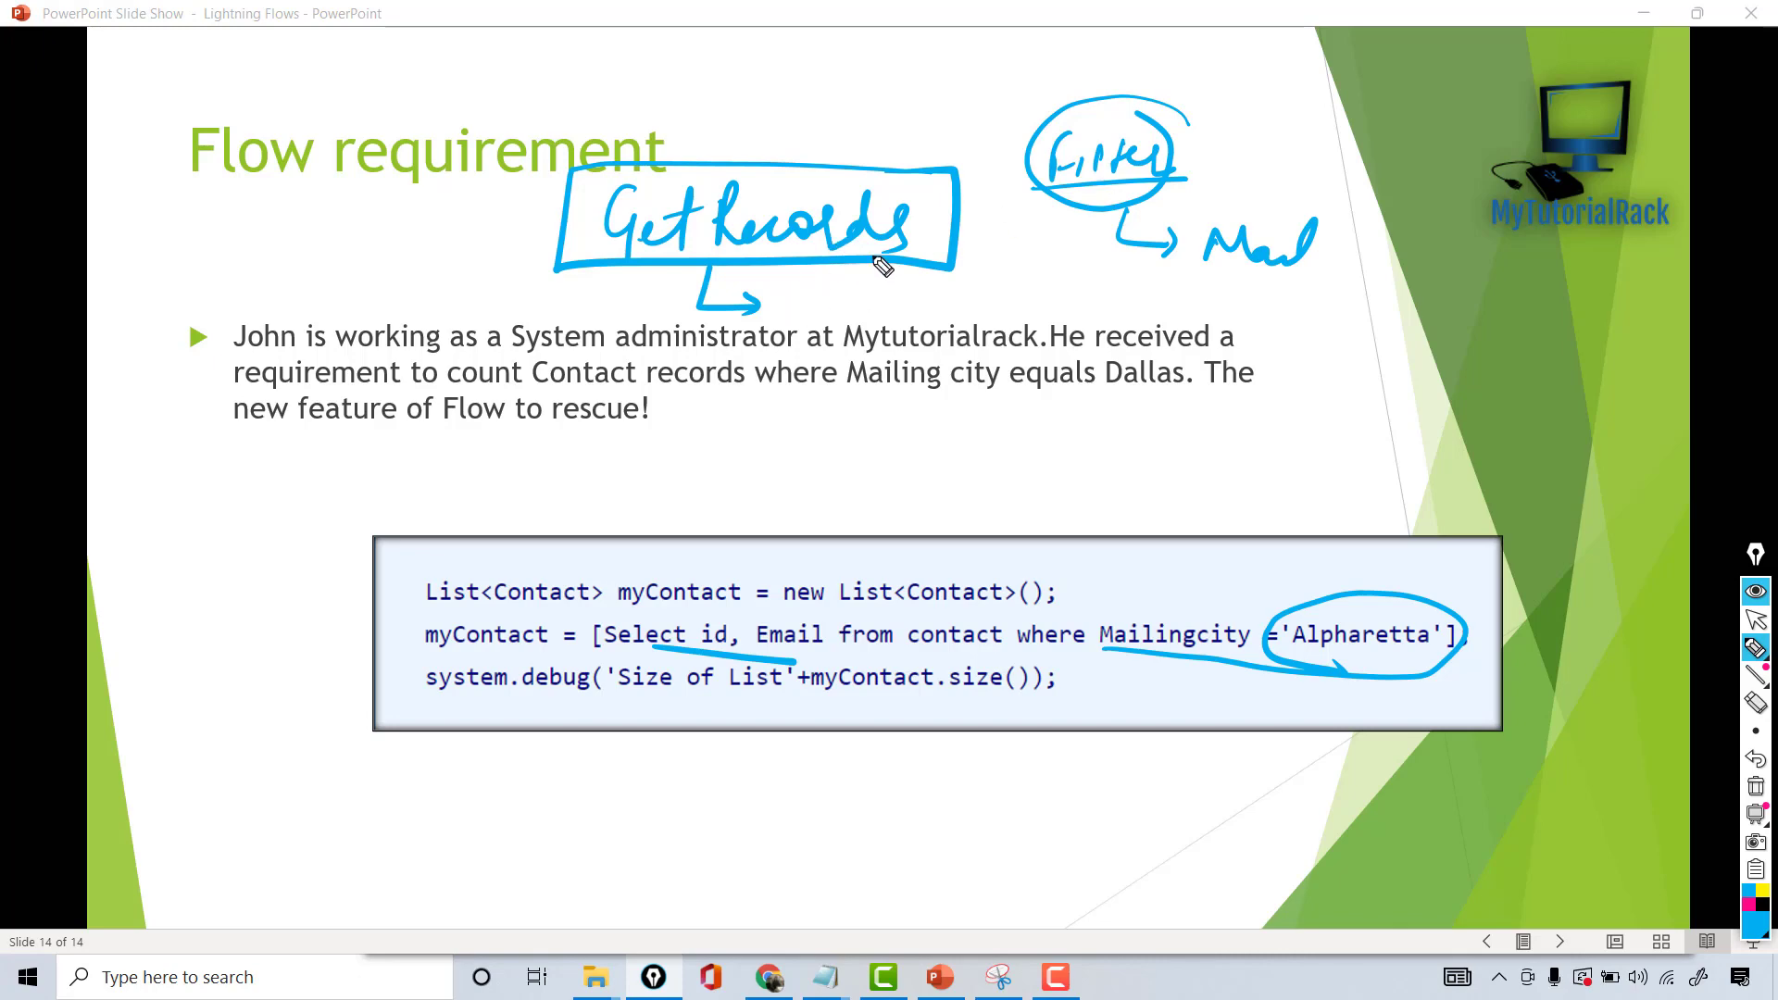
Step: Handwrite a boxed "Equal Count" below the requirement text with an arrow beside it, and erase all slide annotations
{"action": "mouse_move", "coordinate": [853, 409]}
{"action": "left_mouse_down"}
{"action": "mouse_move", "coordinate": [861, 445]}
{"action": "mouse_move", "coordinate": [928, 455]}
{"action": "mouse_move", "coordinate": [992, 436]}
{"action": "mouse_move", "coordinate": [1163, 453]}
{"action": "mouse_move", "coordinate": [1162, 436]}
{"action": "mouse_move", "coordinate": [875, 376]}
{"action": "mouse_move", "coordinate": [801, 500]}
{"action": "mouse_move", "coordinate": [1215, 454]}
{"action": "mouse_move", "coordinate": [1221, 412]}
{"action": "left_mouse_up"}
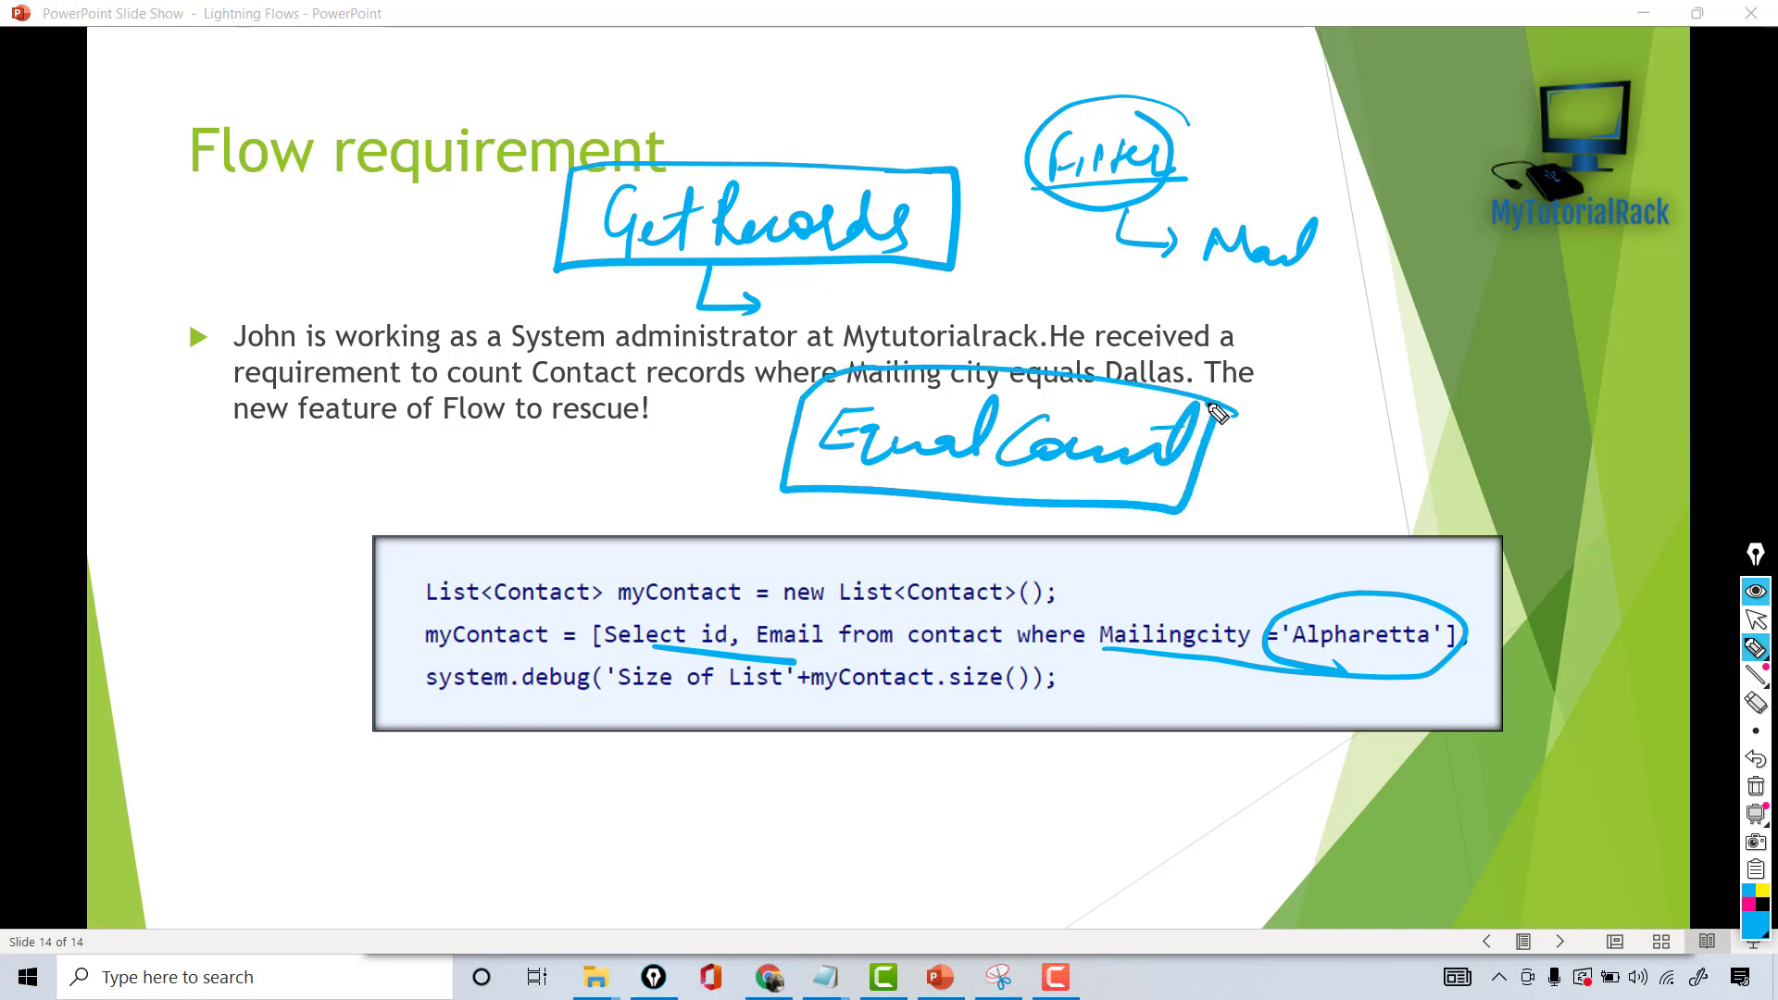
{"action": "left_click_drag", "start_coordinate": [875, 465], "coordinate": [1045, 484]}
{"action": "mouse_move", "coordinate": [1250, 473]}
{"action": "left_mouse_down"}
{"action": "mouse_move", "coordinate": [1311, 480]}
{"action": "mouse_move", "coordinate": [1278, 498]}
{"action": "left_mouse_up"}
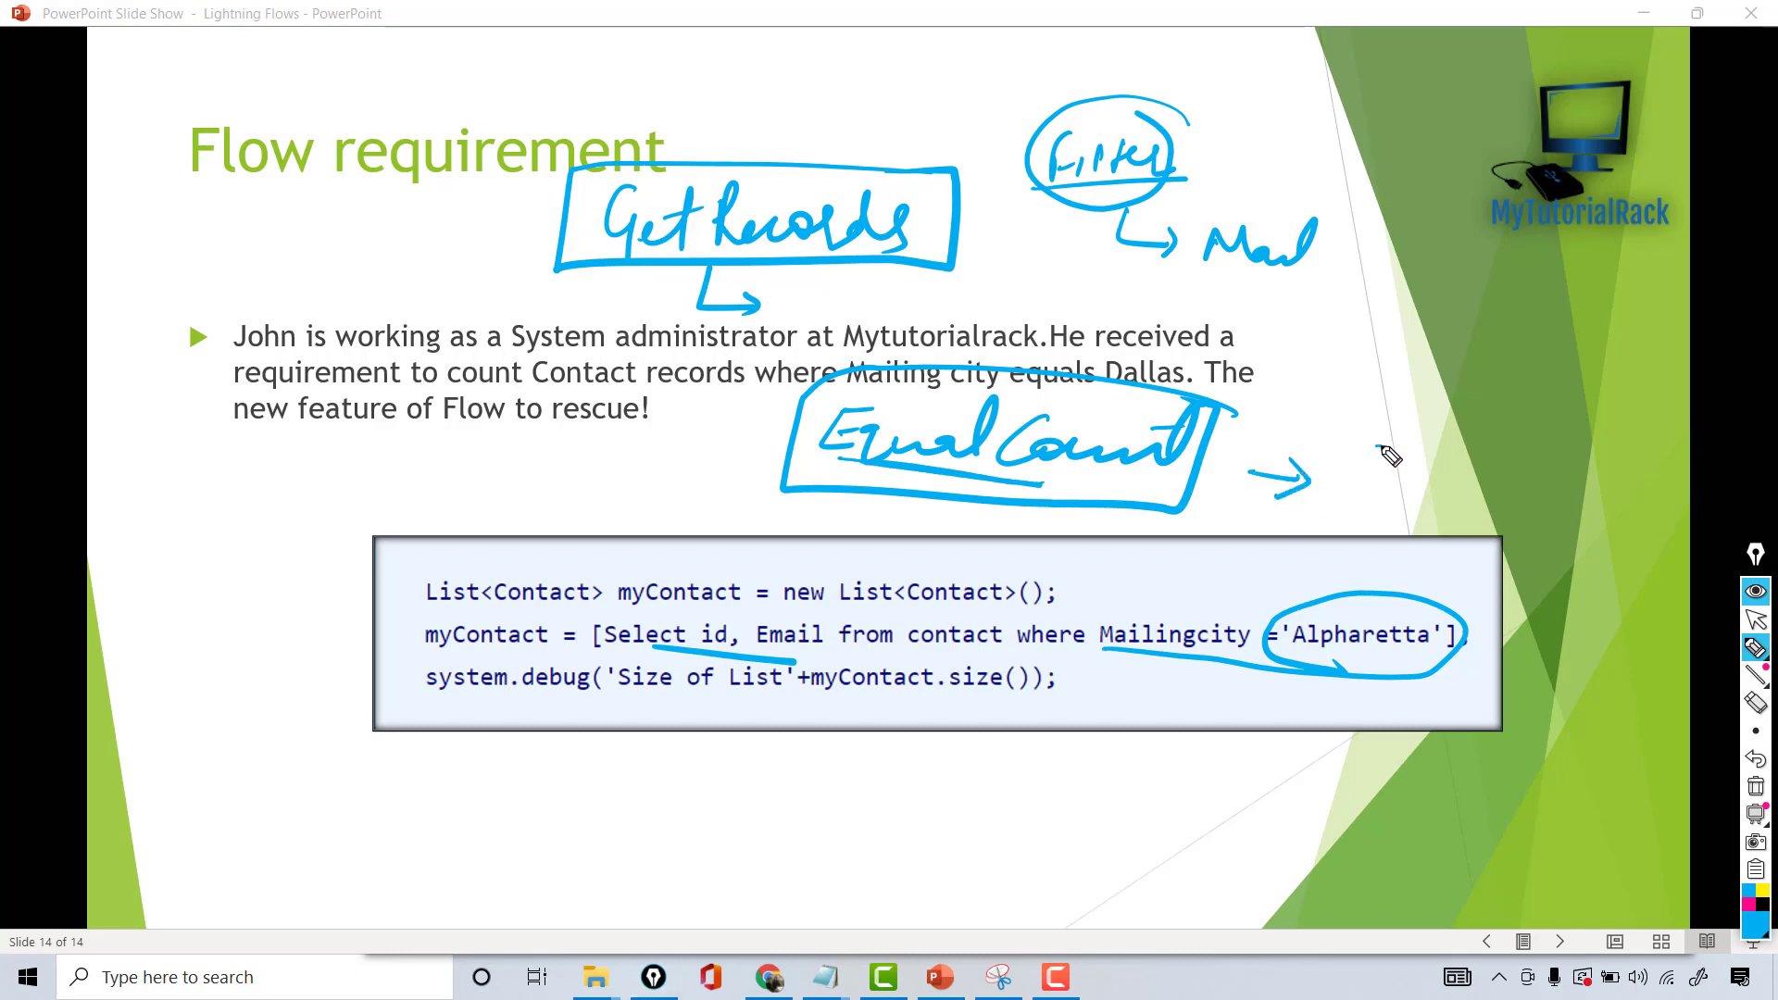
{"action": "left_click_drag", "start_coordinate": [1377, 447], "coordinate": [1408, 447]}
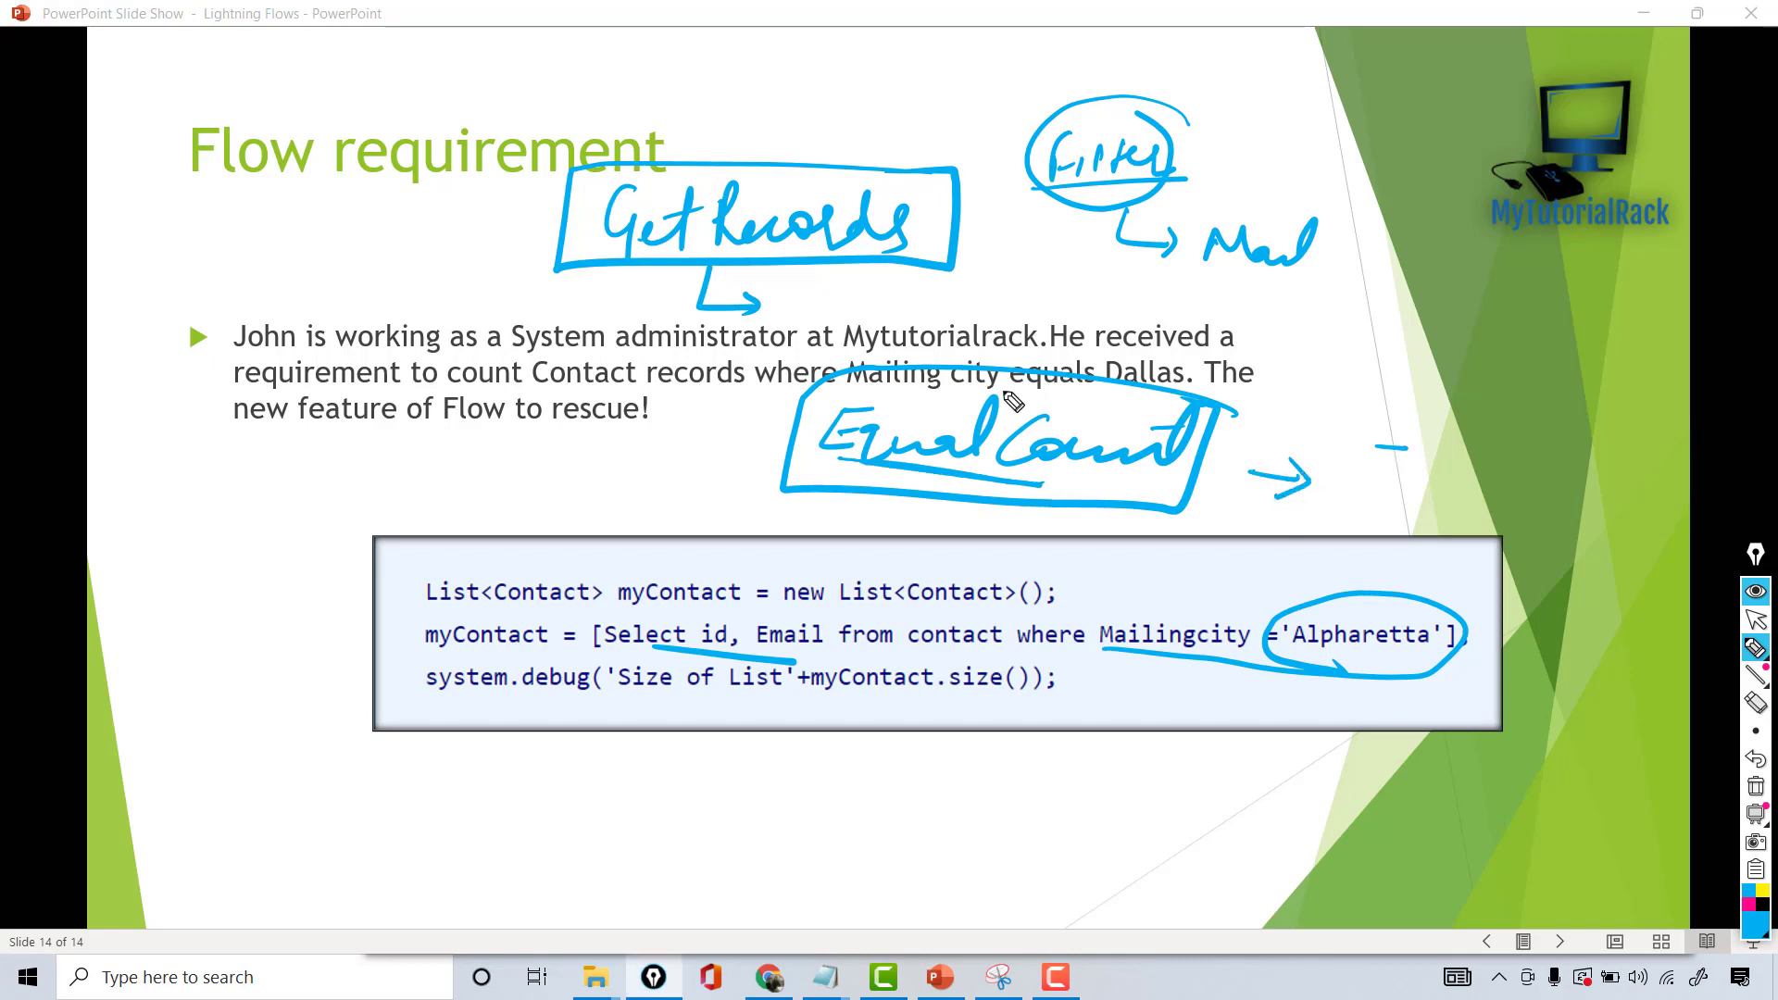
{"action": "left_click", "coordinate": [1756, 789]}
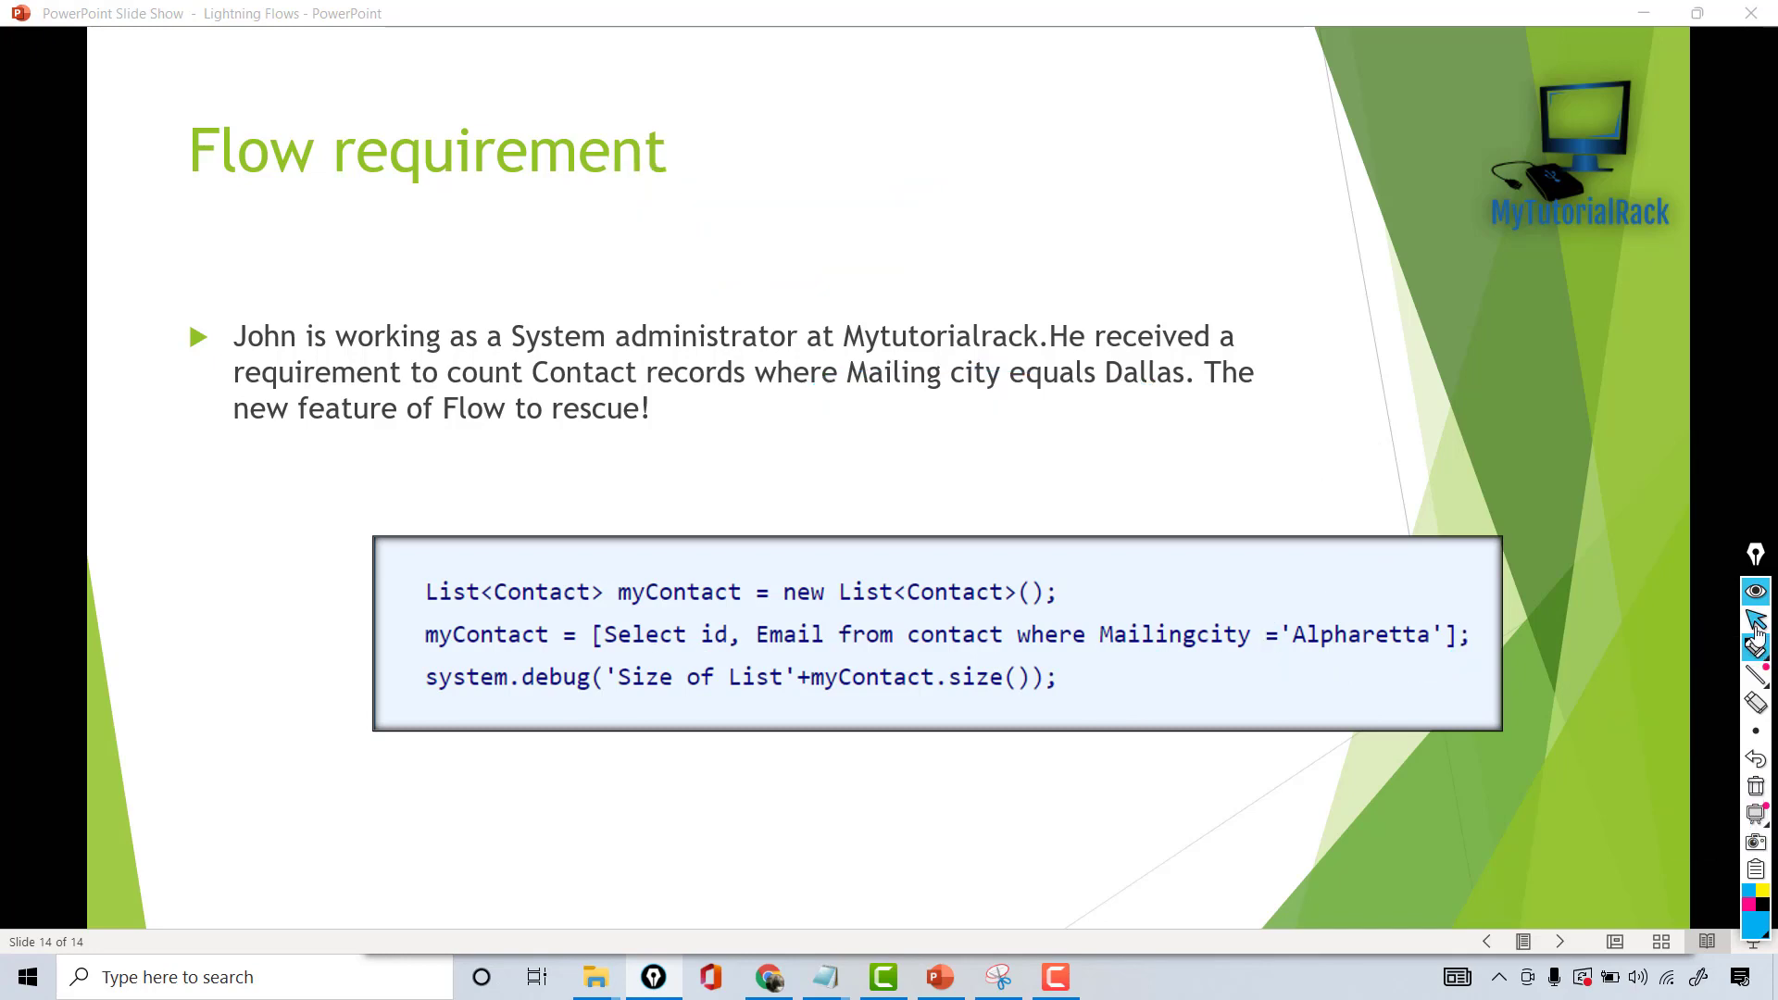
Step: Switch to Salesforce in Chrome and create a new Screen Flow
{"action": "left_click", "coordinate": [769, 977]}
{"action": "left_click", "coordinate": [1713, 266]}
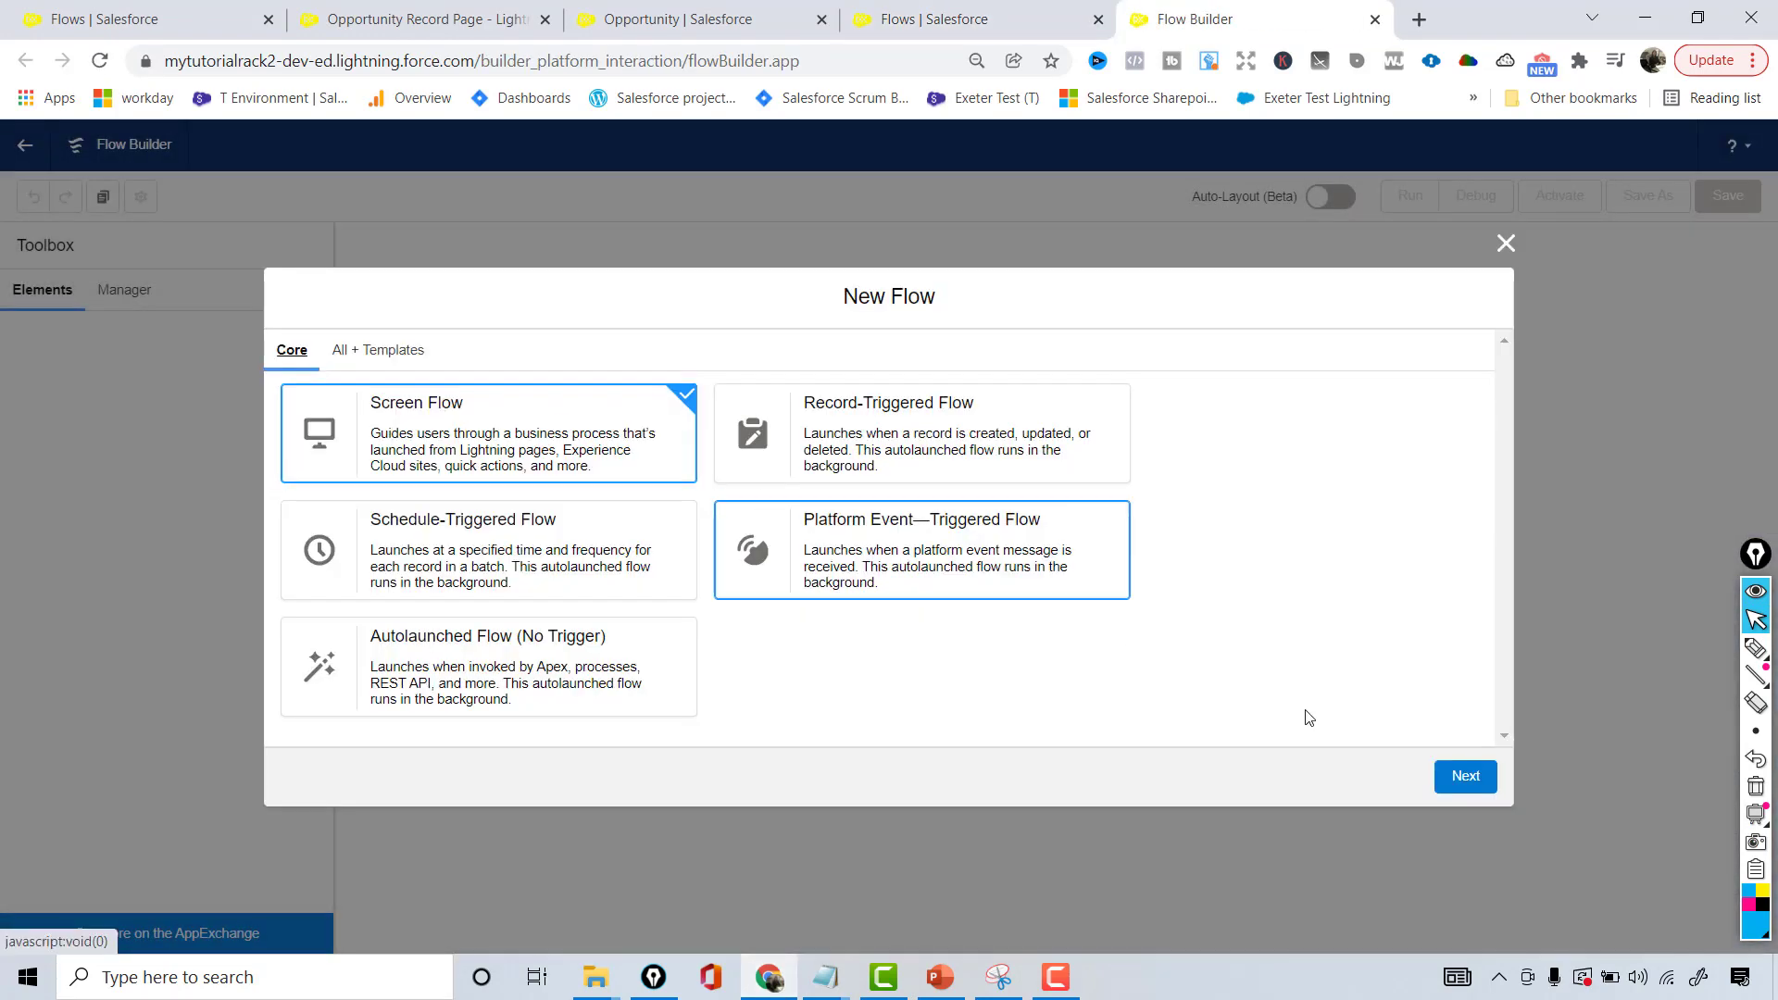
{"action": "left_click", "coordinate": [1464, 777]}
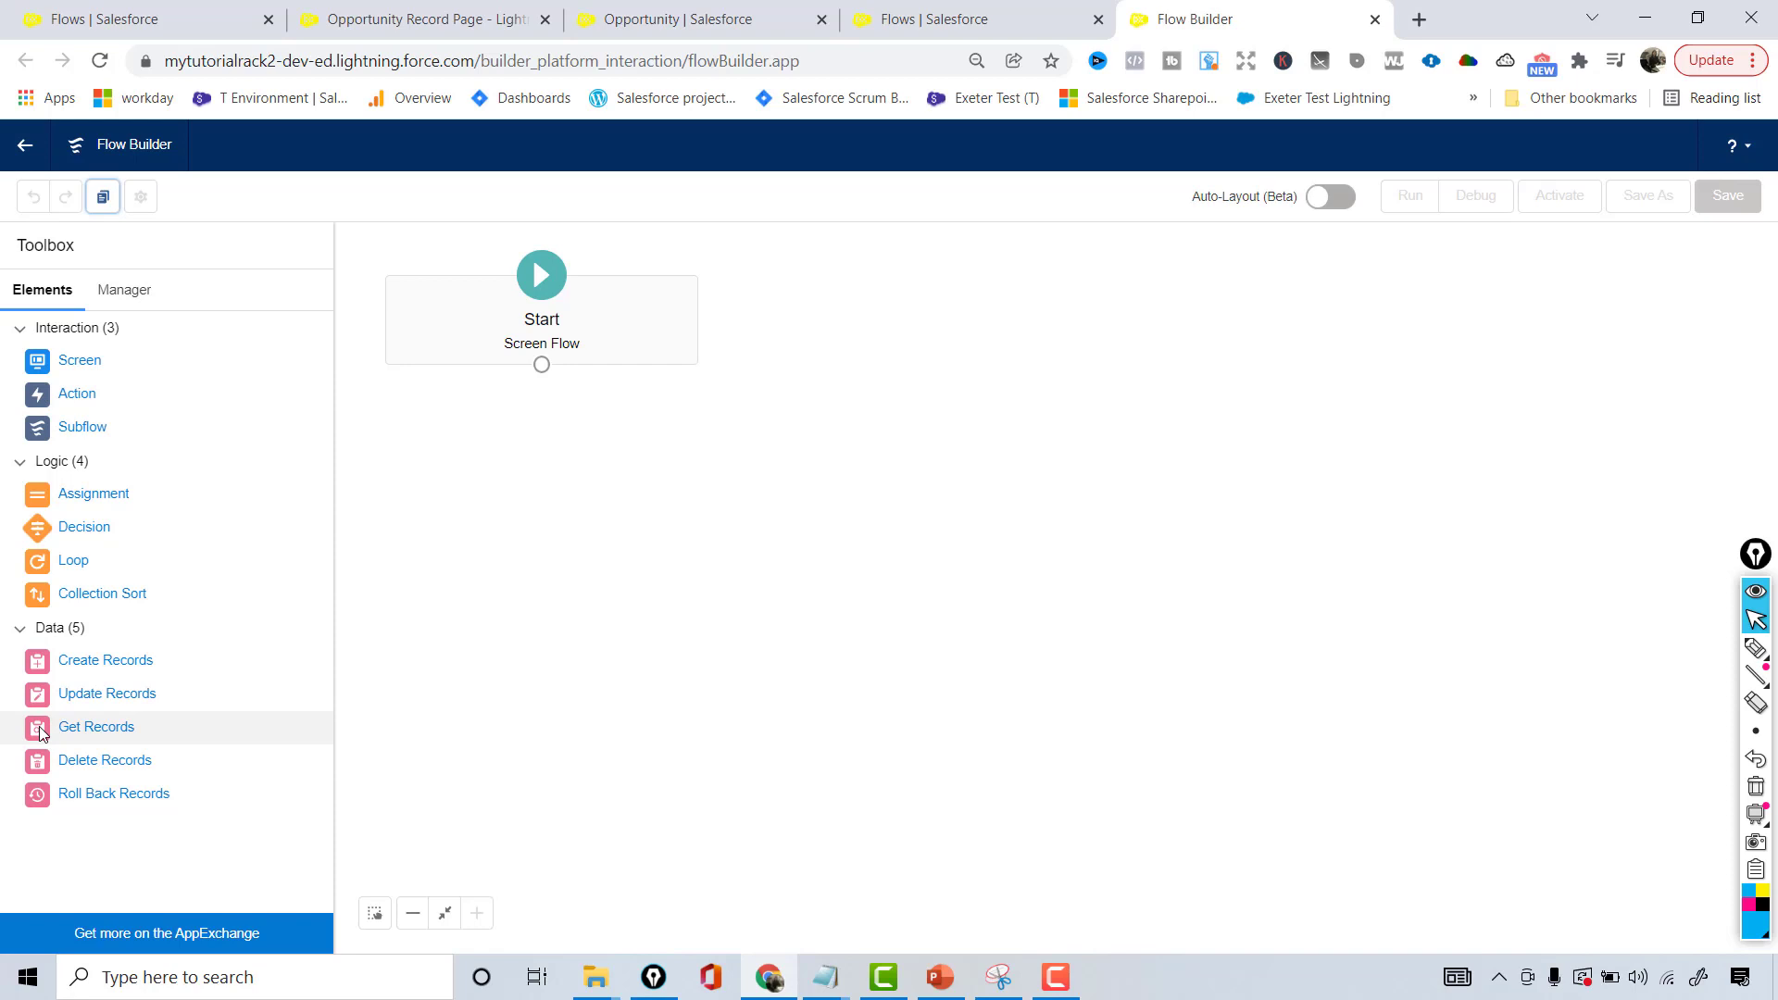
Step: Add a Get Records element to the canvas below Start and label it "Retrieve Contact Records"
{"action": "left_click_drag", "start_coordinate": [41, 733], "coordinate": [539, 478]}
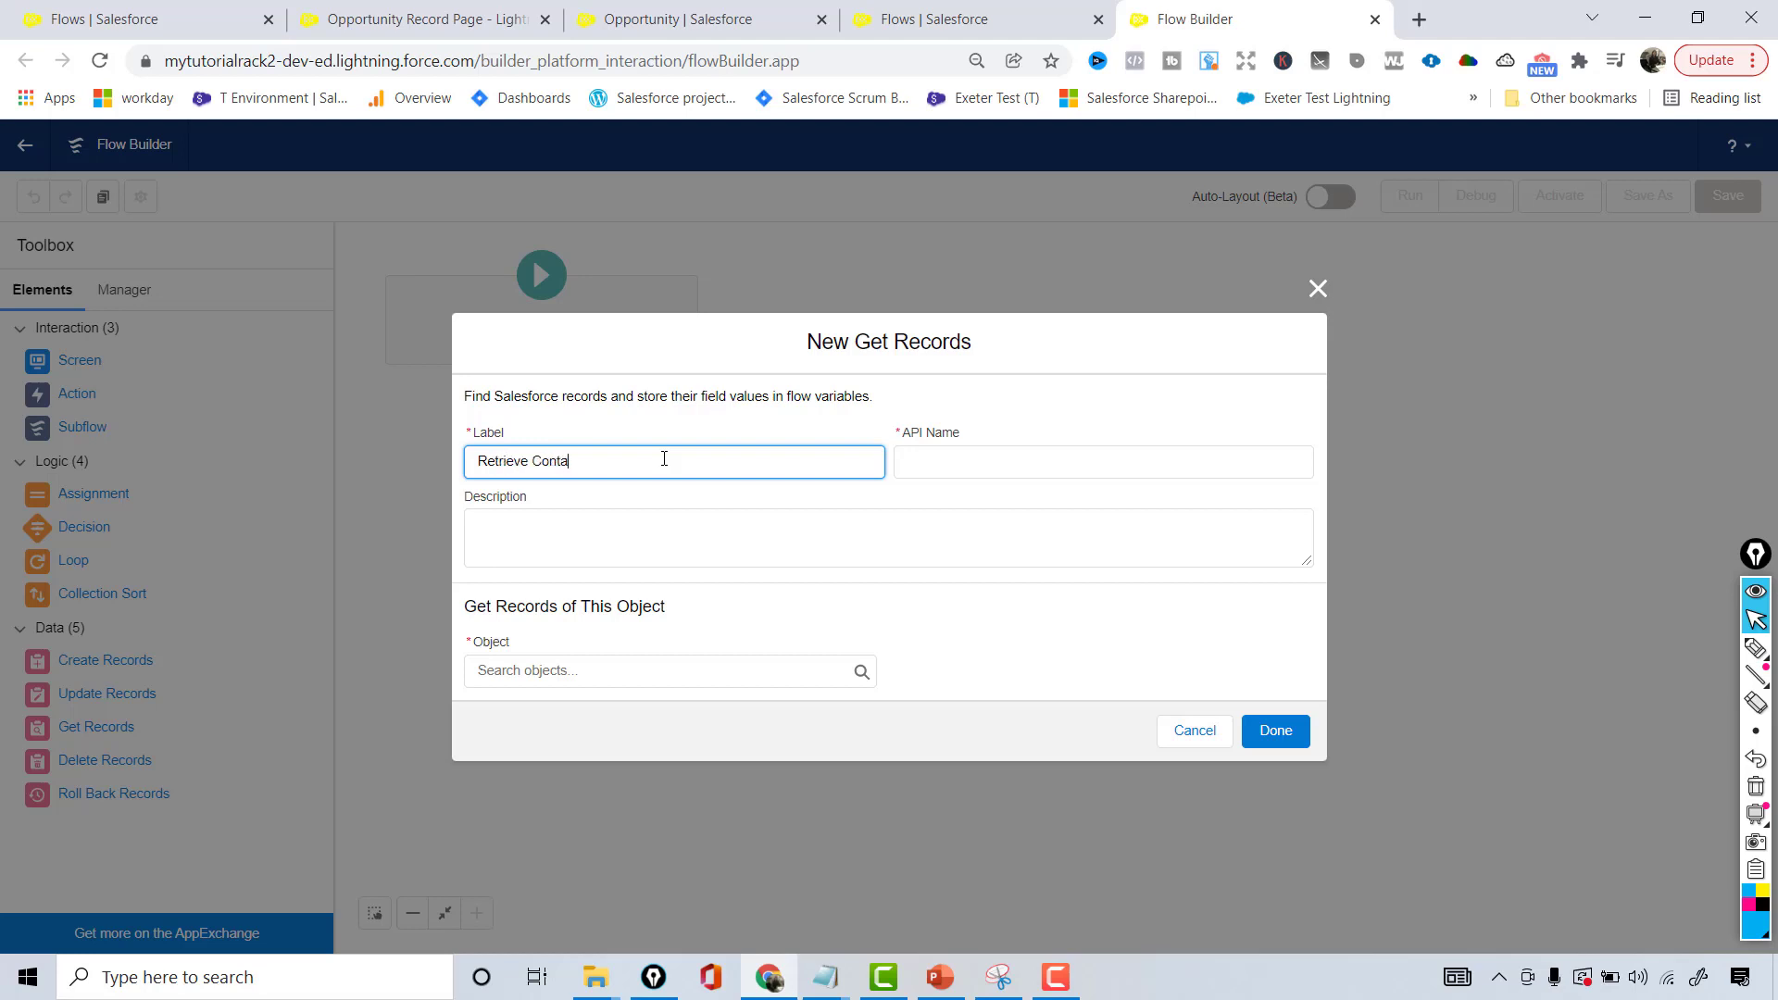
{"action": "type", "text": "Retrieve Contact Records"}
{"action": "key", "text": "Tab"}
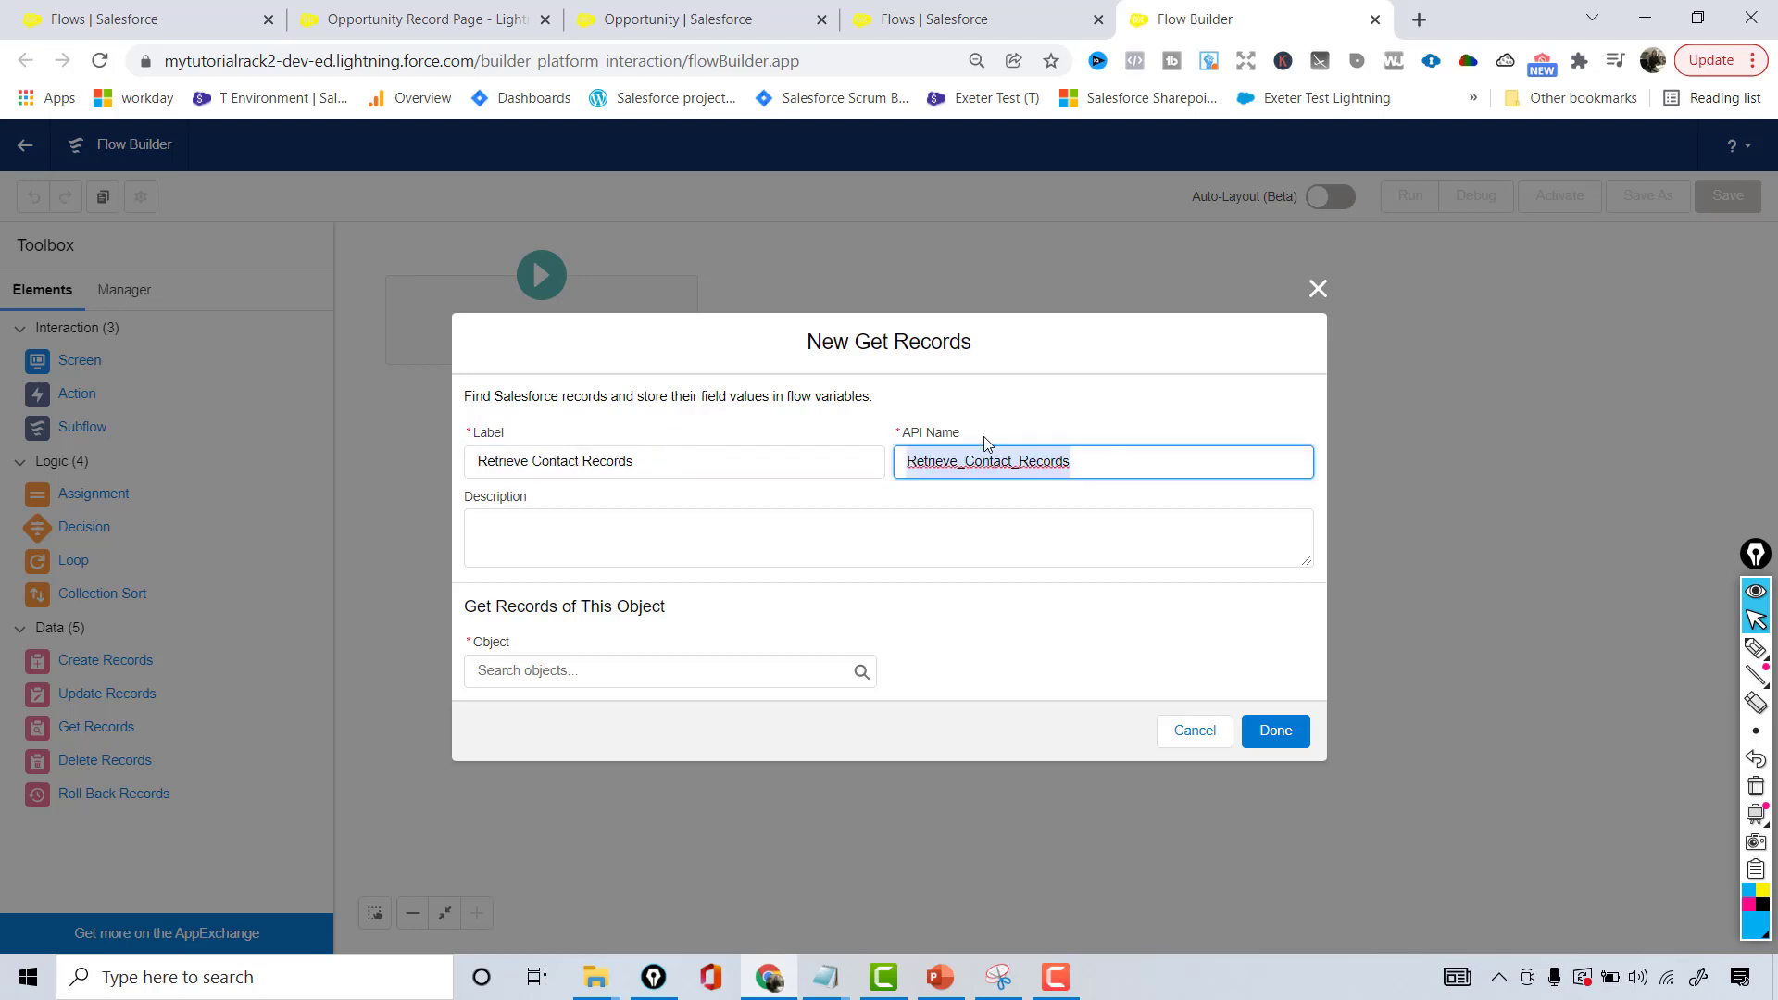
Step: Set Contact as the object whose records the Get Records element retrieves
{"action": "double_click", "coordinate": [466, 607]}
{"action": "left_click_drag", "start_coordinate": [514, 600], "coordinate": [664, 604]}
{"action": "left_click", "coordinate": [595, 673]}
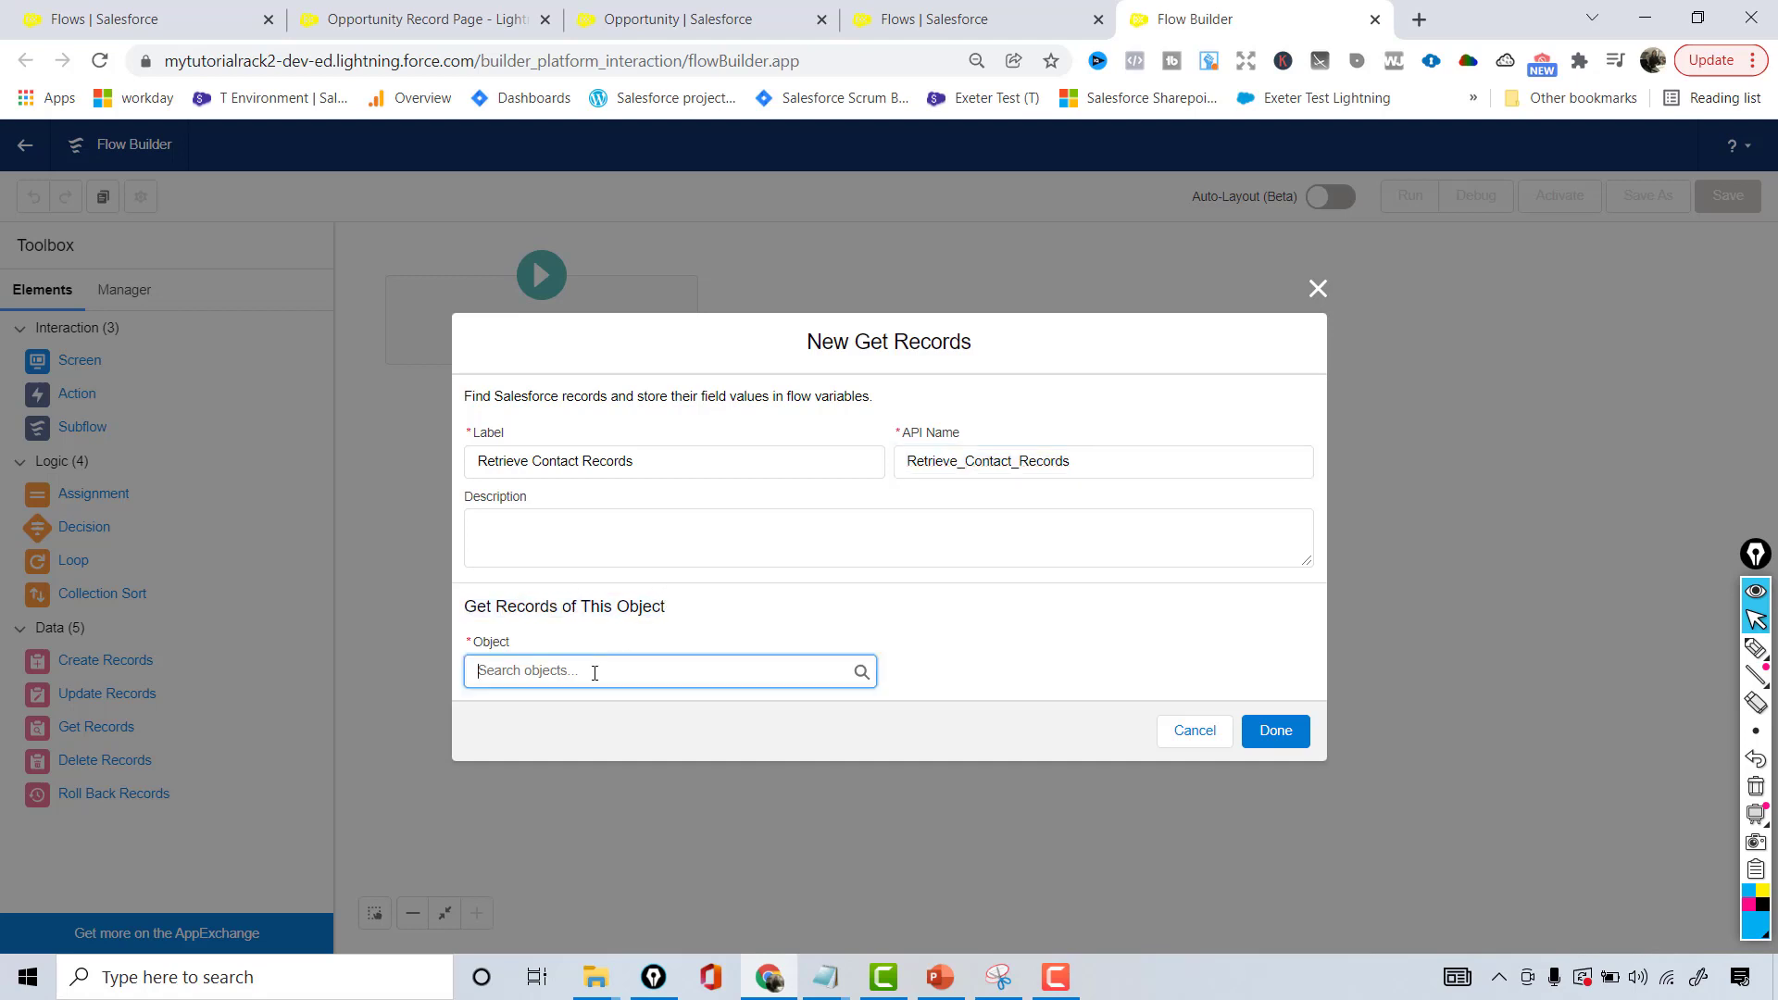
{"action": "type", "text": "Conta"}
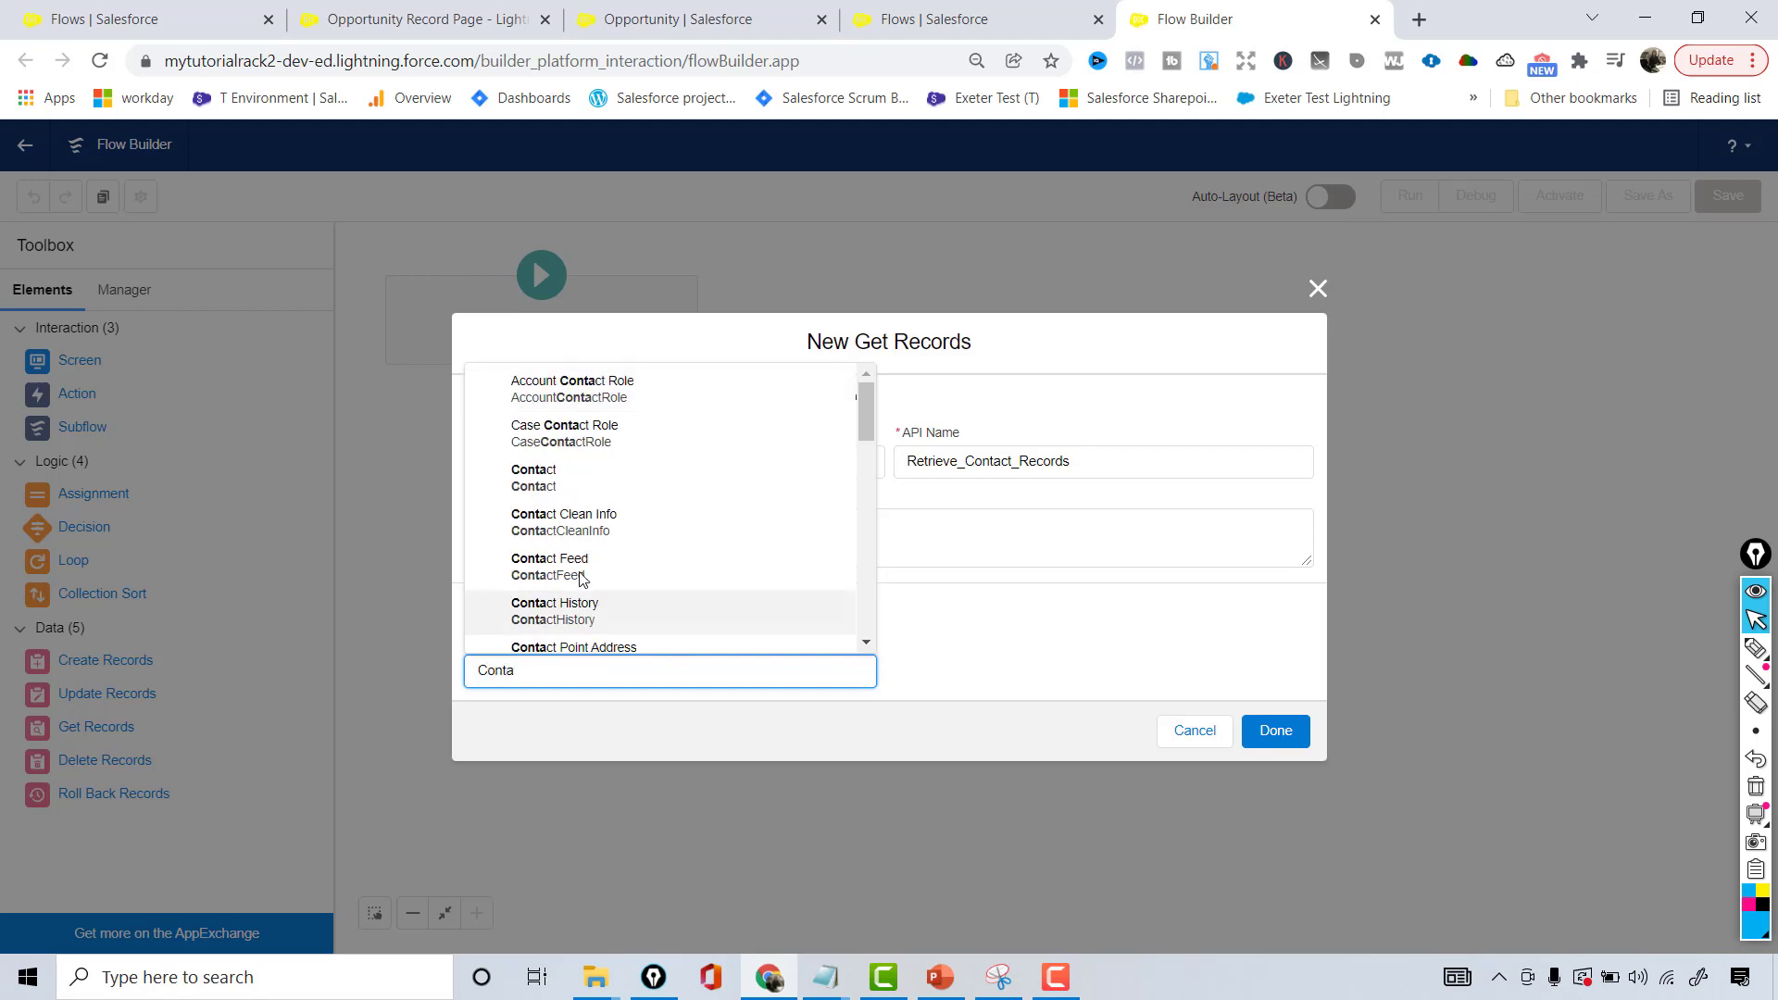
{"action": "left_click", "coordinate": [559, 481]}
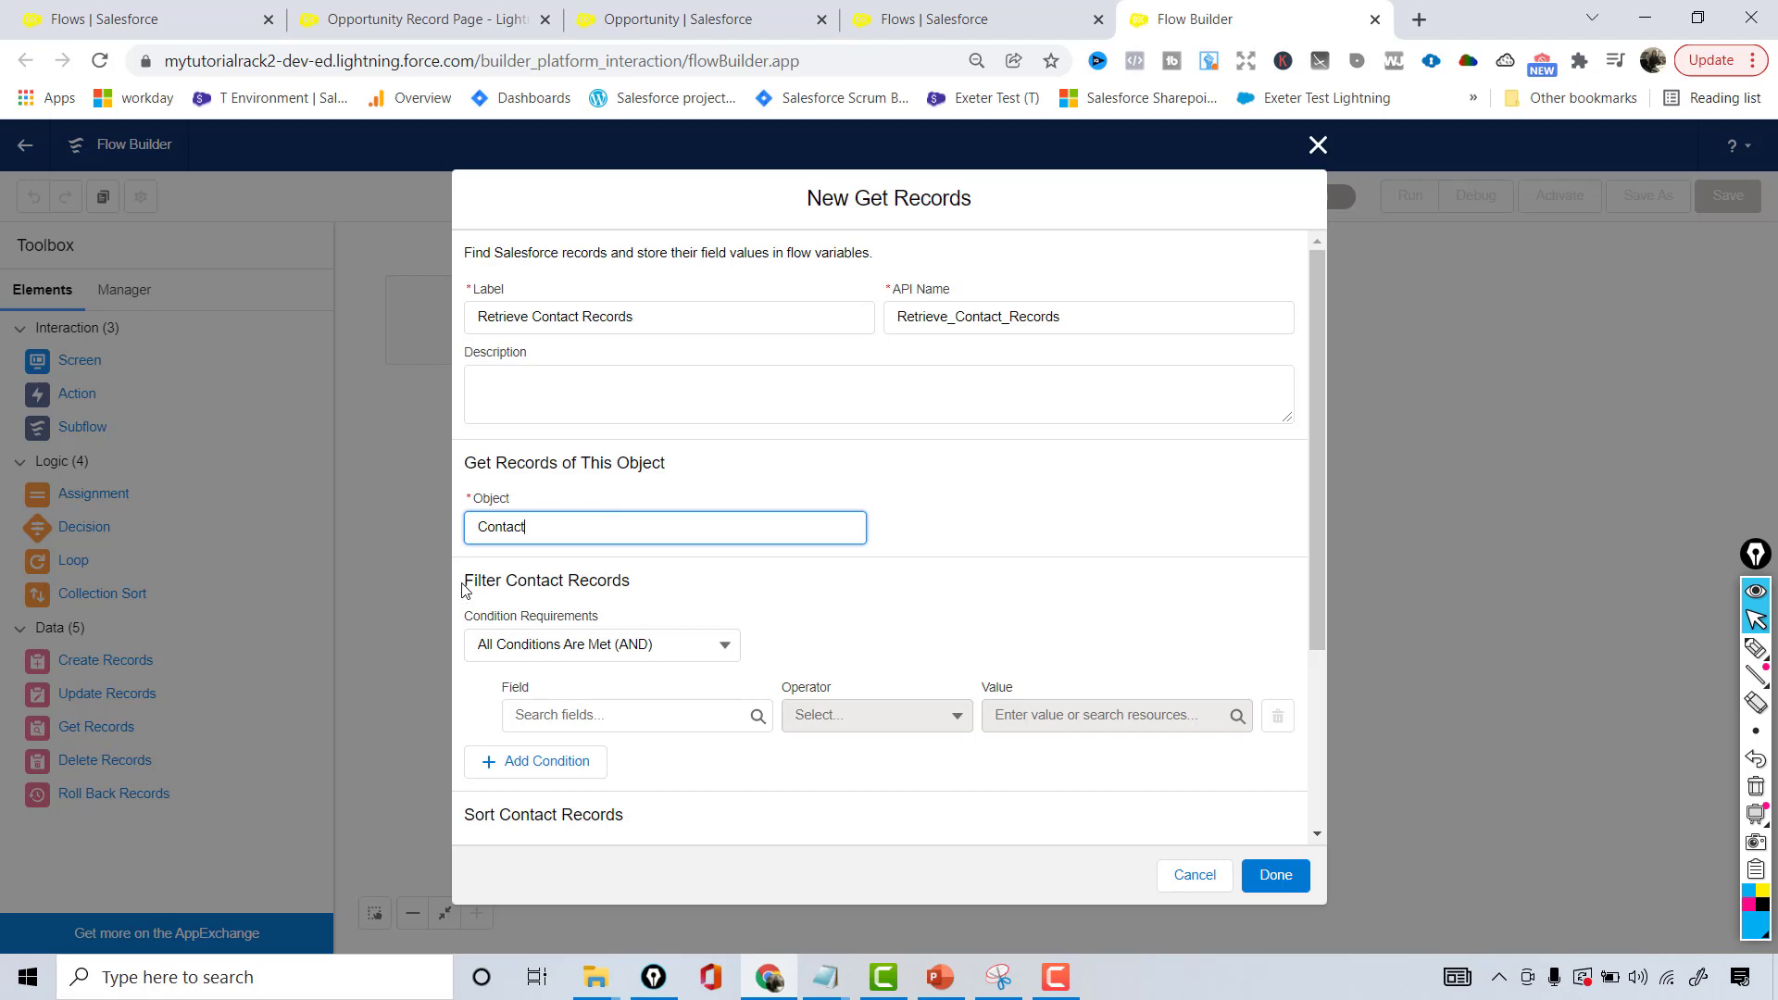
Step: Filter the contact records with the condition MailingCity Equals Dallas
{"action": "left_click", "coordinate": [608, 707]}
{"action": "type", "text": "ma"}
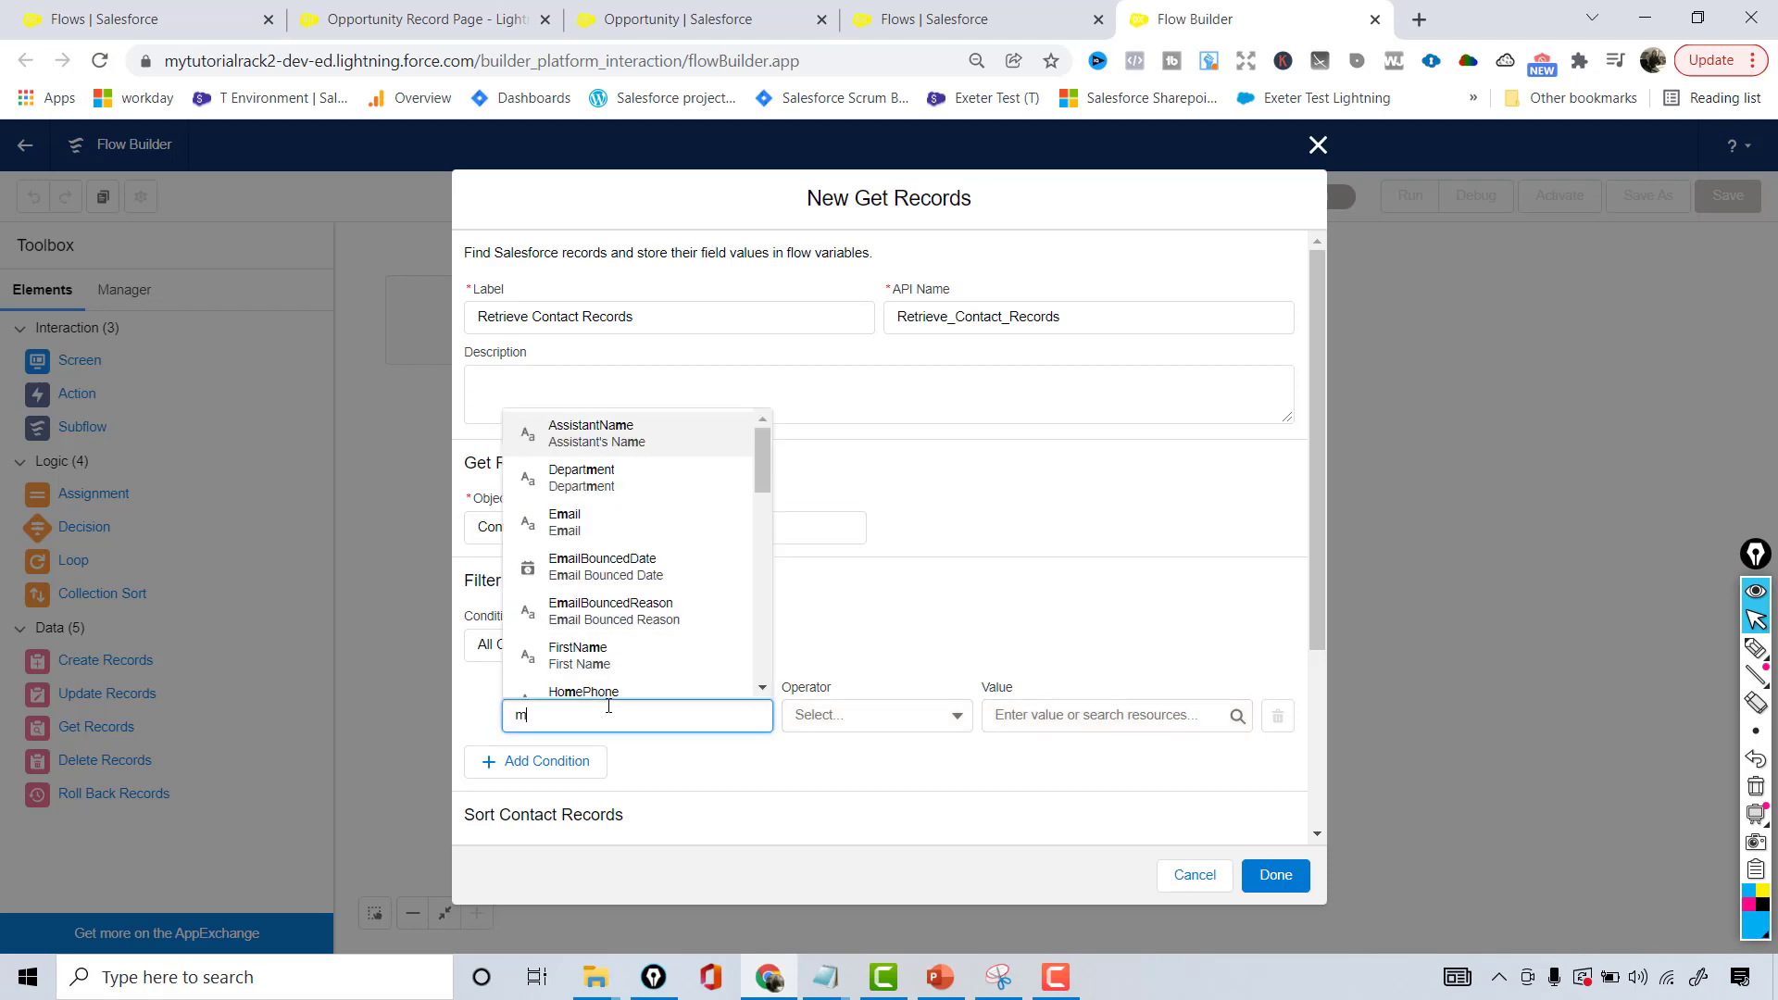
{"action": "left_click", "coordinate": [575, 654]}
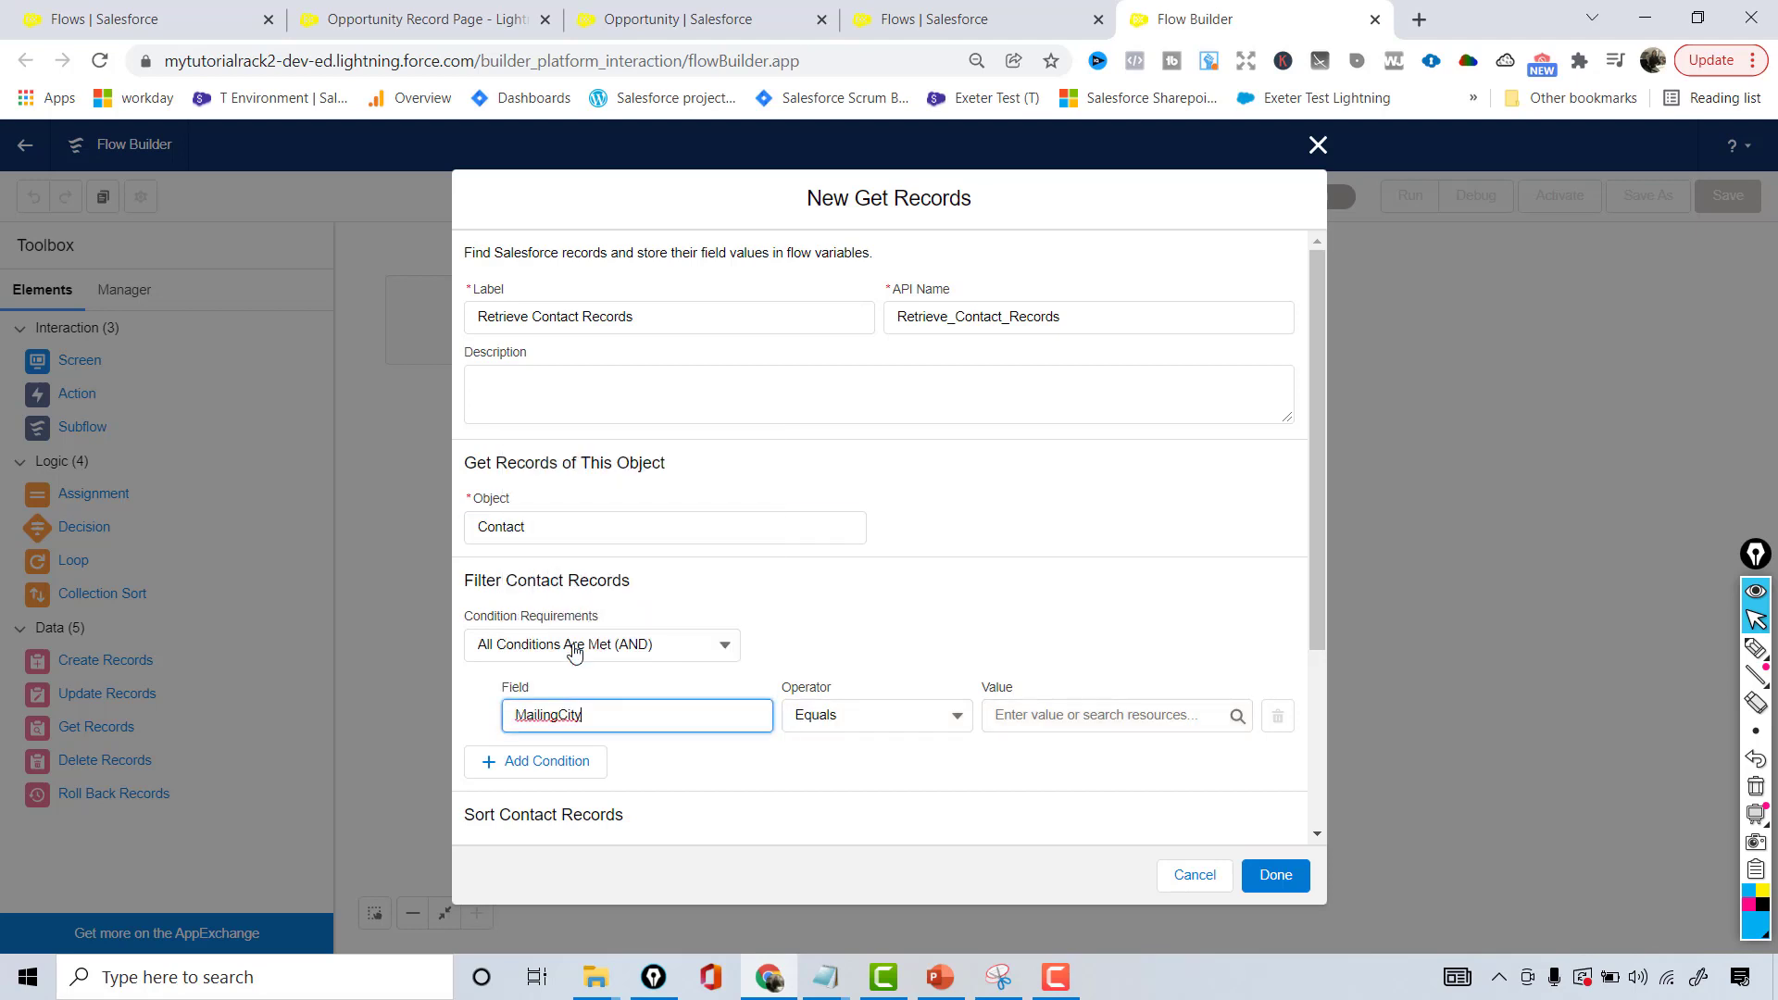
{"action": "left_click", "coordinate": [1097, 706]}
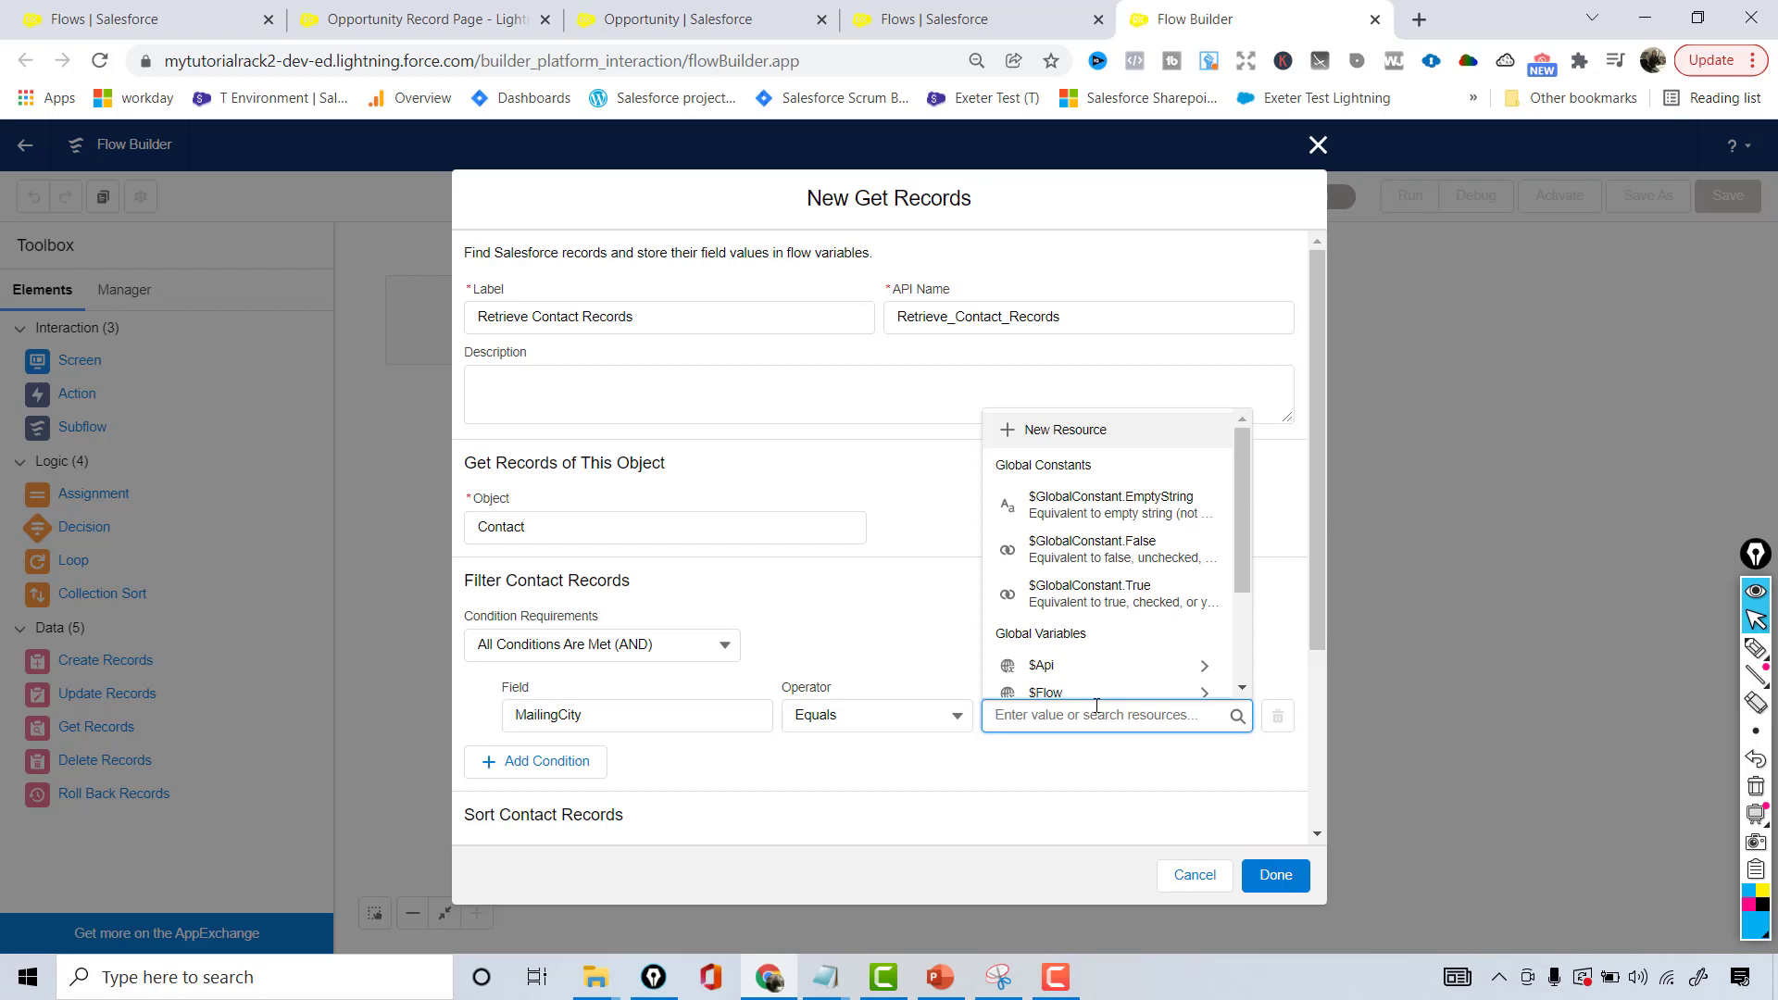
{"action": "type", "text": "Dallas"}
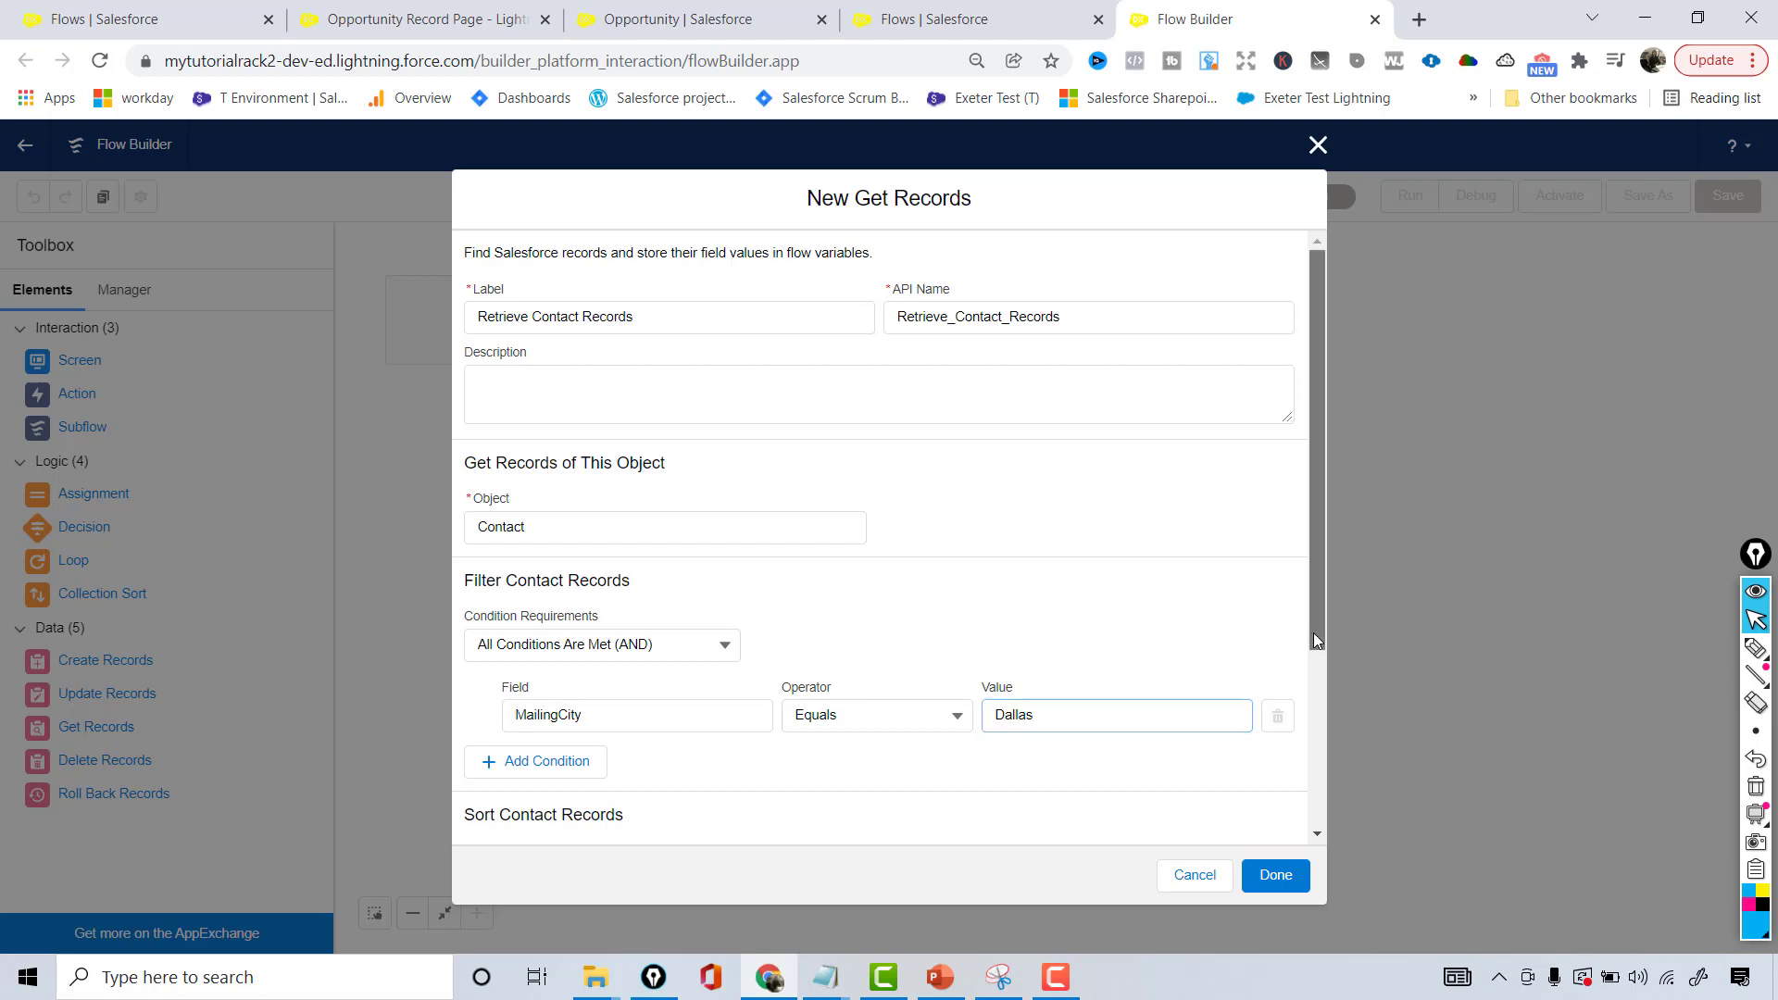
Step: Set the Get Records element to store all records, review its settings and finish it
{"action": "left_click_drag", "start_coordinate": [1314, 632], "coordinate": [1331, 815]}
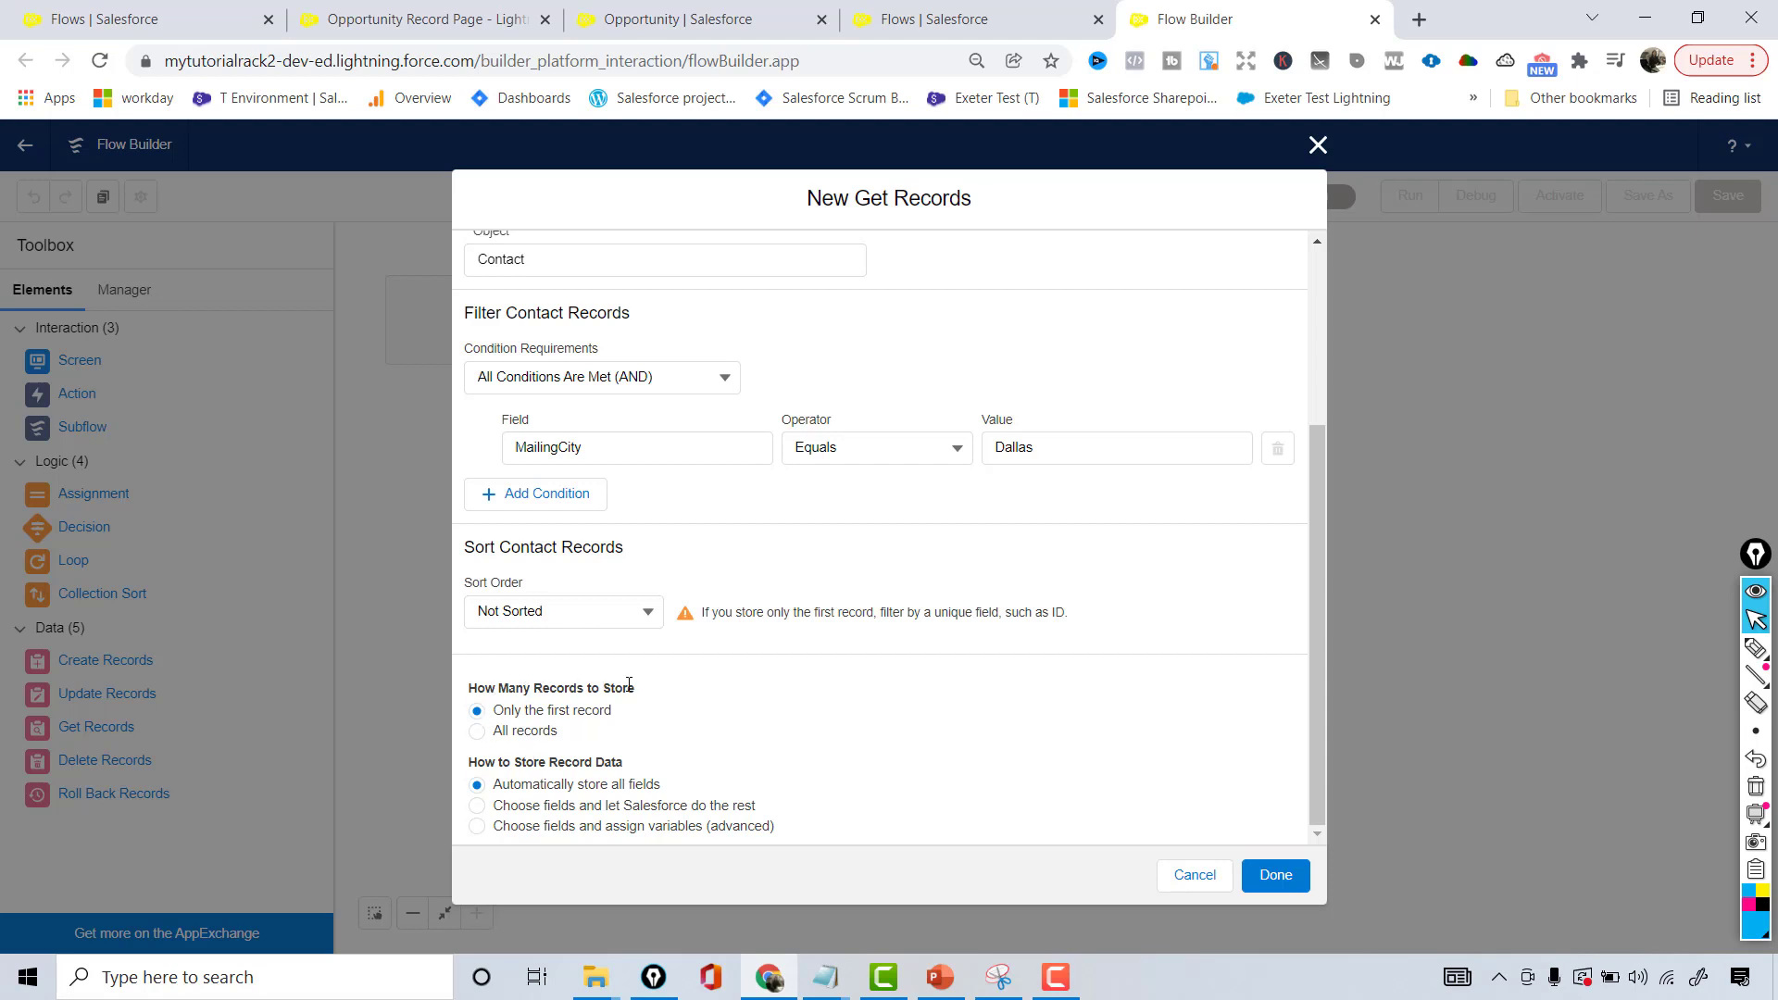
{"action": "left_click", "coordinate": [477, 732]}
{"action": "left_click_drag", "start_coordinate": [1317, 663], "coordinate": [1308, 458]}
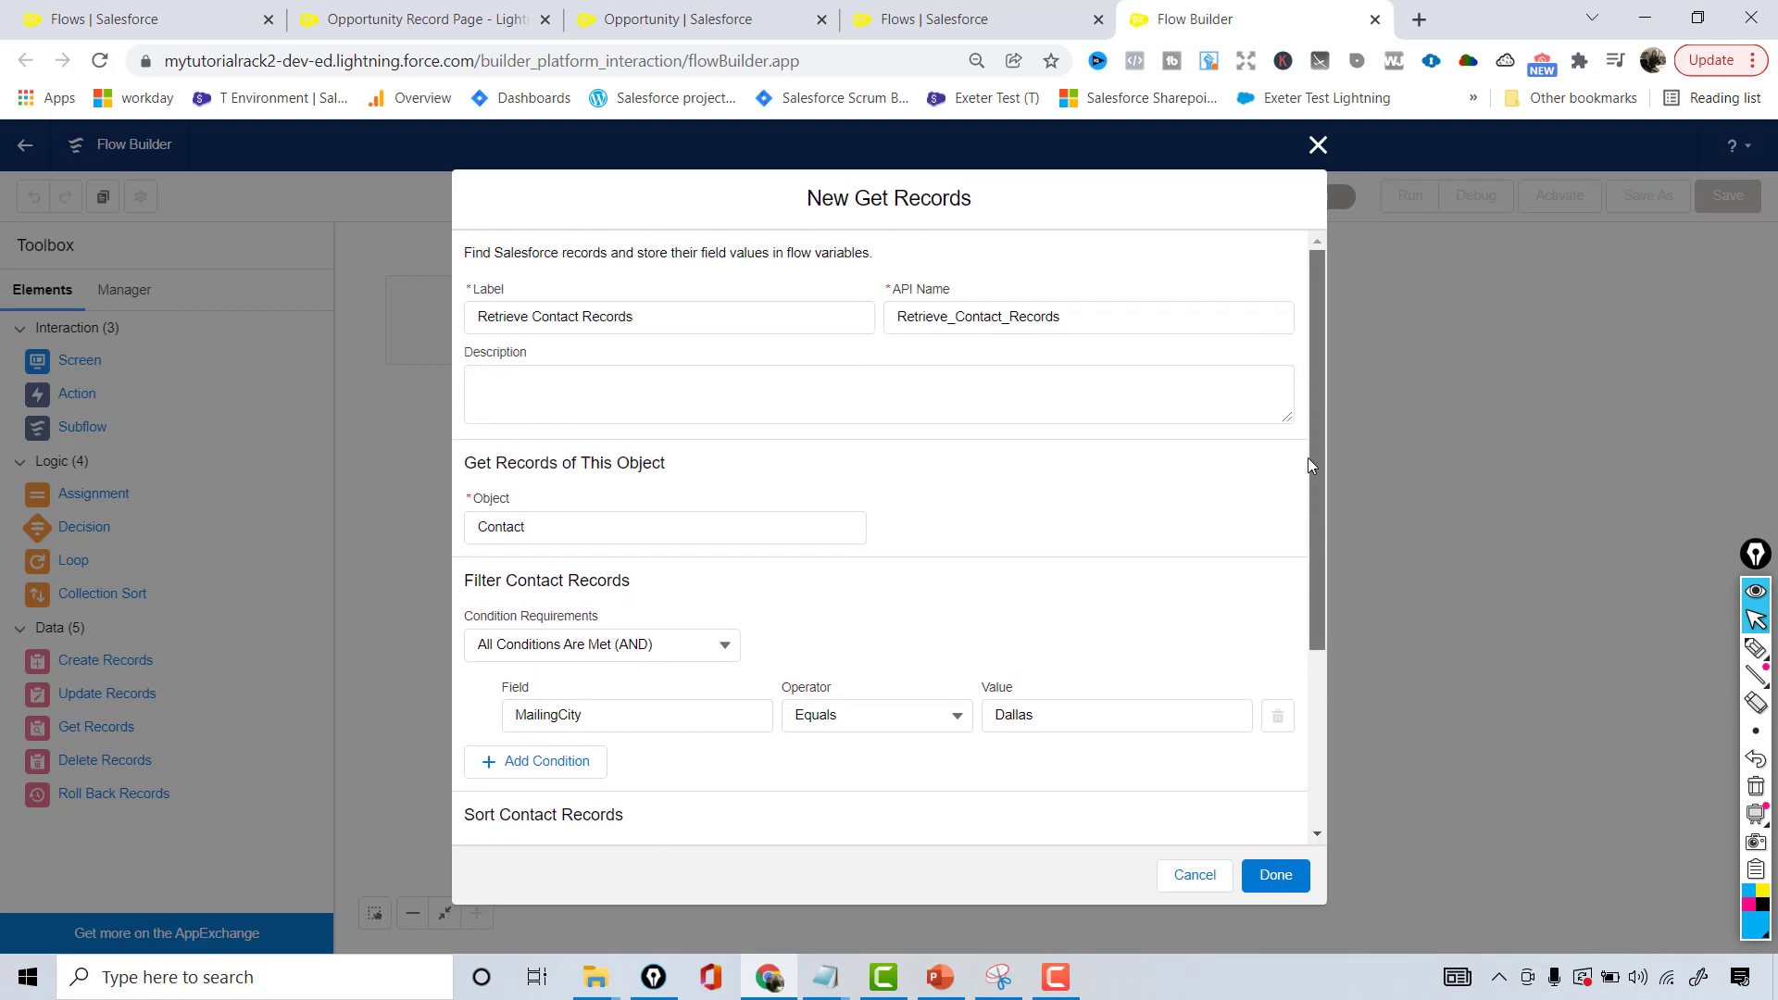
{"action": "scroll", "coordinate": [735, 418], "scroll_direction": "down", "scroll_amount": 2}
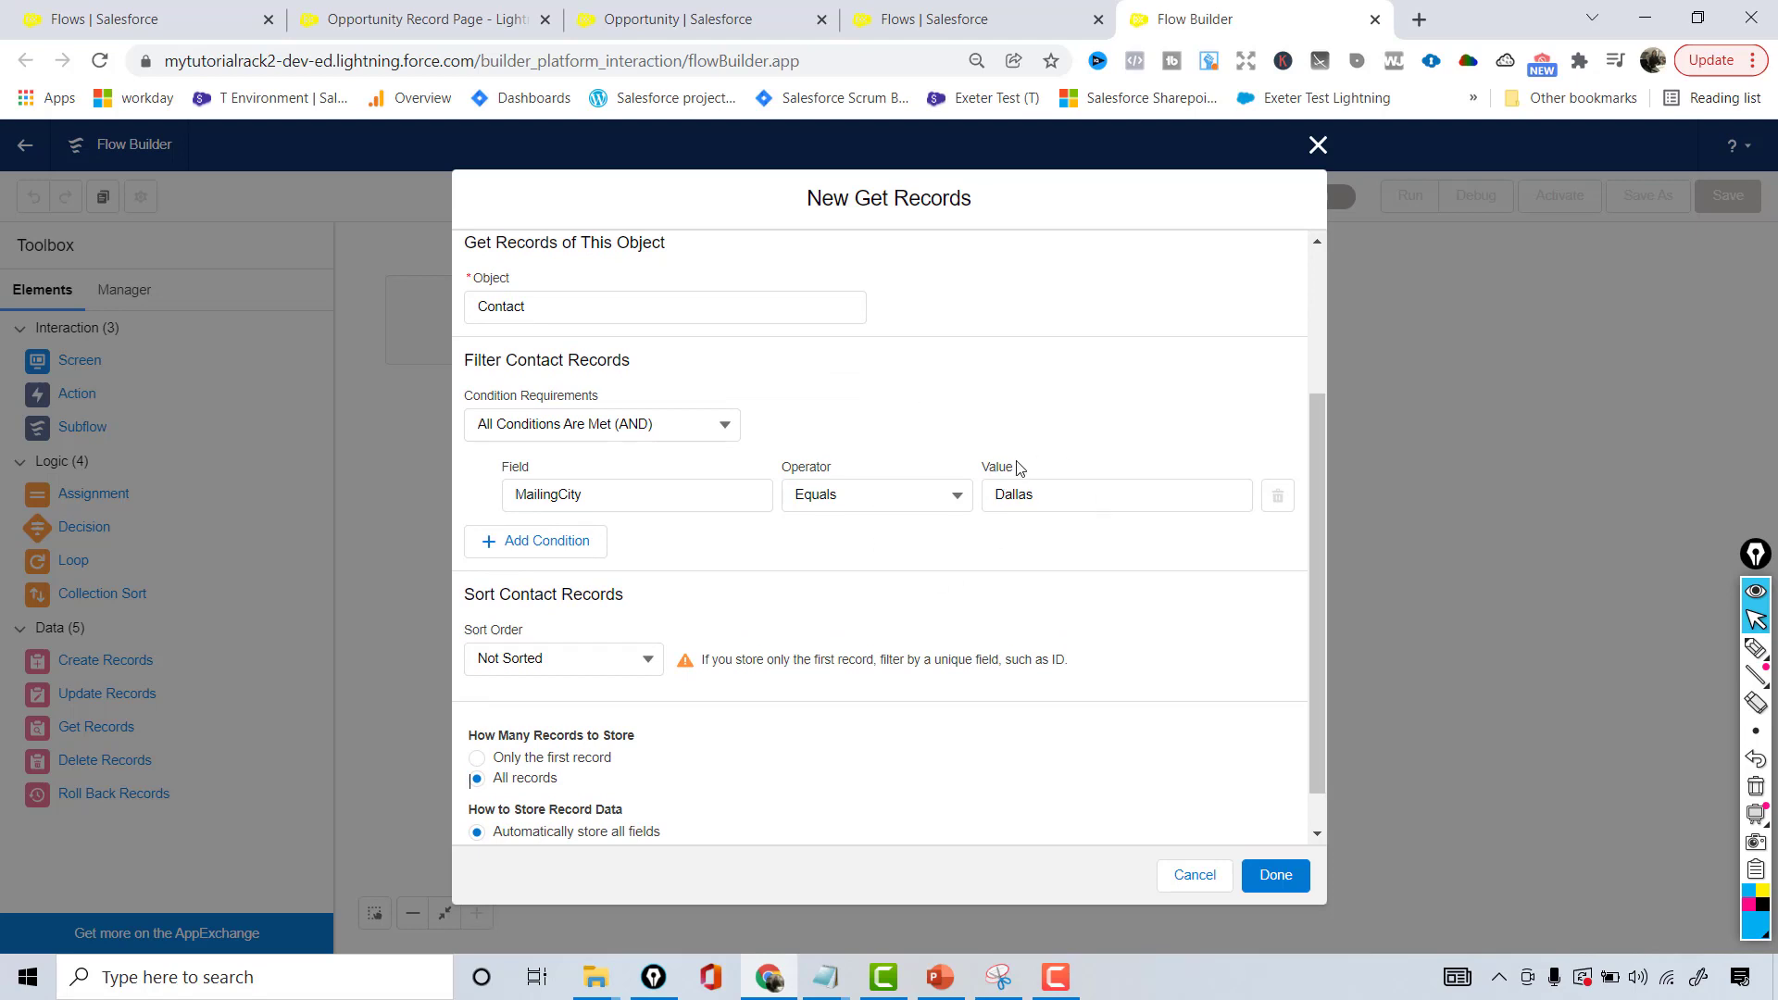
{"action": "left_click_drag", "start_coordinate": [1321, 647], "coordinate": [1319, 731]}
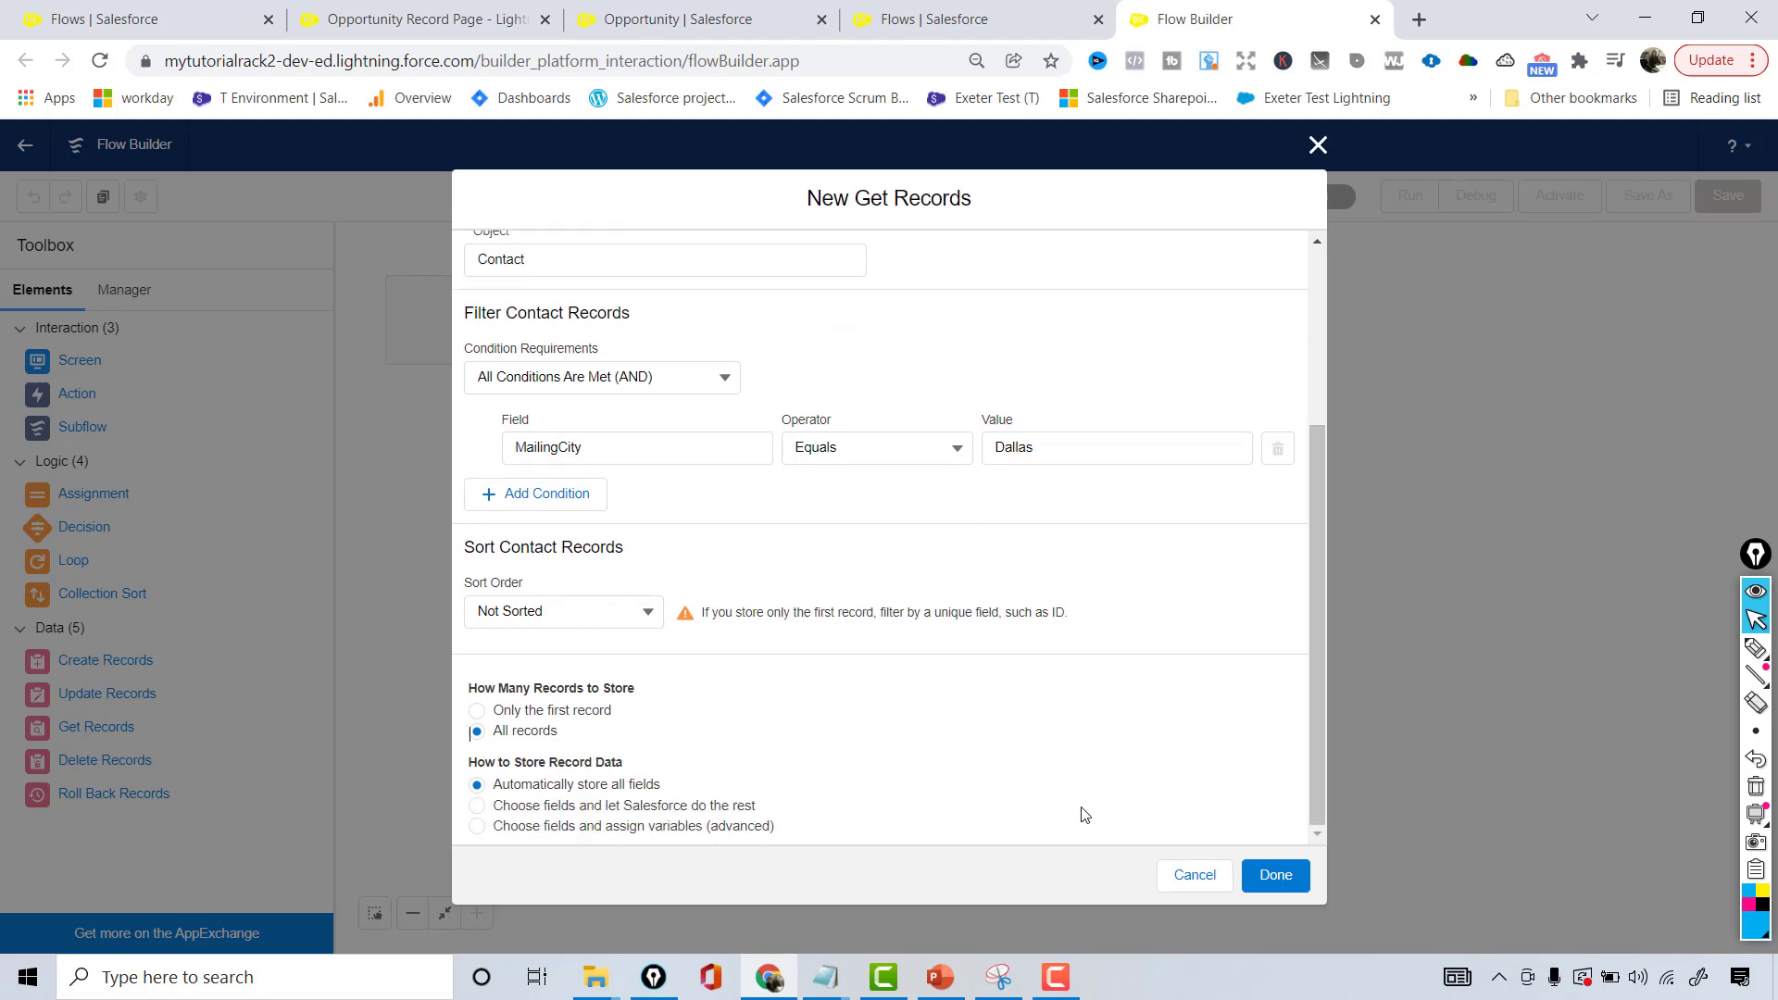
{"action": "left_click", "coordinate": [1284, 880]}
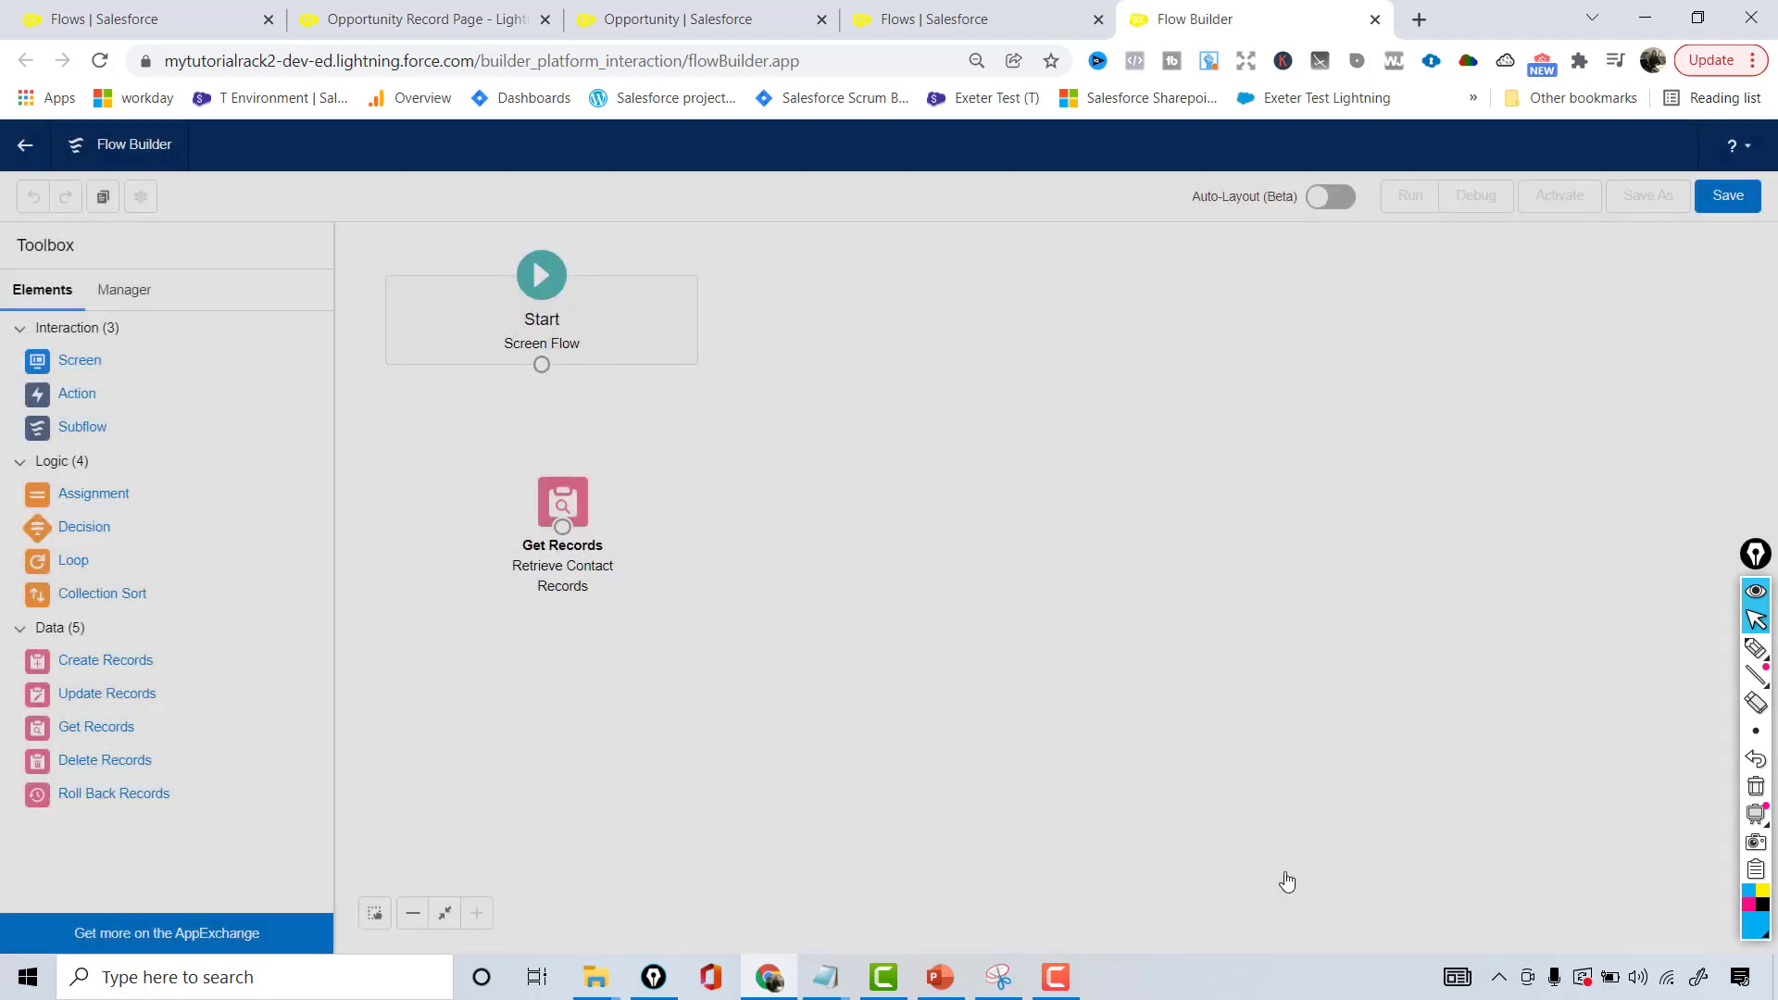
Step: Connect Start to the Get Records element and add an Assignment element beside it labelled "Count Record"
{"action": "left_click_drag", "start_coordinate": [541, 365], "coordinate": [563, 504]}
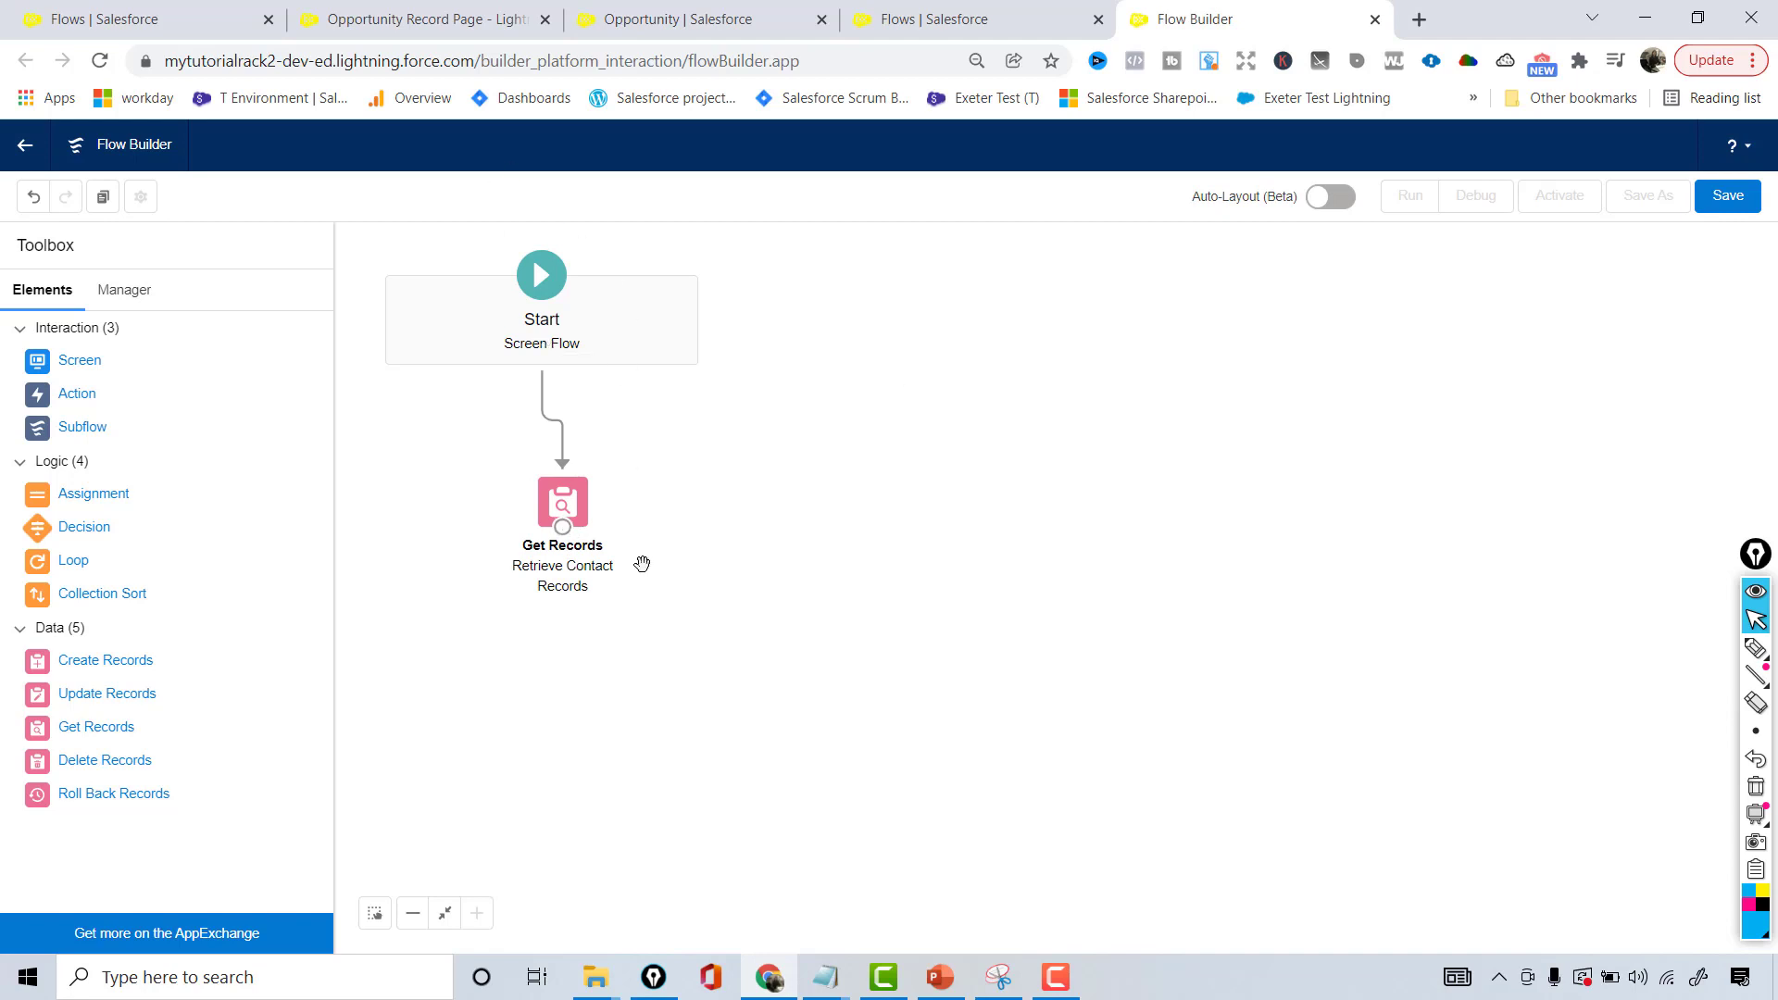
{"action": "left_click_drag", "start_coordinate": [51, 501], "coordinate": [778, 484]}
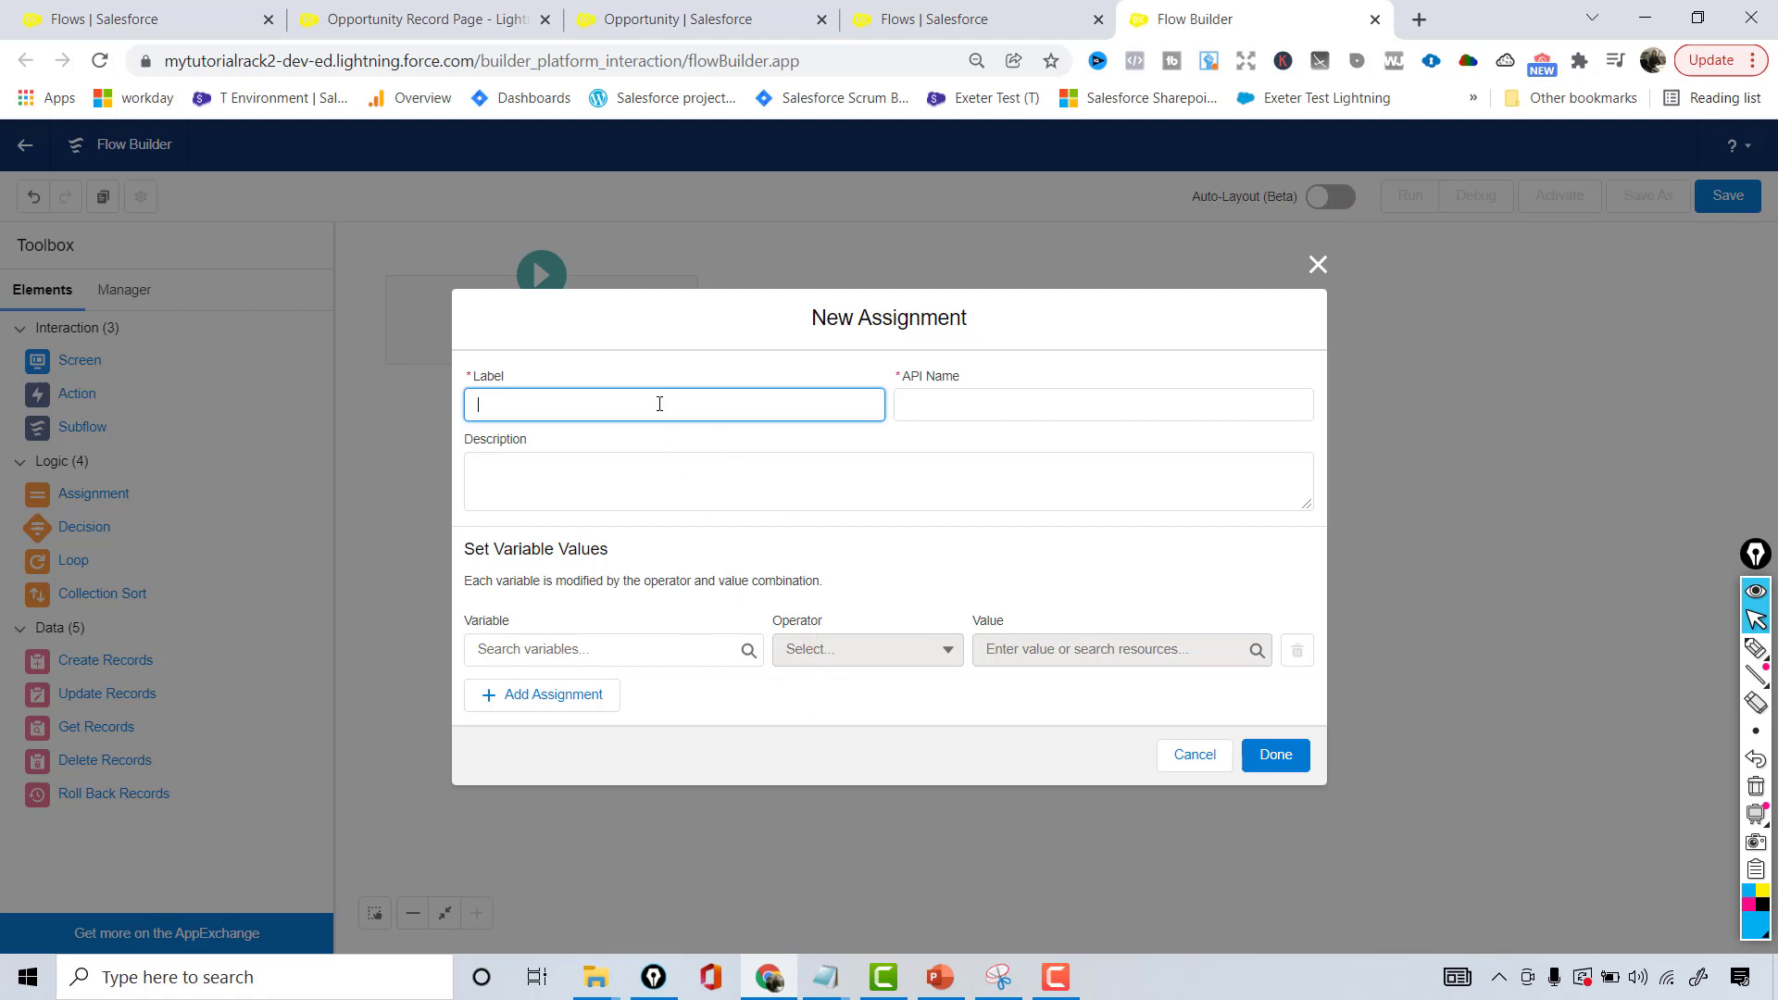
{"action": "type", "text": "Count Record"}
{"action": "key", "text": "Tab"}
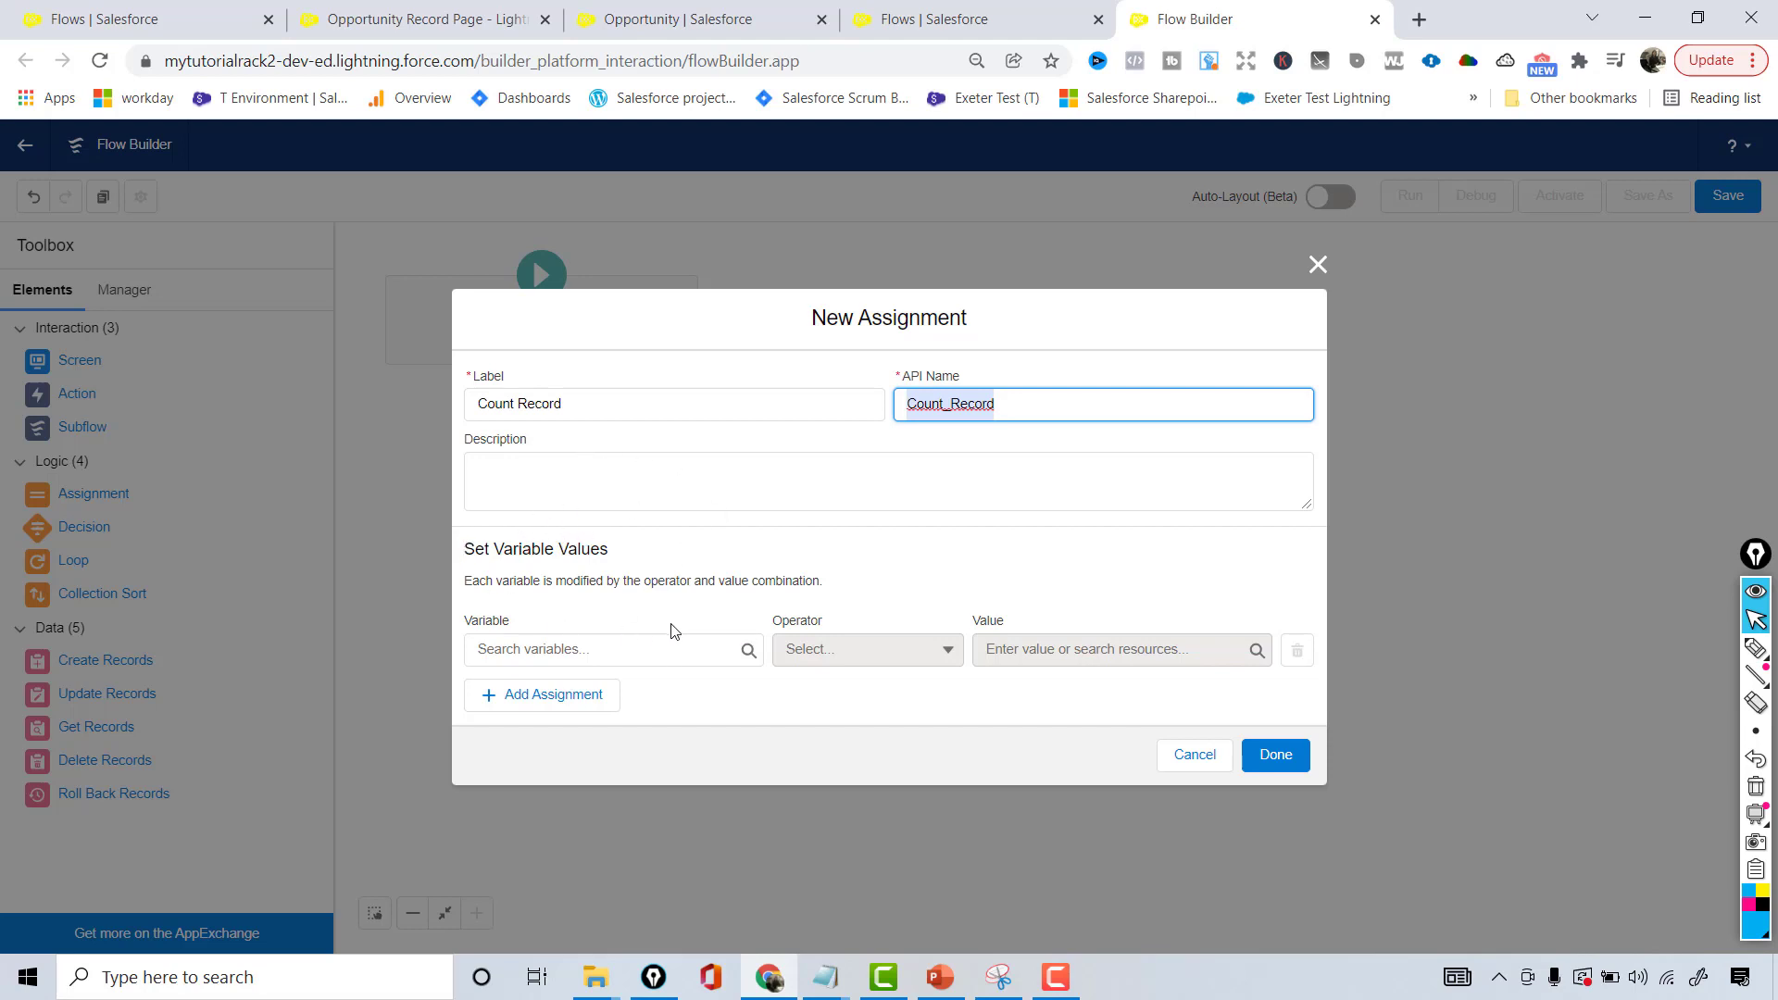
Step: Create a Number variable named TotalNumberOfContactRecord, available for output, as the variable the assignment sets
{"action": "left_click", "coordinate": [664, 649]}
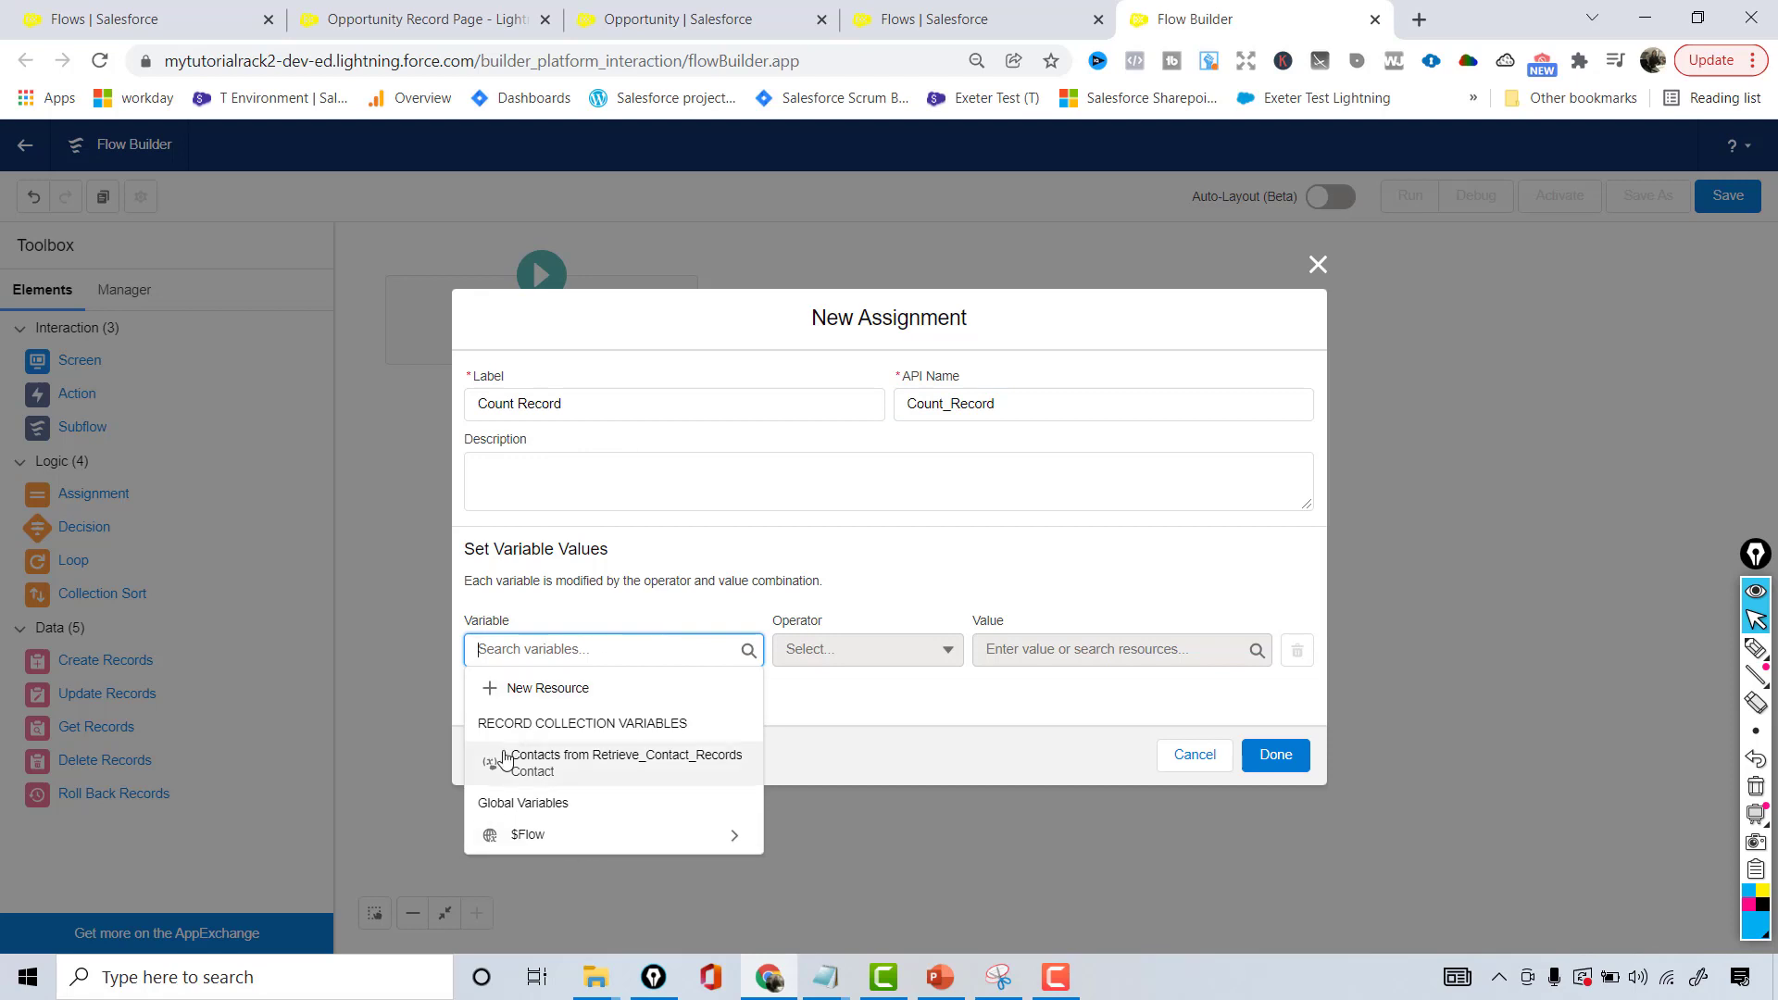
{"action": "left_click", "coordinate": [556, 689]}
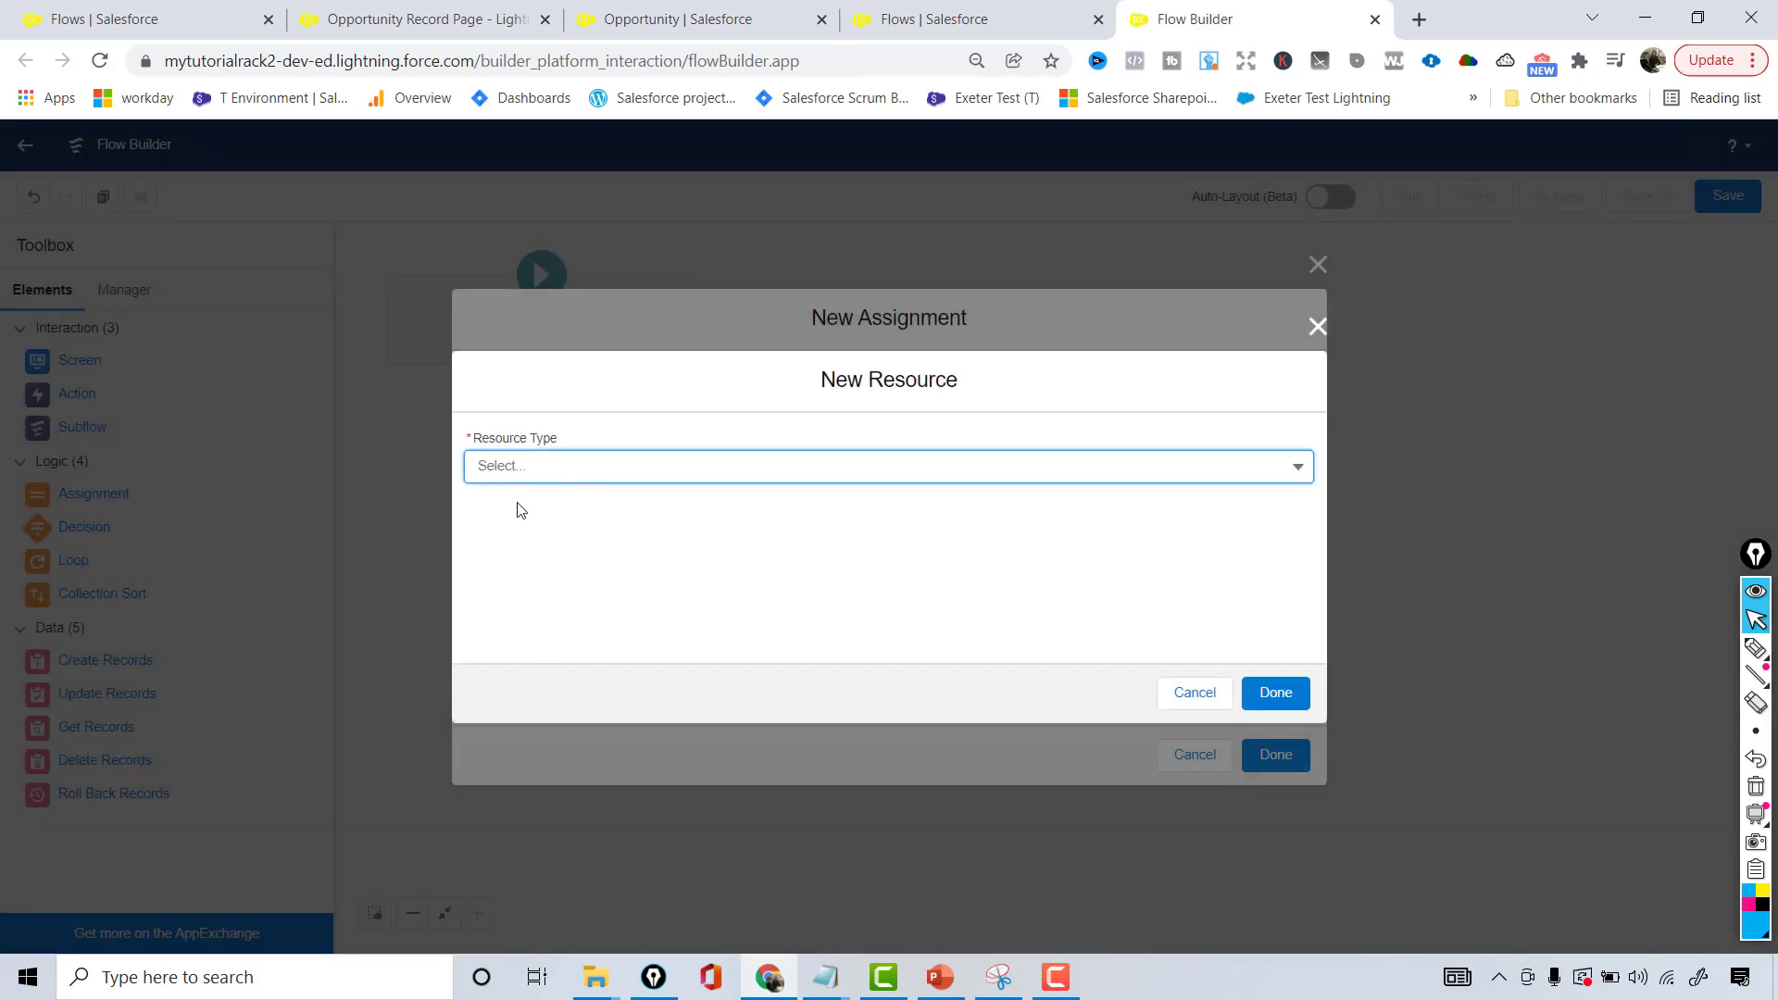
{"action": "left_click", "coordinate": [528, 465]}
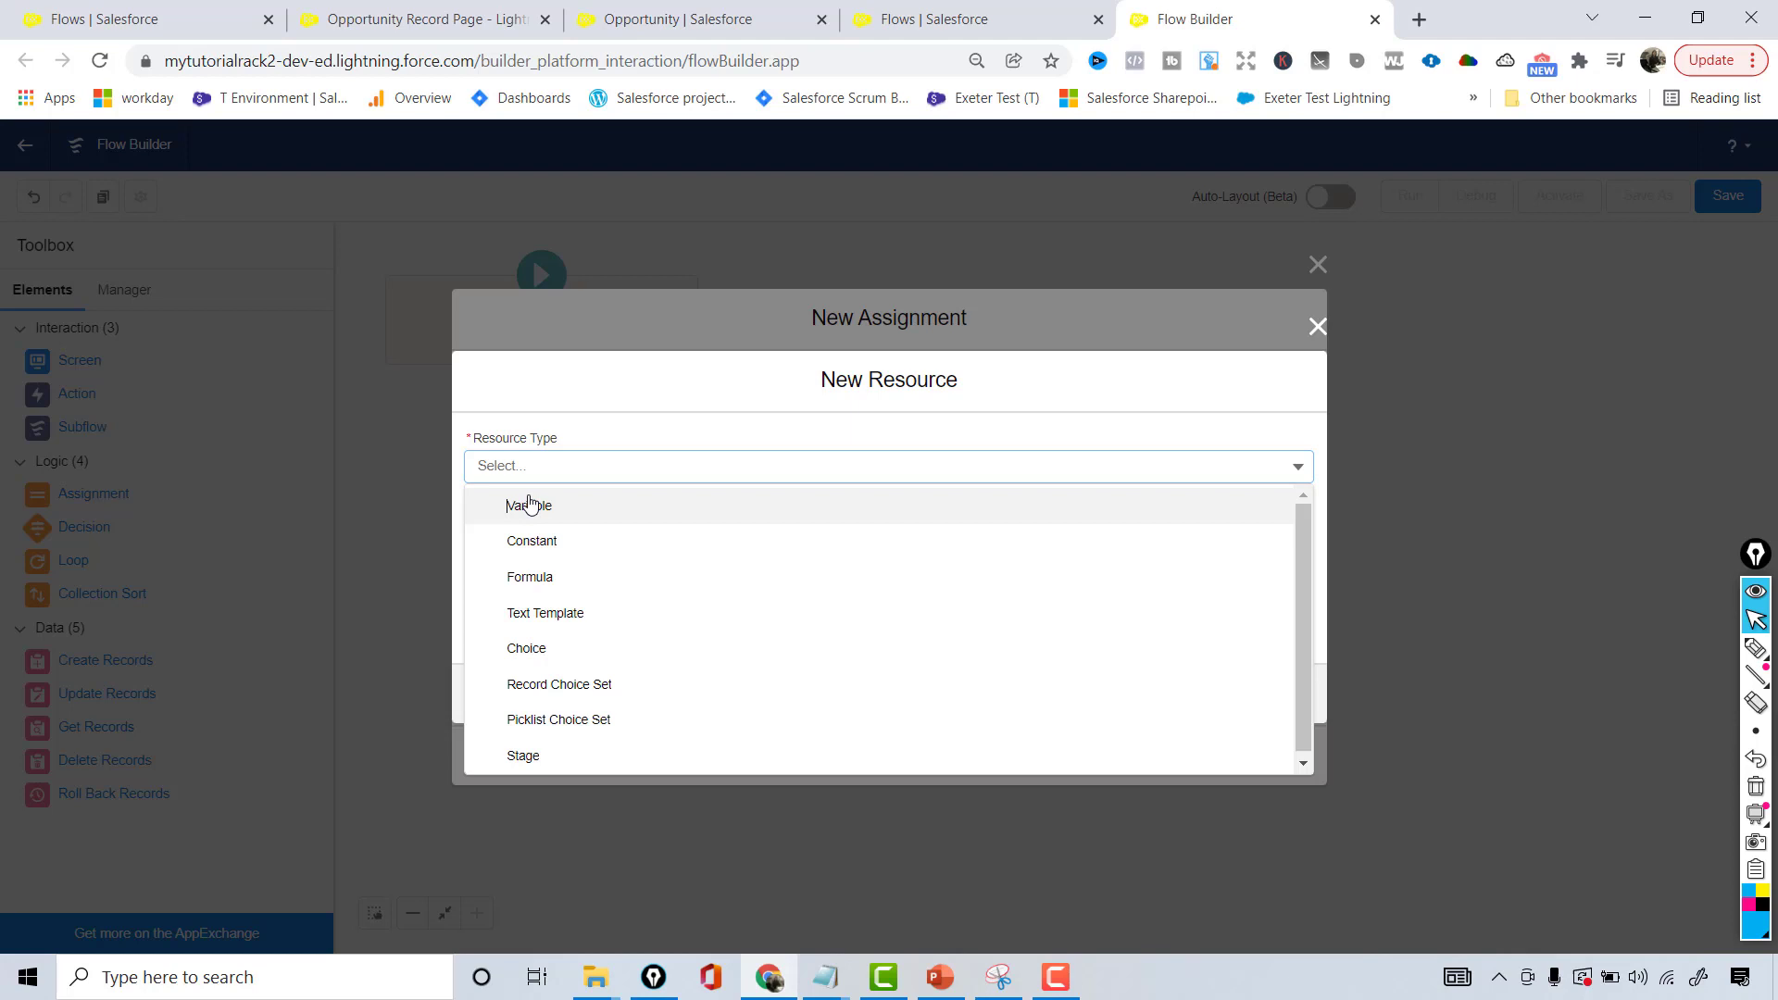
{"action": "left_click", "coordinate": [530, 505]}
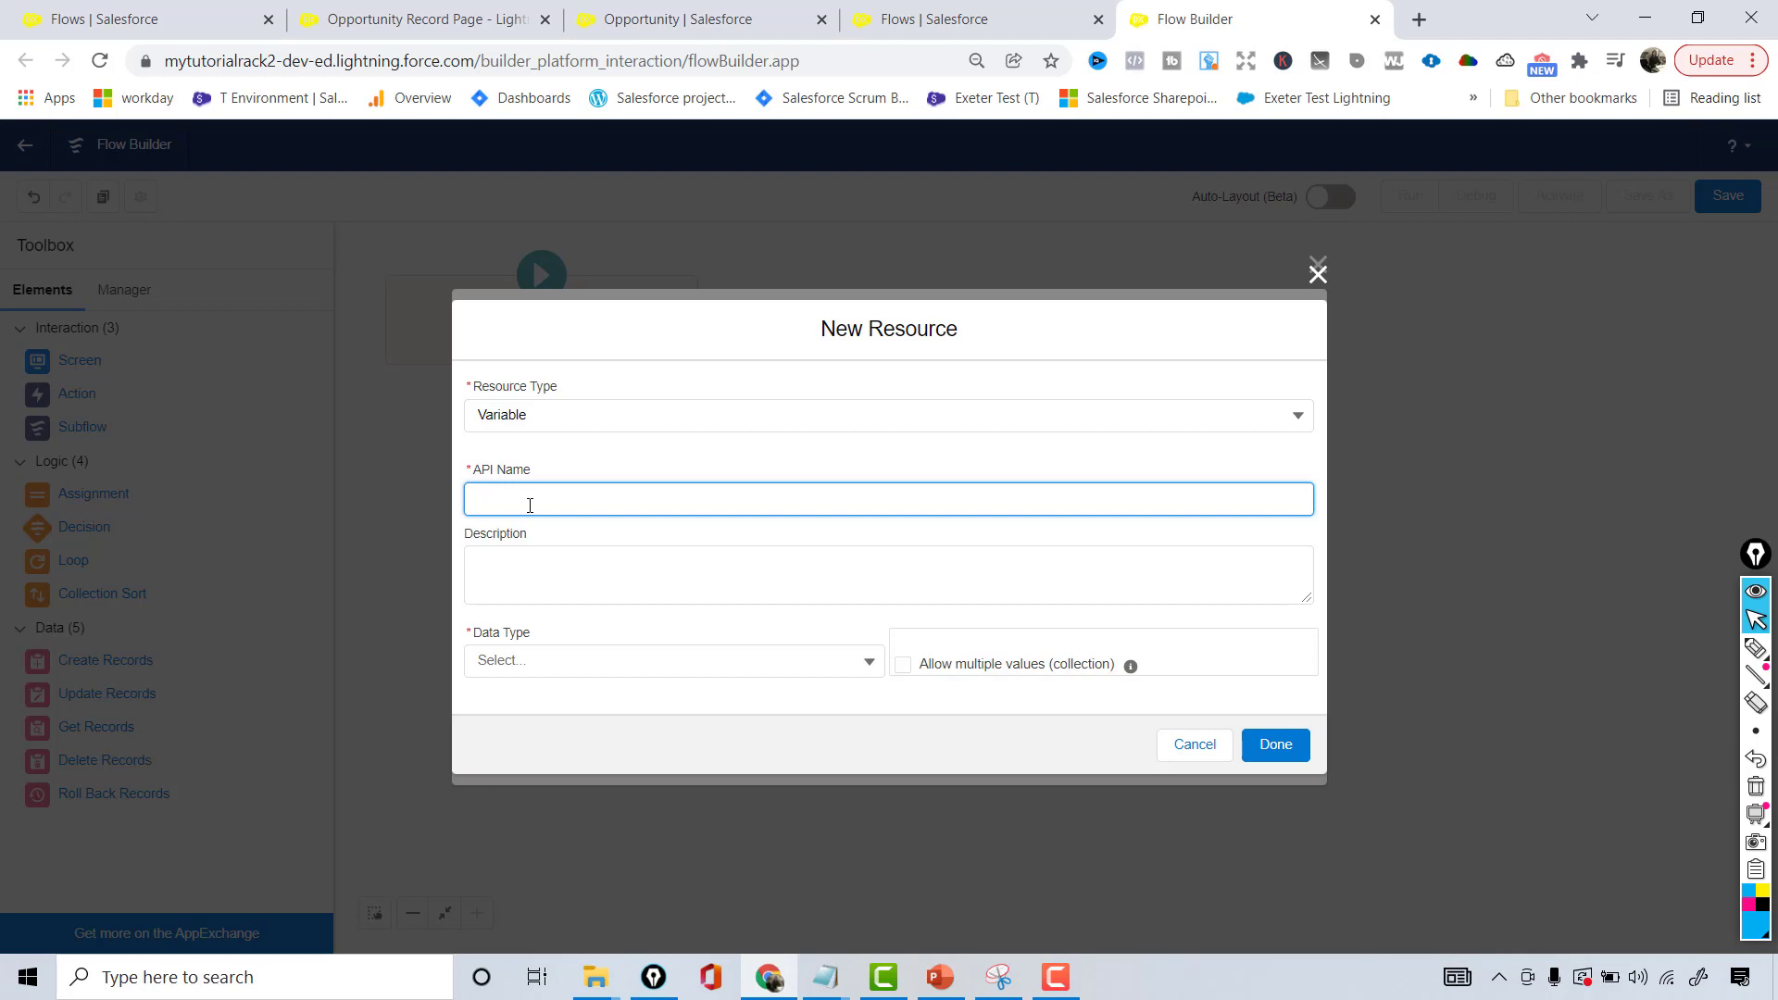
{"action": "type", "text": "TotalNumberOfContactRecord"}
{"action": "left_click", "coordinate": [567, 661]}
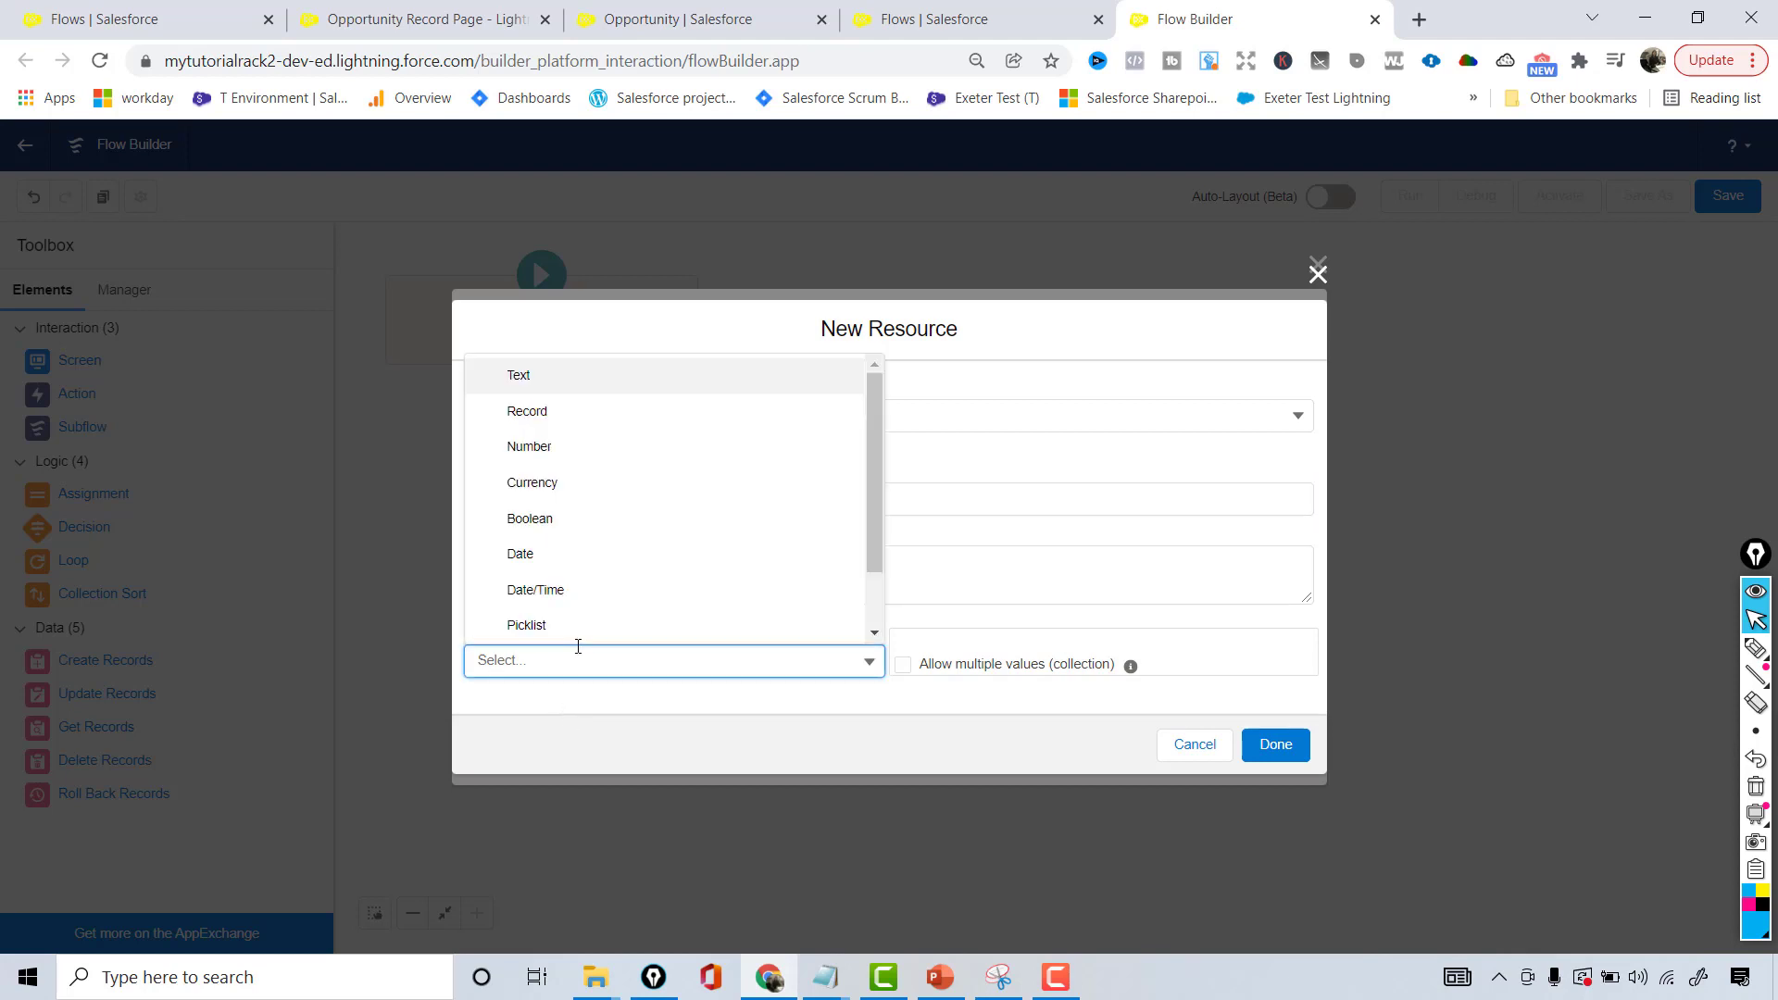
{"action": "left_click", "coordinate": [556, 451]}
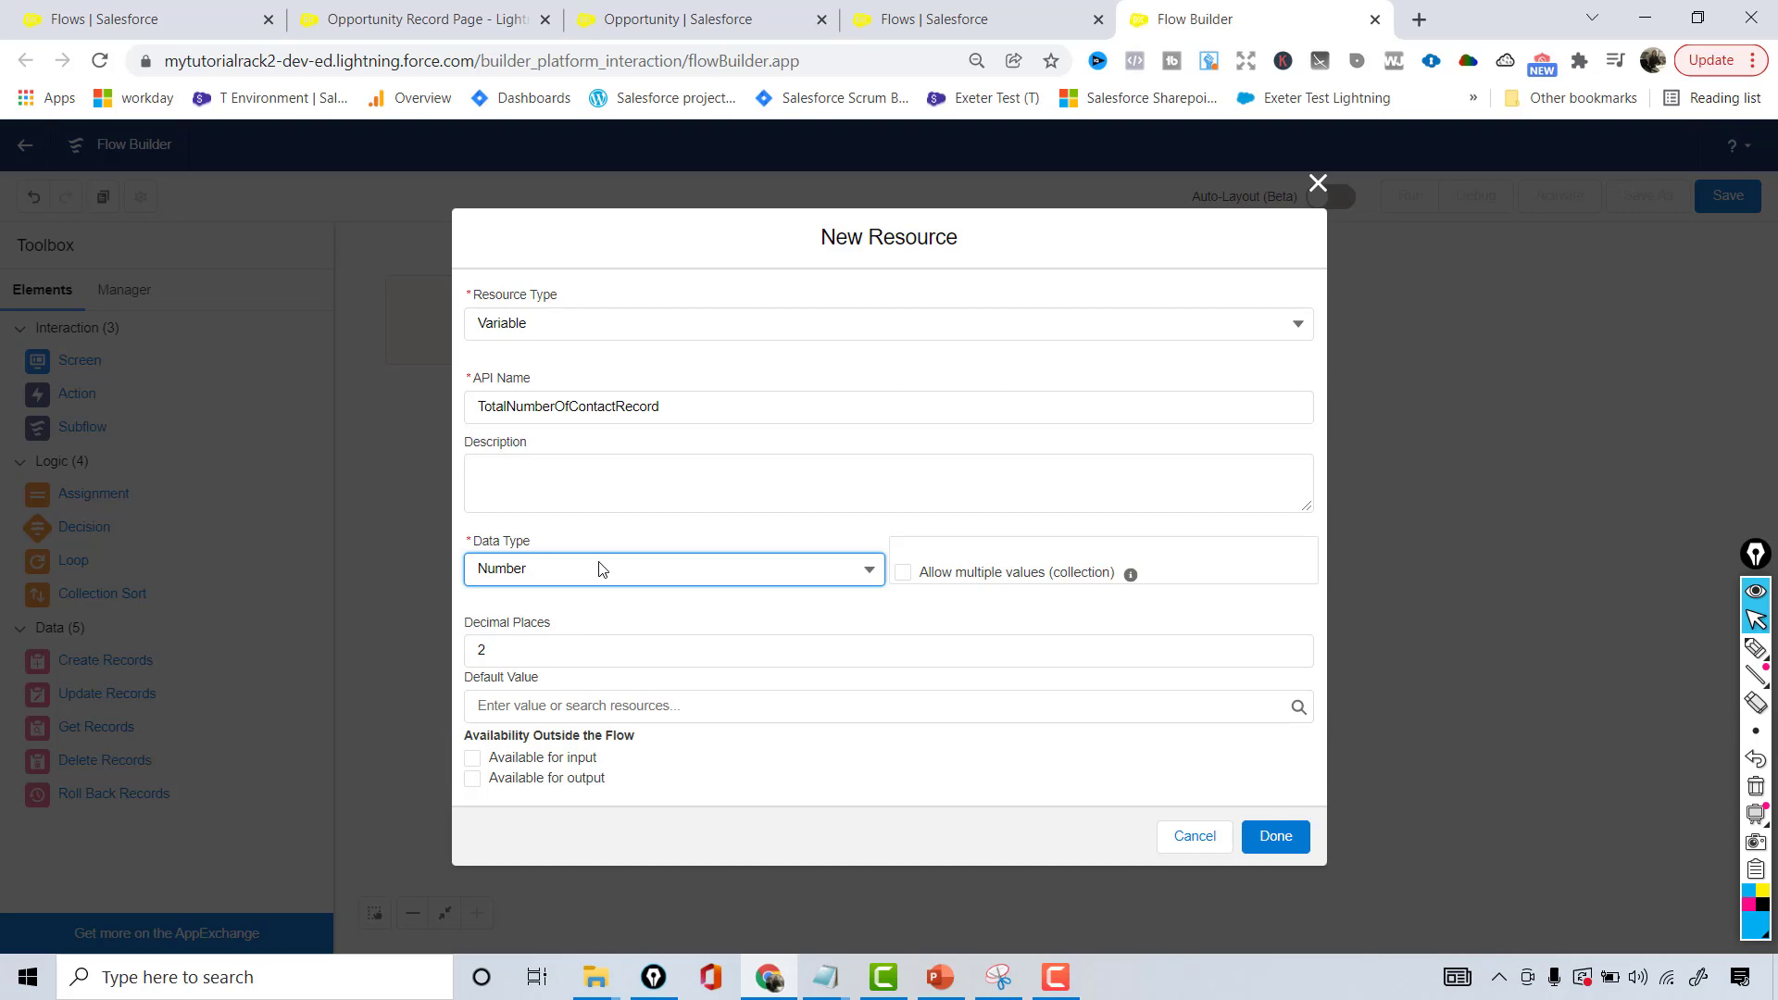
{"action": "left_click", "coordinate": [473, 778]}
{"action": "left_click", "coordinate": [1274, 838]}
Step: Set the assignment's operator to Equals Count and its value to the Contacts from Retrieve_Contact_Records collection
{"action": "left_click", "coordinate": [814, 648]}
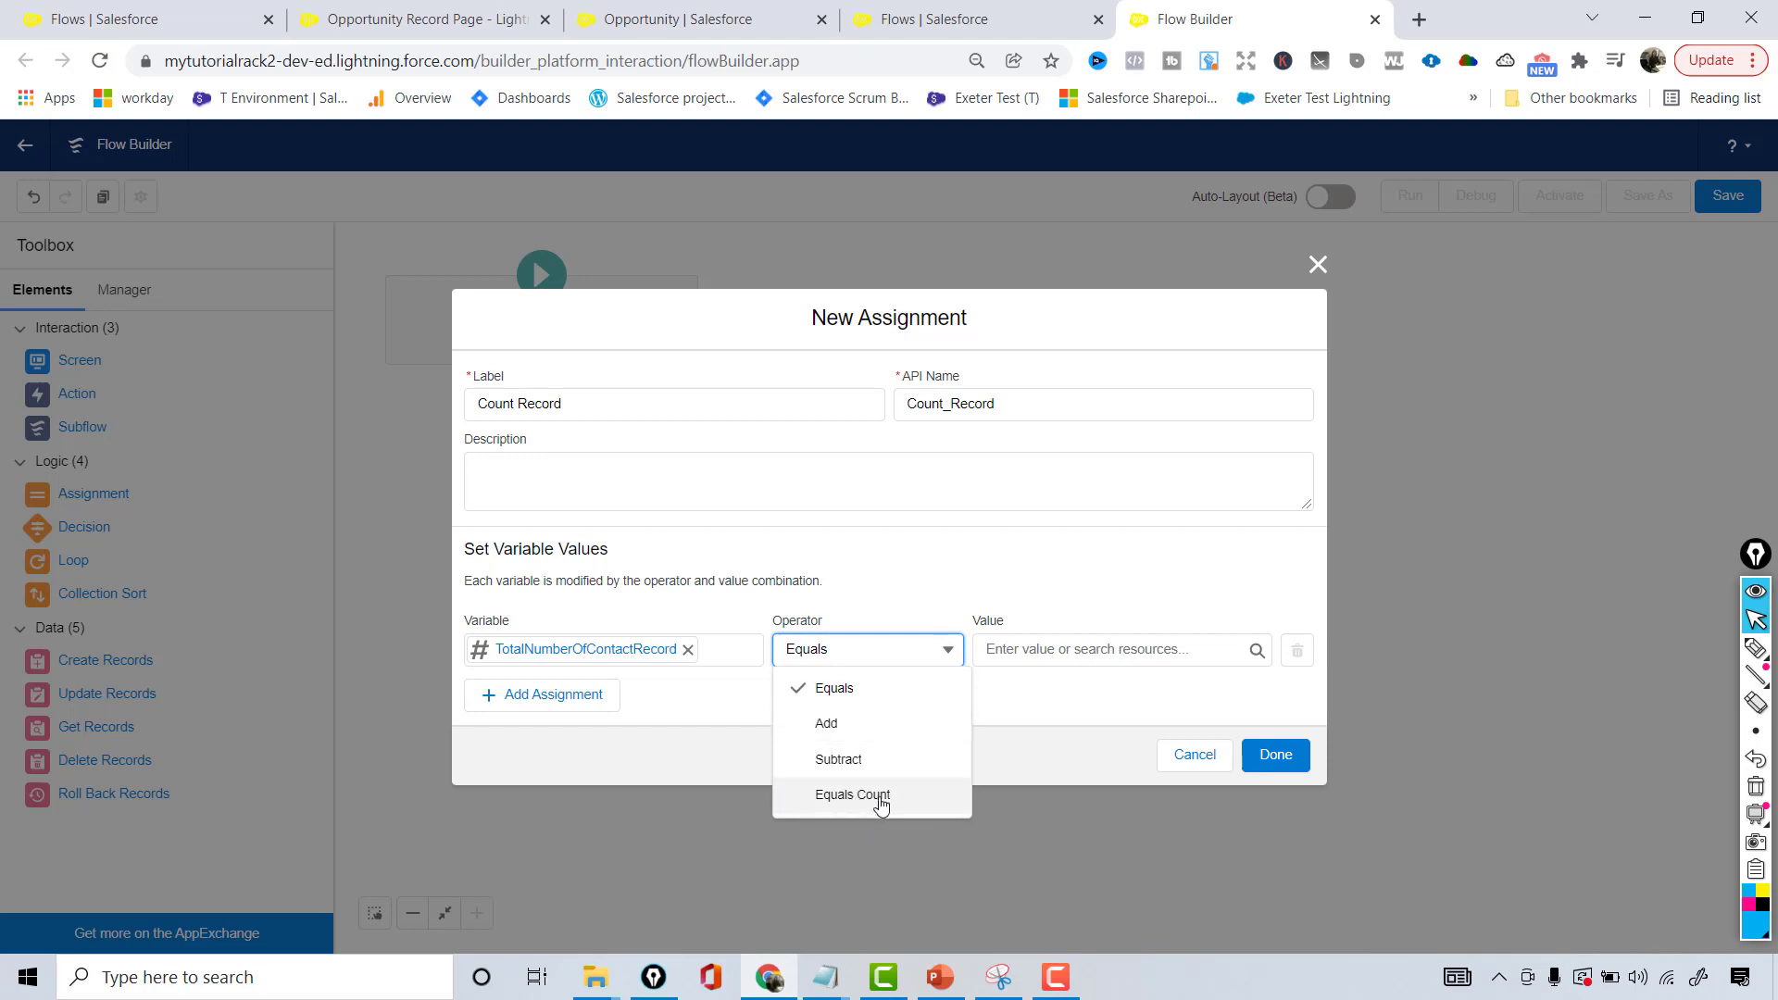
{"action": "left_click", "coordinate": [830, 798]}
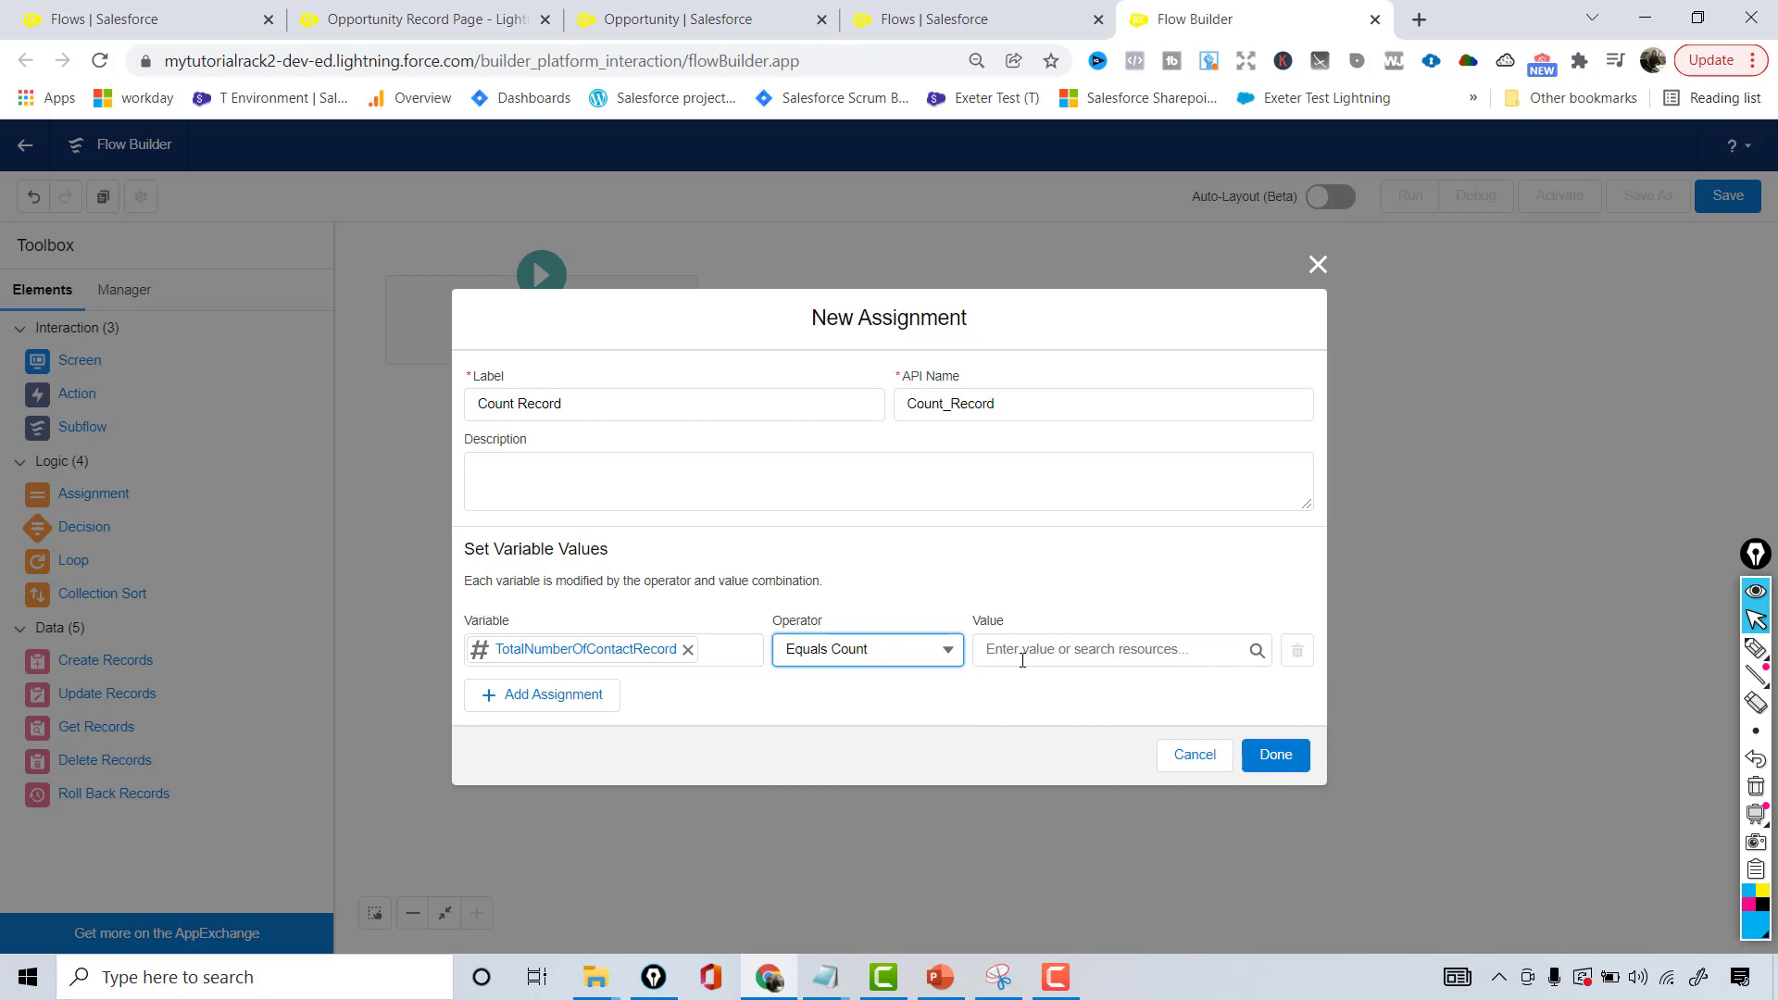
{"action": "left_click", "coordinate": [1022, 660]}
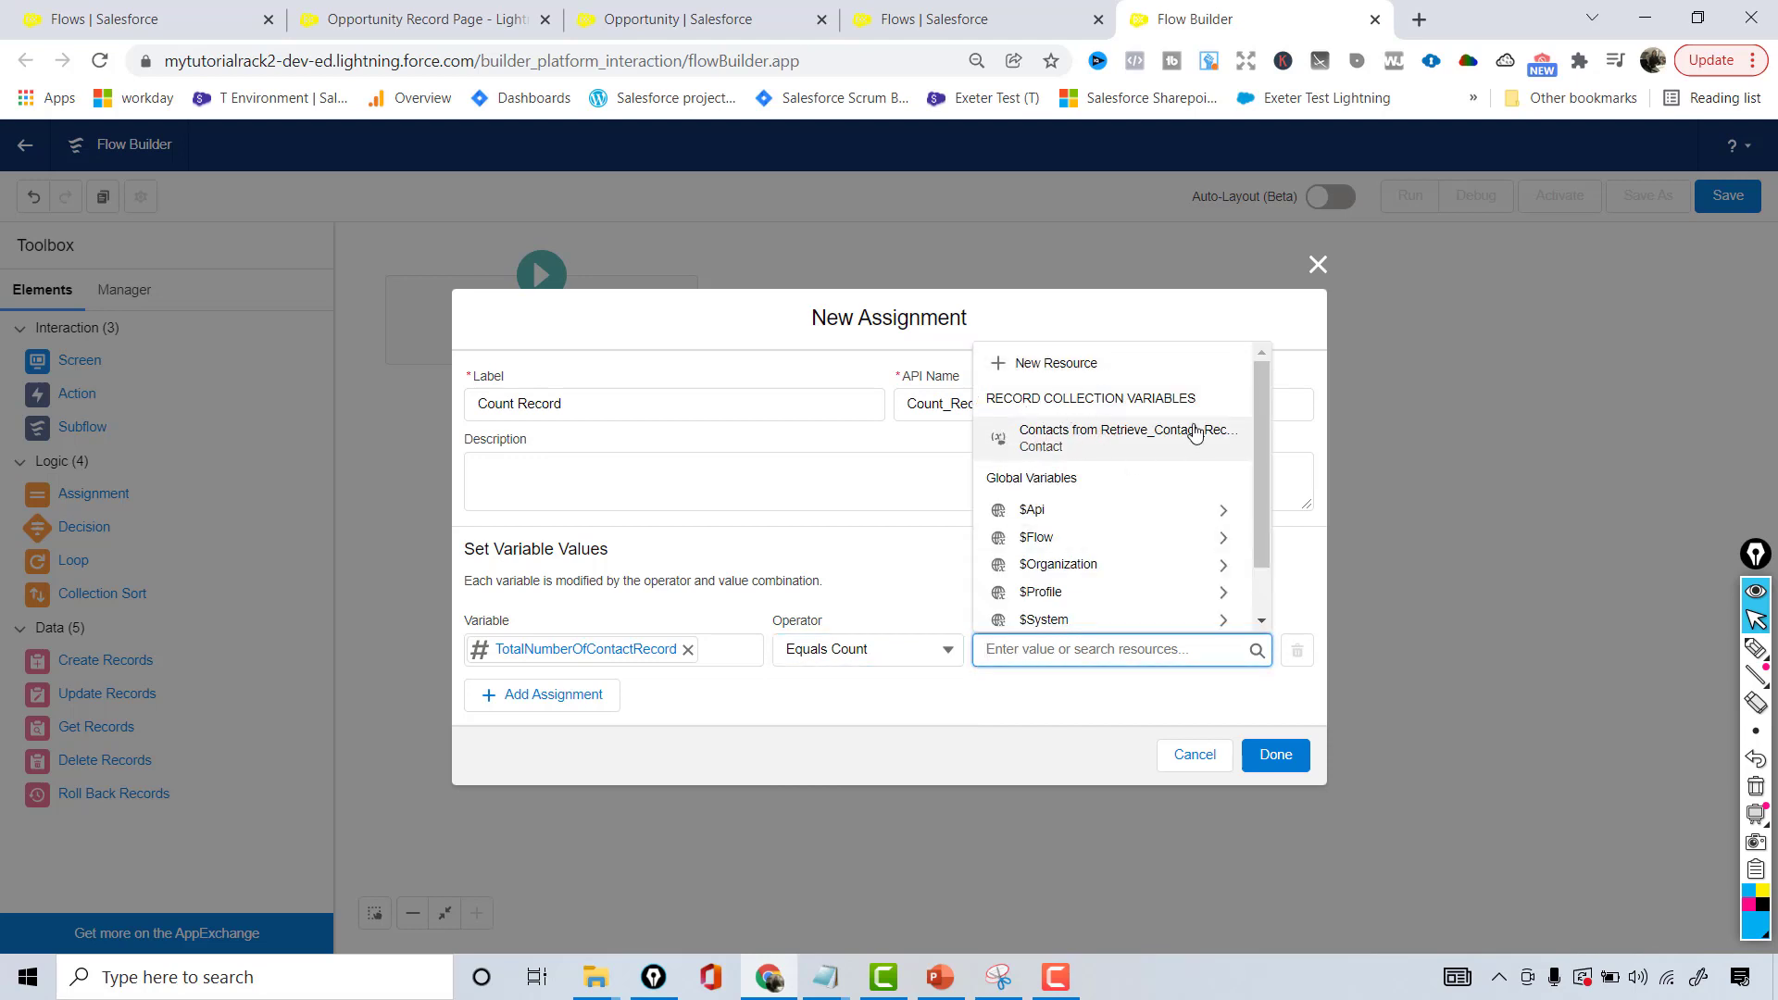
{"action": "mouse_move", "coordinate": [1266, 425]}
{"action": "left_mouse_down"}
{"action": "mouse_move", "coordinate": [1266, 478]}
{"action": "mouse_move", "coordinate": [1282, 401]}
{"action": "left_mouse_up"}
{"action": "left_click", "coordinate": [1284, 401]}
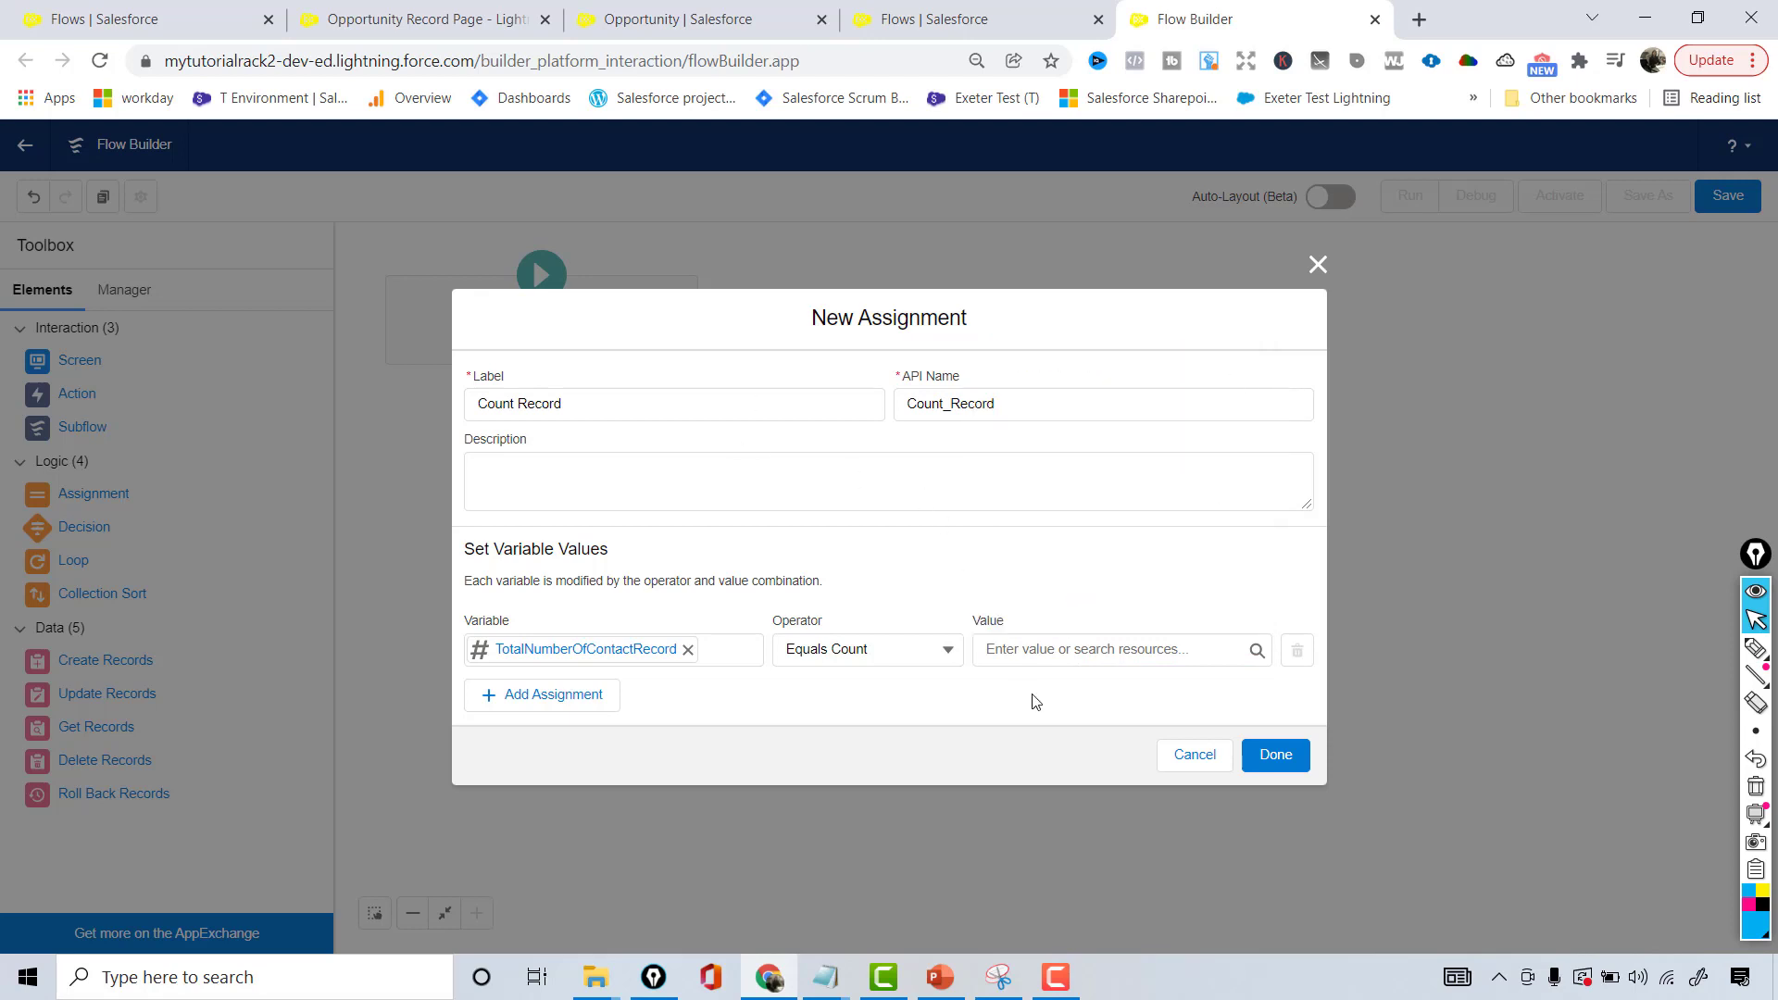
{"action": "left_click", "coordinate": [1079, 649]}
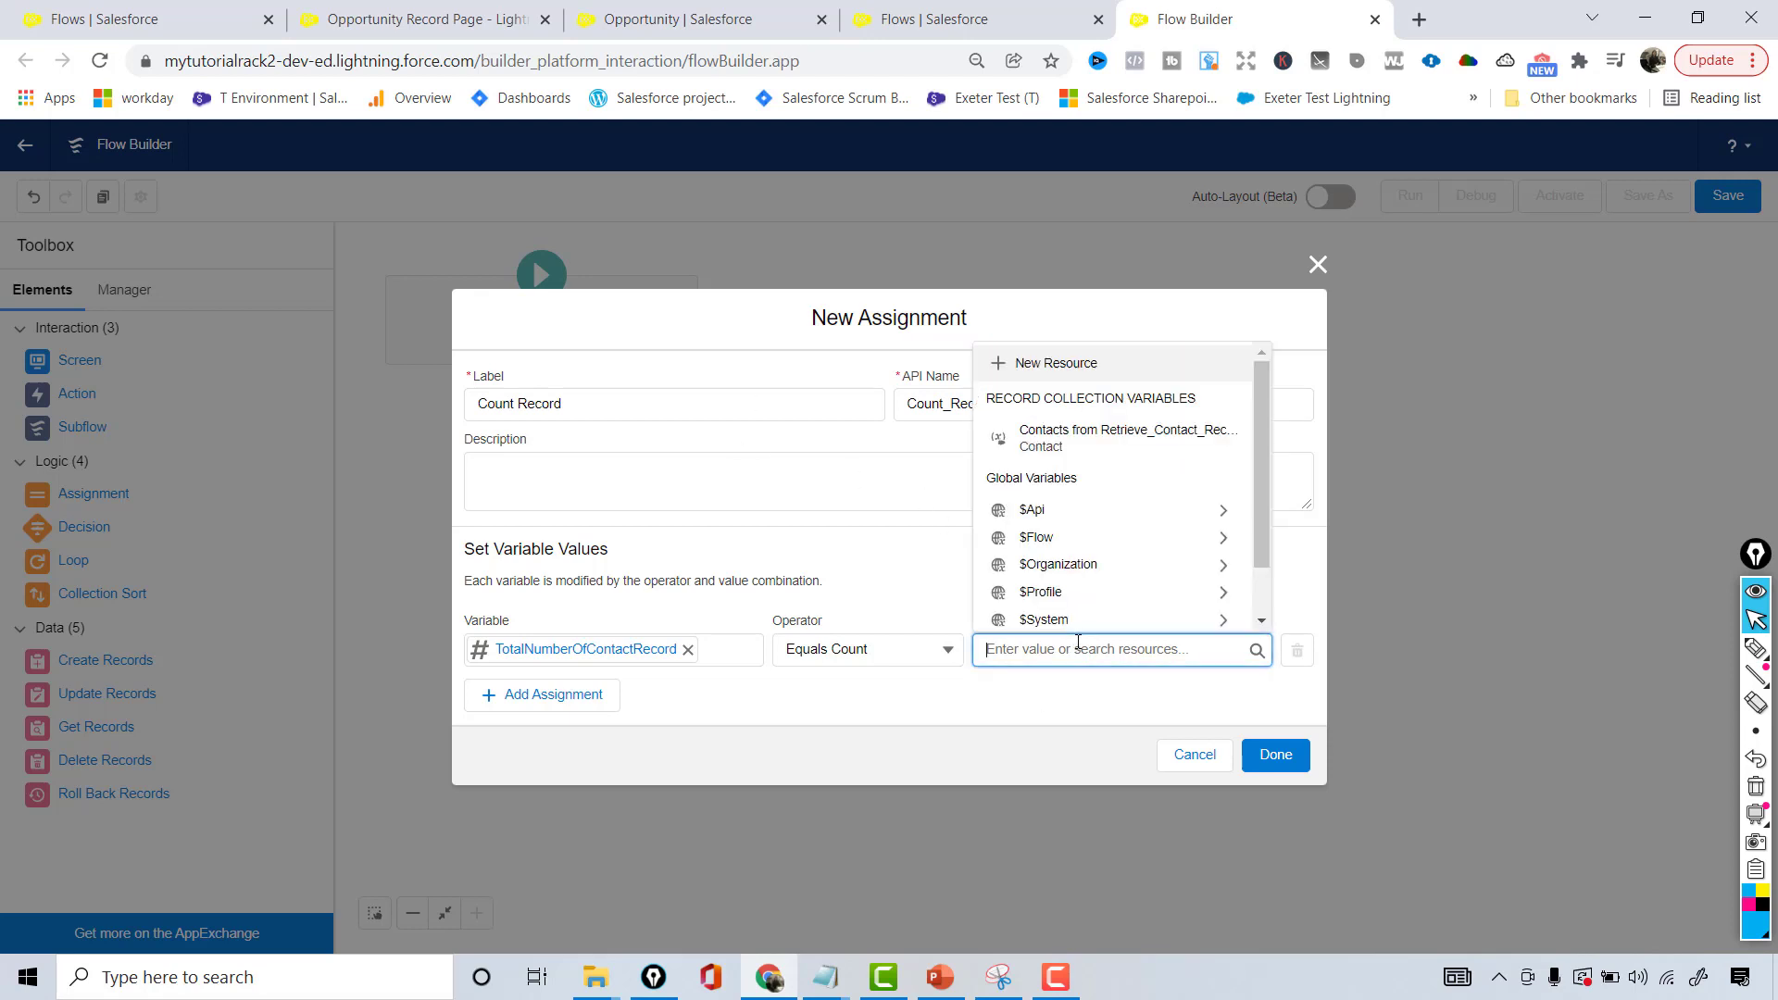
{"action": "left_click", "coordinate": [1065, 439]}
Step: Review the Count Record assignment's value and operator, and finish the element
{"action": "left_click_drag", "start_coordinate": [1169, 650], "coordinate": [968, 656]}
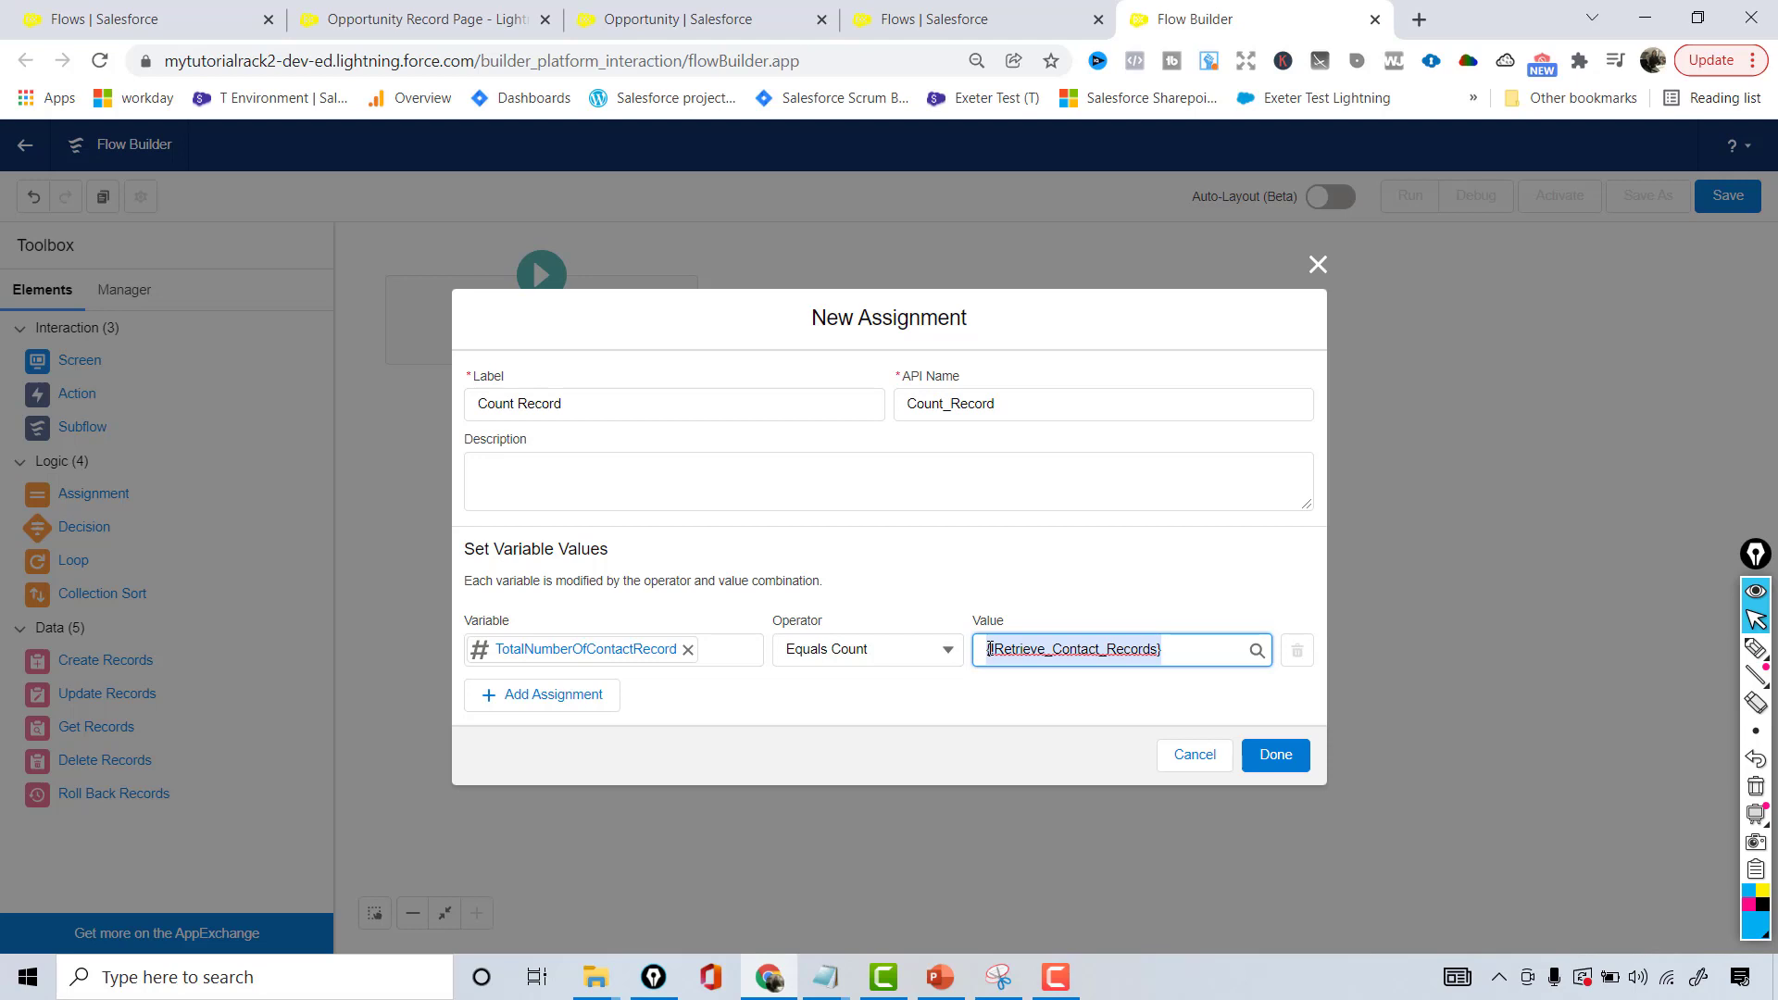
{"action": "double_click", "coordinate": [1111, 653]}
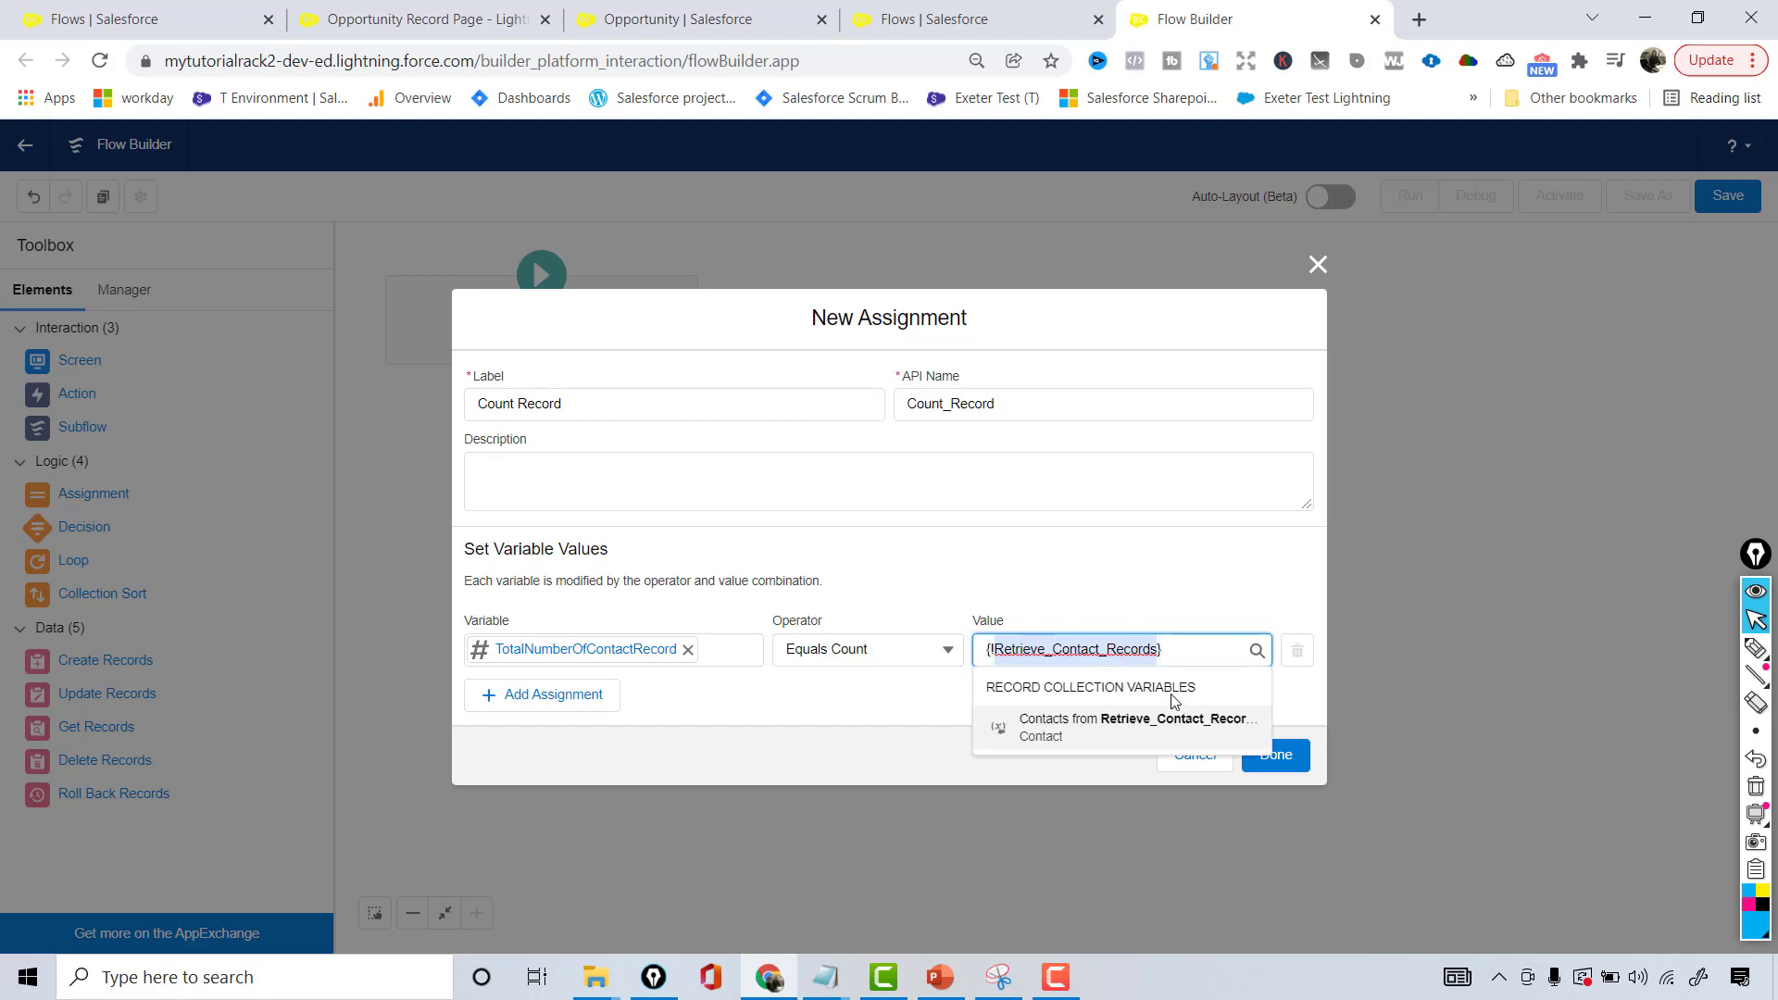
{"action": "left_click", "coordinate": [951, 715]}
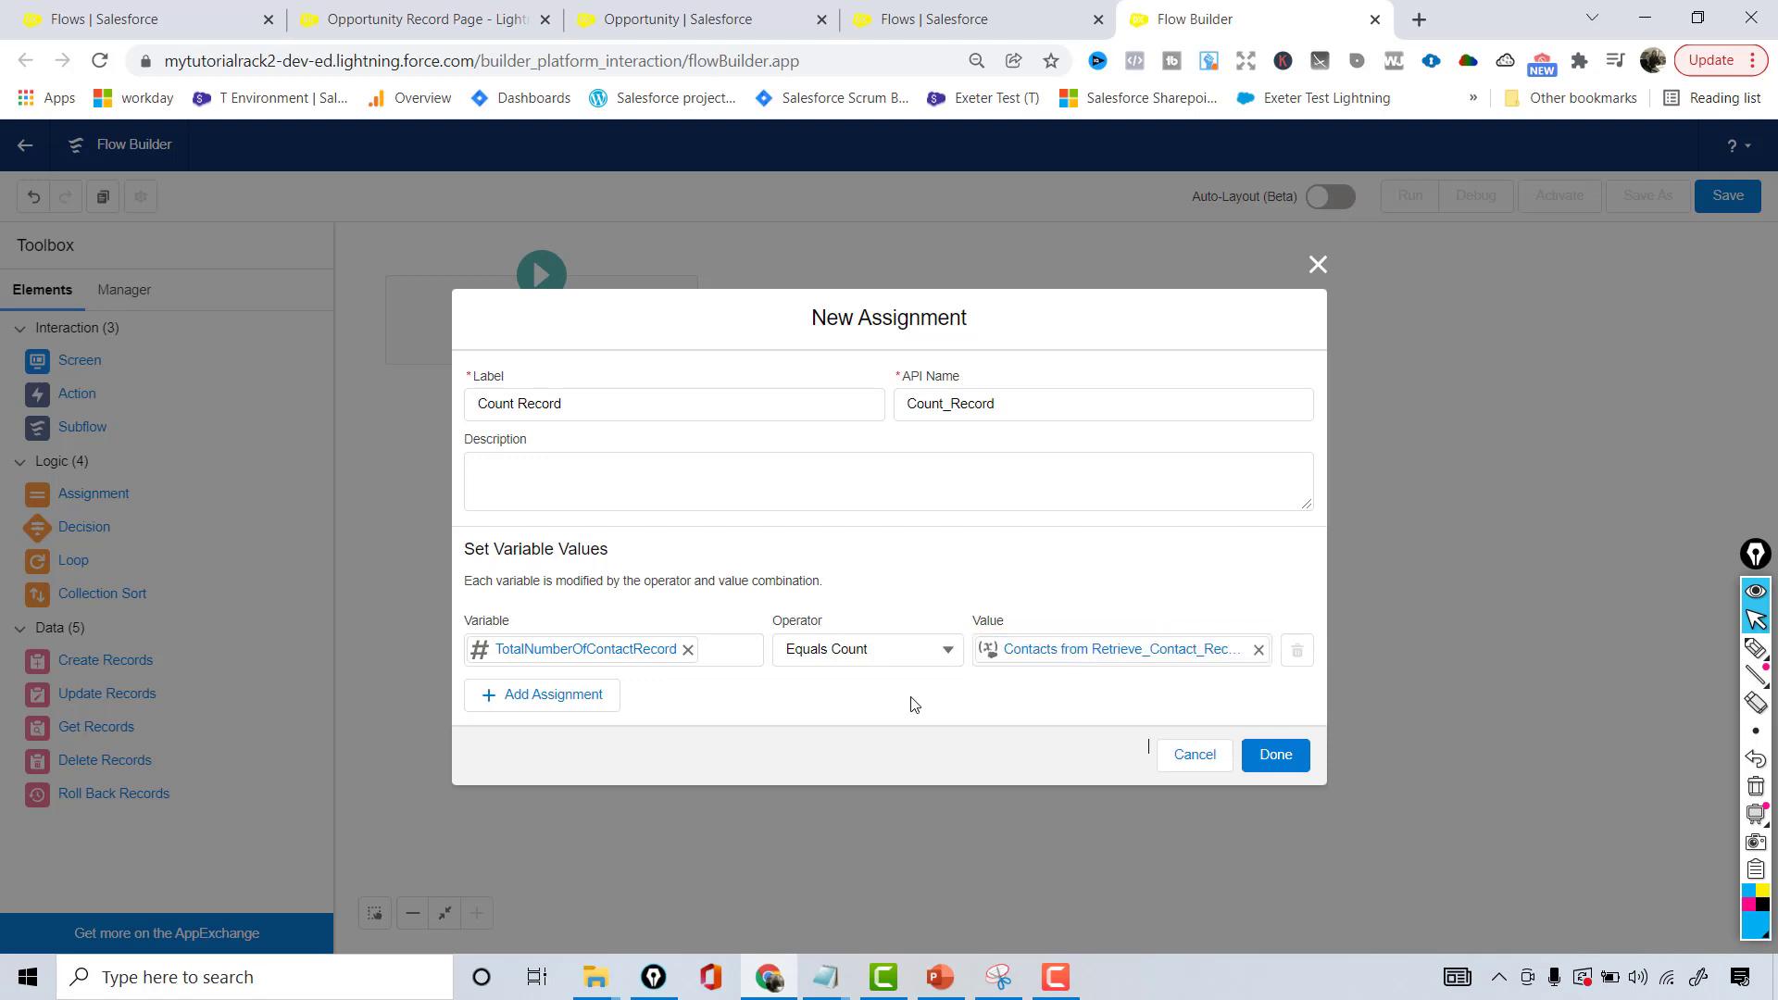
{"action": "left_click", "coordinate": [898, 650]}
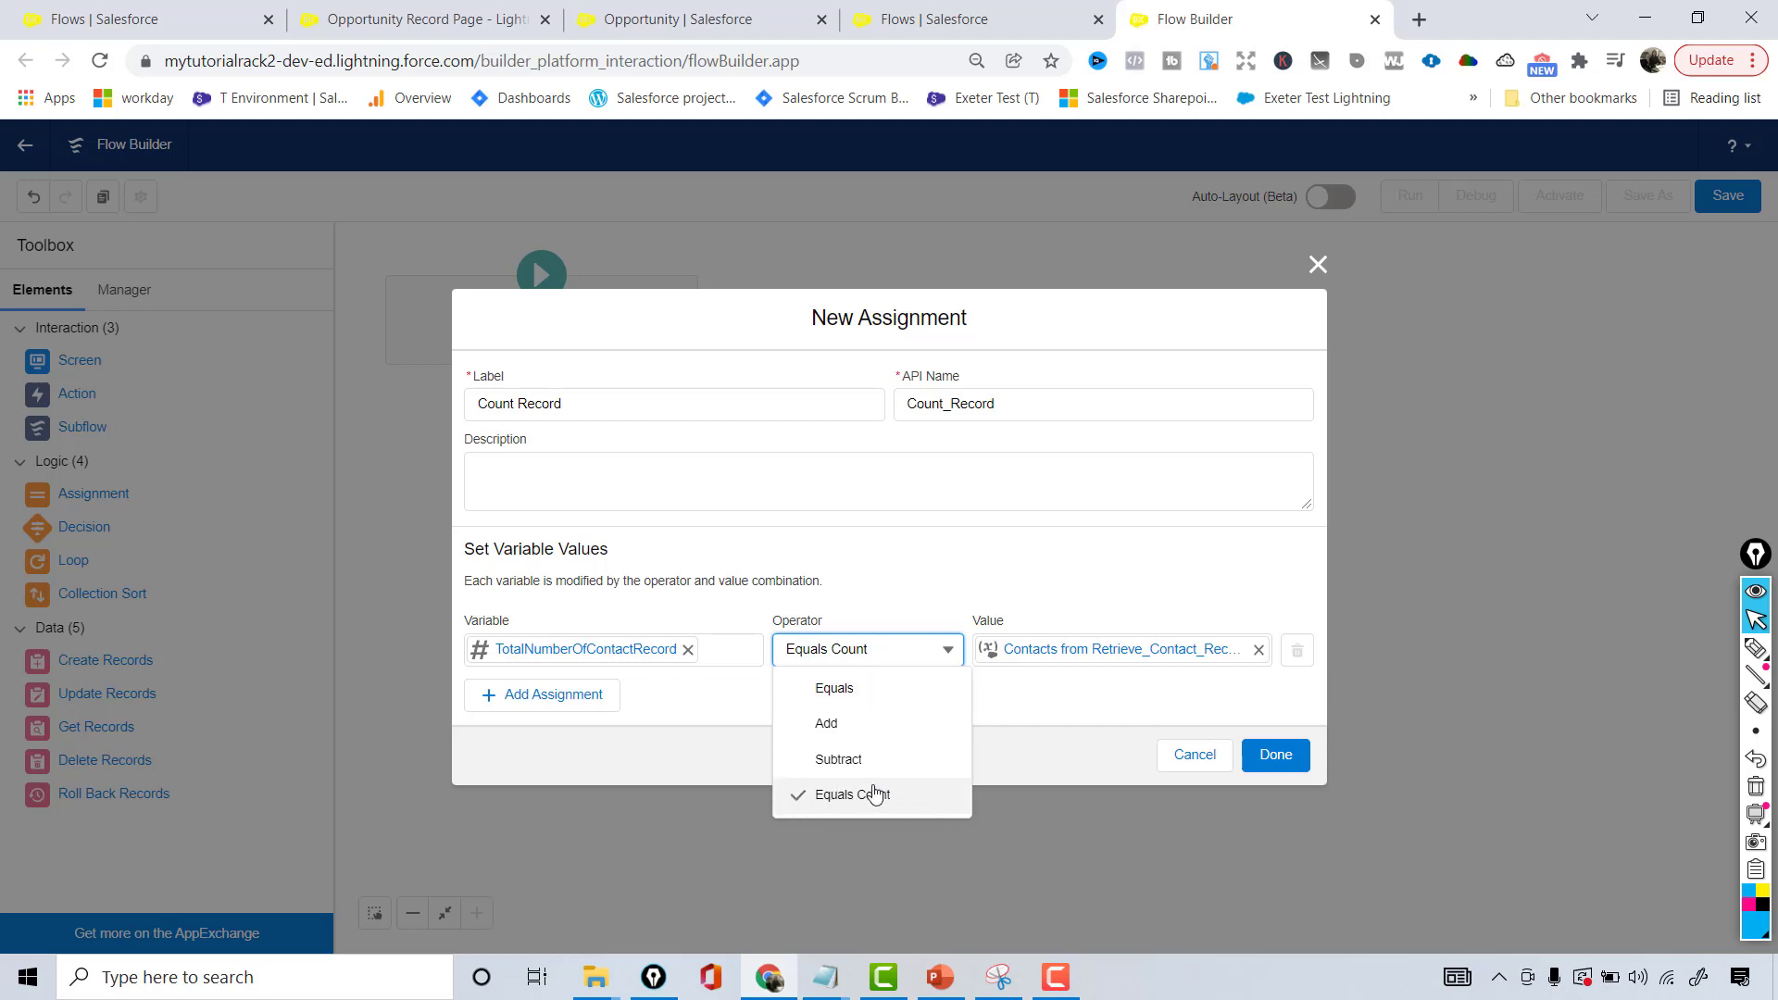
{"action": "left_click", "coordinate": [1014, 737]}
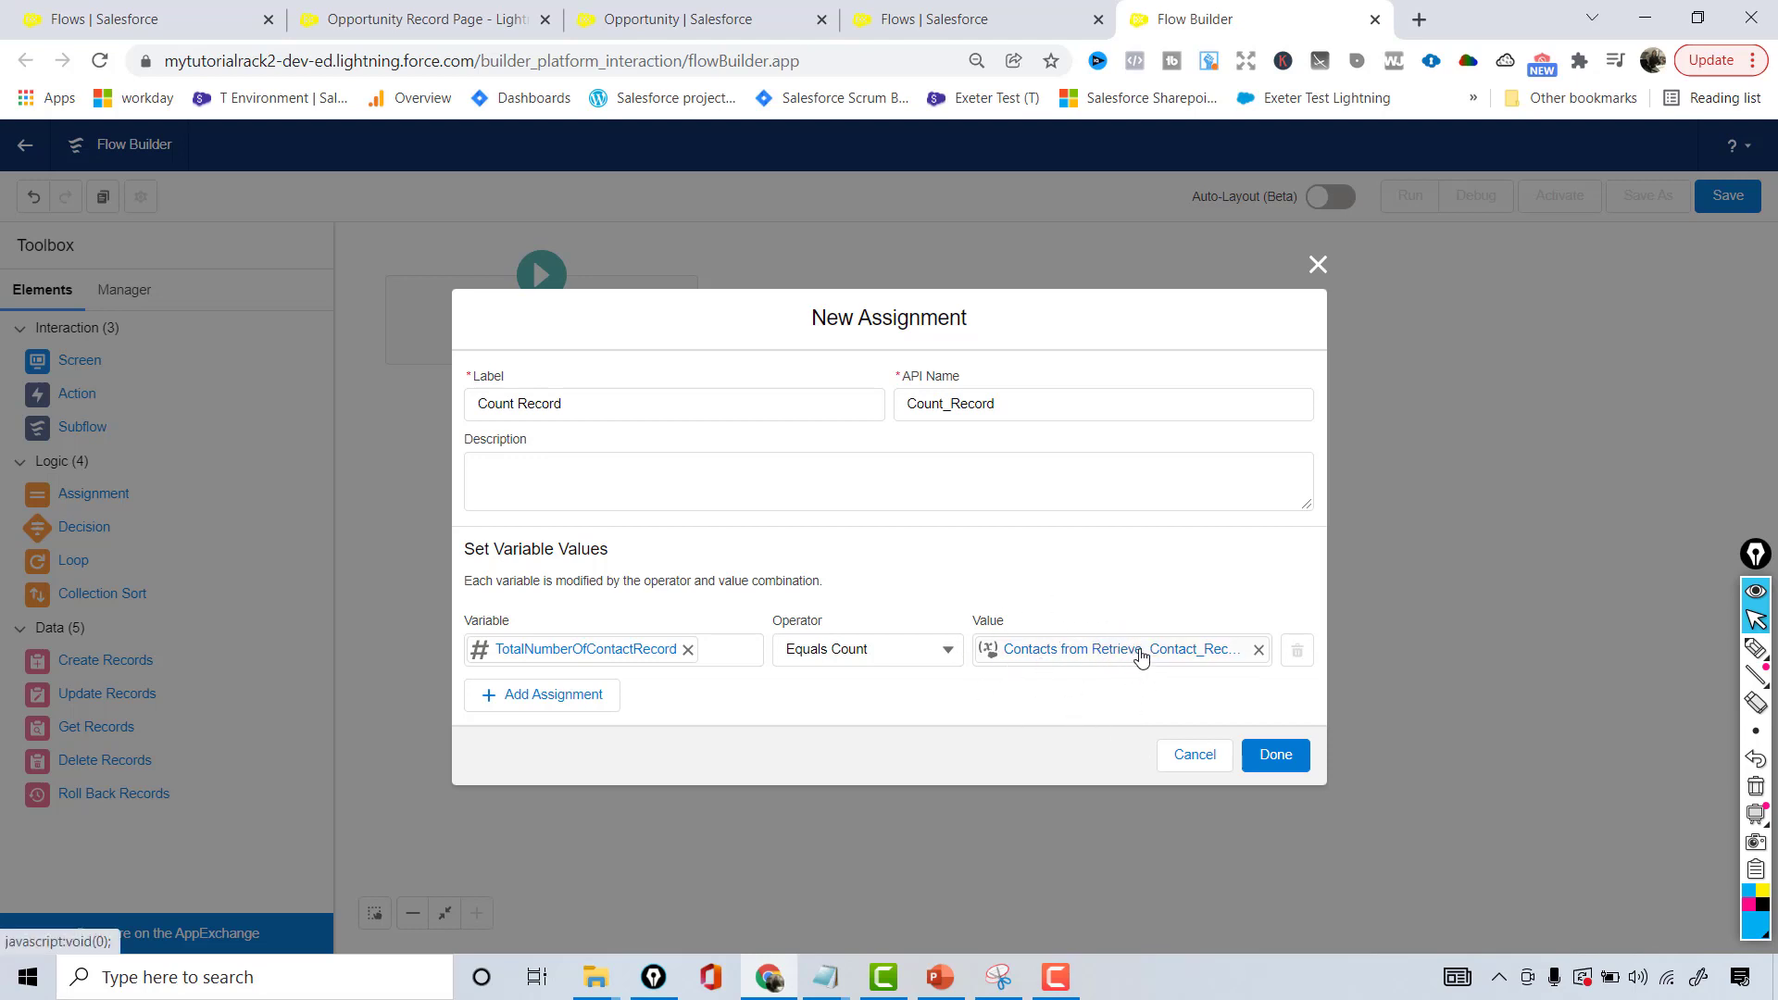
{"action": "left_click", "coordinate": [1273, 758]}
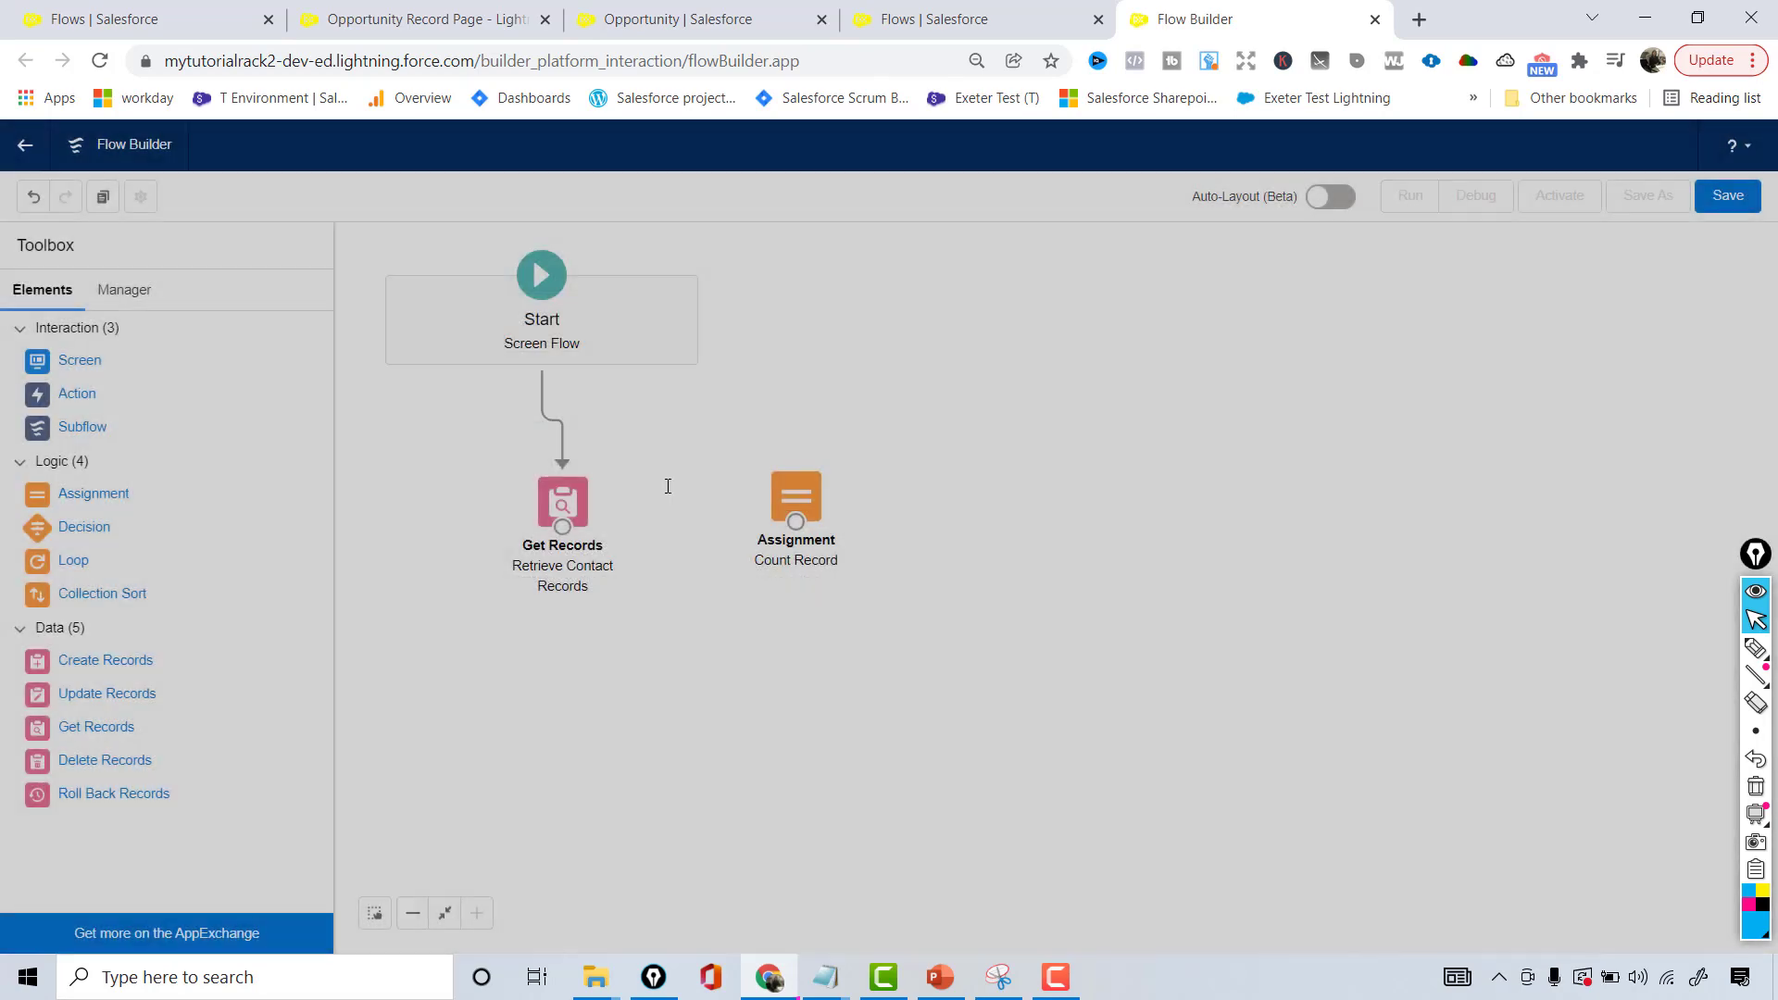
Step: Reopen the Get Records element and the Count Record assignment to examine their settings
{"action": "double_click", "coordinate": [576, 509]}
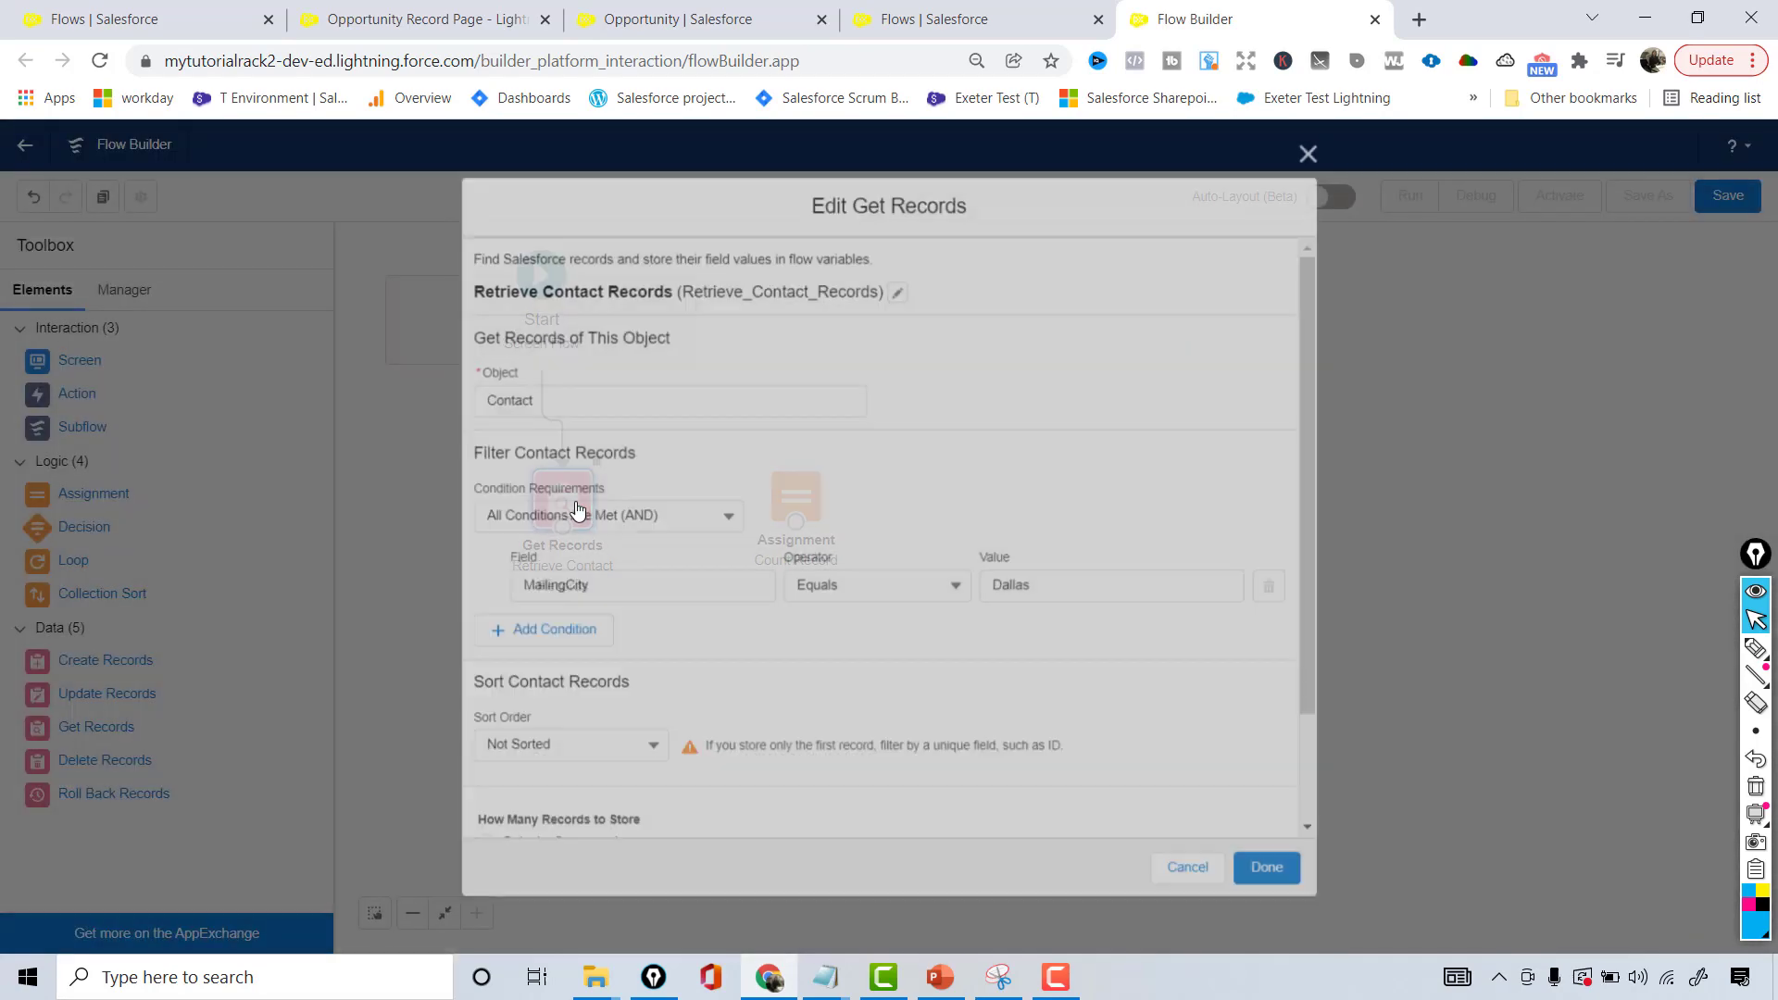
{"action": "left_click_drag", "start_coordinate": [470, 286], "coordinate": [873, 286]}
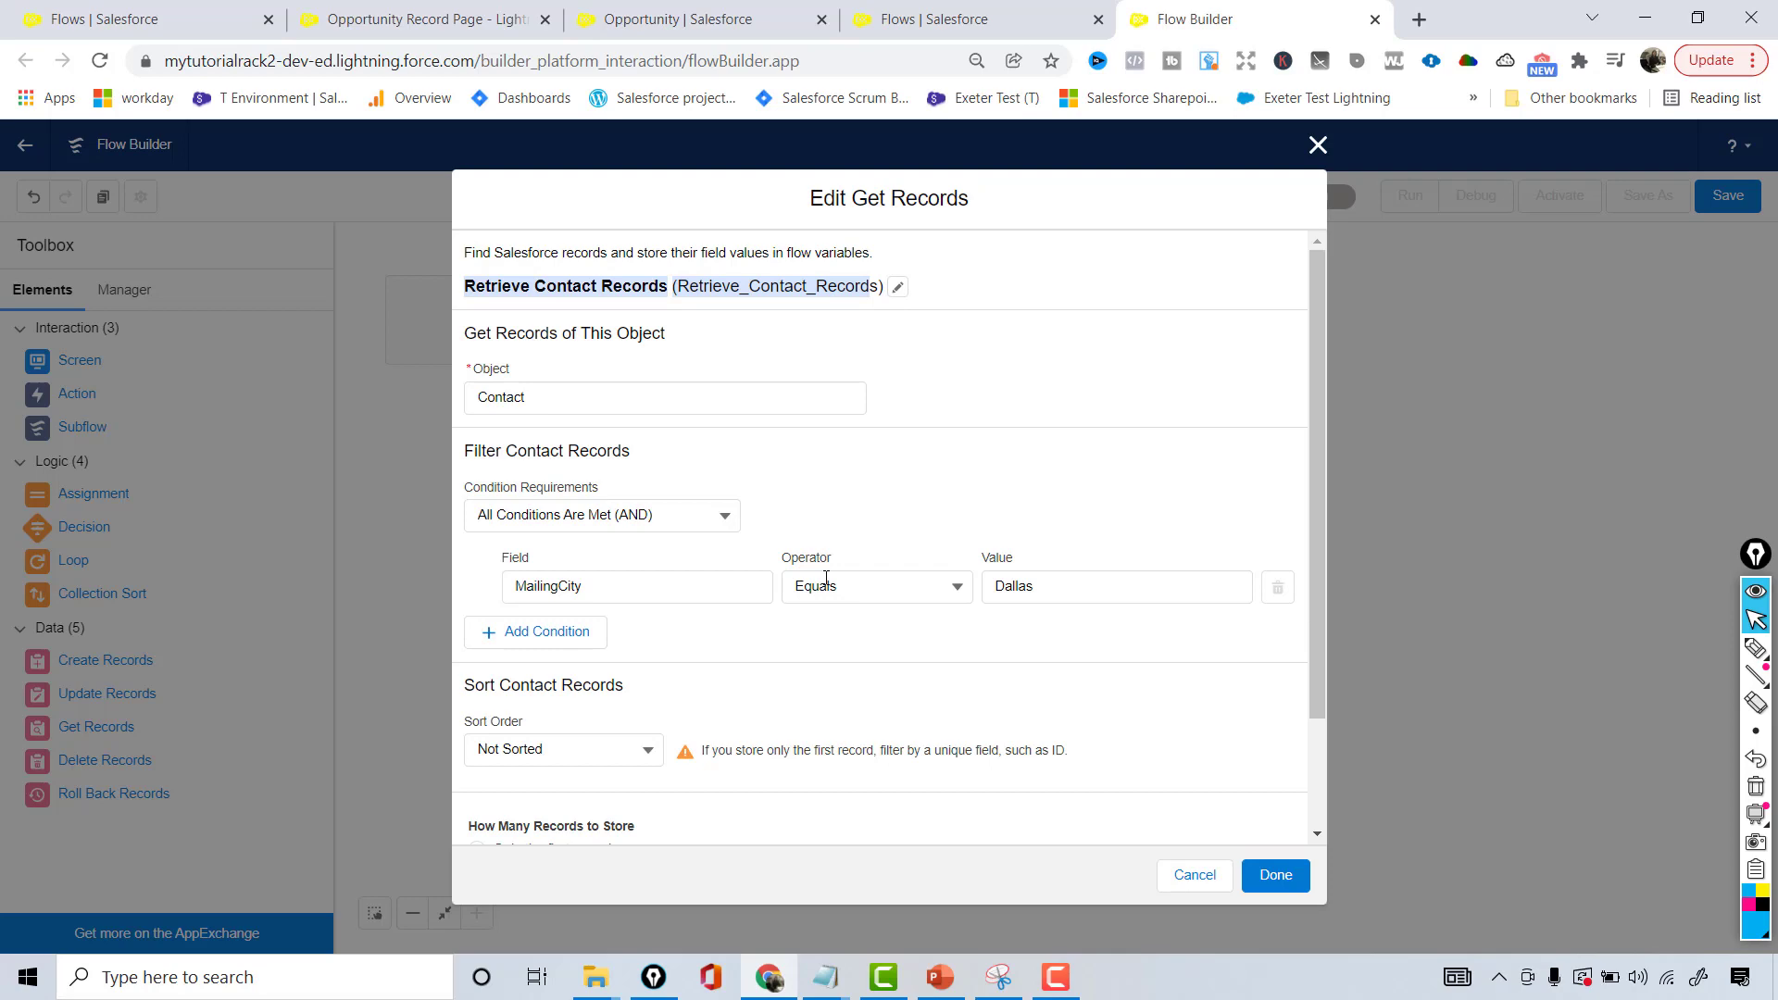
{"action": "left_click", "coordinate": [1318, 144]}
{"action": "double_click", "coordinate": [797, 500]}
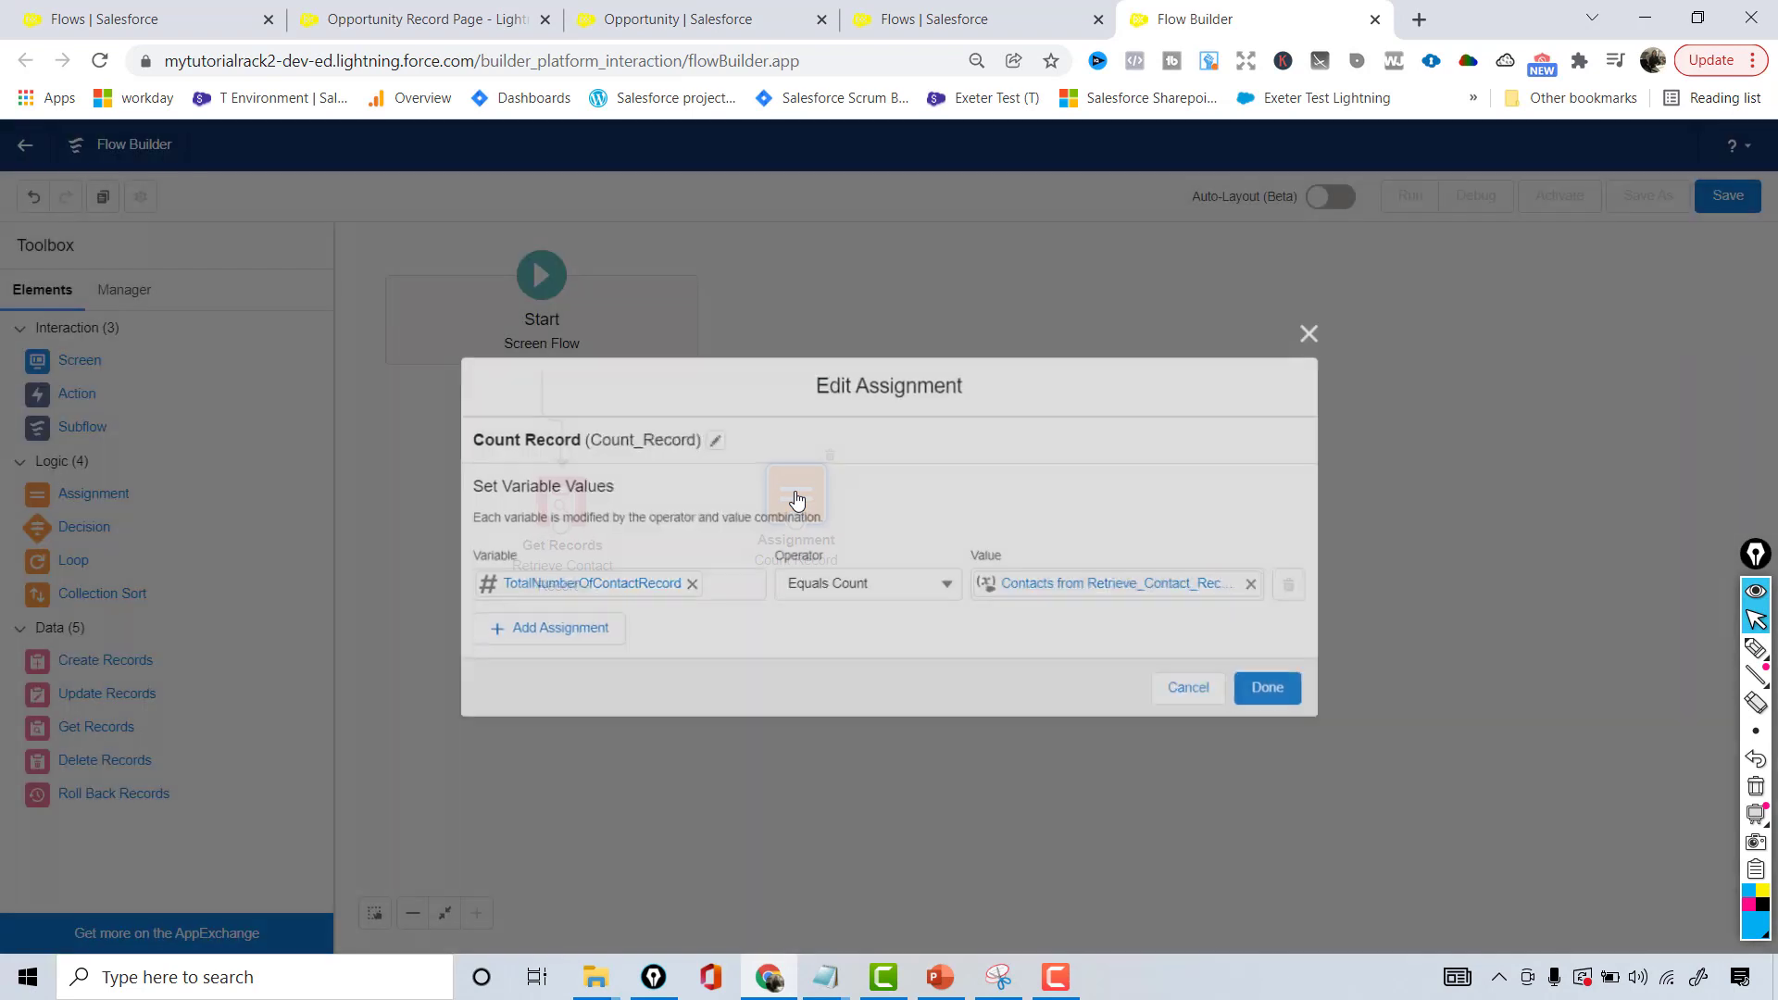
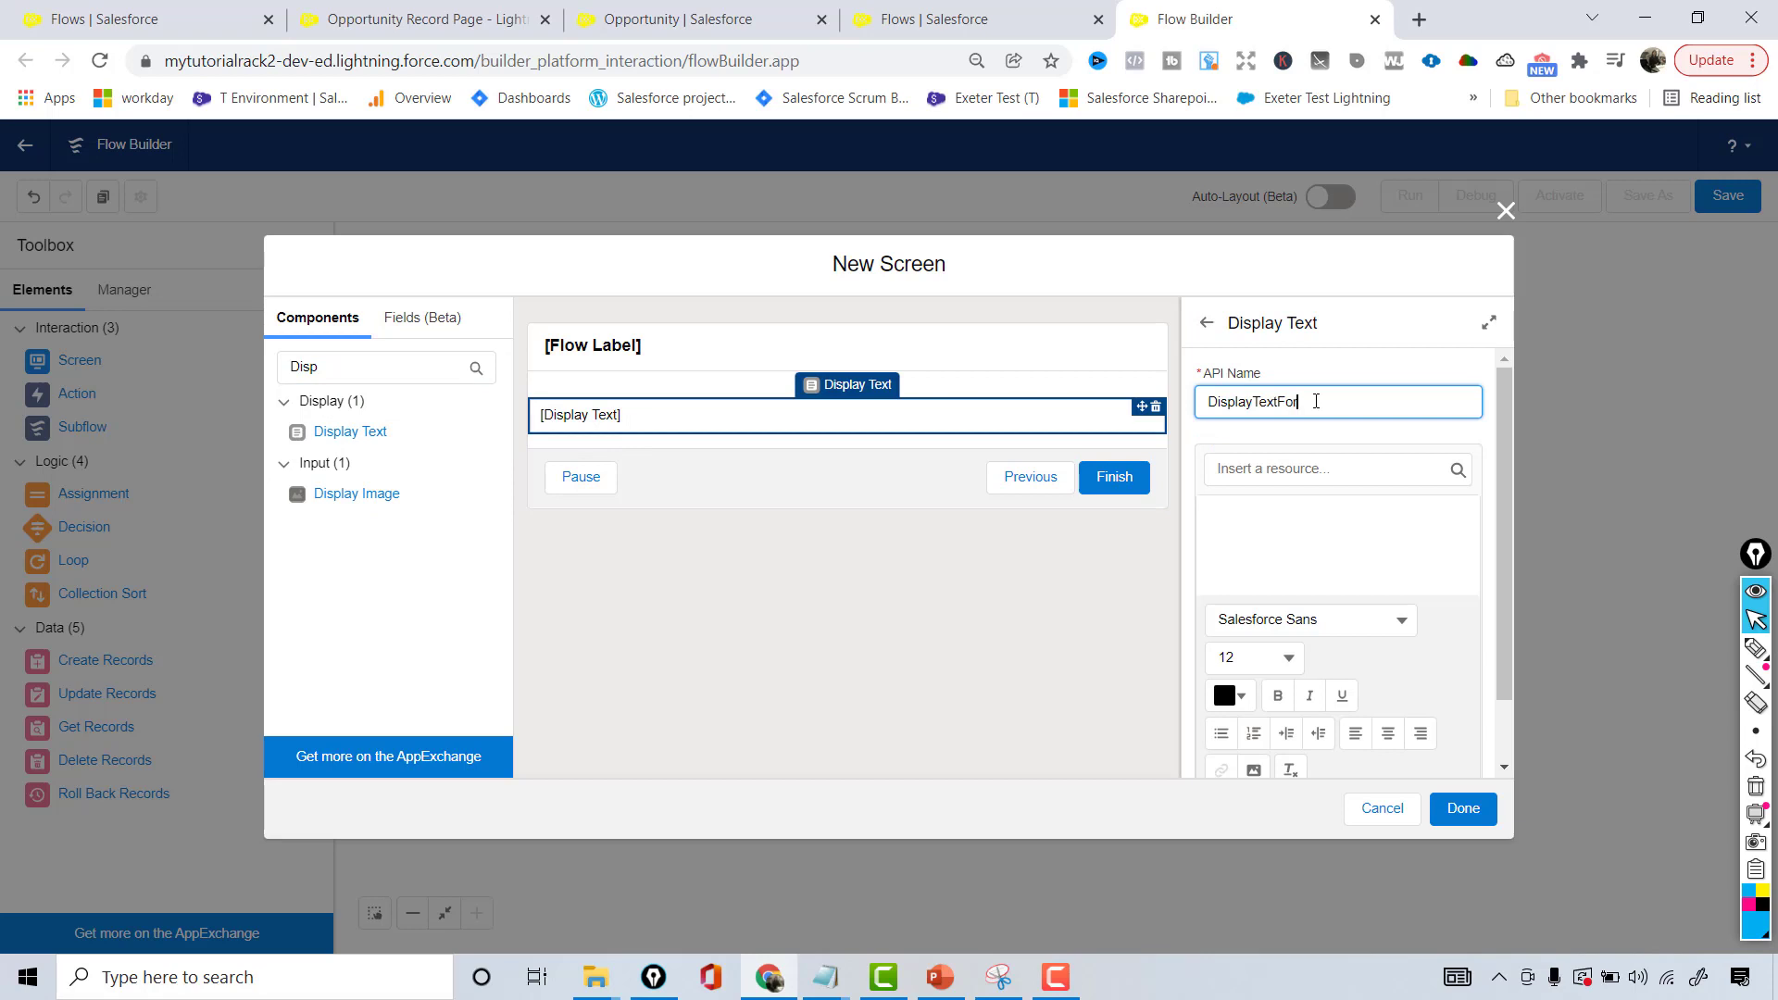
Step: Name the display text component DisplayTextForCount and enter the text "Total Number of Contacts from Mailing City Dallas :"
{"action": "type", "text": "Count"}
{"action": "key", "text": "Tab"}
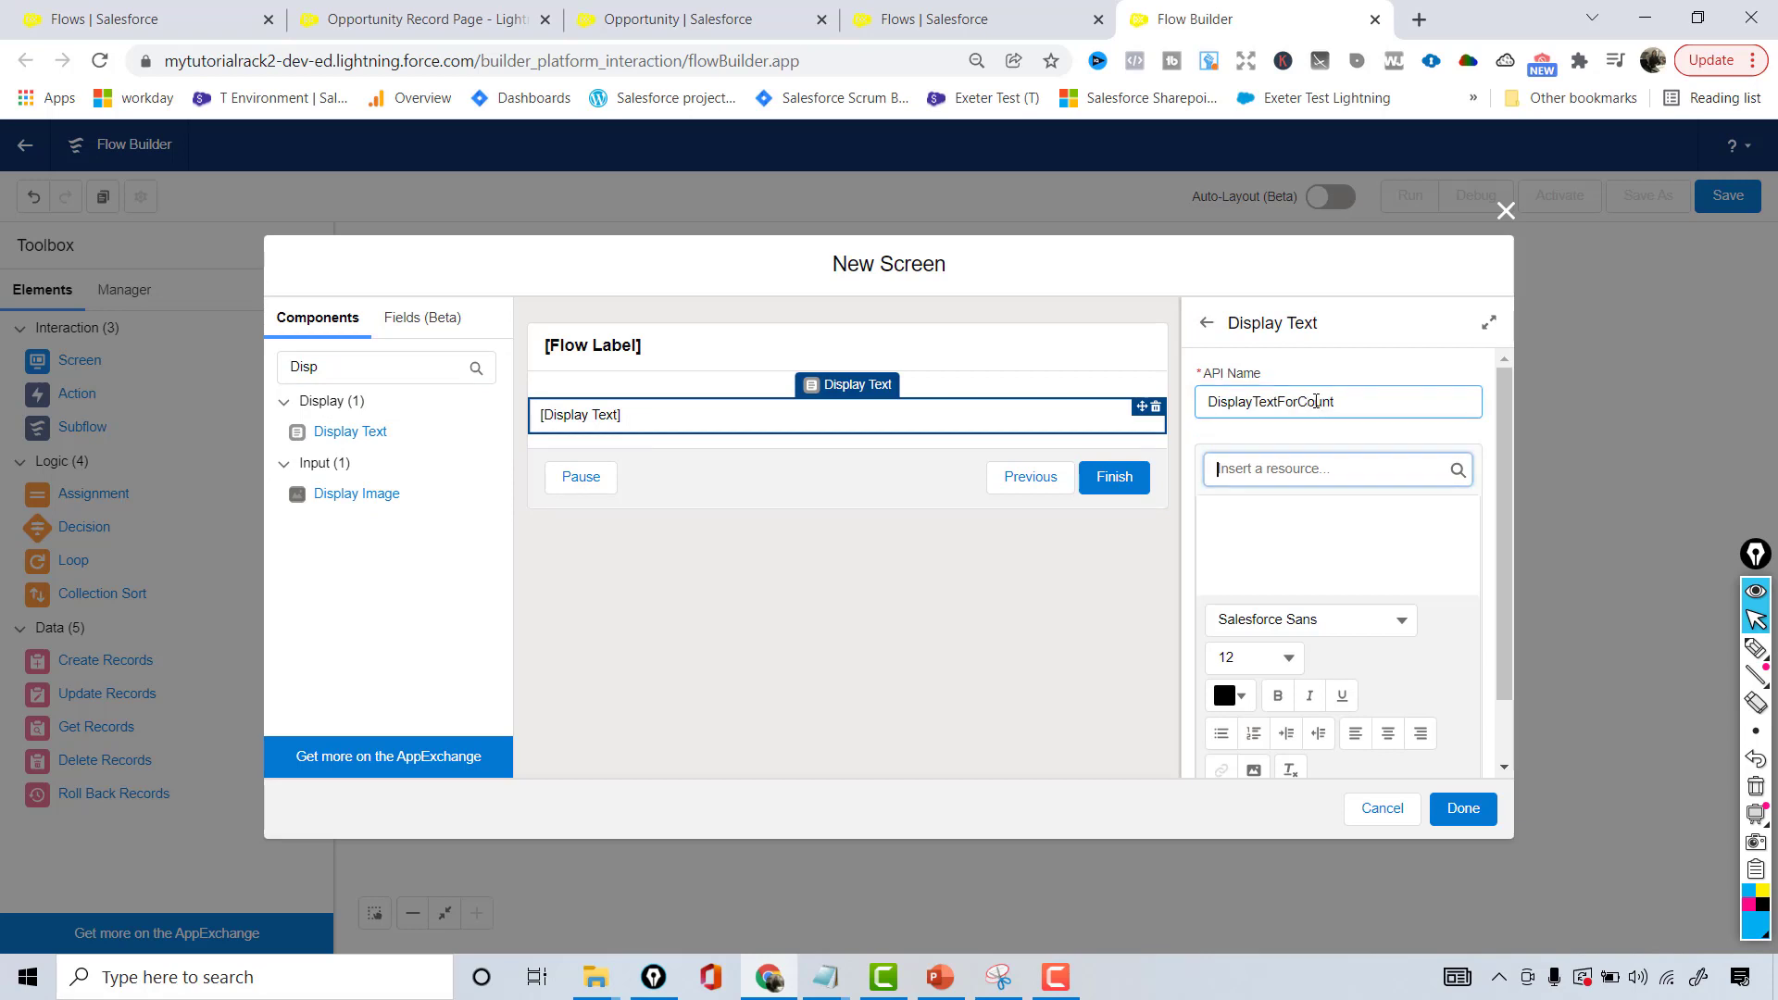
{"action": "left_click", "coordinate": [1301, 538]}
{"action": "type", "text": "Total"}
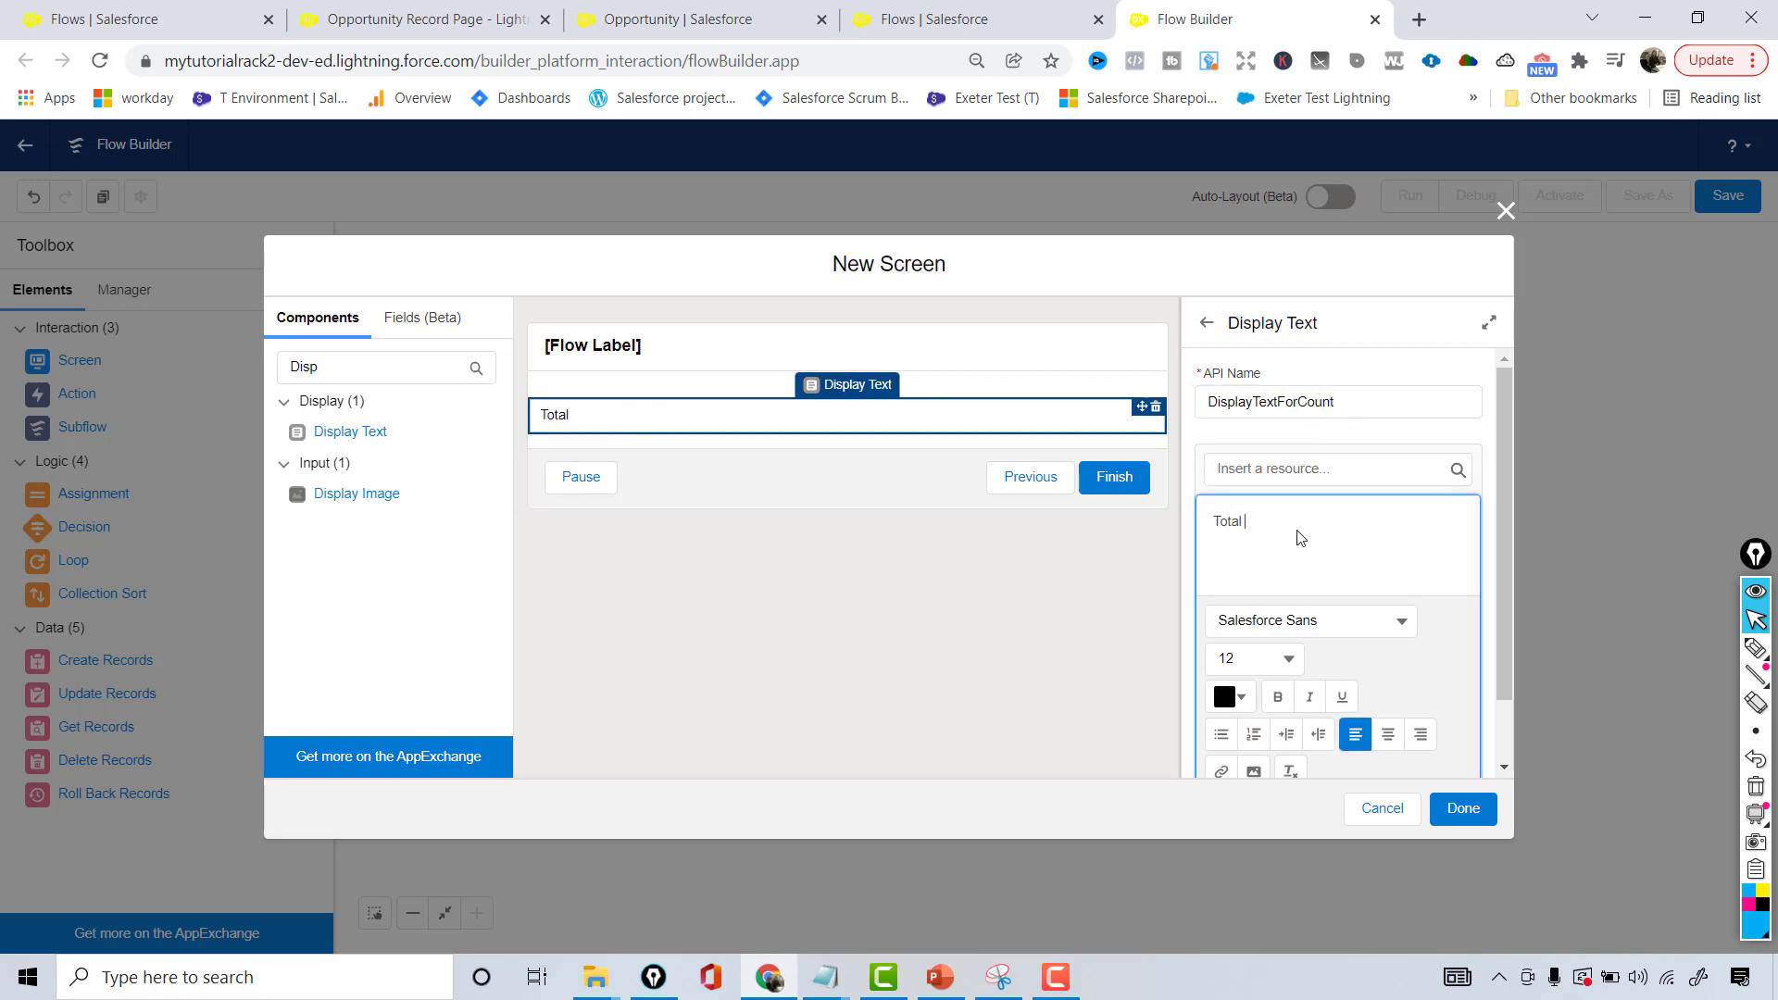
{"action": "type", "text": " Number of Contacts"}
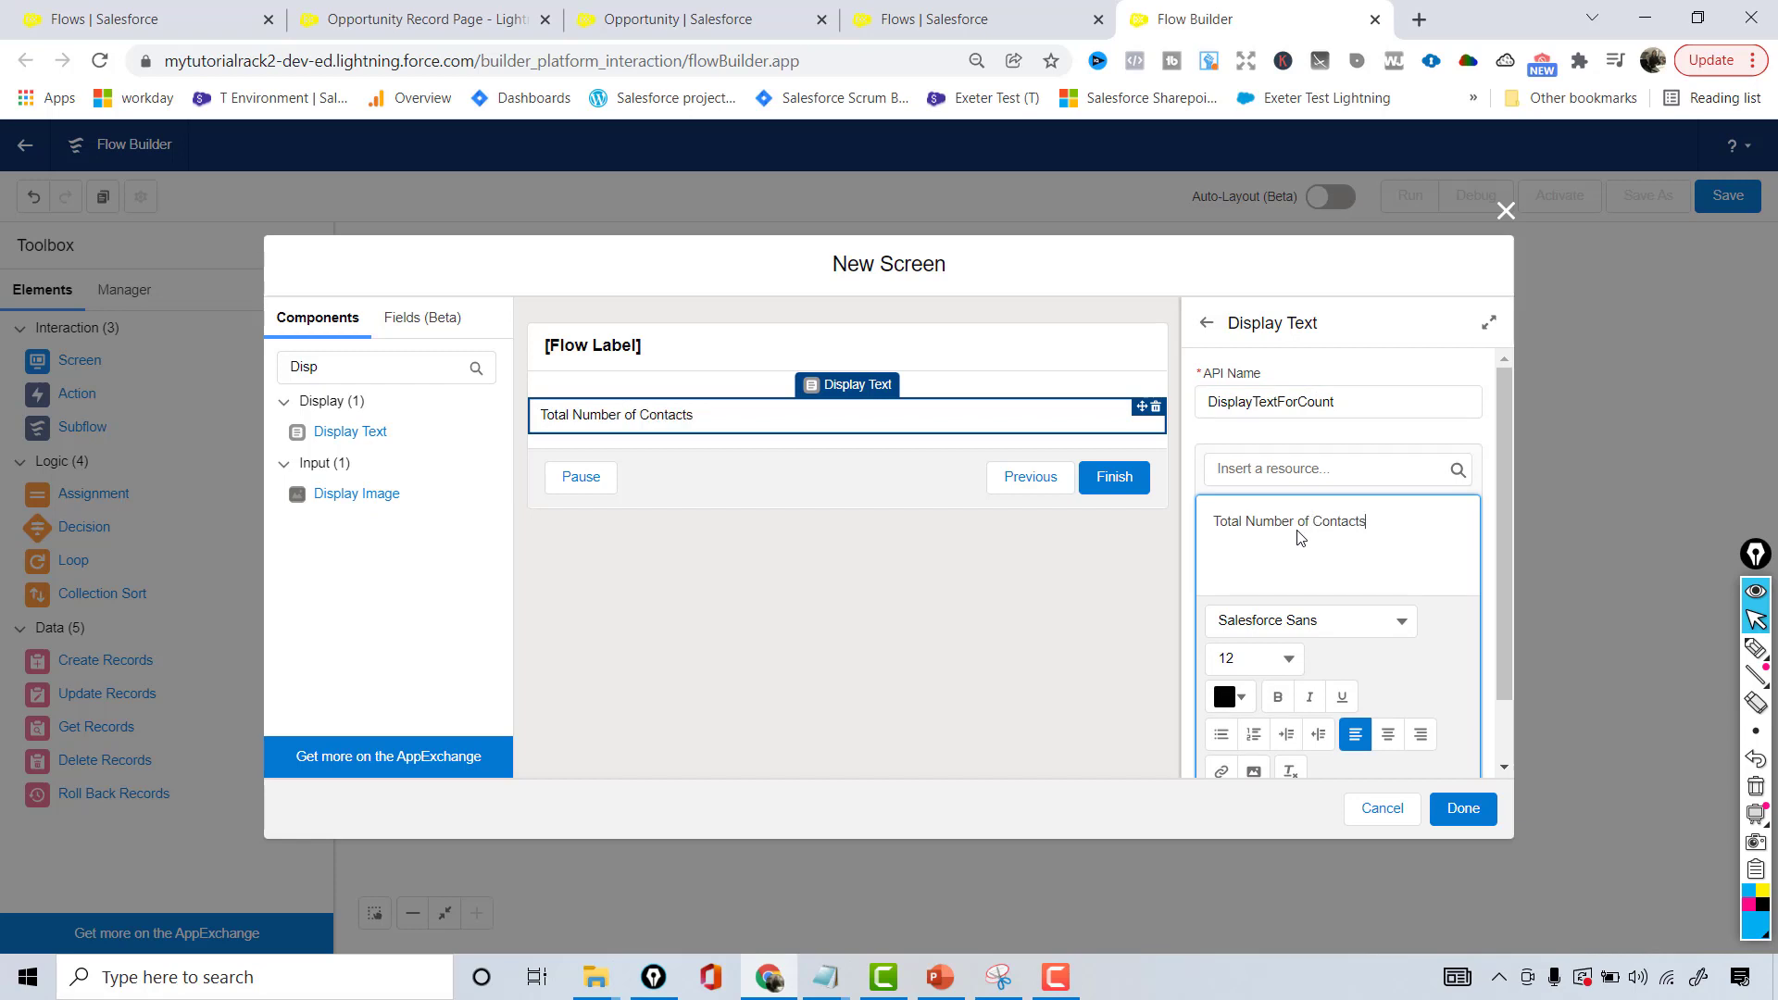
{"action": "type", "text": " from Mailing City : Dallas"}
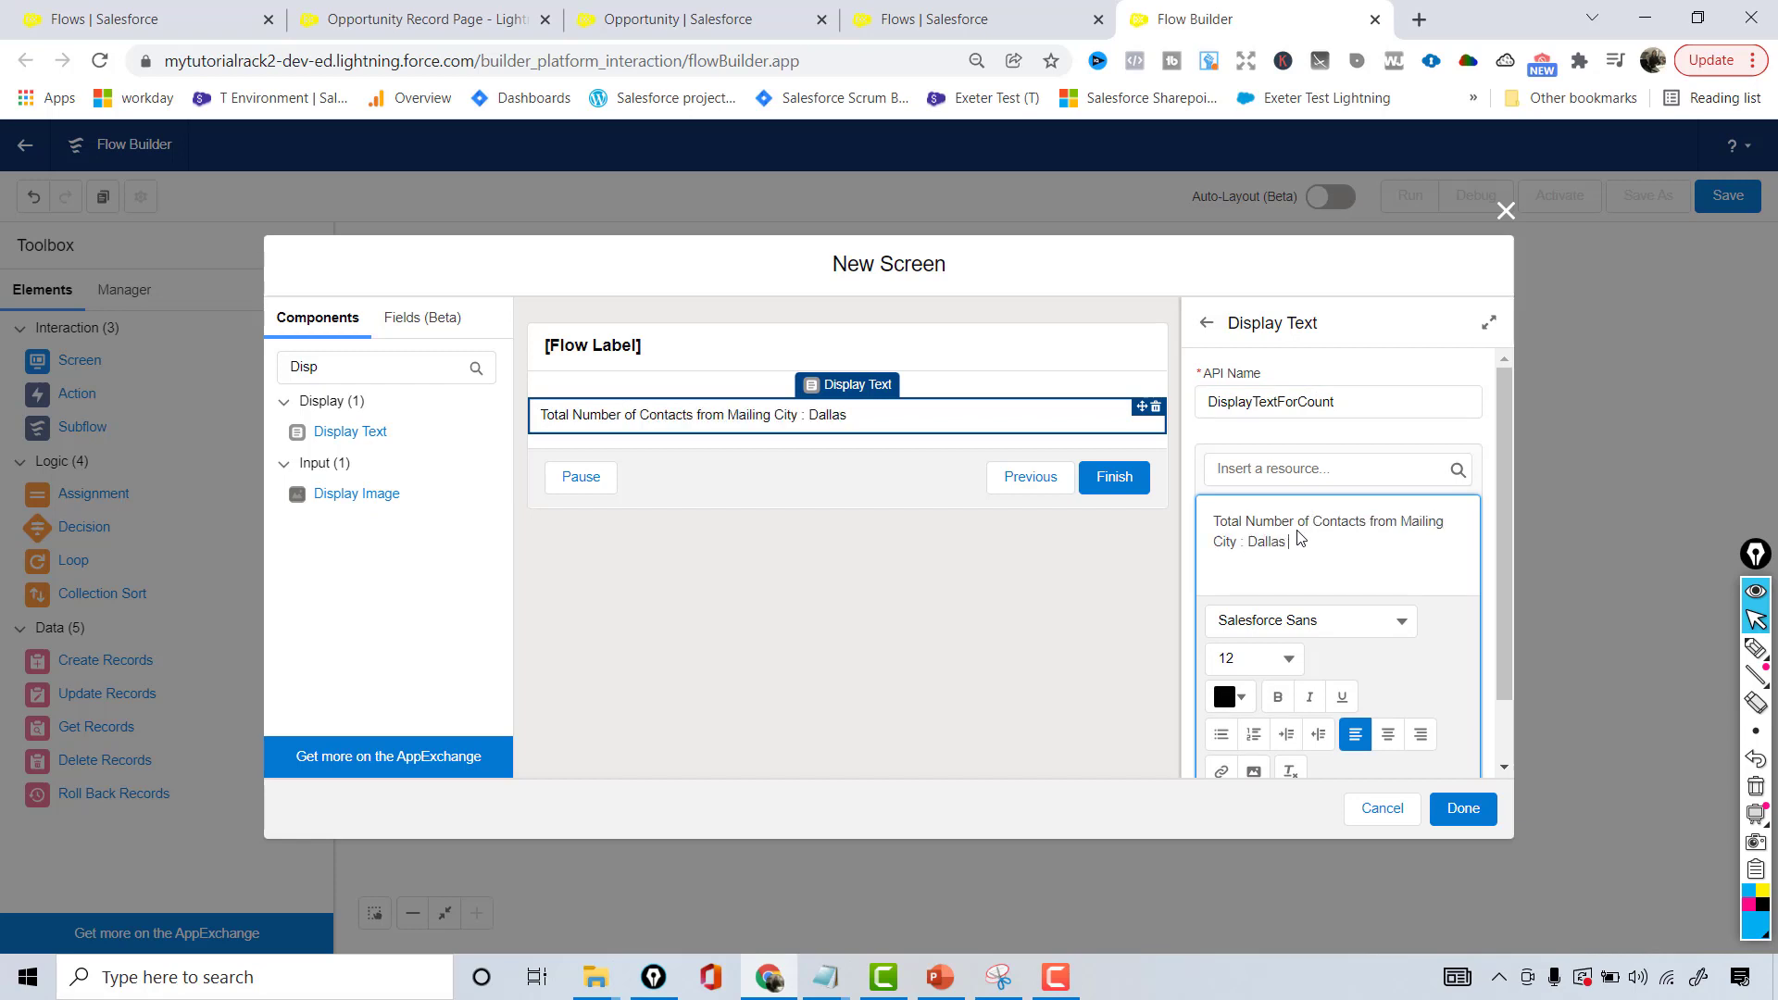
{"action": "left_click", "coordinate": [1250, 543]}
{"action": "key", "text": "BackSpace"}
{"action": "key", "text": "BackSpace"}
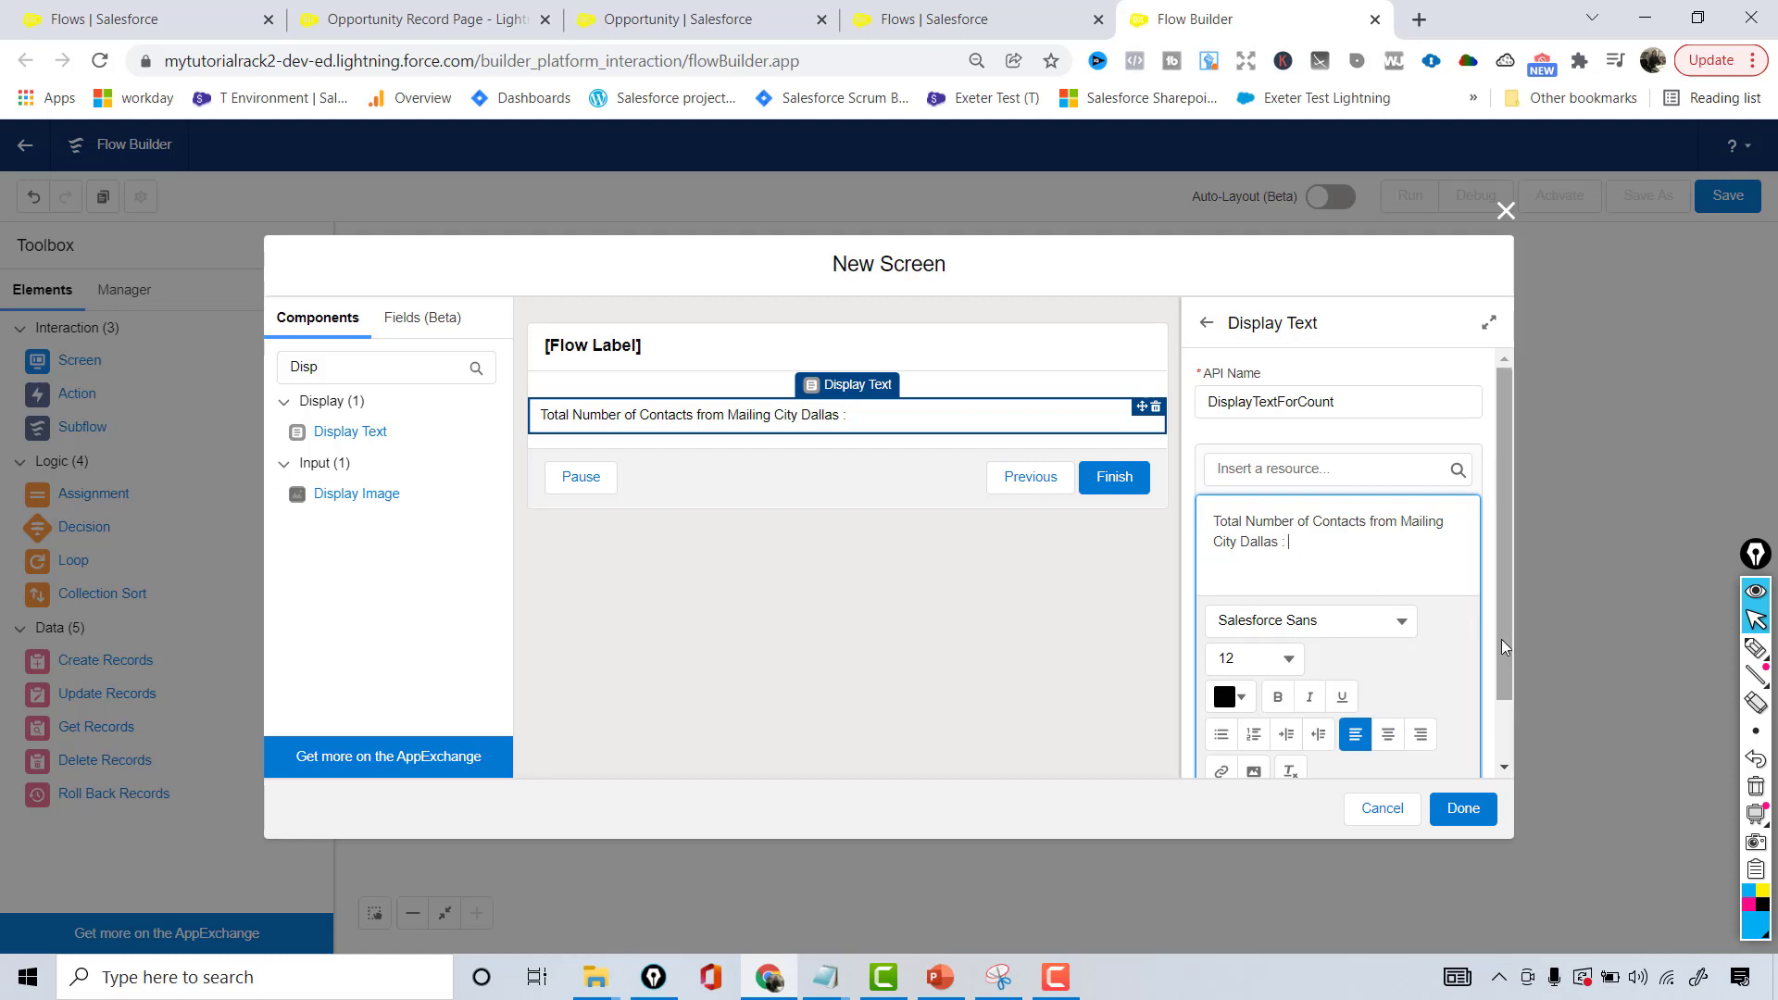
Step: Insert the TotalNumberOfContactRecord variable at the end of the display text and make it bold
{"action": "left_click", "coordinate": [1357, 476]}
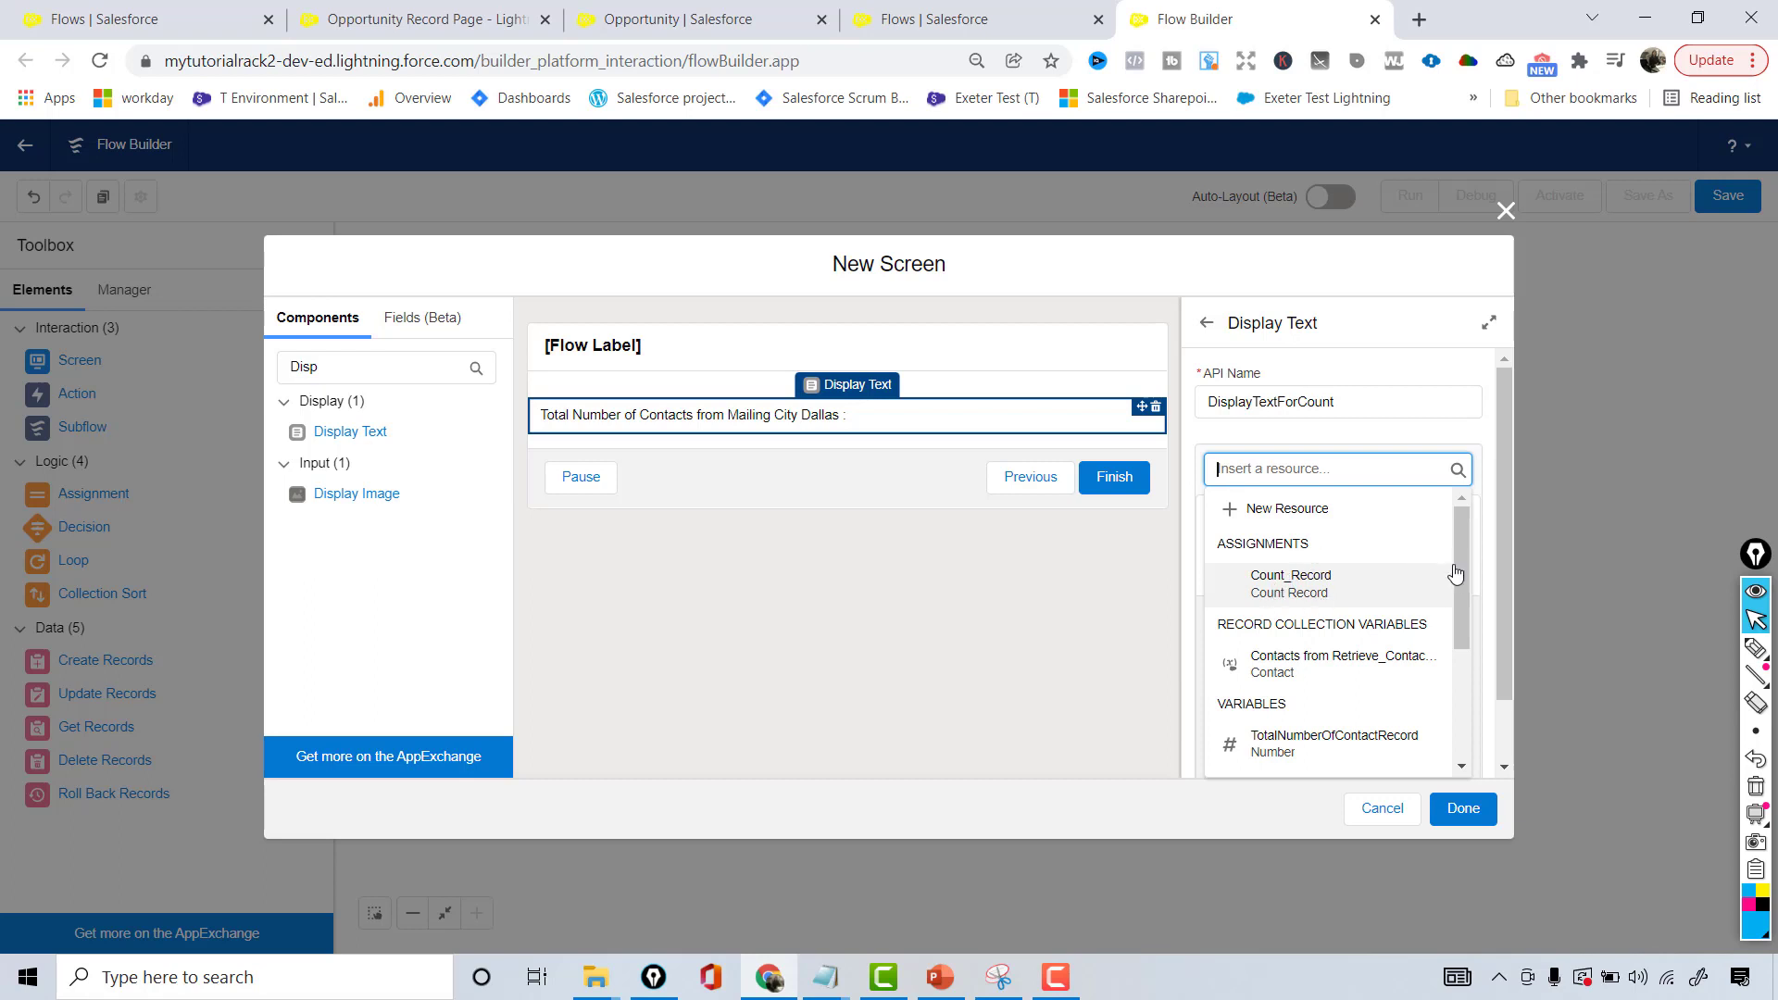
{"action": "left_click_drag", "start_coordinate": [1464, 580], "coordinate": [1461, 606]}
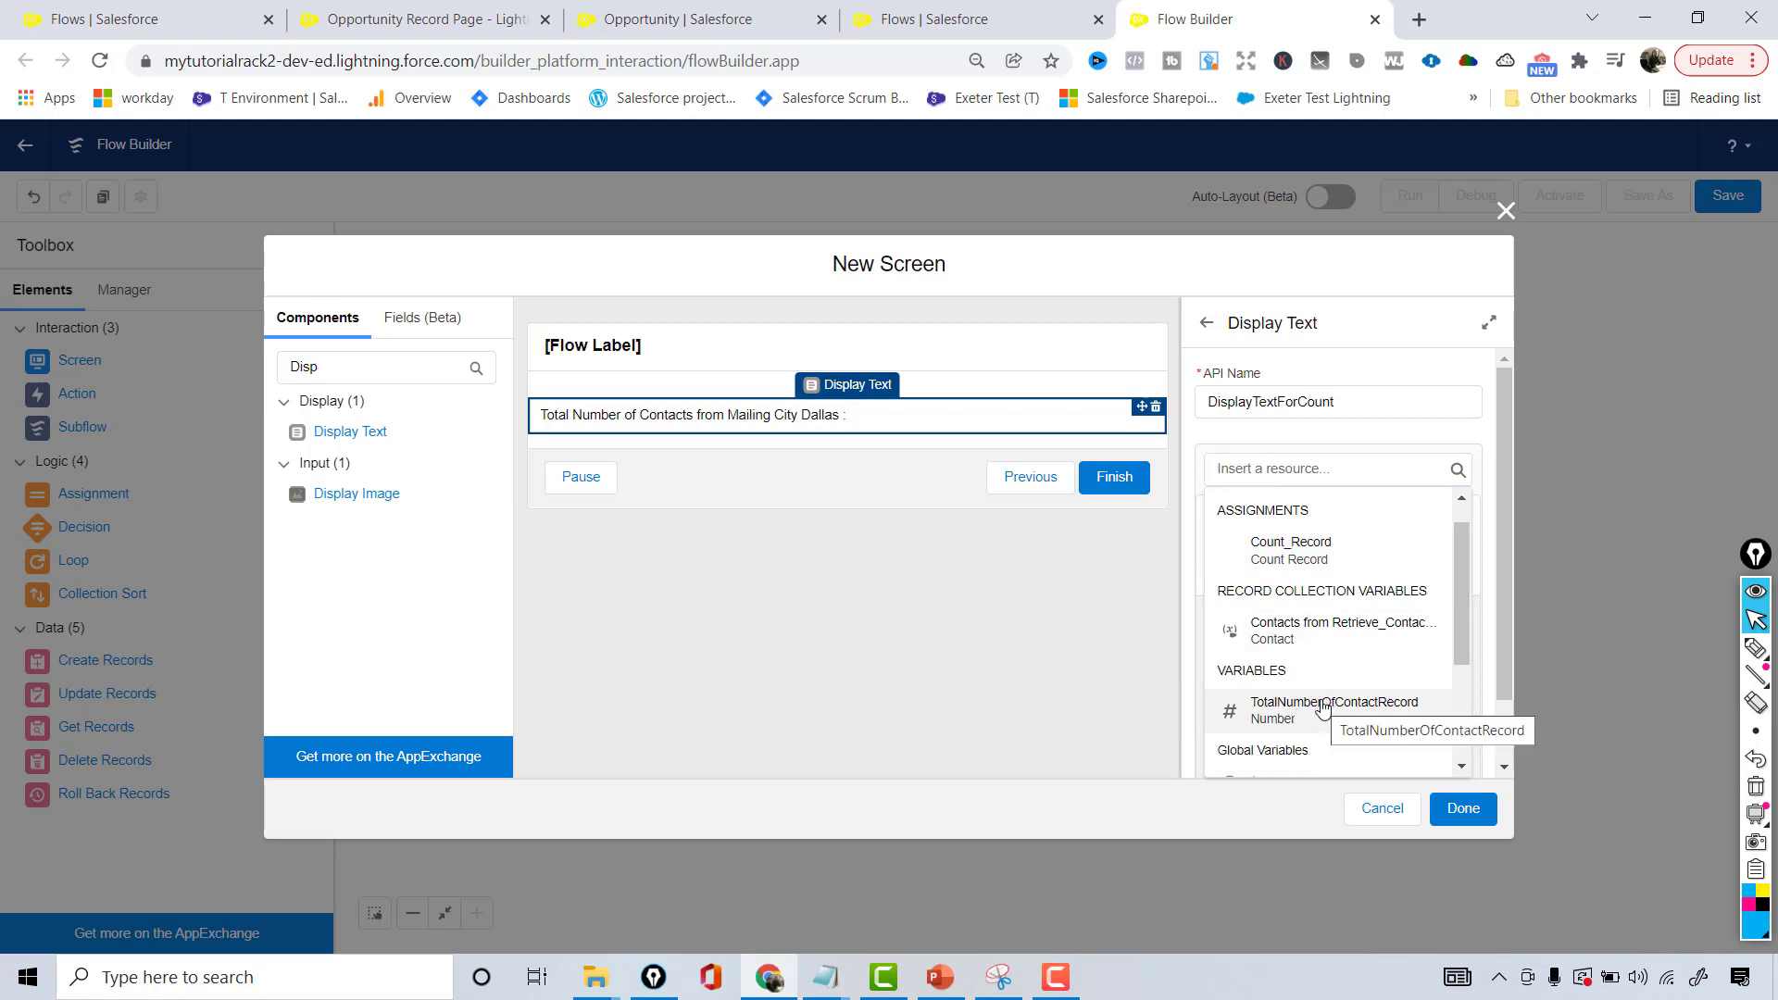
{"action": "left_click", "coordinate": [1322, 708]}
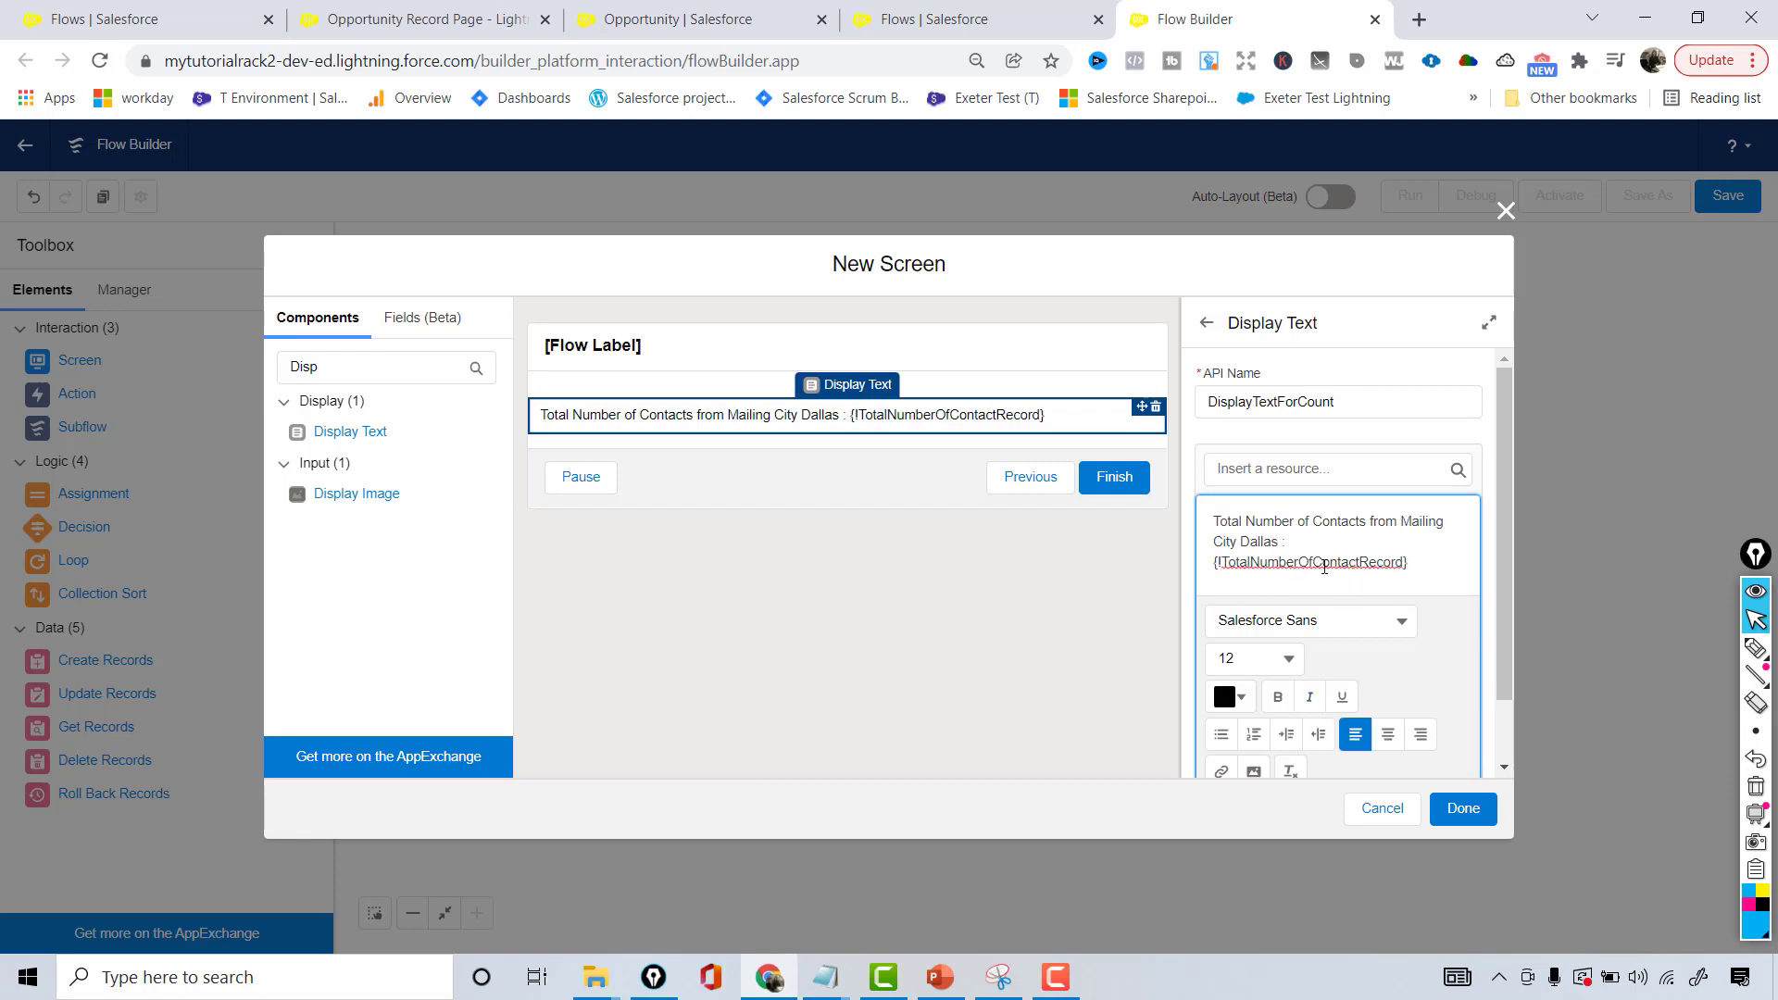
{"action": "triple_click", "coordinate": [1271, 564]}
{"action": "double_click", "coordinate": [1272, 564]}
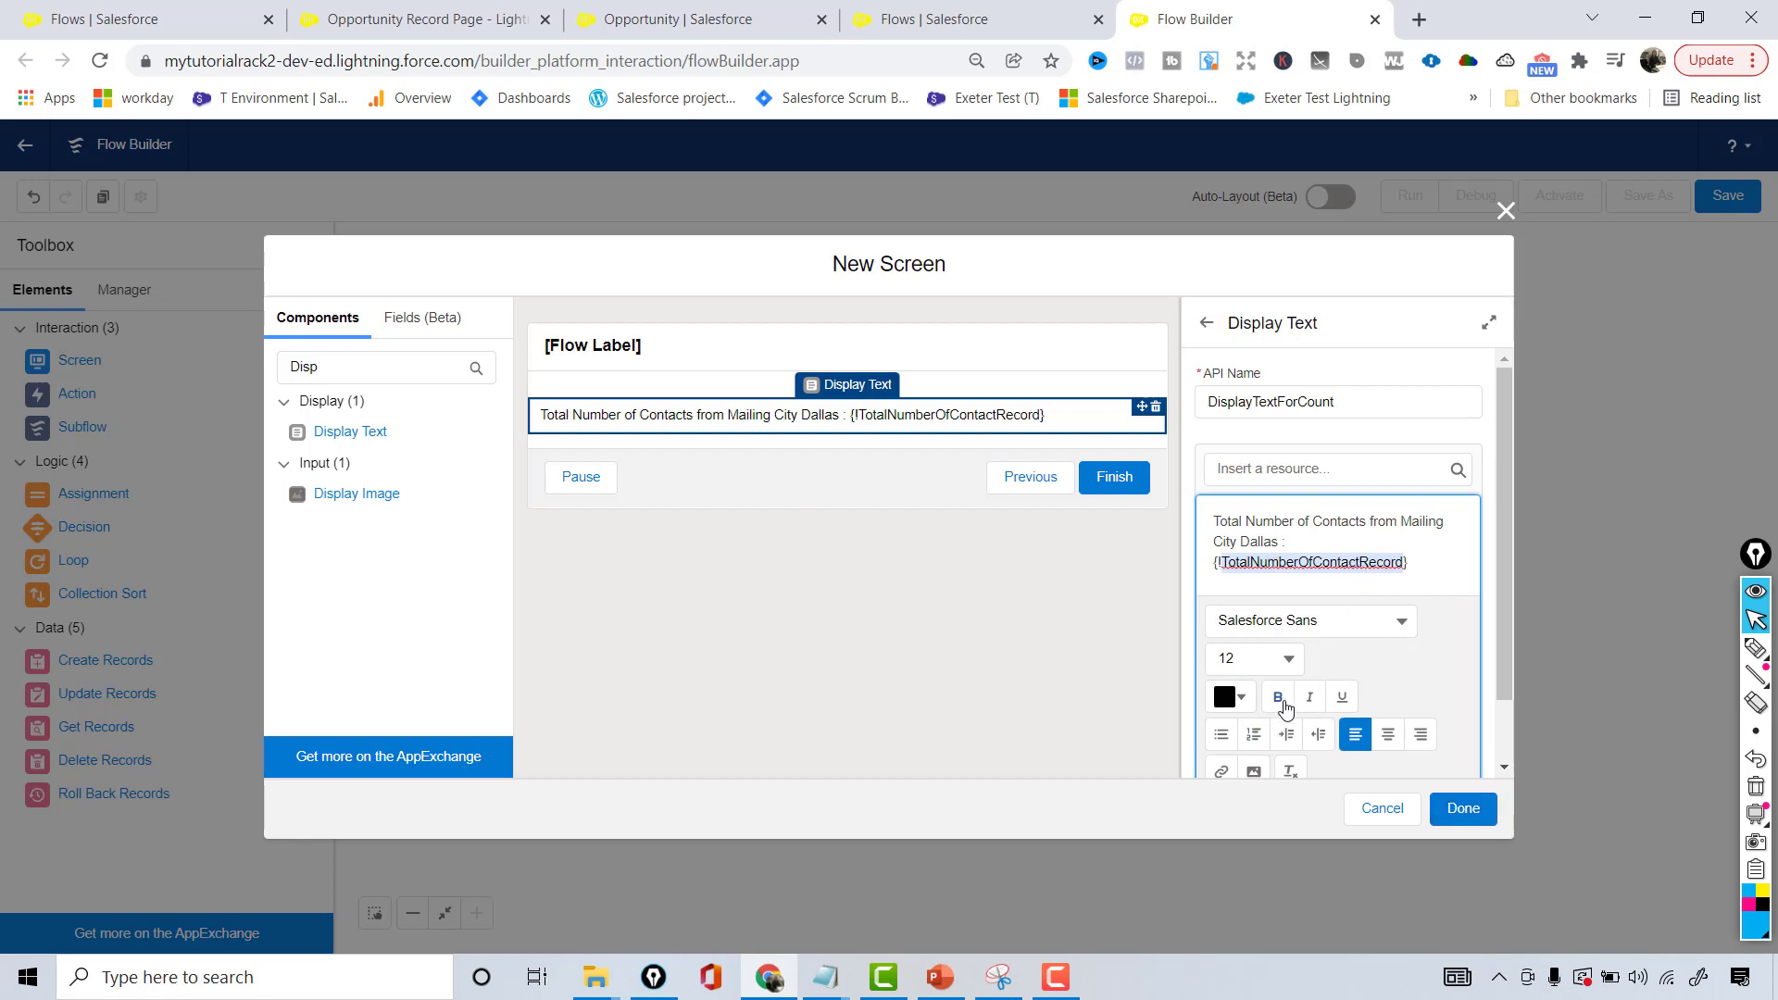
{"action": "left_click_drag", "start_coordinate": [1426, 565], "coordinate": [1208, 563]}
{"action": "left_click", "coordinate": [1278, 698]}
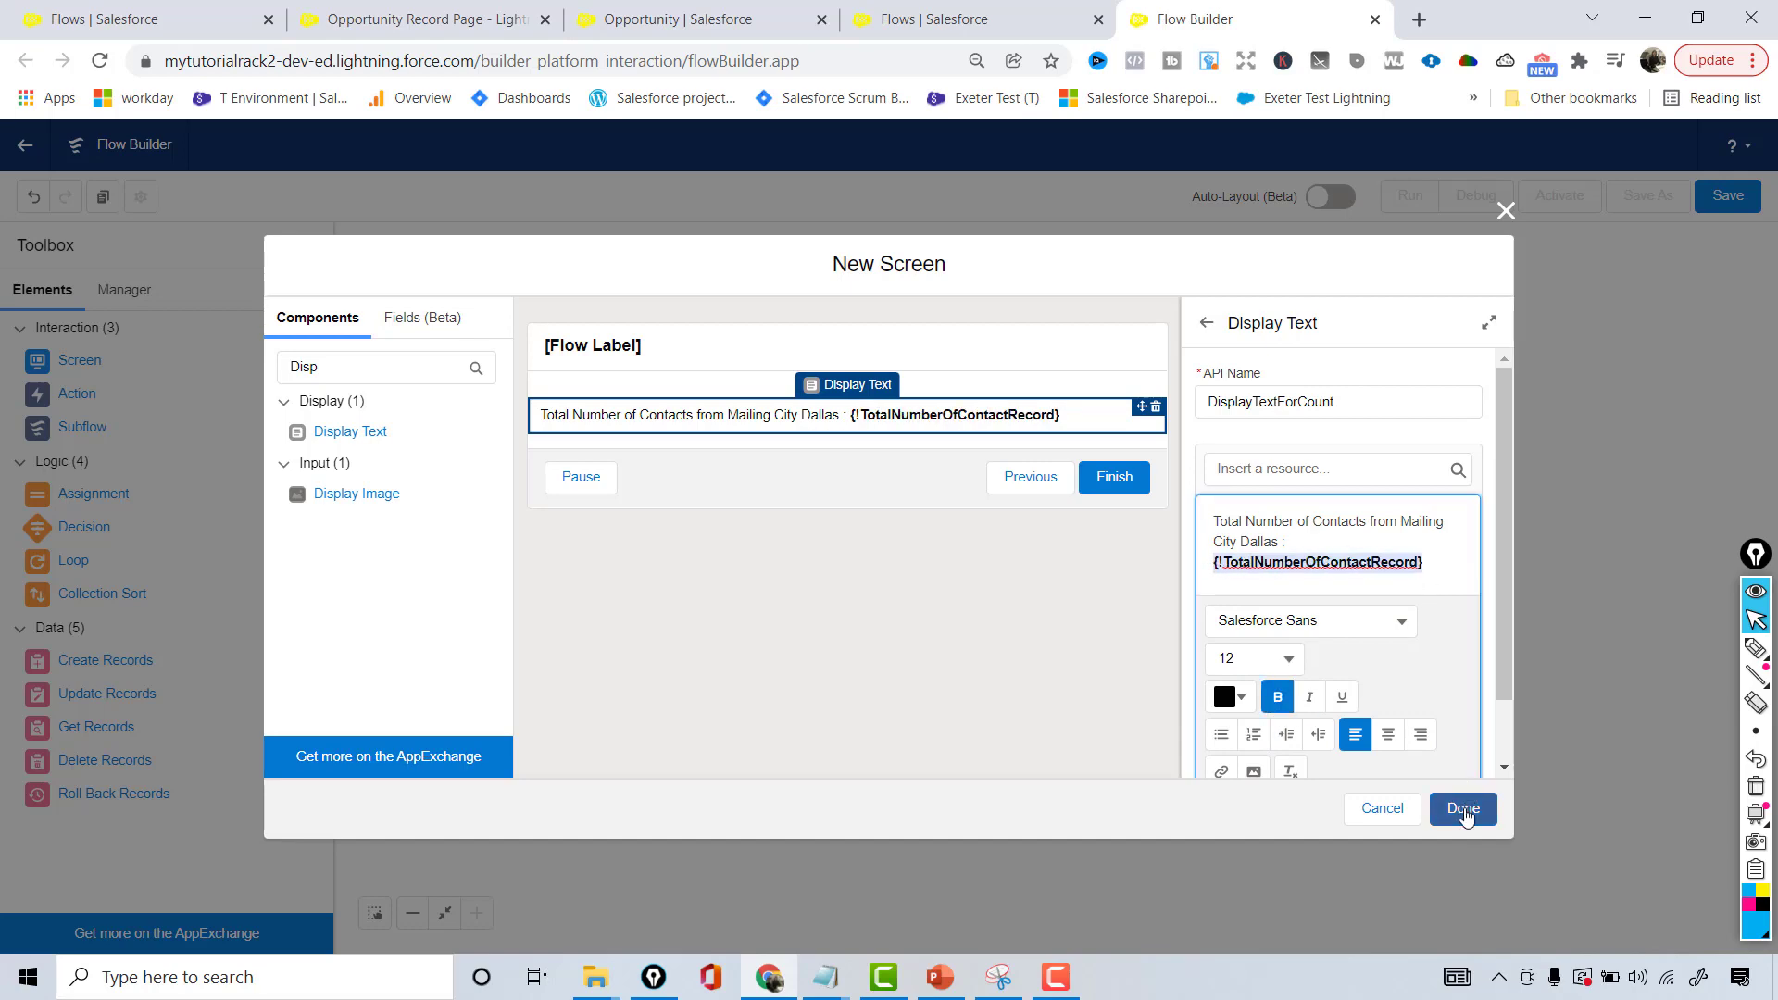
Step: Finish the screen element and connect the Get Records element to the Count Record assignment
{"action": "left_click", "coordinate": [1465, 812]}
{"action": "left_click", "coordinate": [802, 500]}
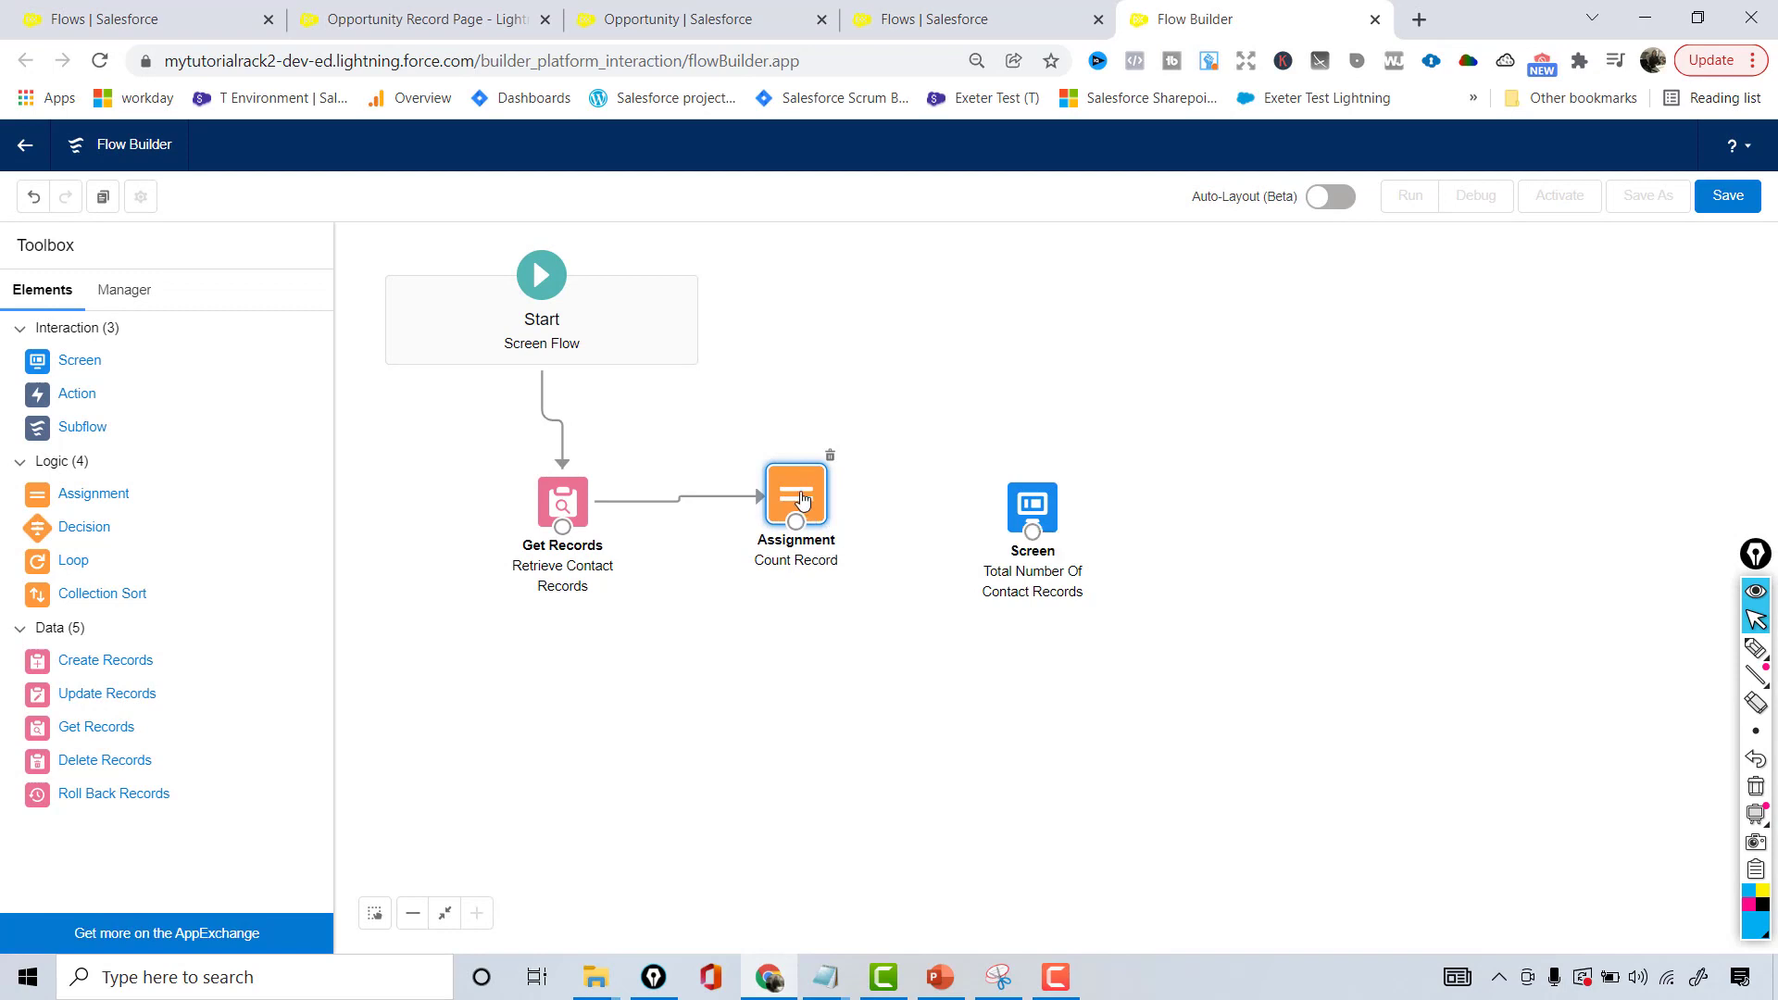
Step: Examine the settings of the Count Record assignment and the TotalNumberOfContactRecord variable
{"action": "double_click", "coordinate": [802, 501]}
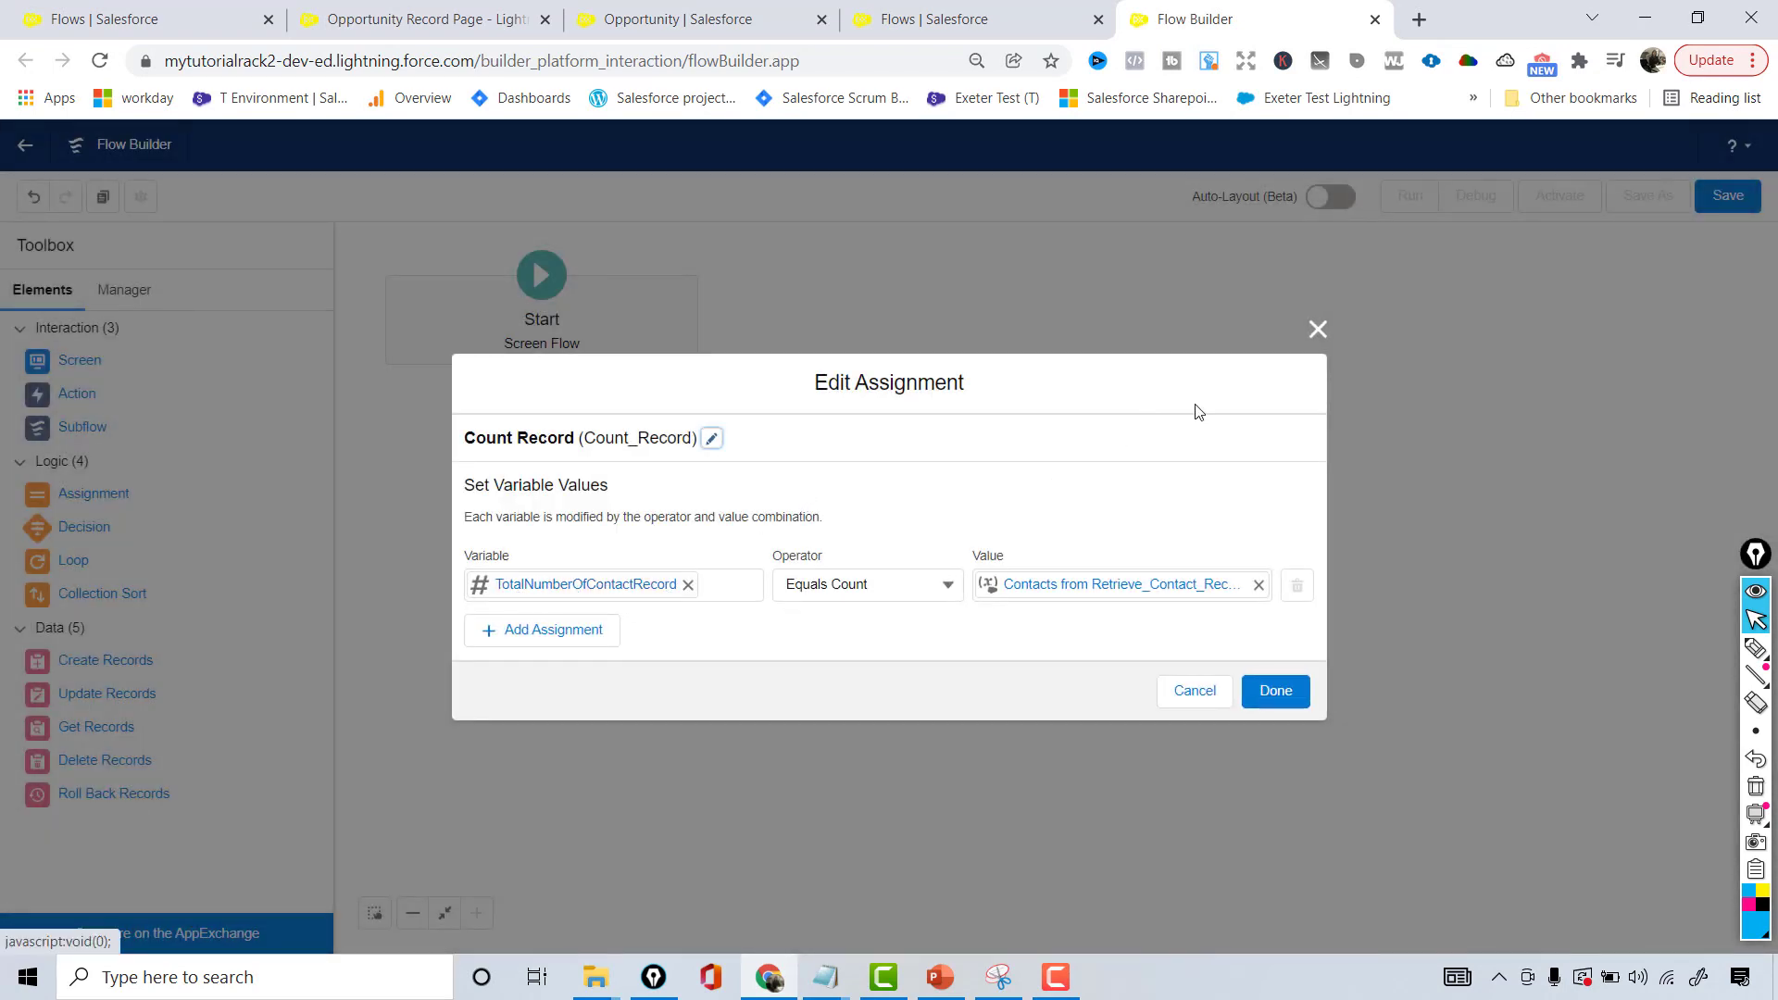
{"action": "left_click", "coordinate": [1317, 330]}
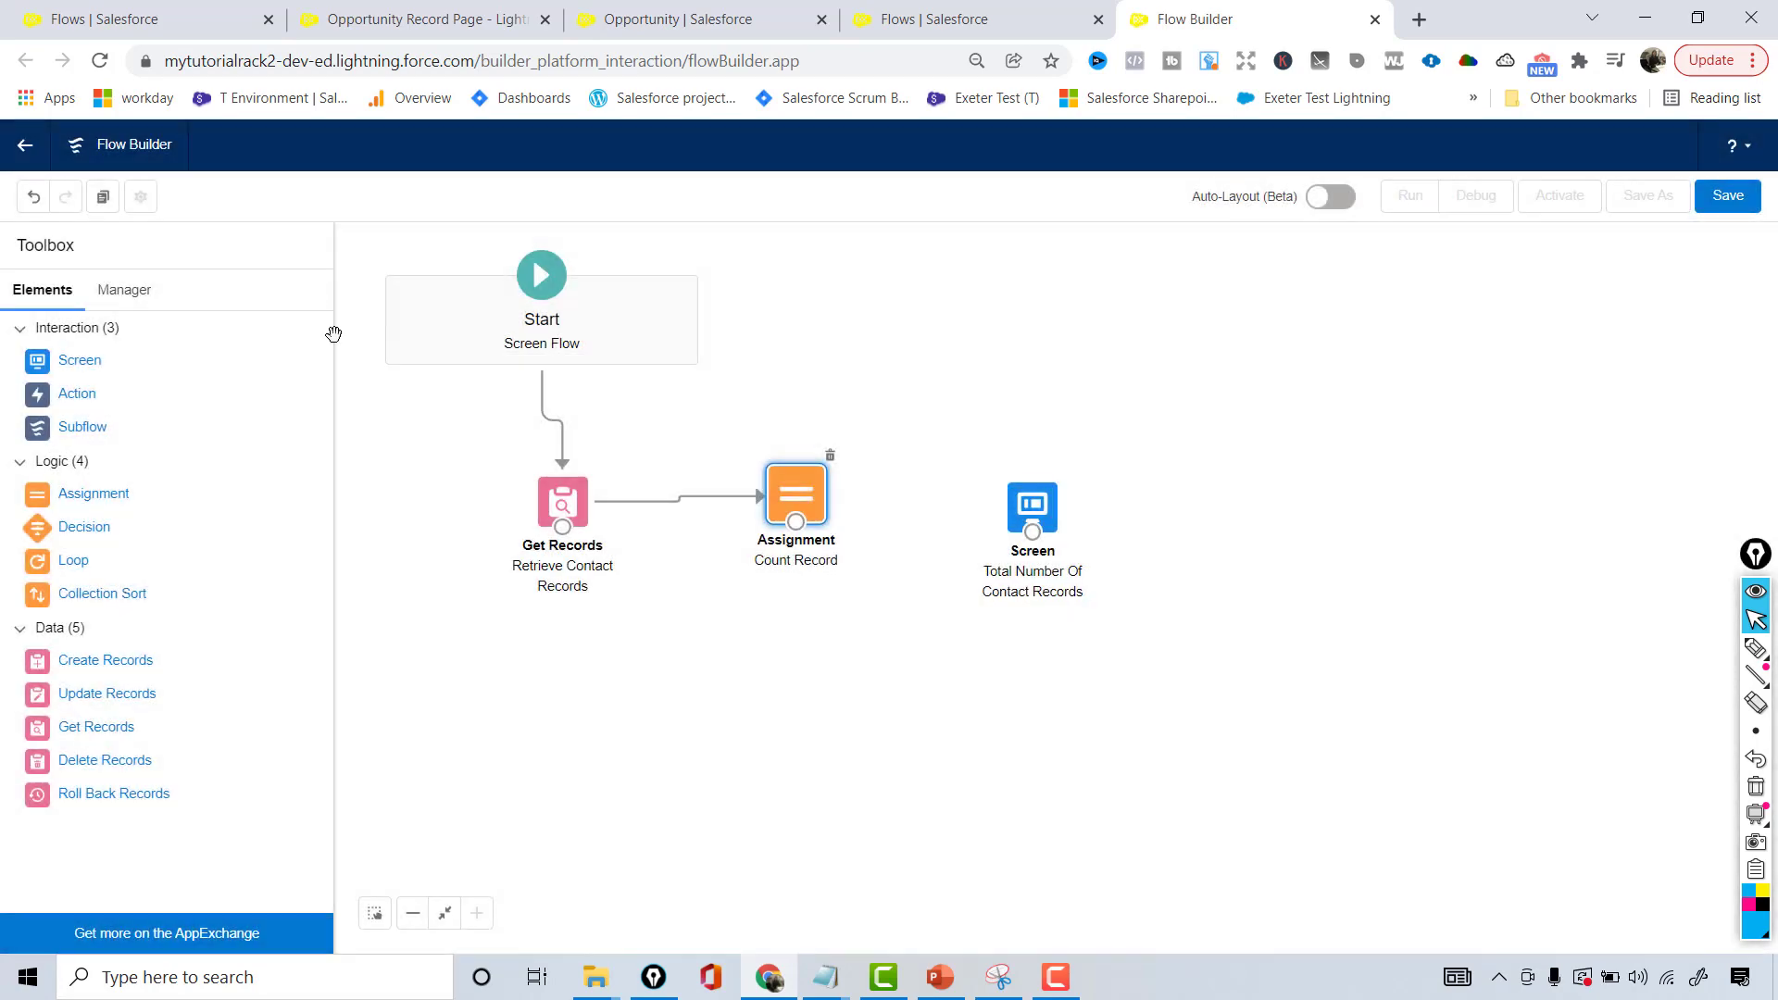
{"action": "left_click", "coordinate": [107, 291]}
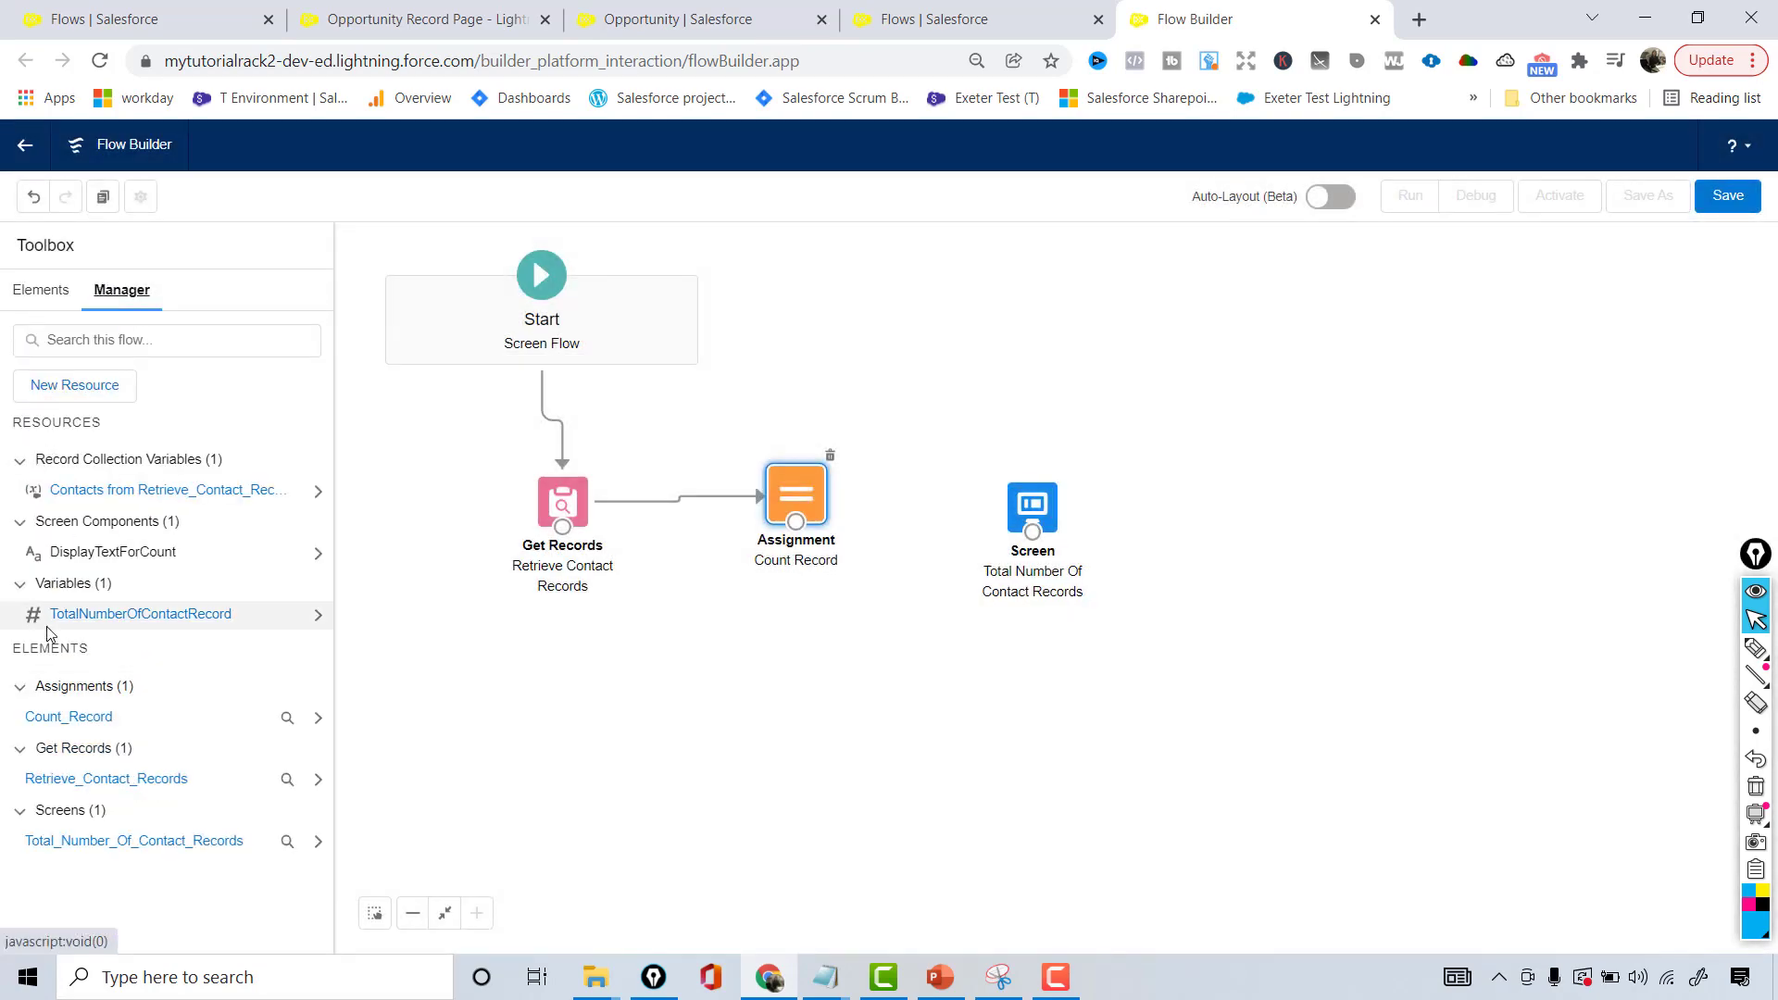
{"action": "left_click", "coordinate": [117, 615]}
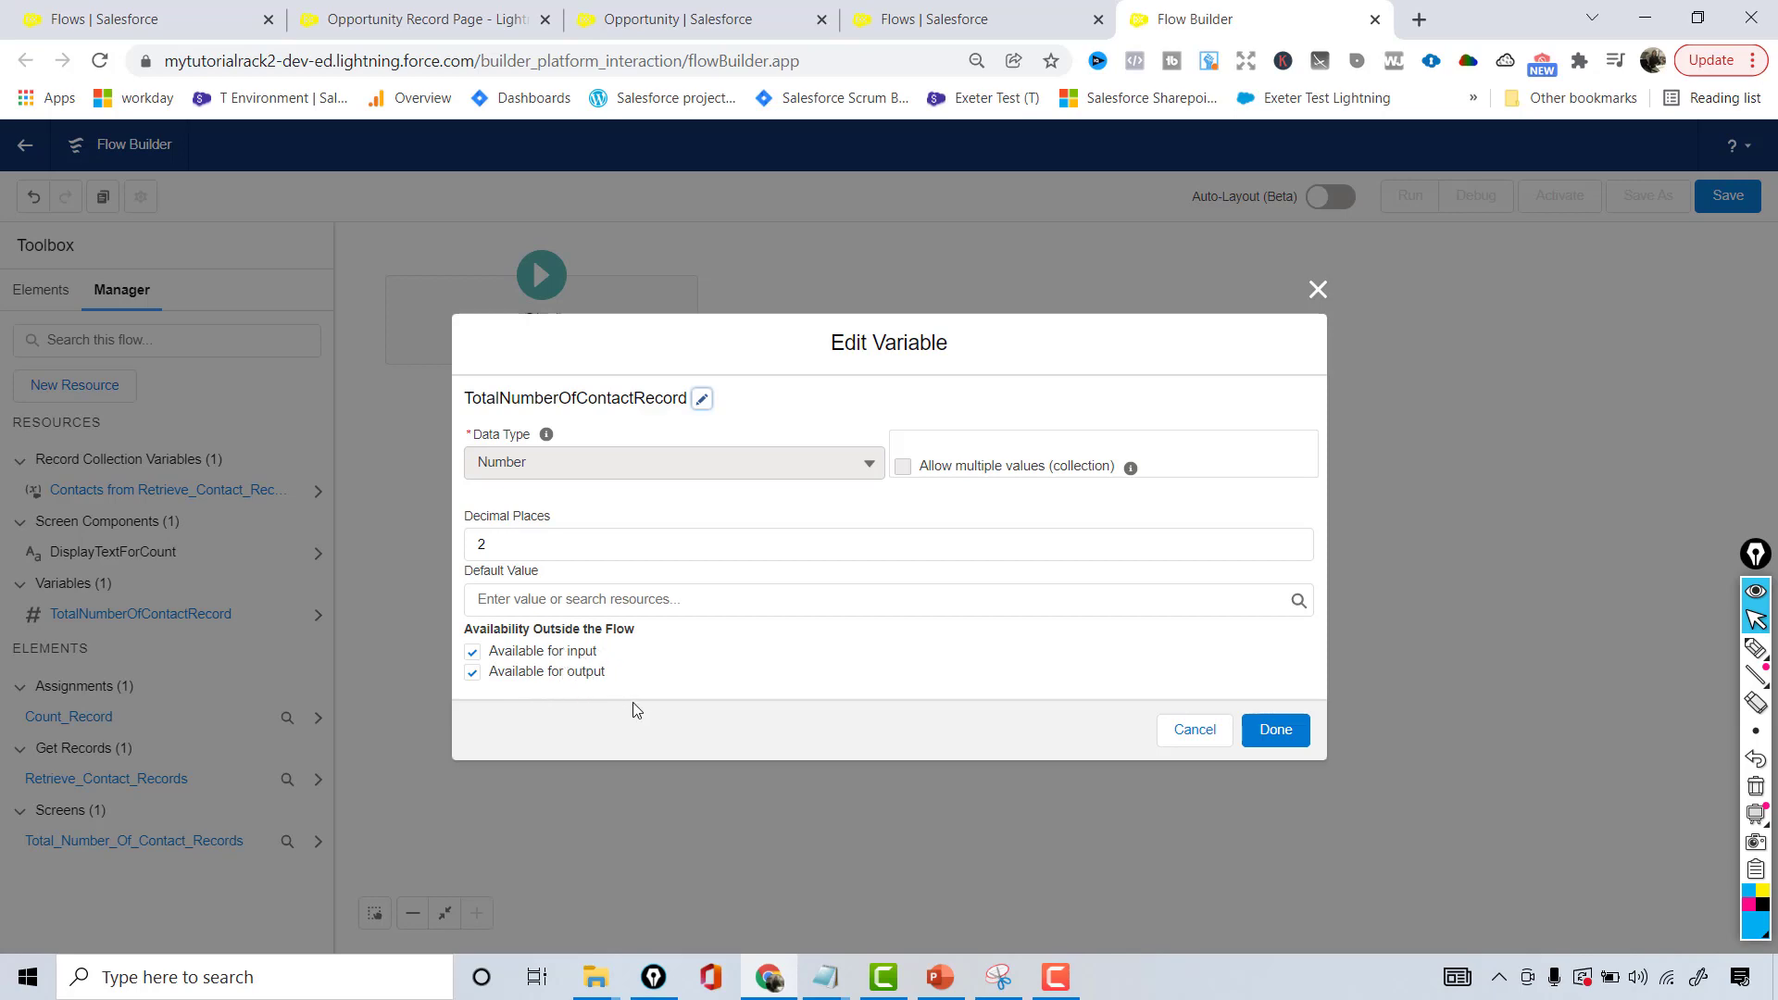
{"action": "left_click", "coordinate": [1320, 289]}
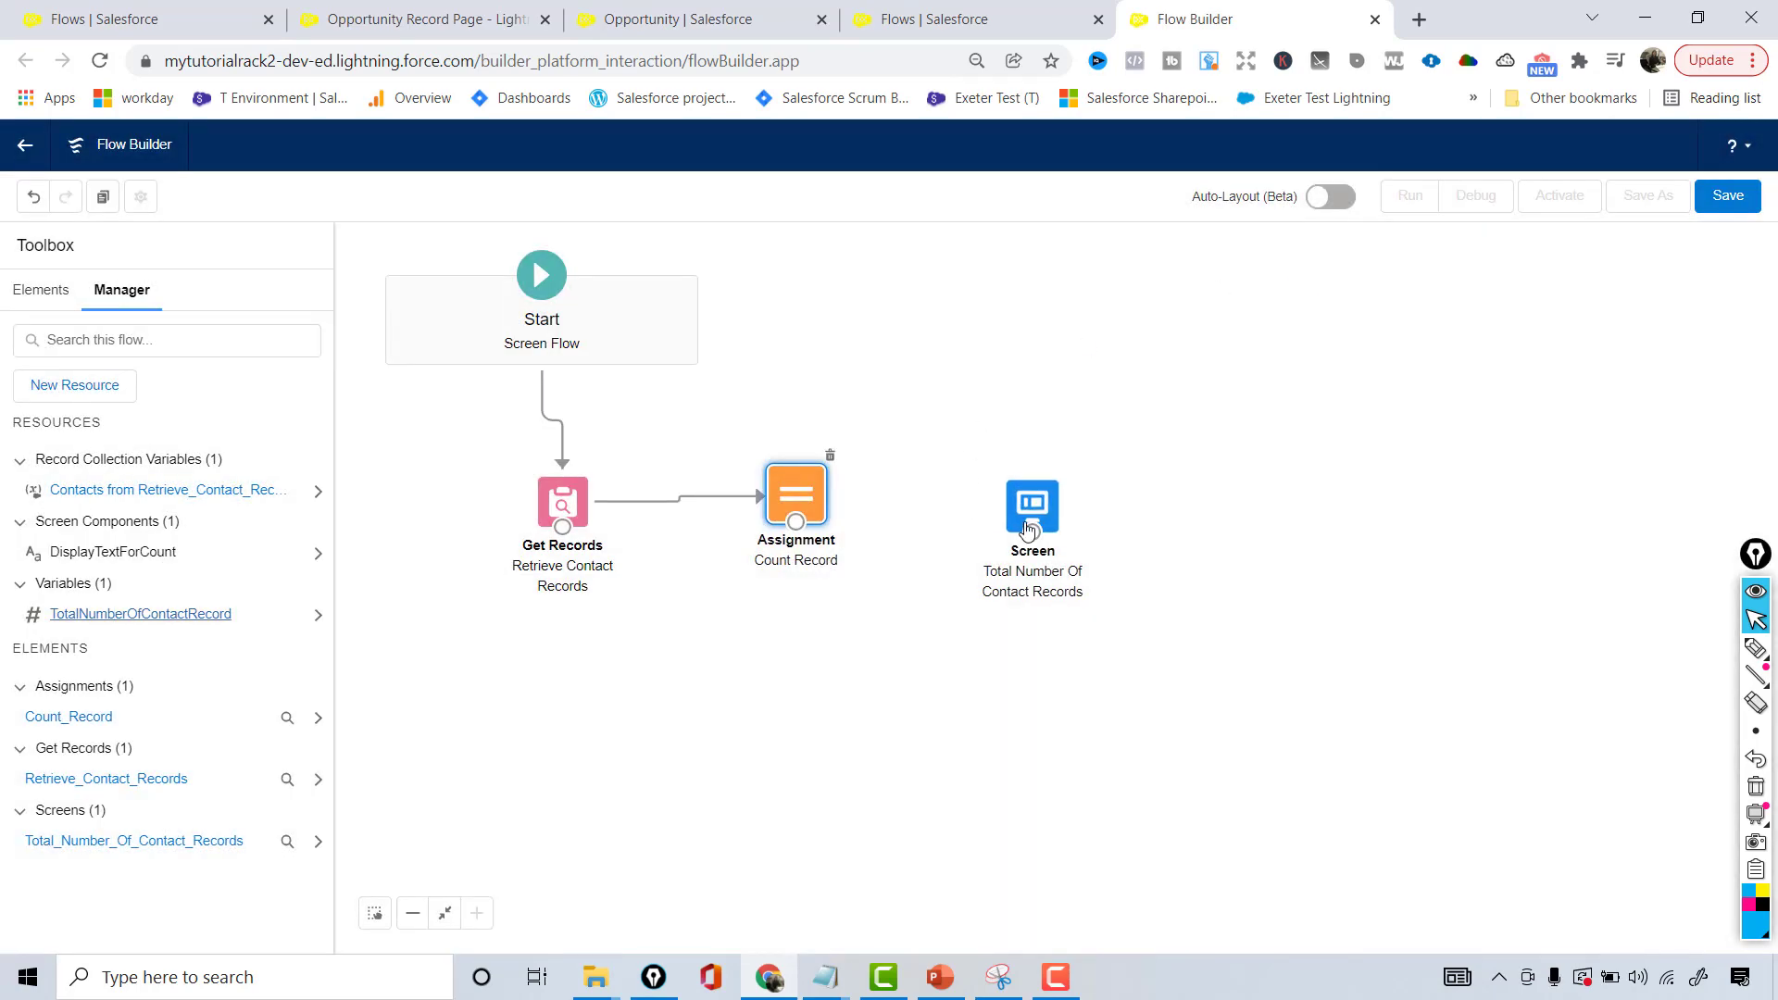
Step: Recheck the Count Record assignment and connect it to the Total Number Of Contact Records screen
{"action": "double_click", "coordinate": [796, 496]}
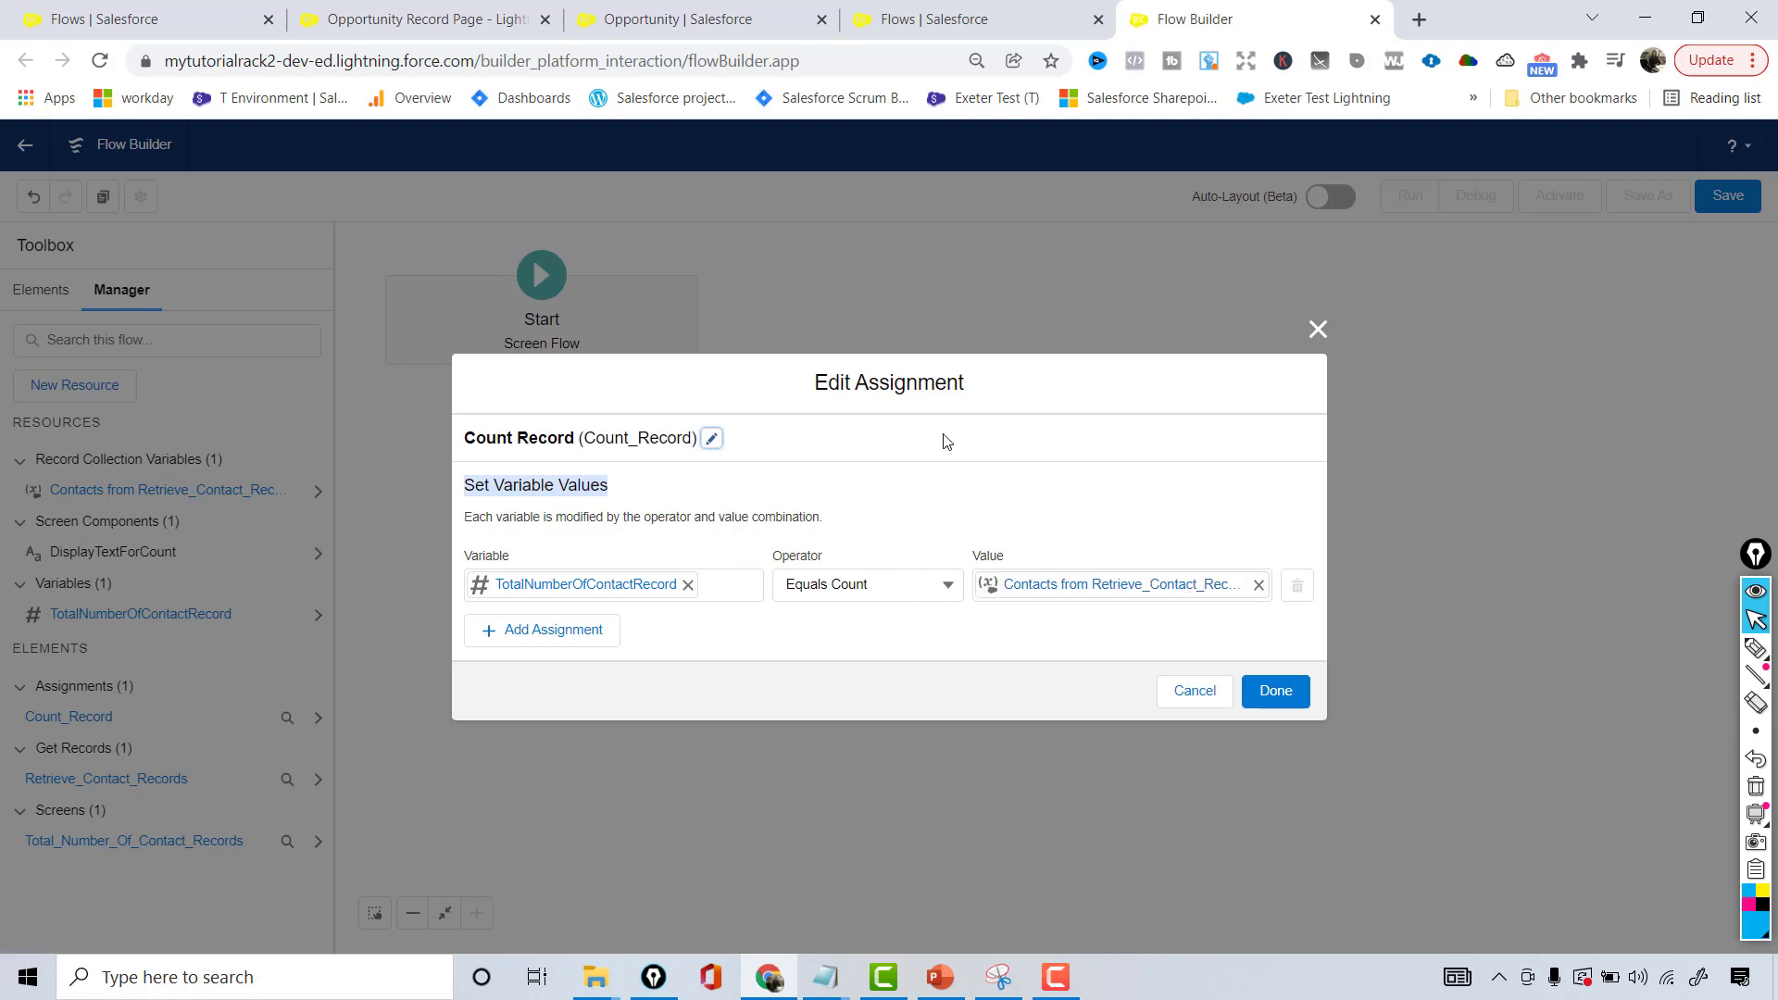
{"action": "left_click", "coordinate": [1274, 691]}
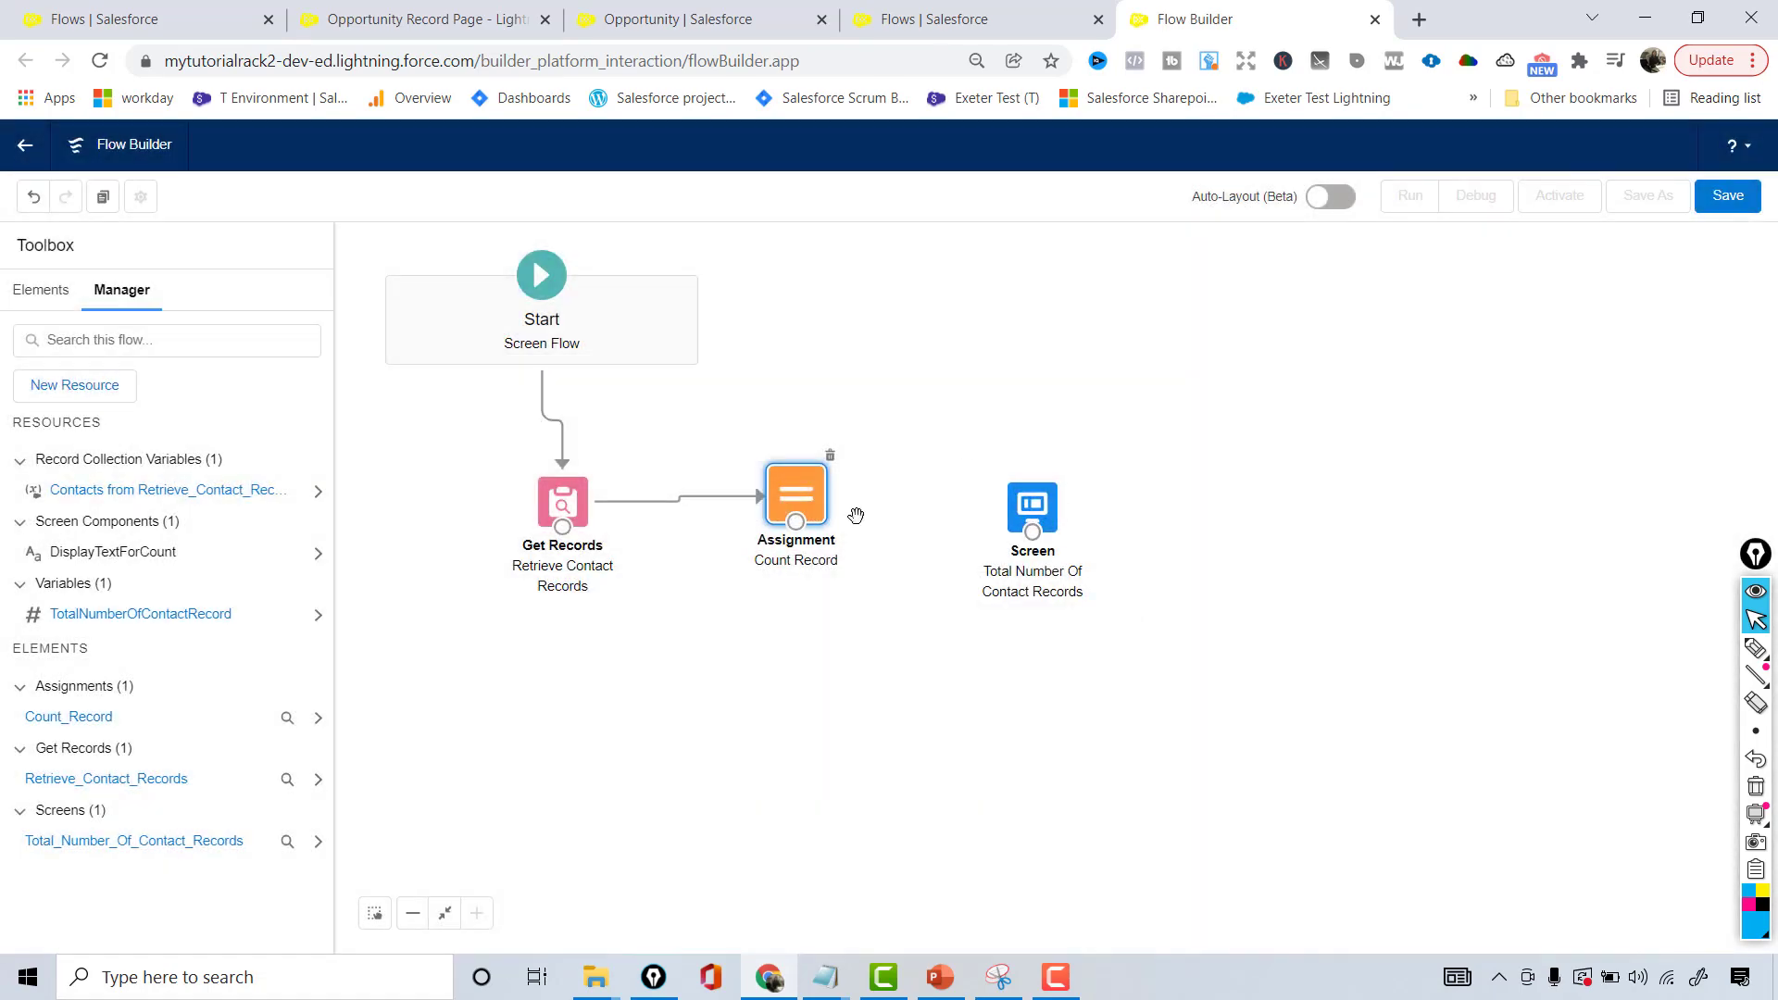
{"action": "left_click_drag", "start_coordinate": [796, 522], "coordinate": [1033, 504]}
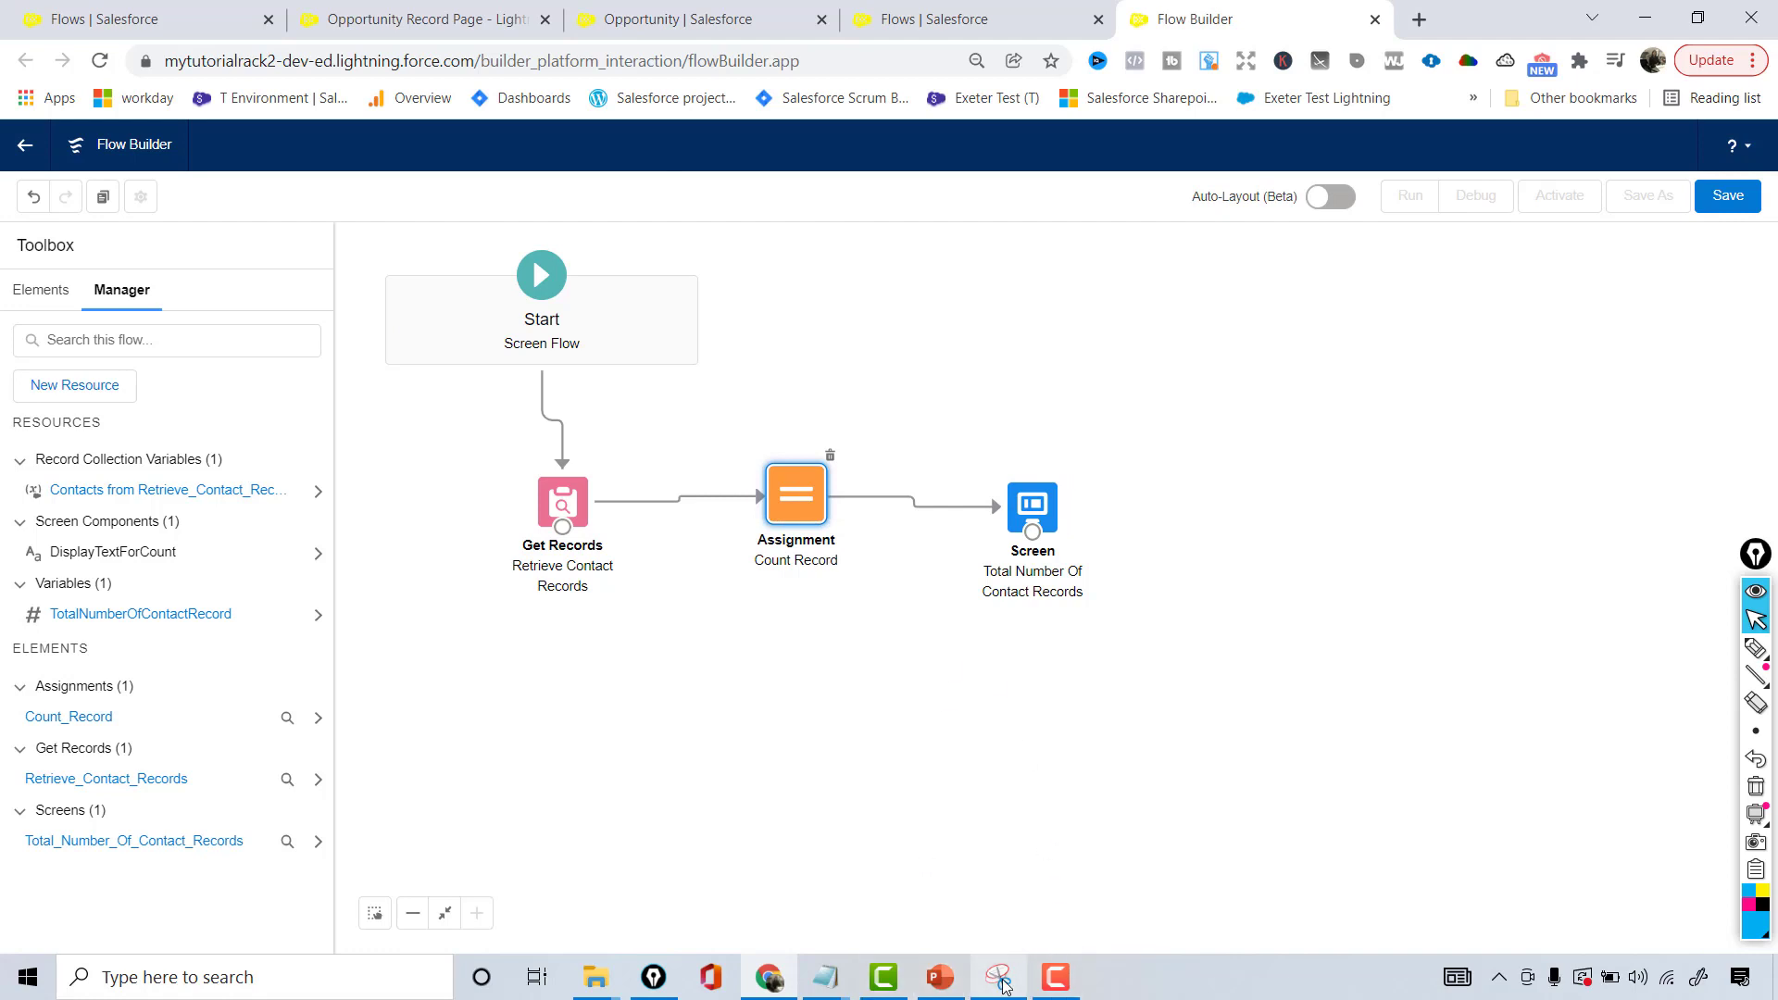
Step: Review the flow requirement slide in PowerPoint, and check the Retrieve Contact Records filter and storage settings back in Flow Builder
{"action": "left_click", "coordinate": [941, 977]}
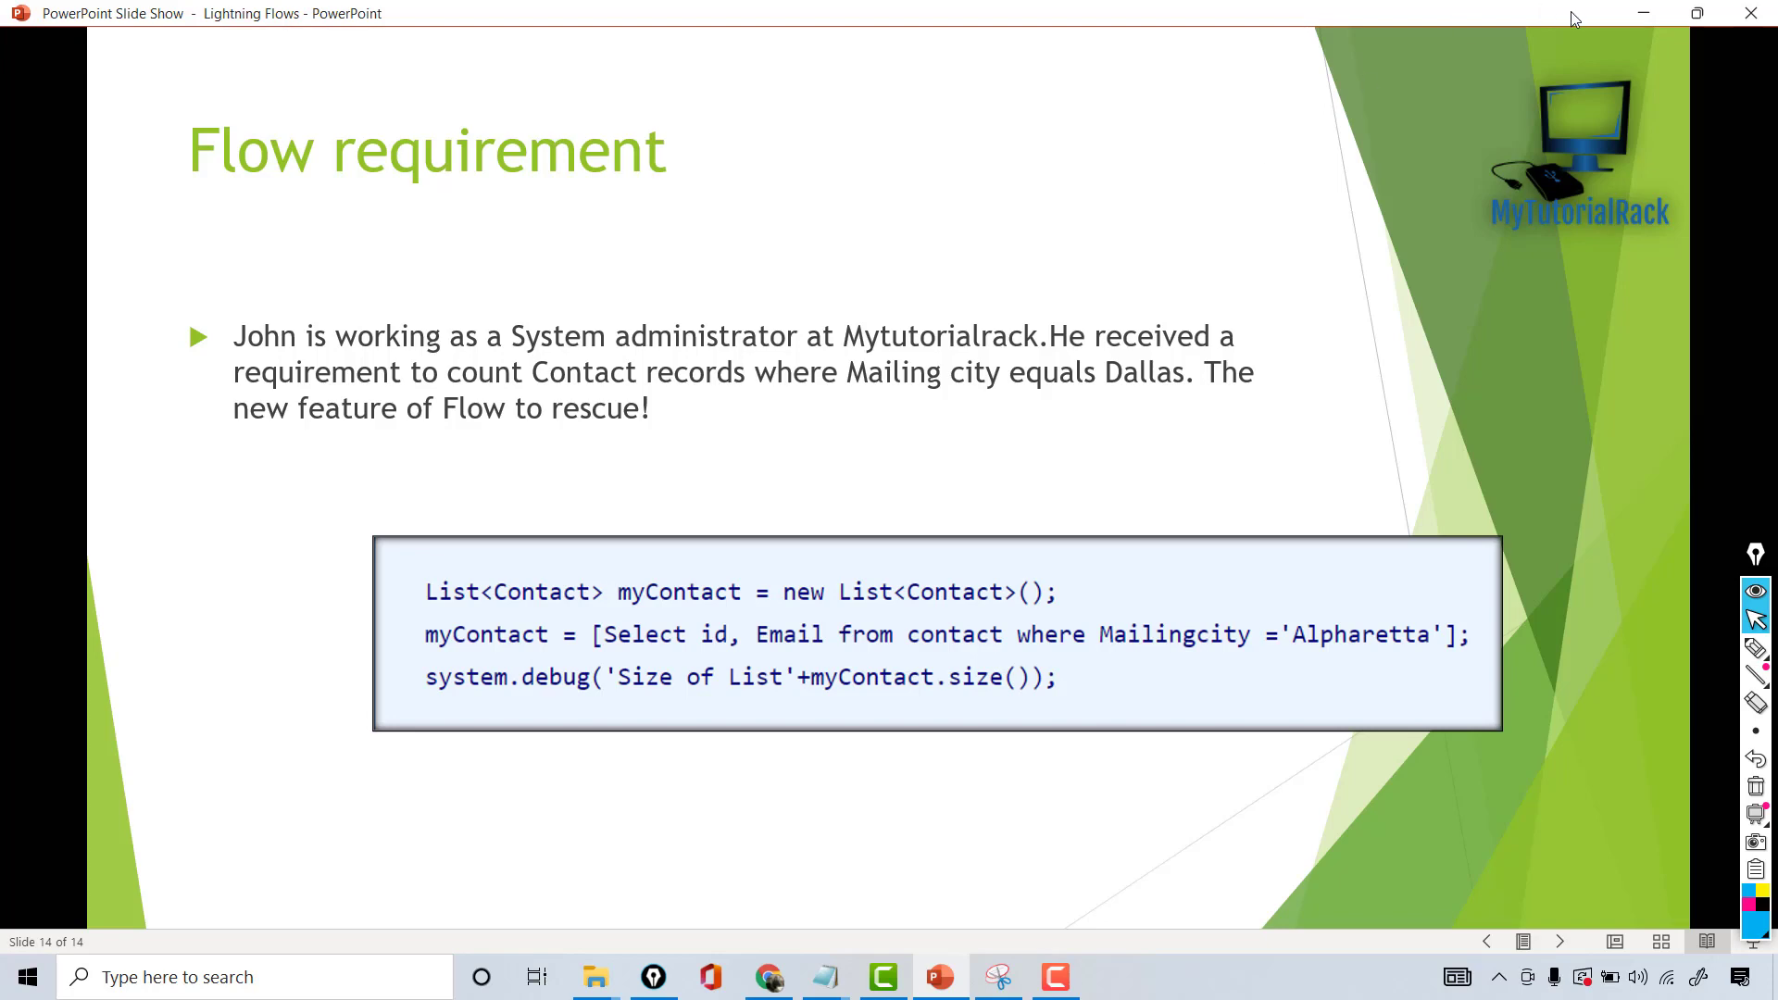
{"action": "left_click", "coordinate": [1623, 9]}
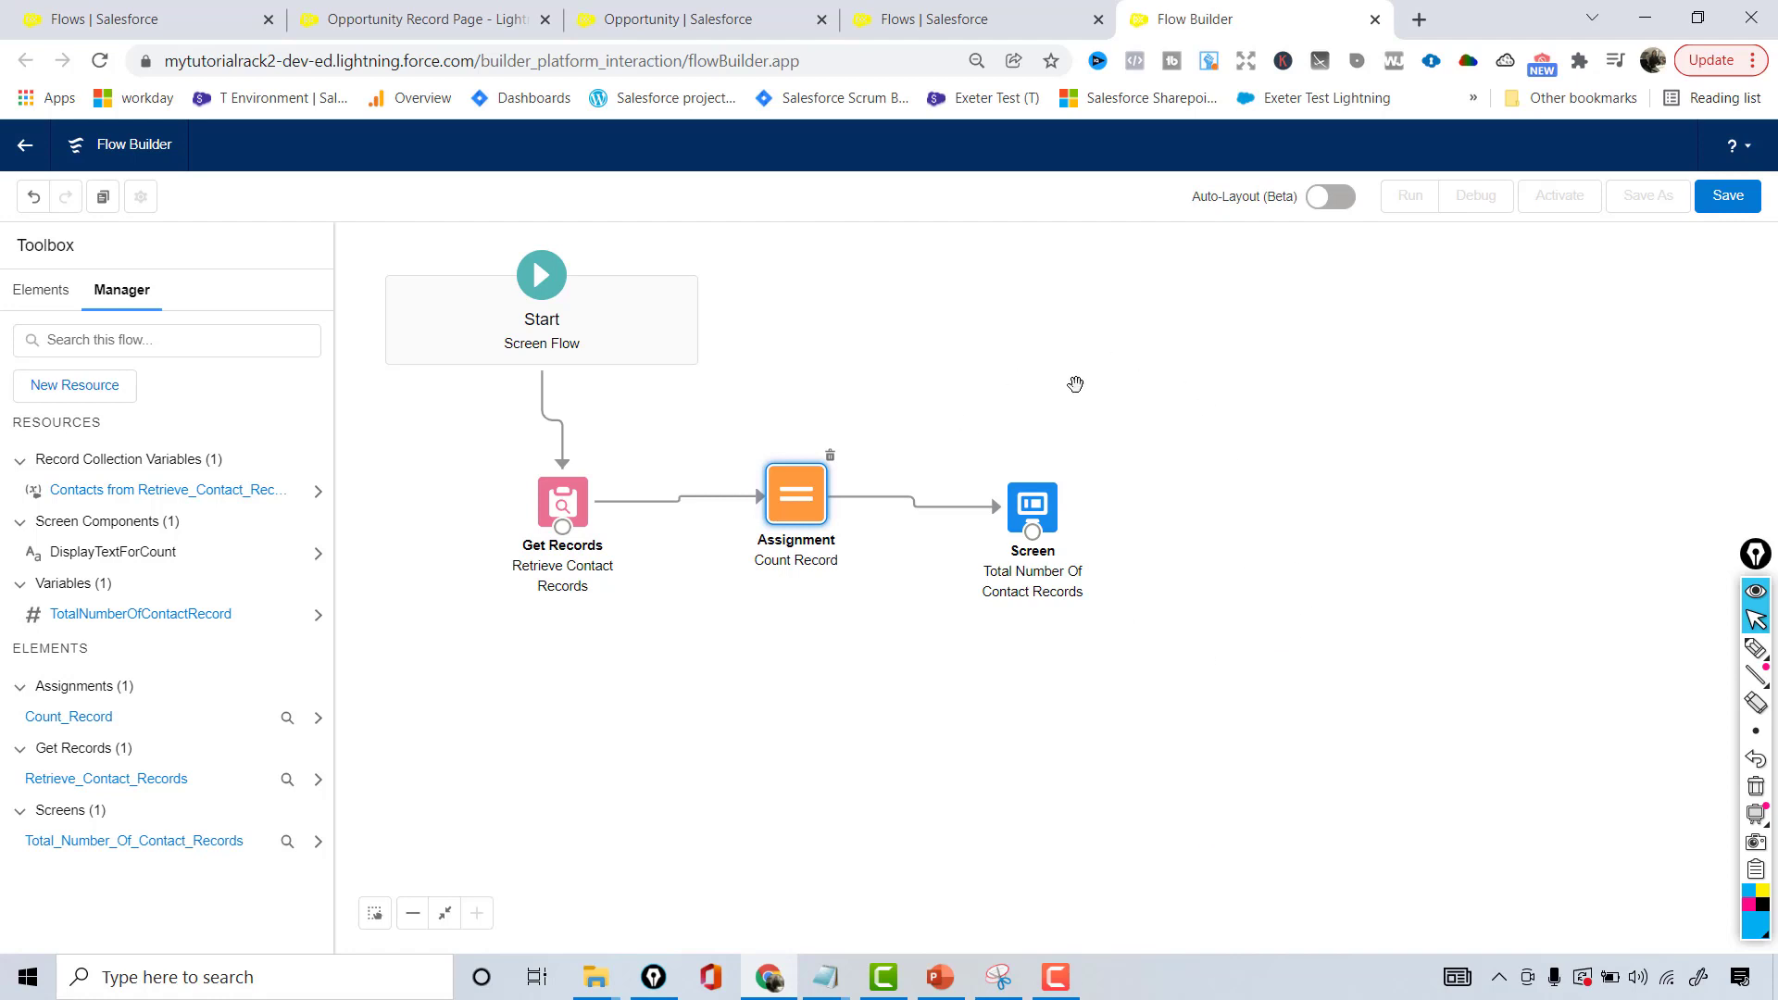
{"action": "double_click", "coordinate": [566, 504]}
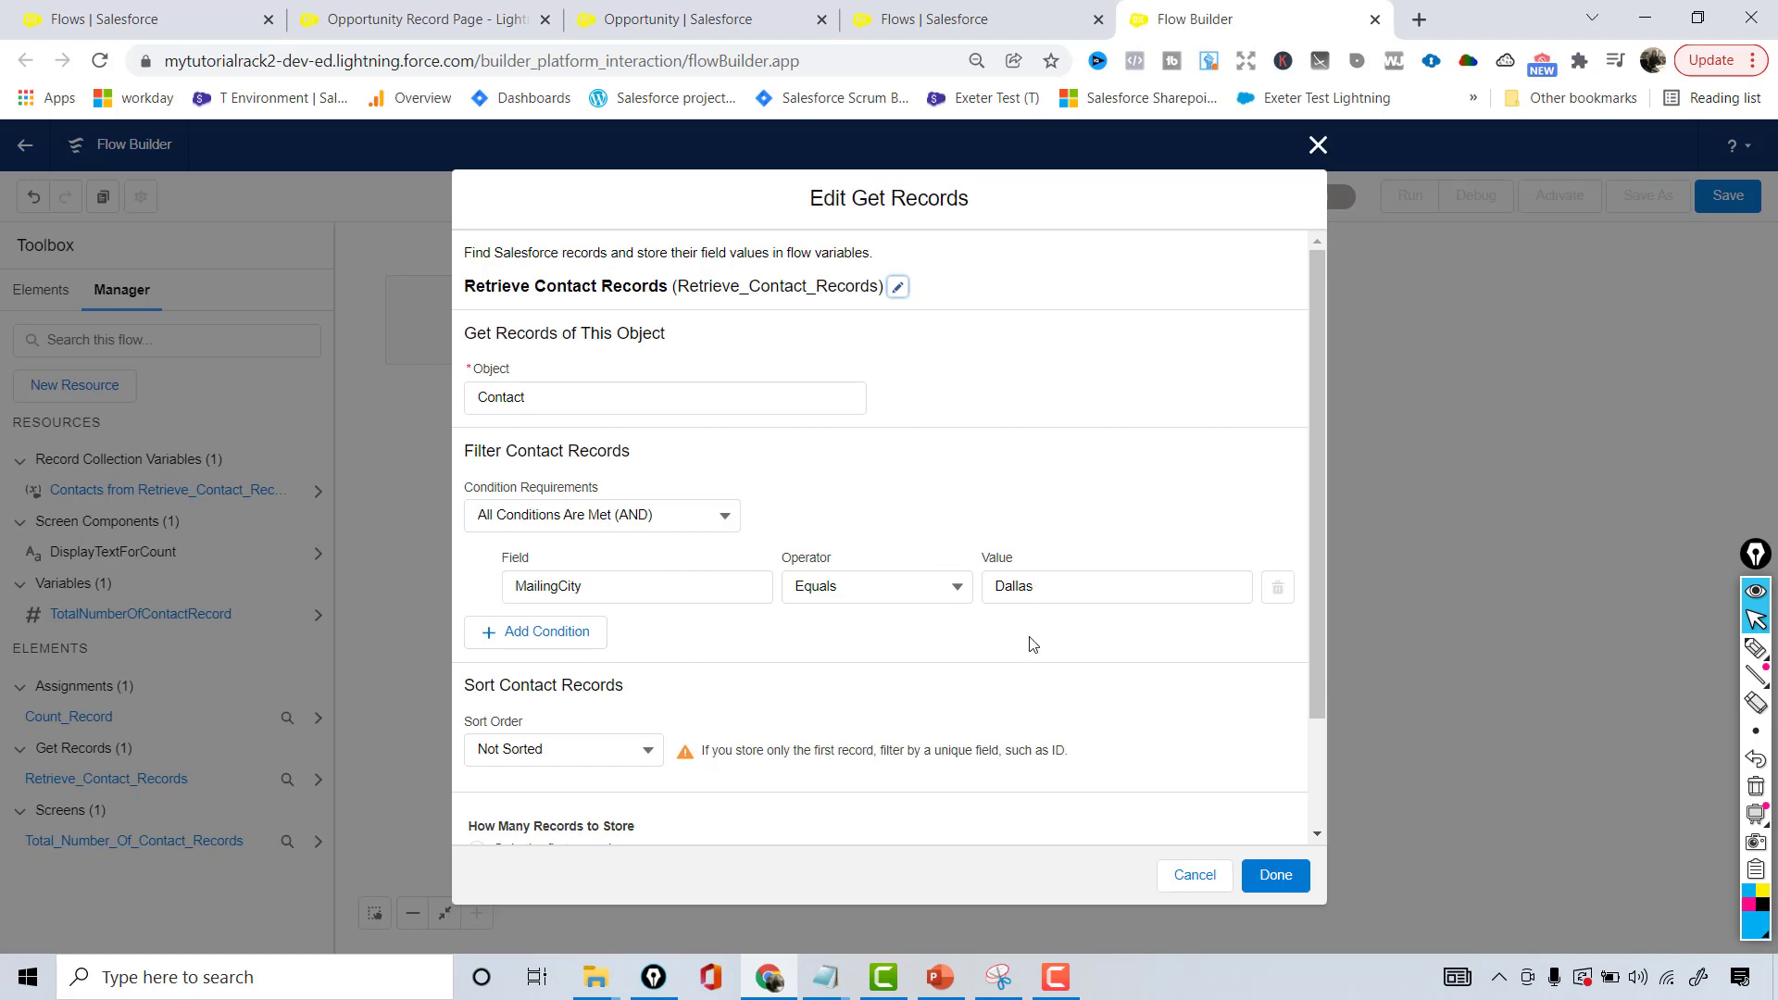
{"action": "scroll", "coordinate": [1032, 643], "scroll_direction": "down", "scroll_amount": 2}
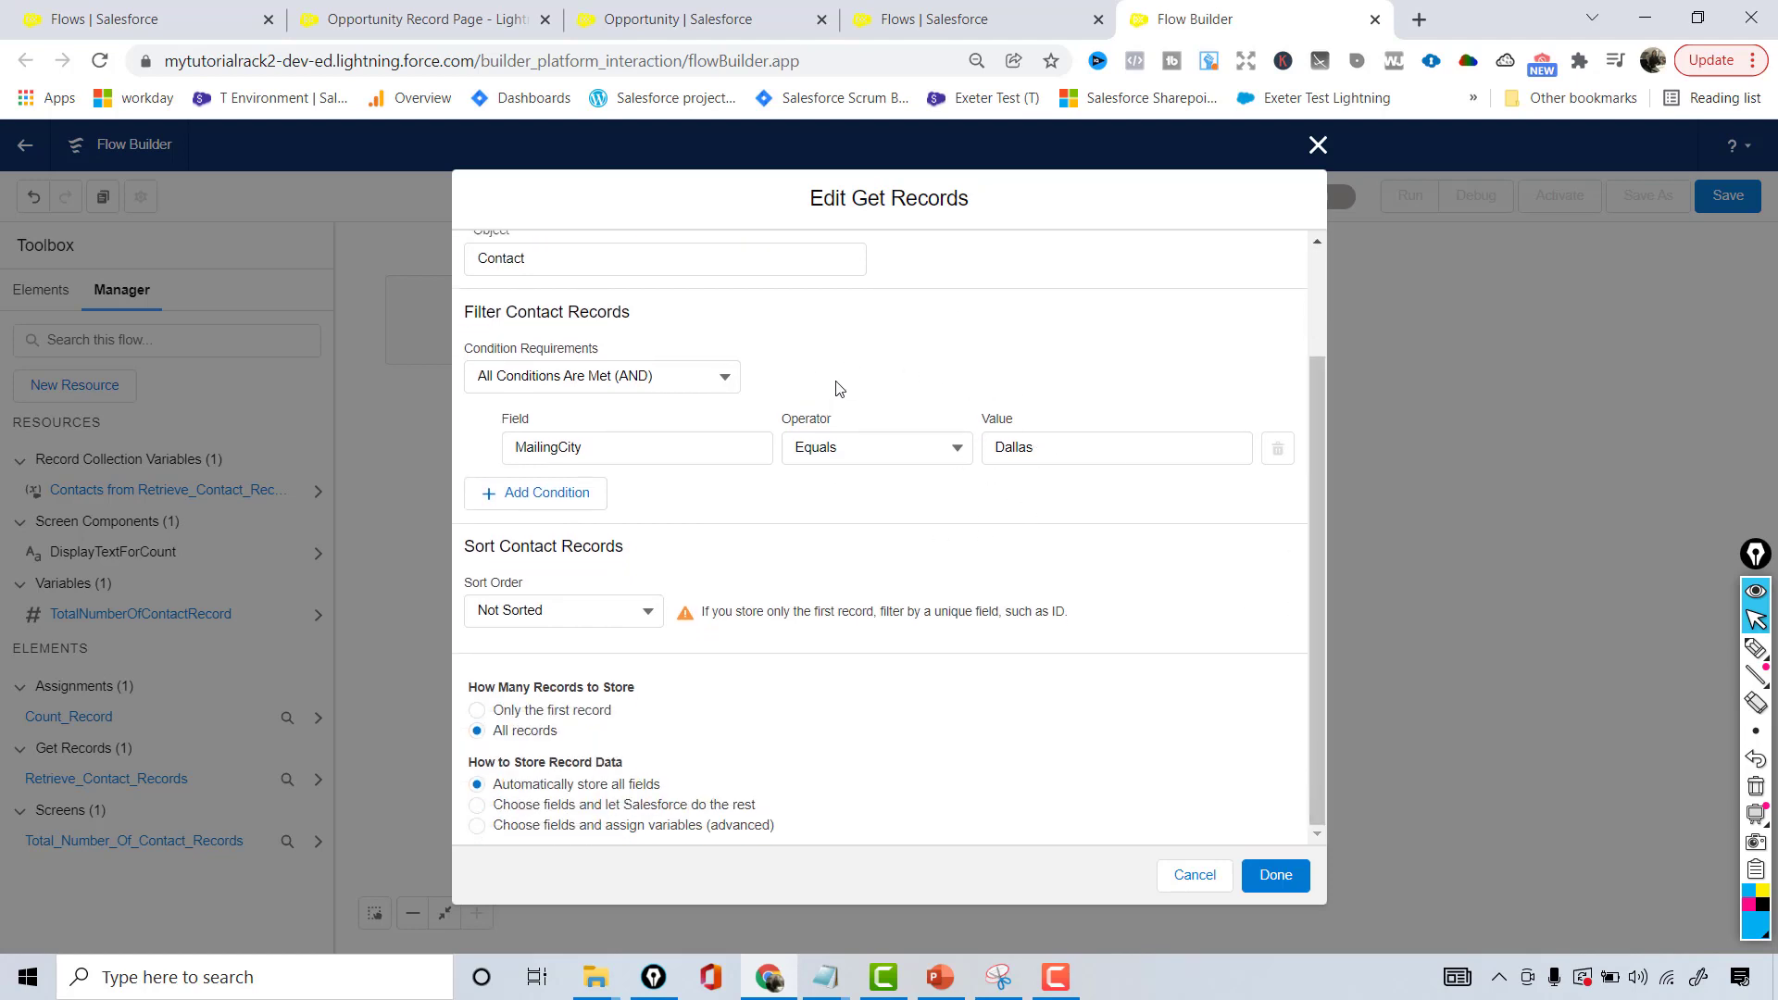
{"action": "left_click", "coordinate": [1318, 143]}
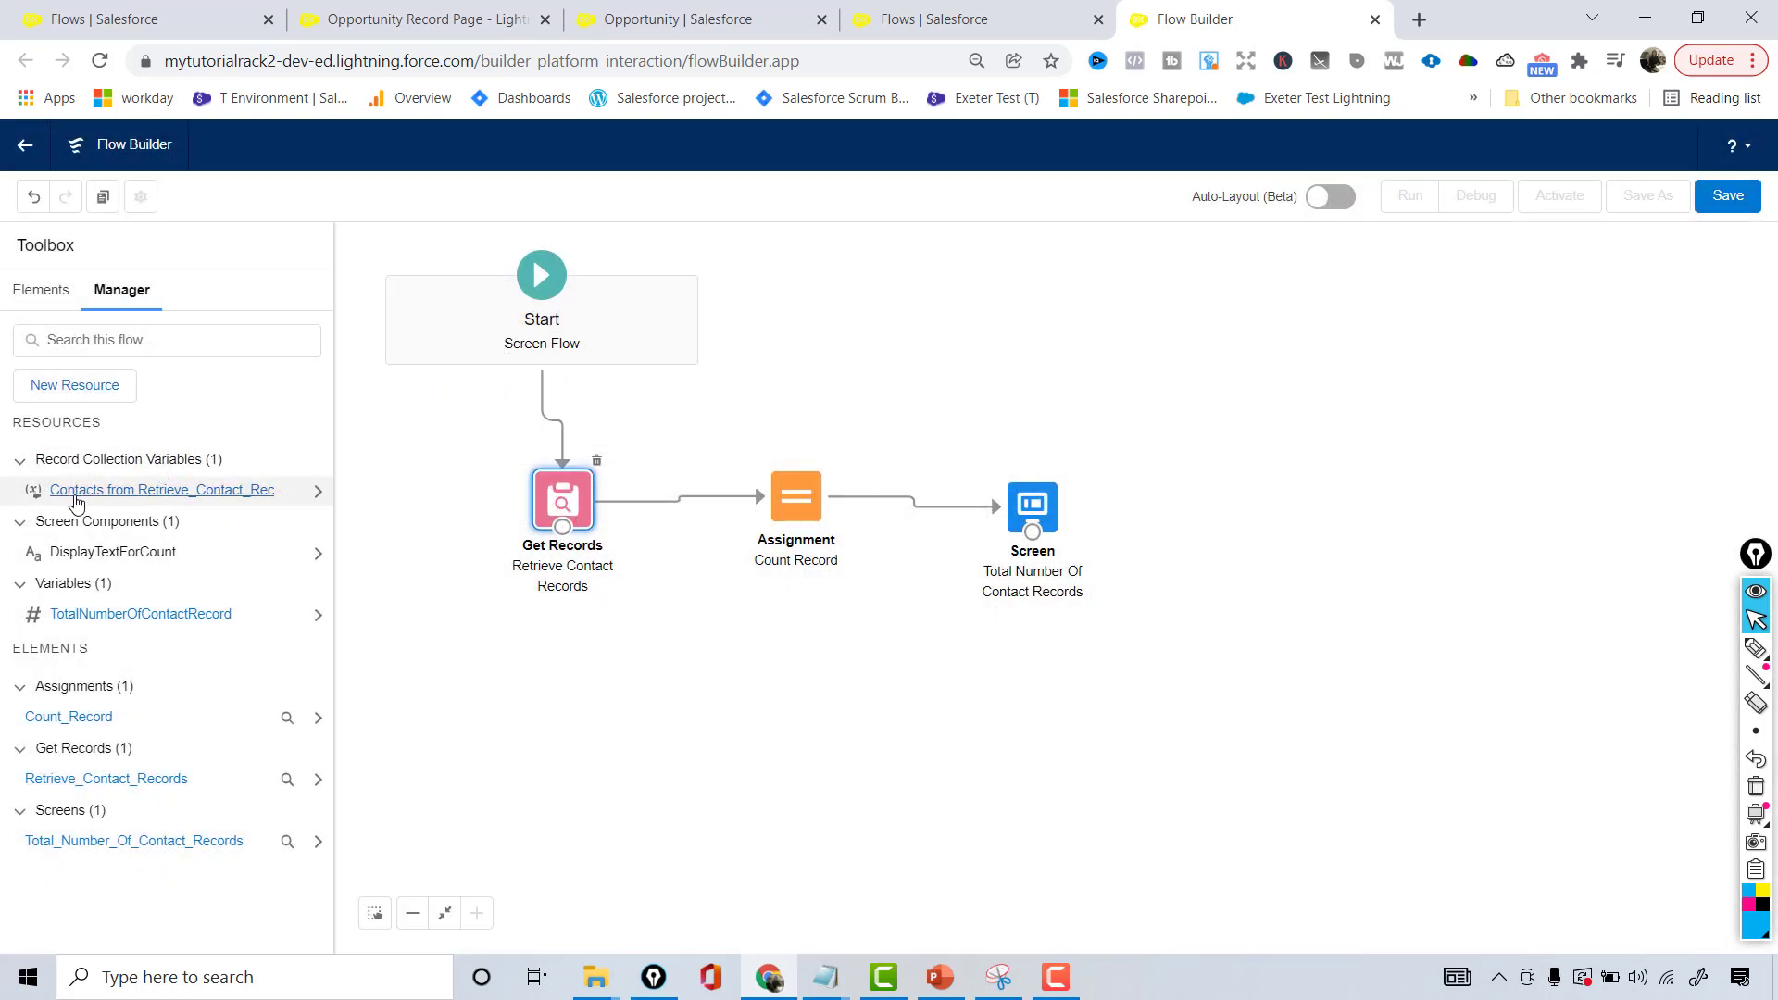
Step: Inspect the contact record collection variable's source element and its usage details
{"action": "left_click", "coordinate": [154, 490]}
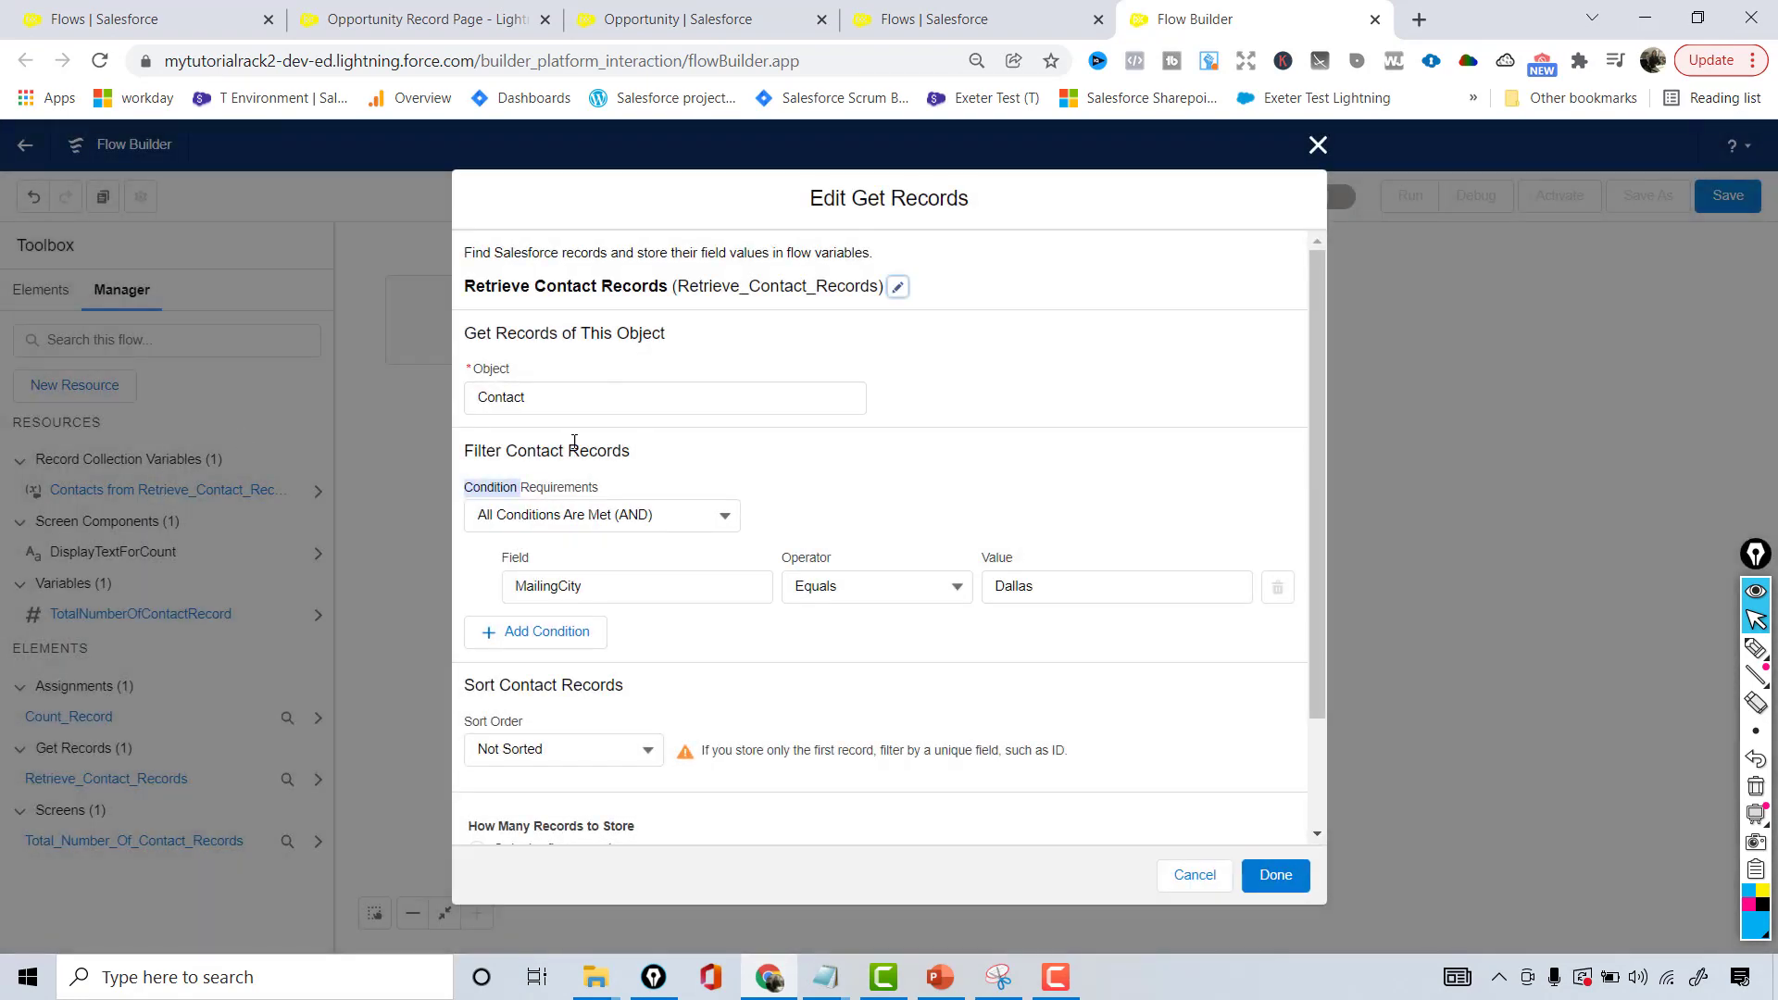
{"action": "left_click", "coordinate": [1318, 144]}
{"action": "left_click", "coordinate": [316, 499]}
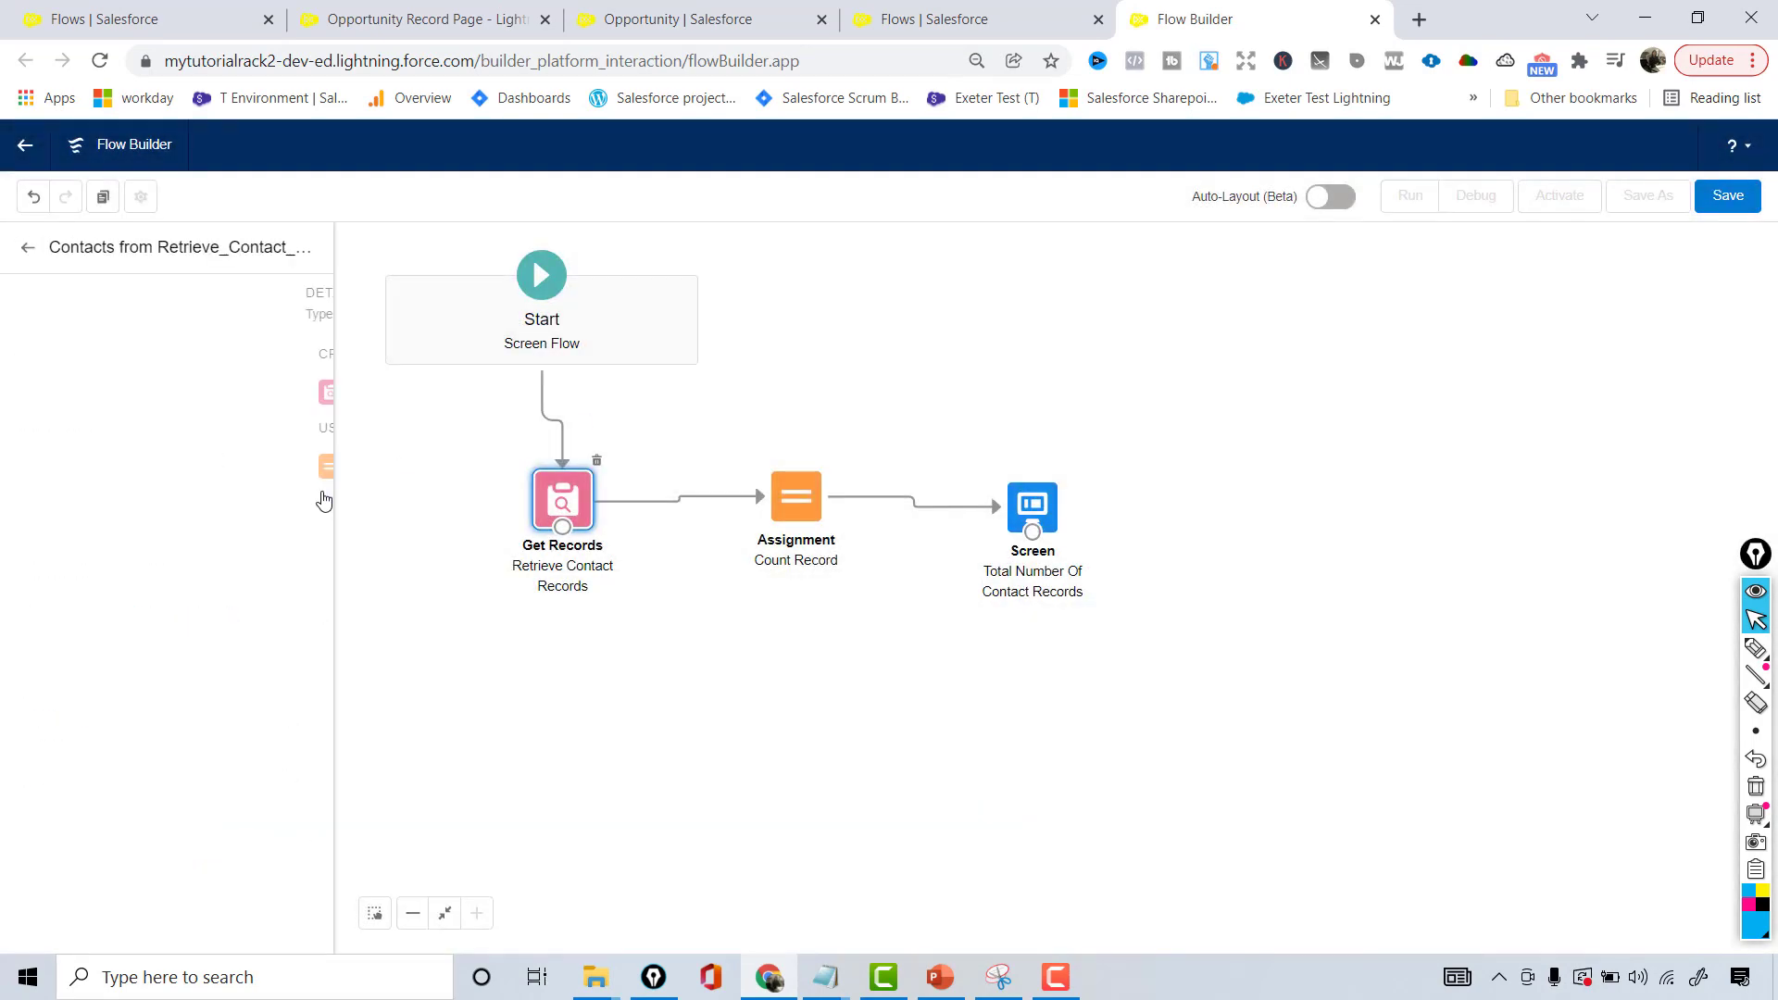
{"action": "left_click", "coordinate": [25, 247]}
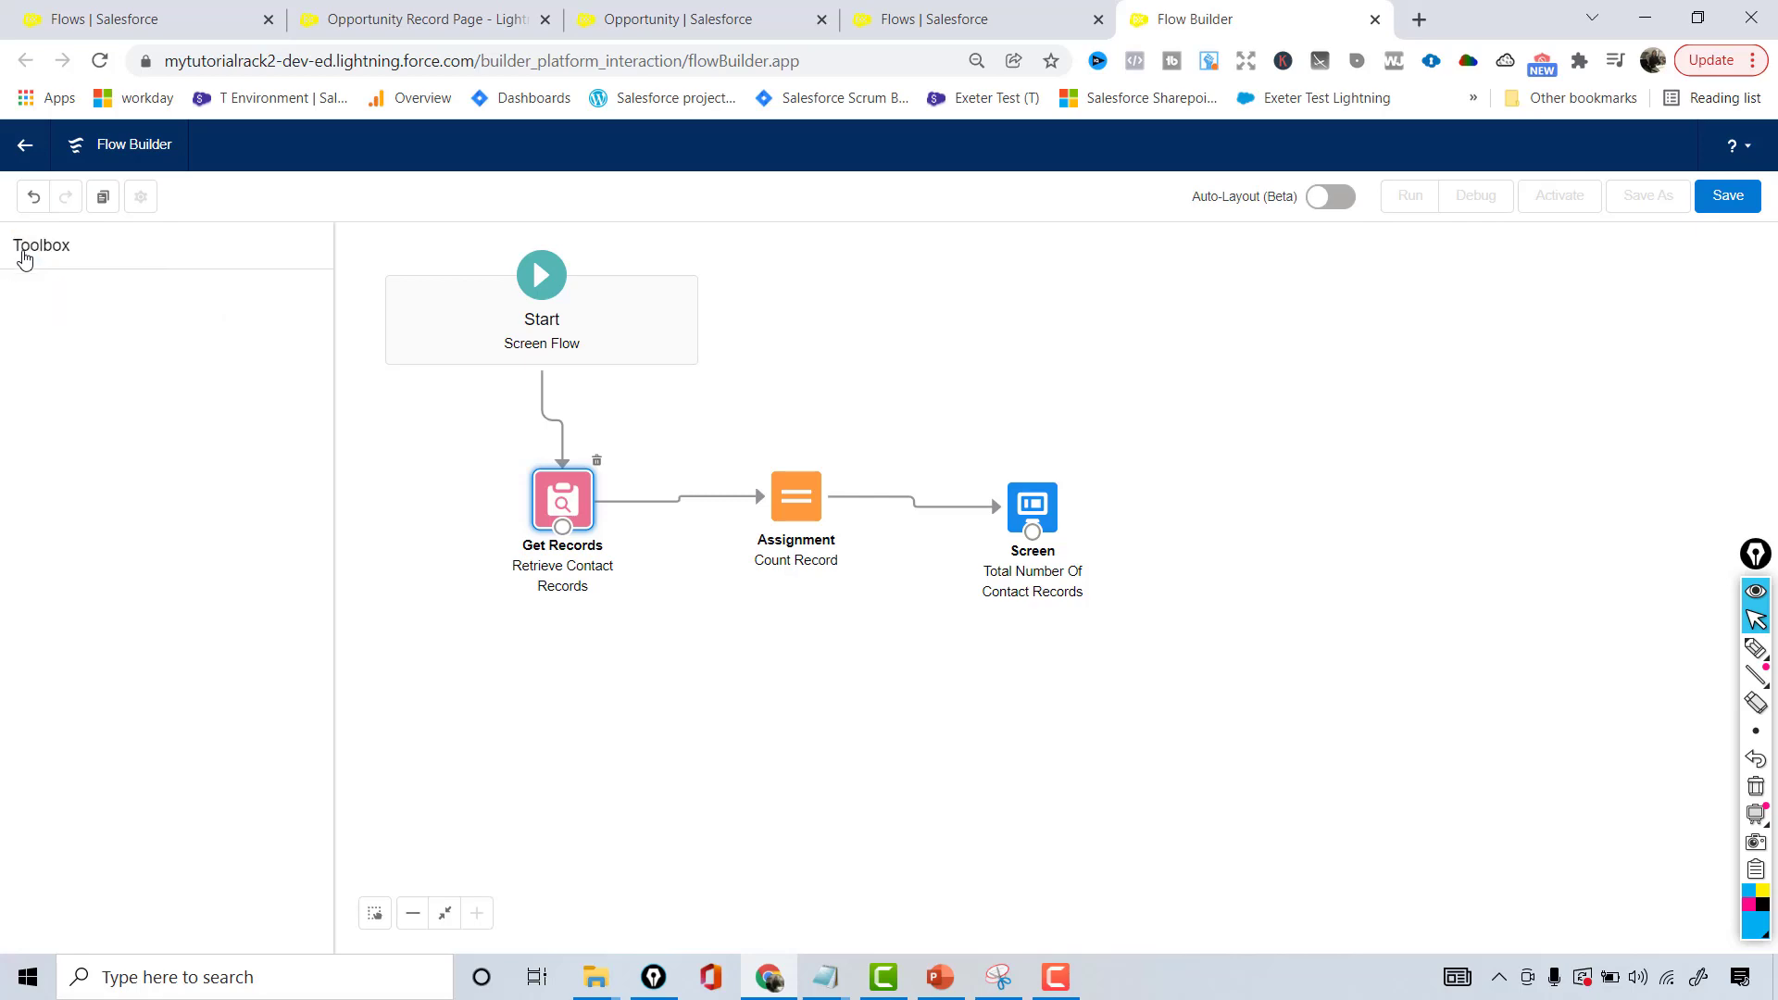
Step: Review the Count Record assignment and the display text on the Total Number Of Contact Records screen
{"action": "double_click", "coordinate": [797, 498]}
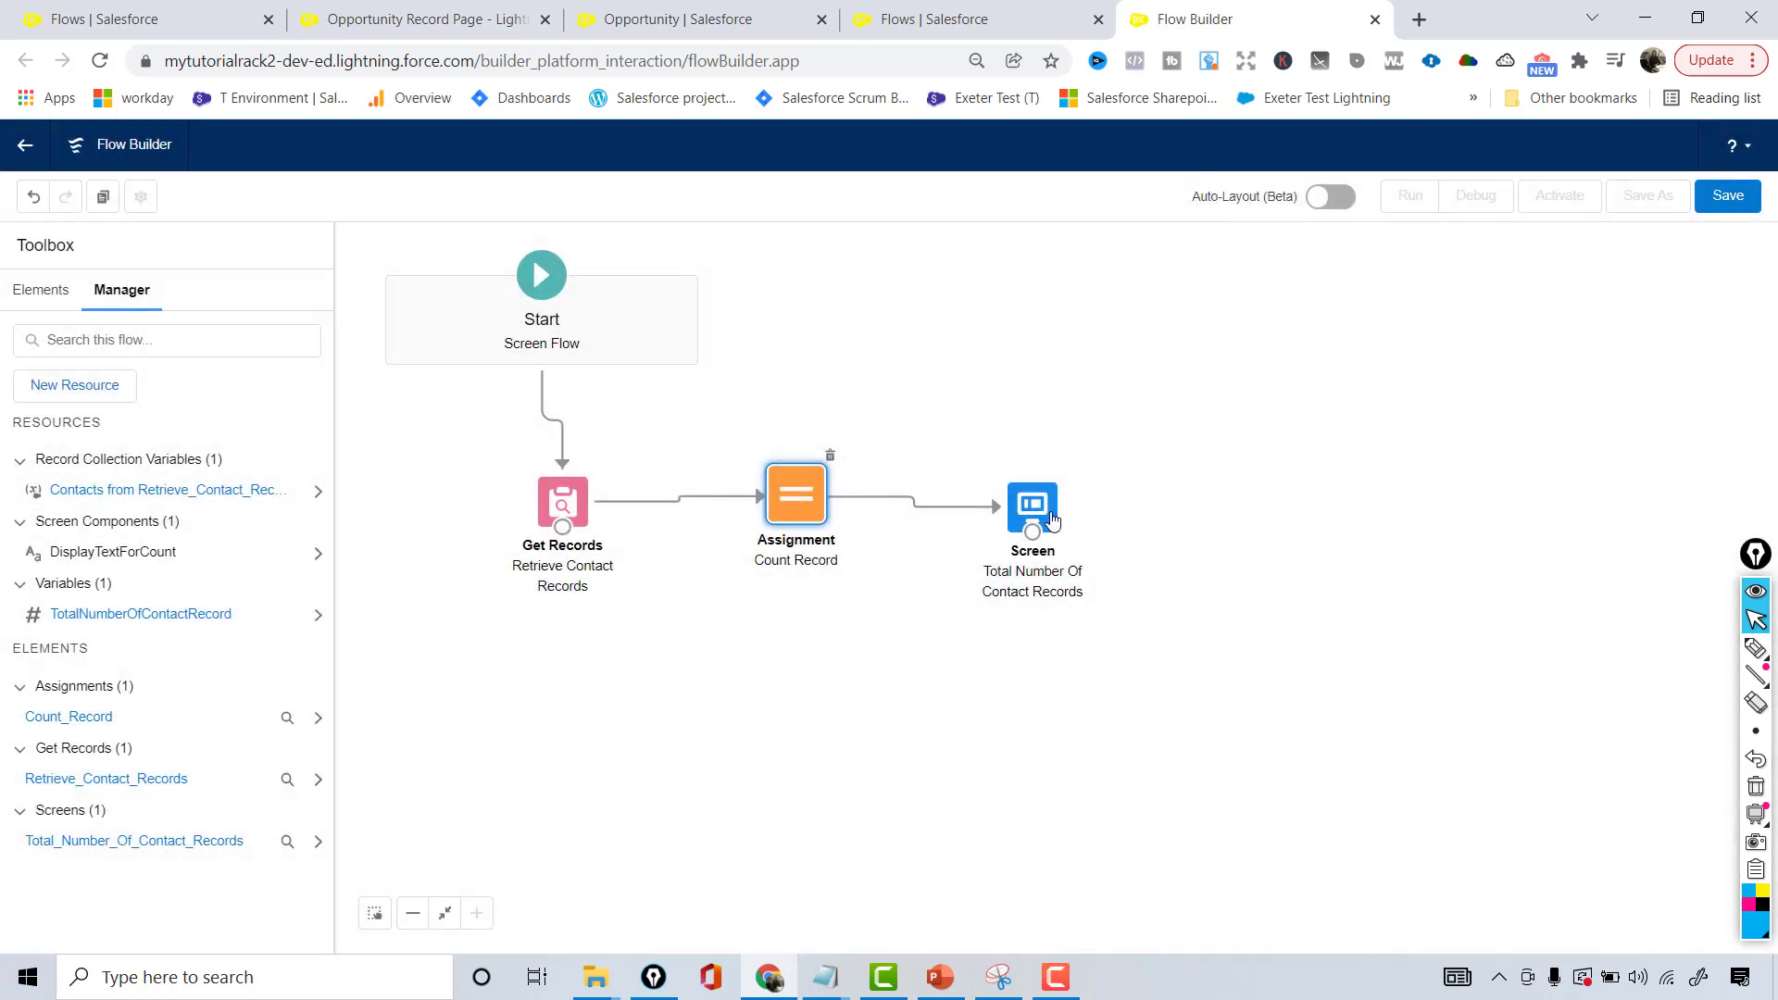
{"action": "double_click", "coordinate": [781, 502]}
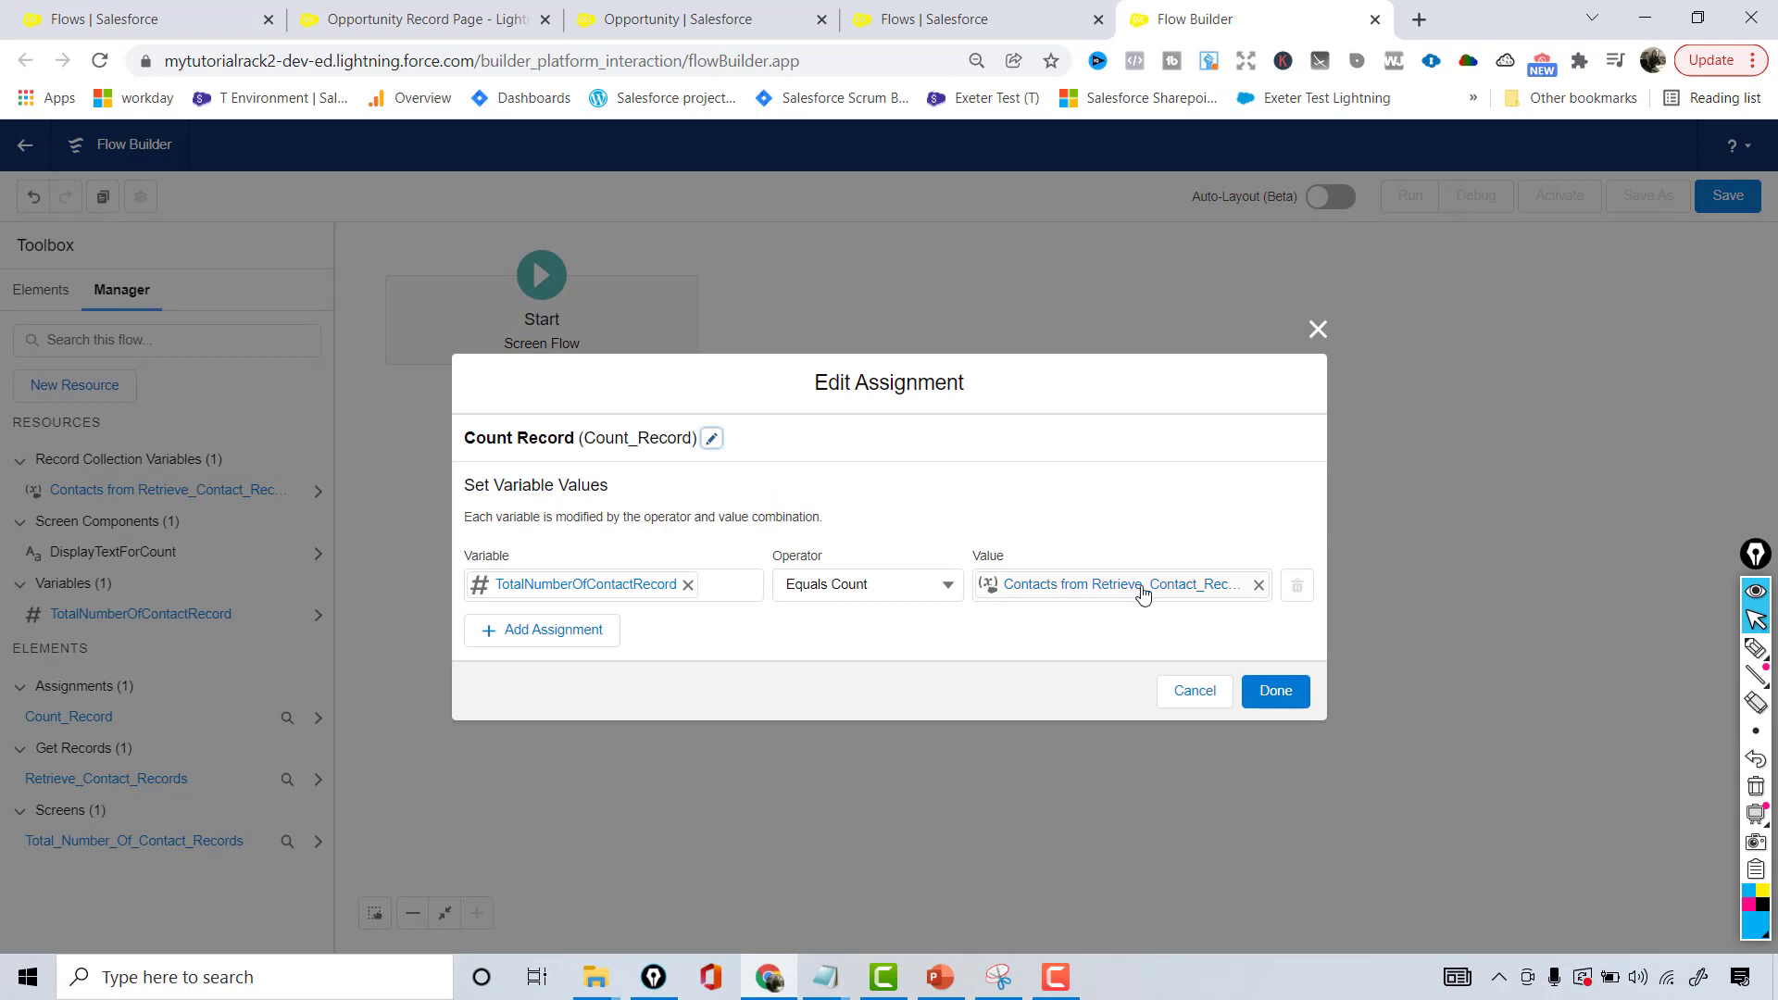
{"action": "left_click", "coordinate": [1318, 330]}
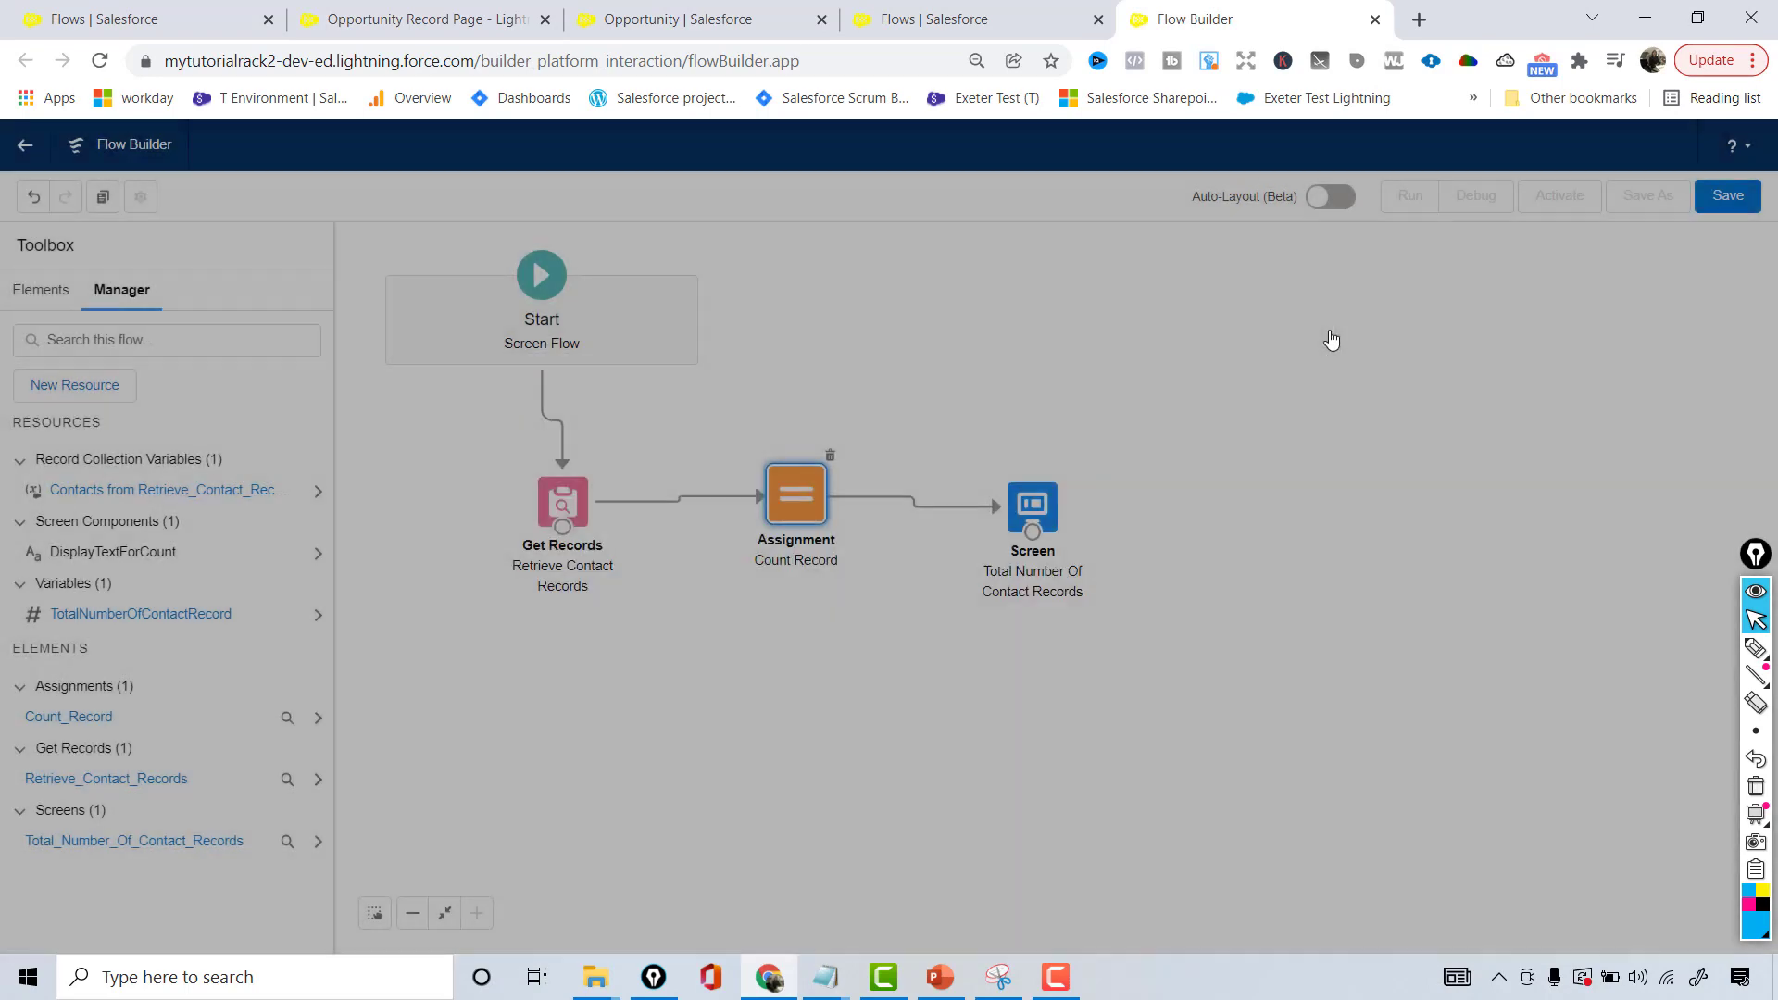
{"action": "double_click", "coordinate": [1032, 504]}
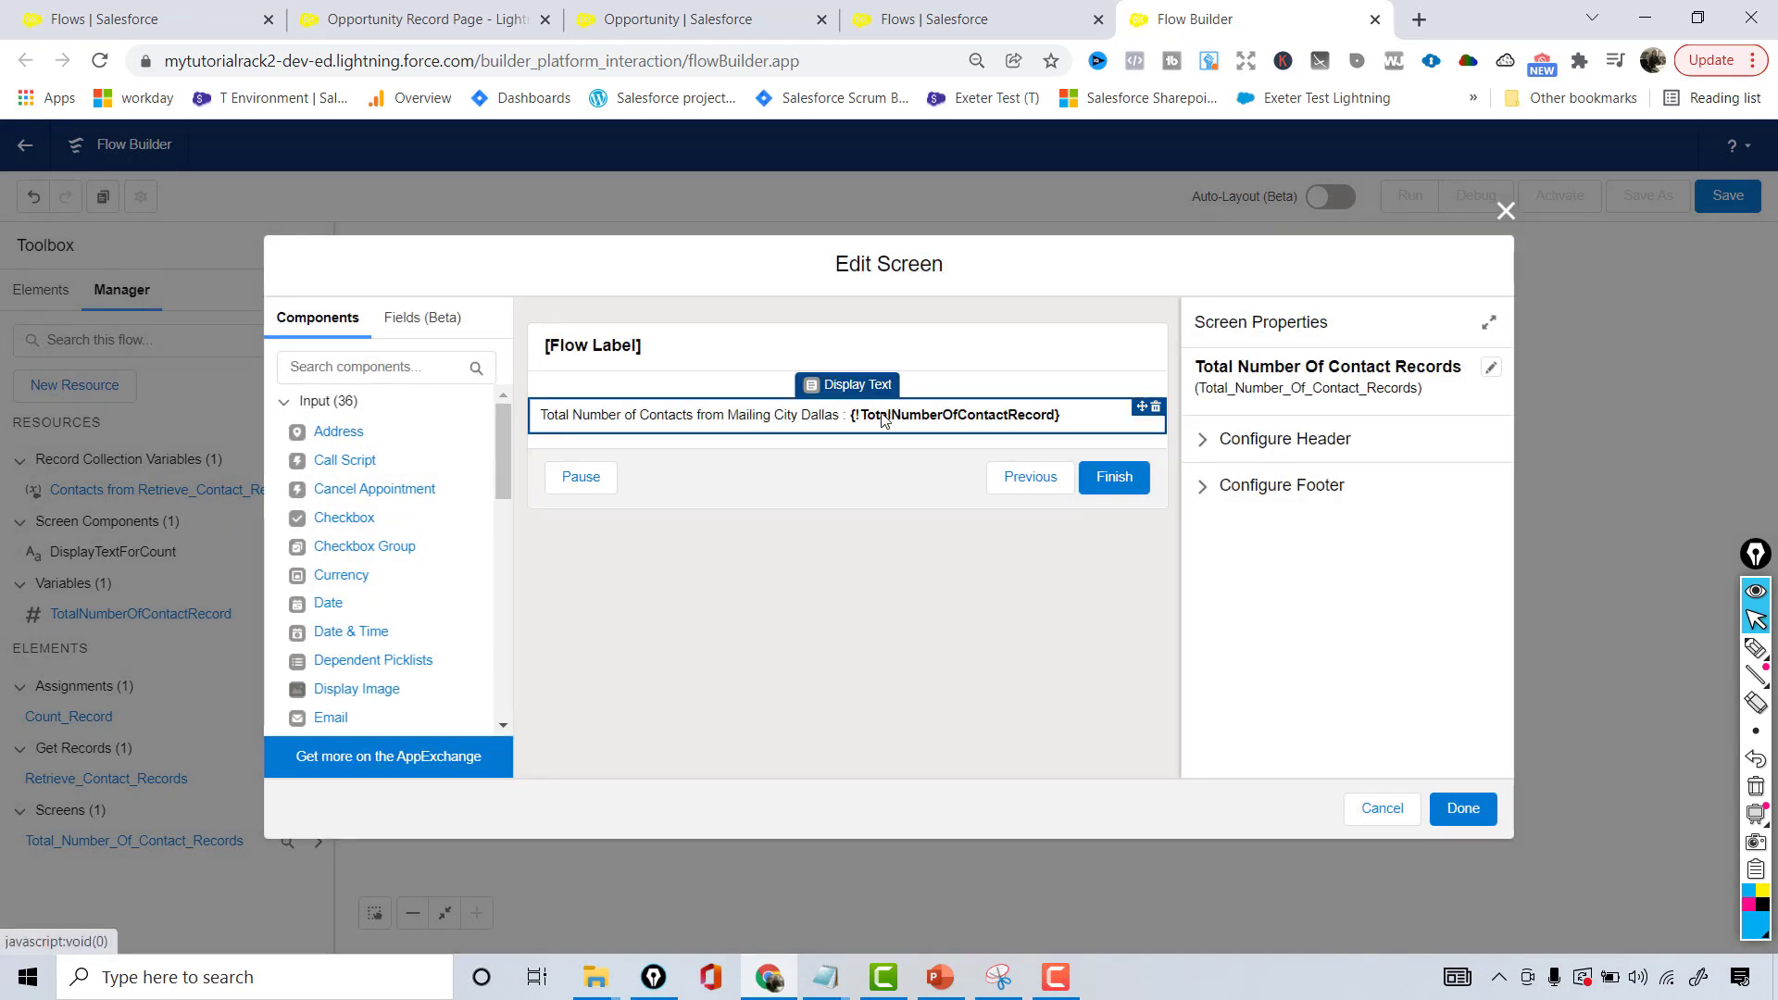
{"action": "left_click", "coordinate": [883, 420]}
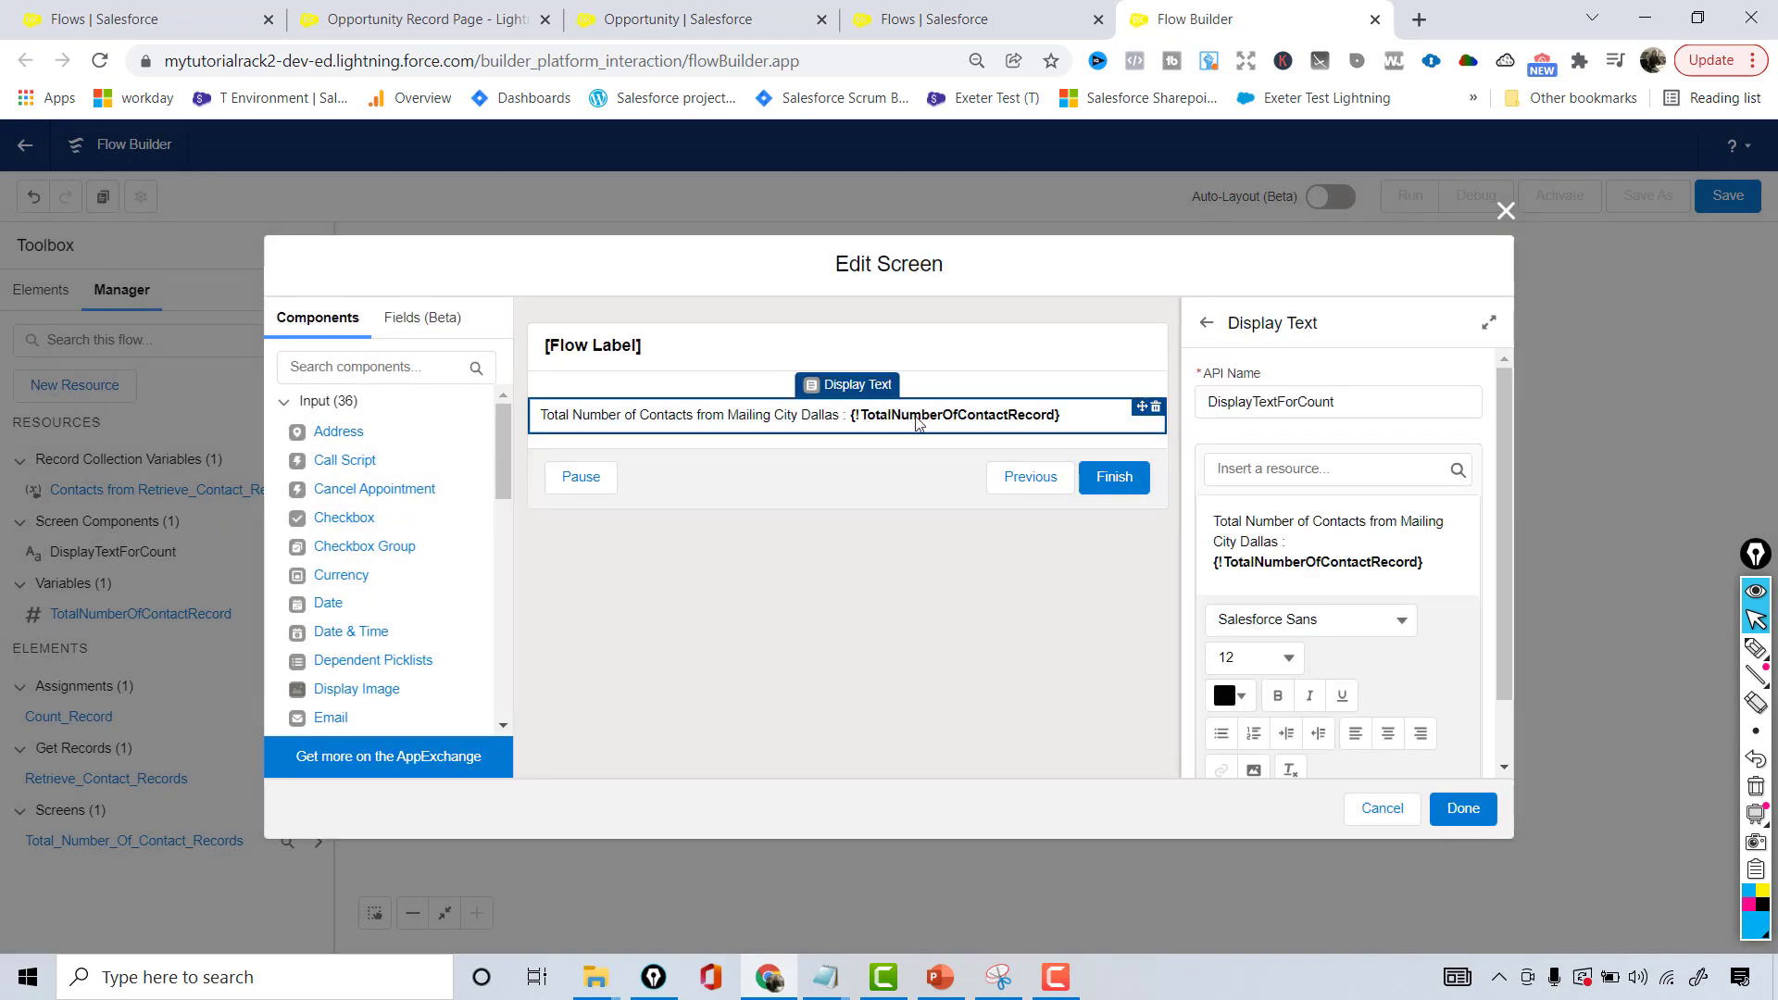
{"action": "left_click", "coordinate": [1371, 556]}
{"action": "double_click", "coordinate": [1367, 556]}
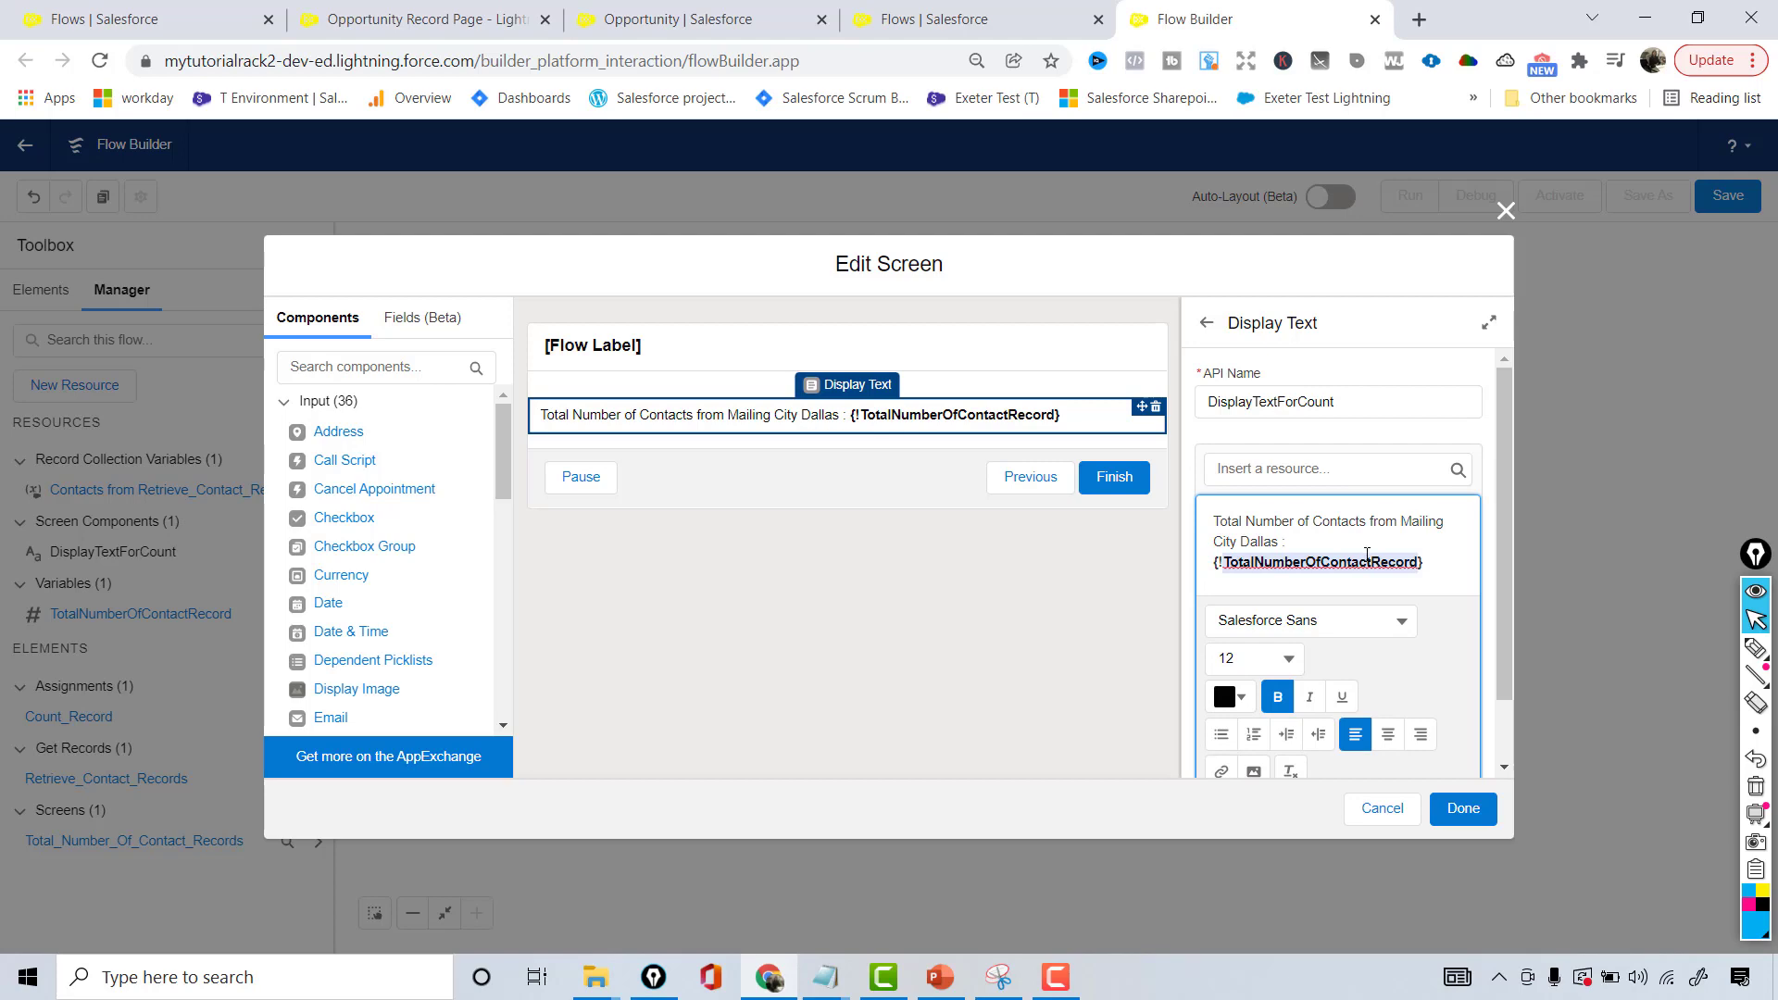
{"action": "left_click", "coordinate": [1464, 809]}
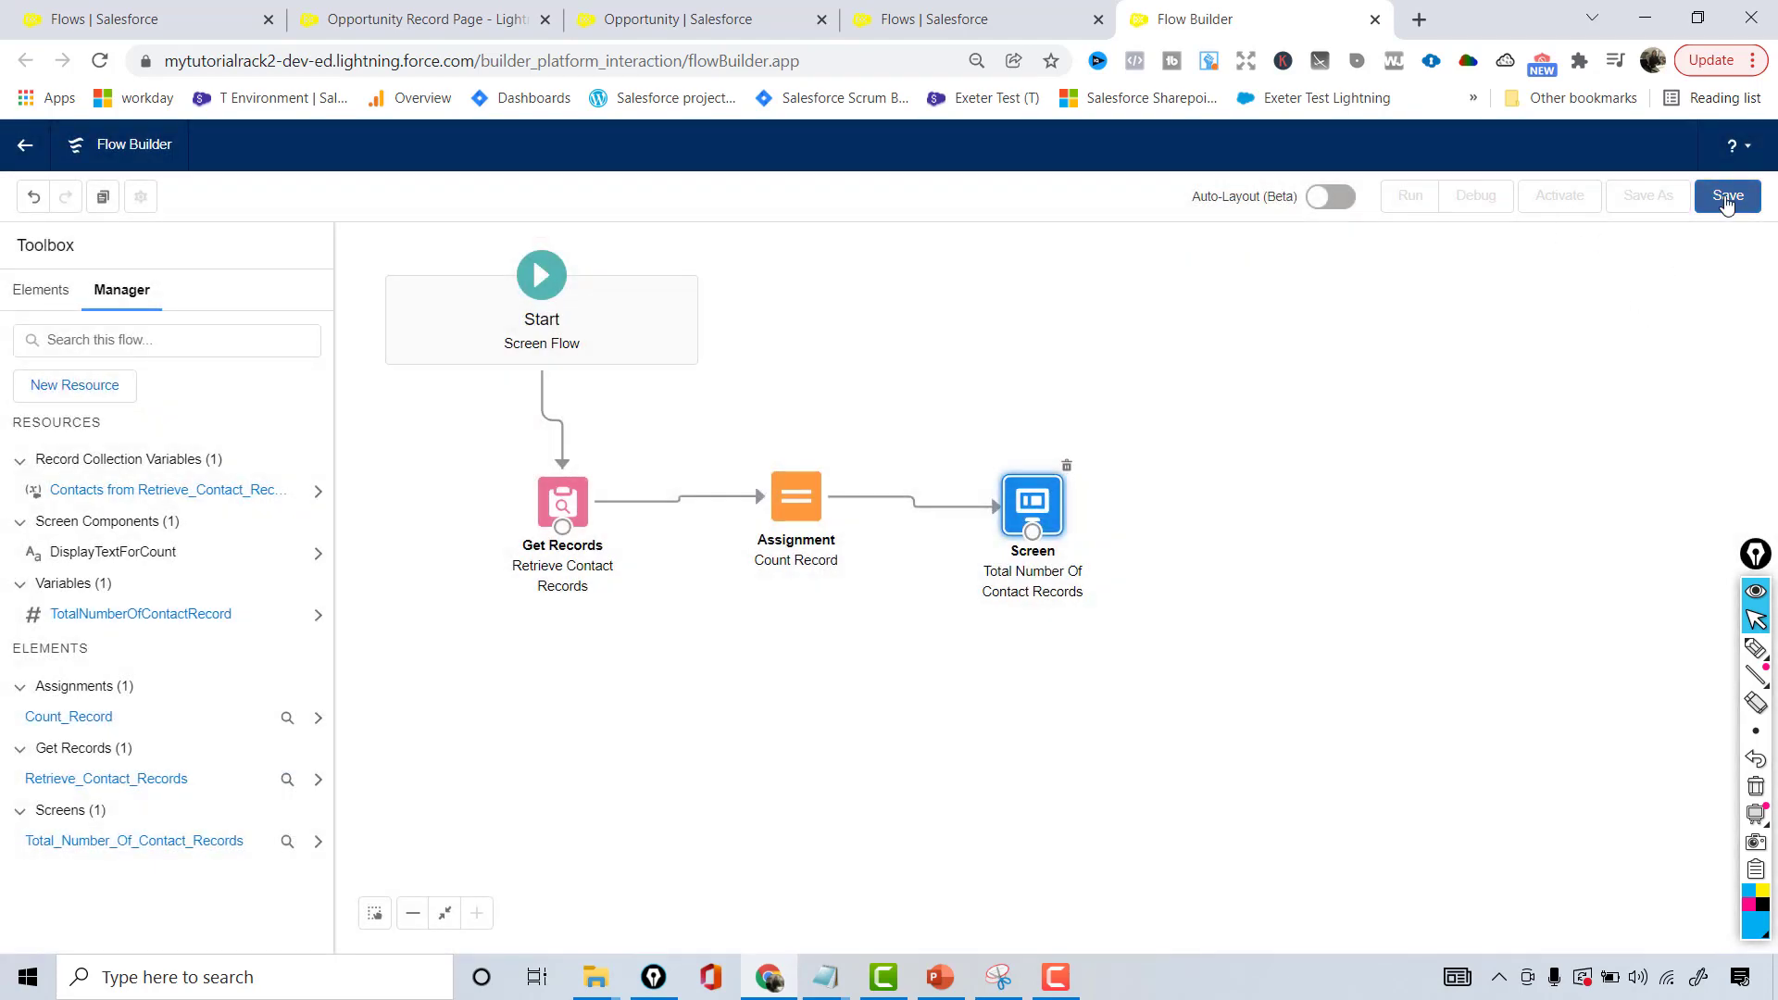
Step: Save the flow with the label Count Contact Records and API name Count_Contact_Records, and run it to check its output
{"action": "left_click", "coordinate": [1727, 198]}
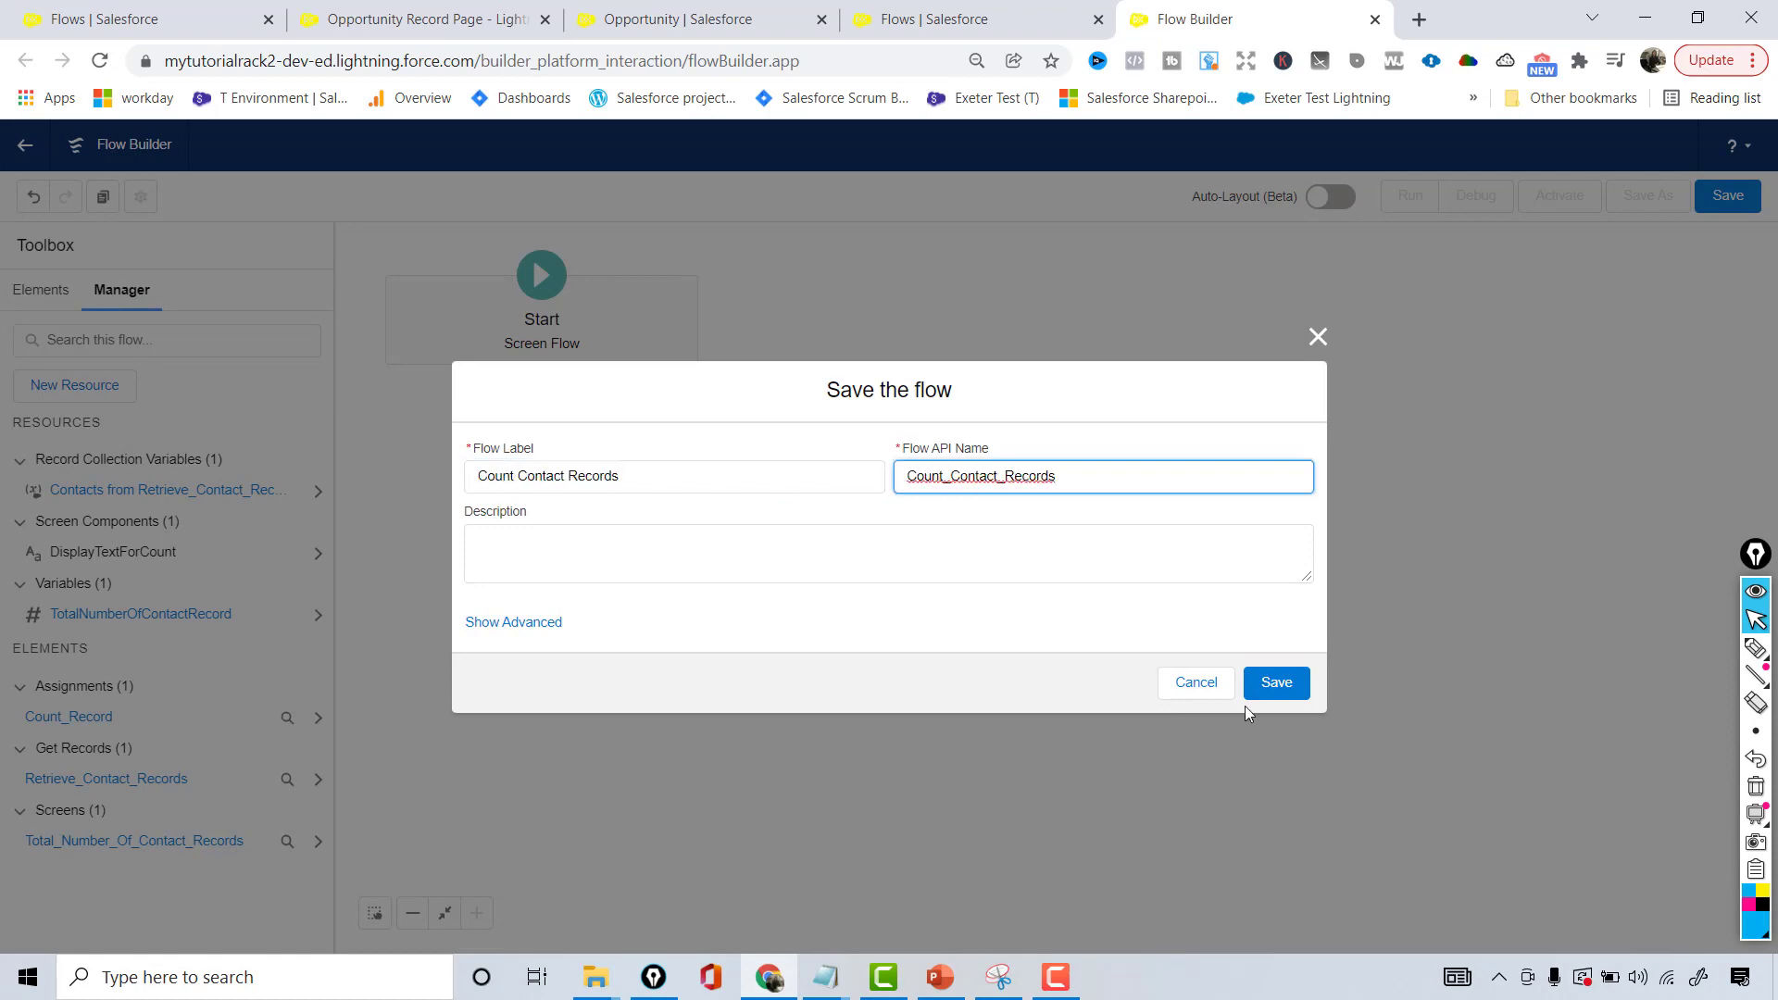
{"action": "left_click", "coordinate": [1279, 685]}
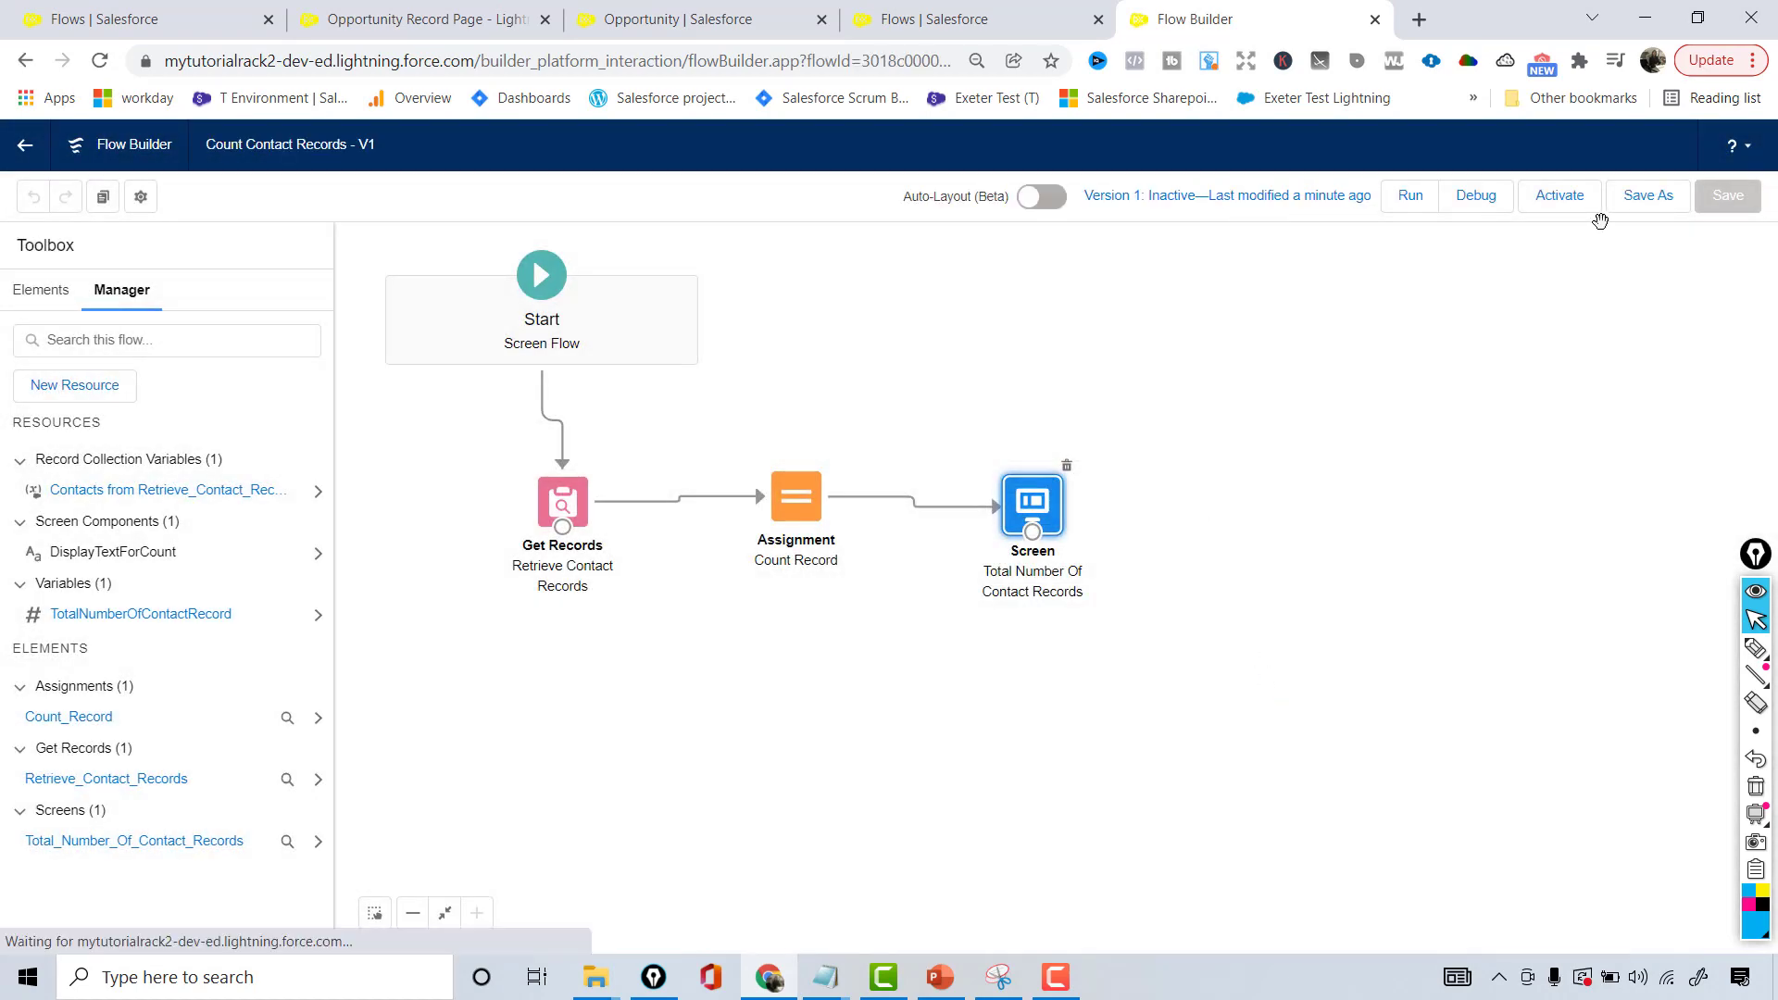
{"action": "left_click", "coordinate": [1409, 198]}
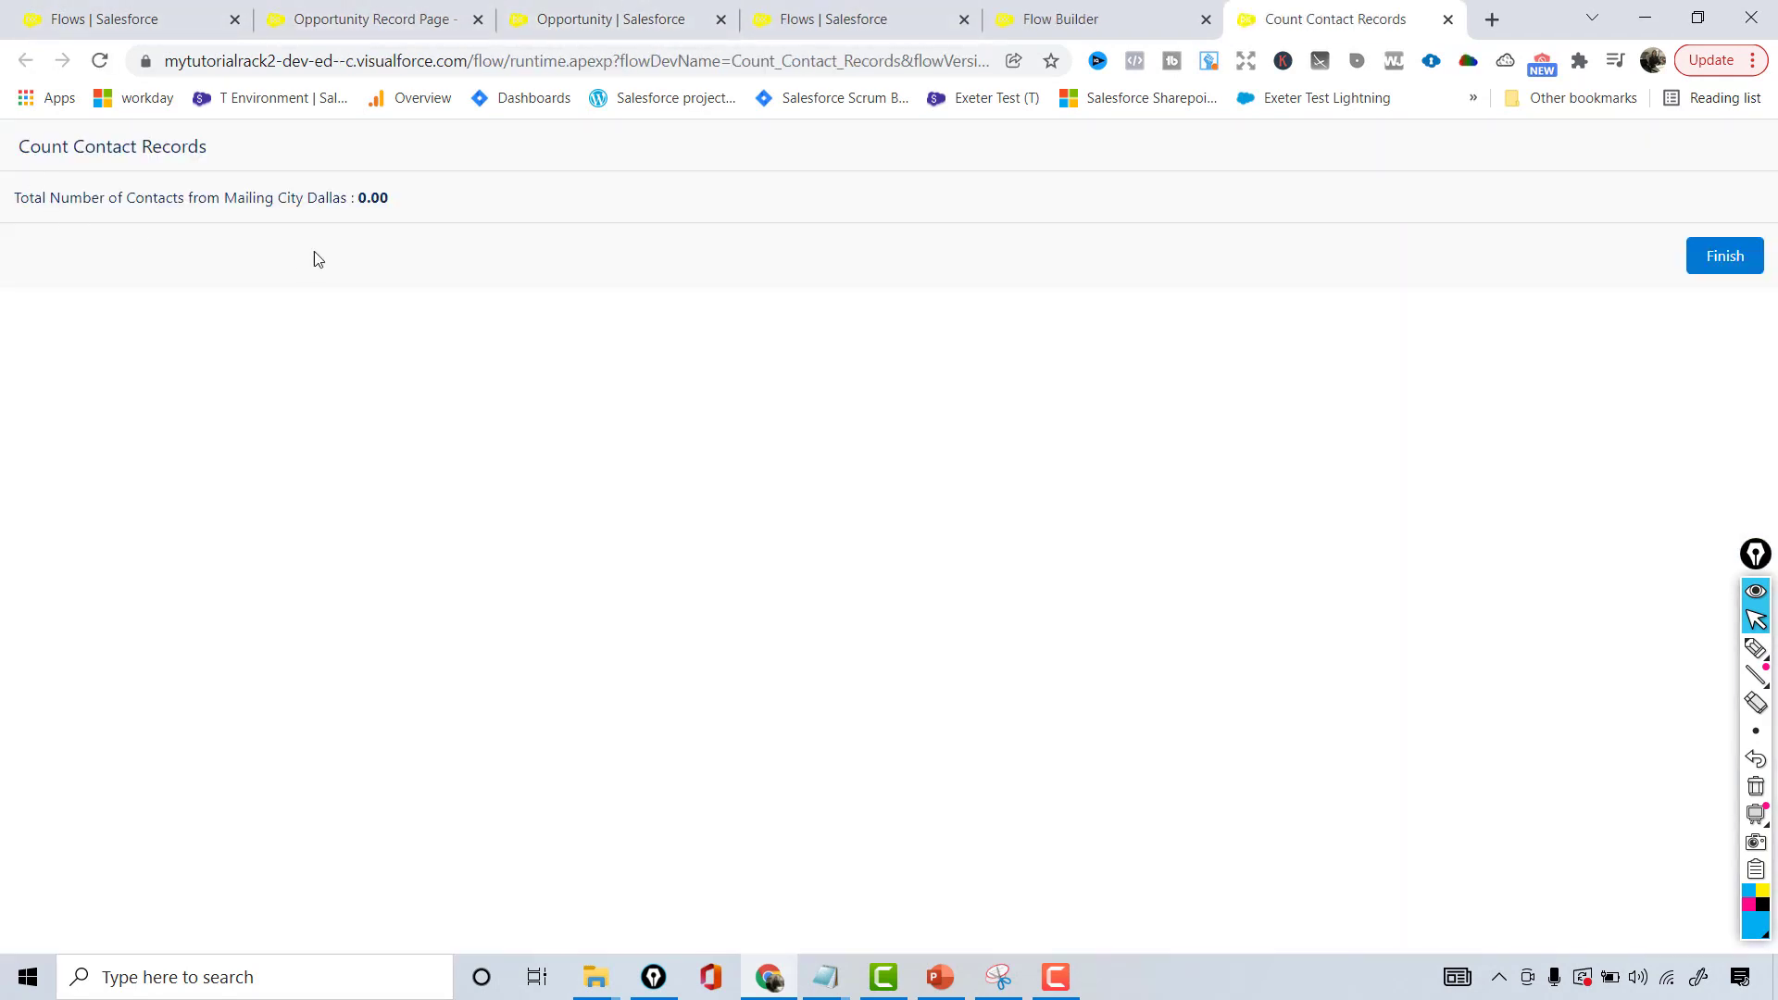
{"action": "left_click", "coordinate": [1445, 20]}
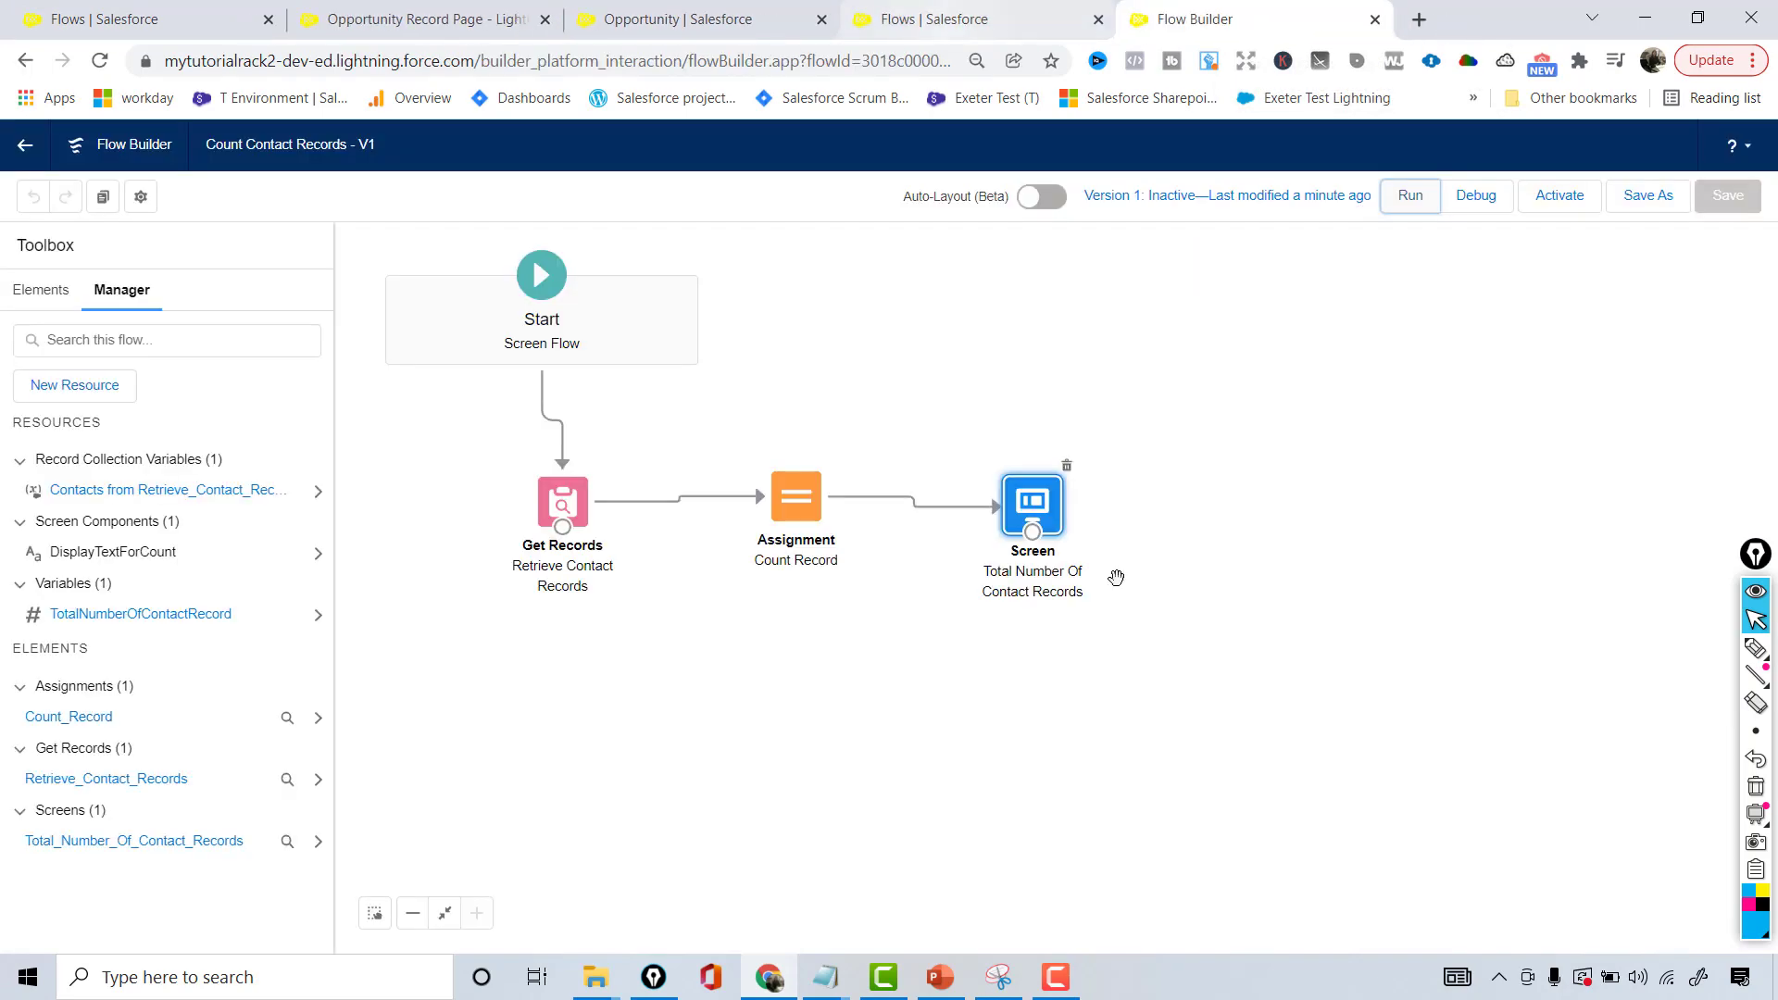
Step: Open the Developer Console from Salesforce Setup
{"action": "key", "text": "ctrl+1"}
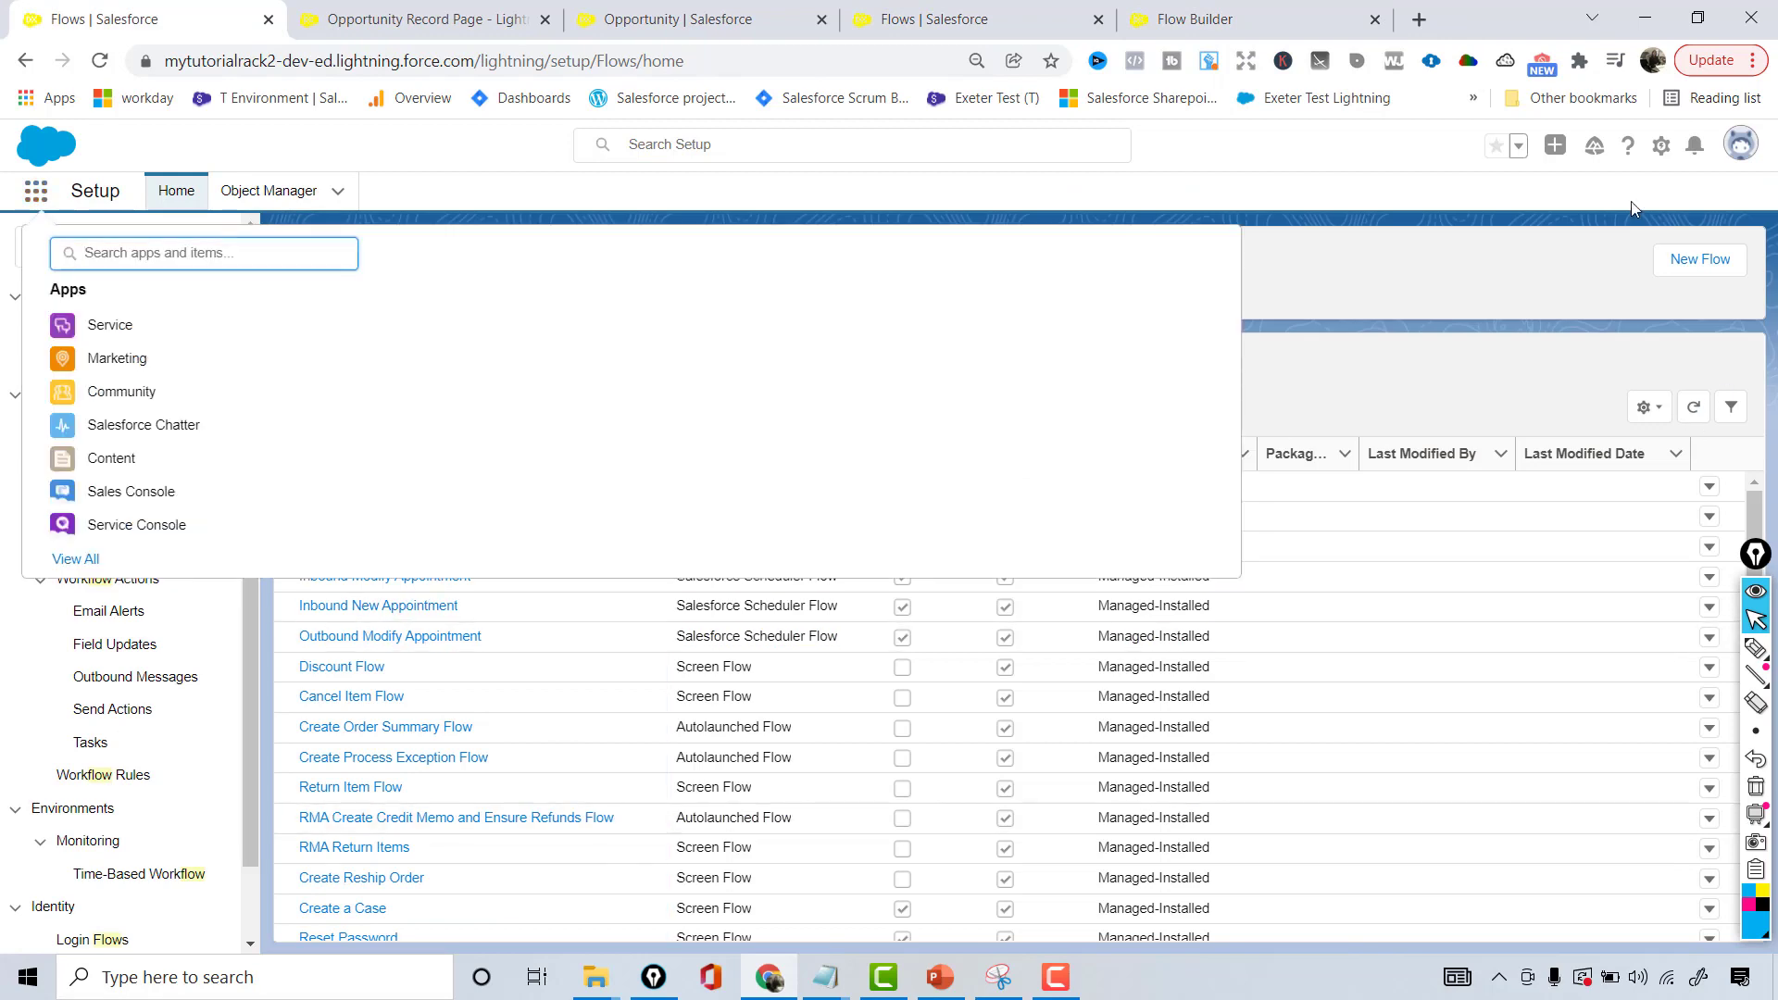
{"action": "left_click", "coordinate": [1661, 145]}
{"action": "left_click", "coordinate": [1570, 298]}
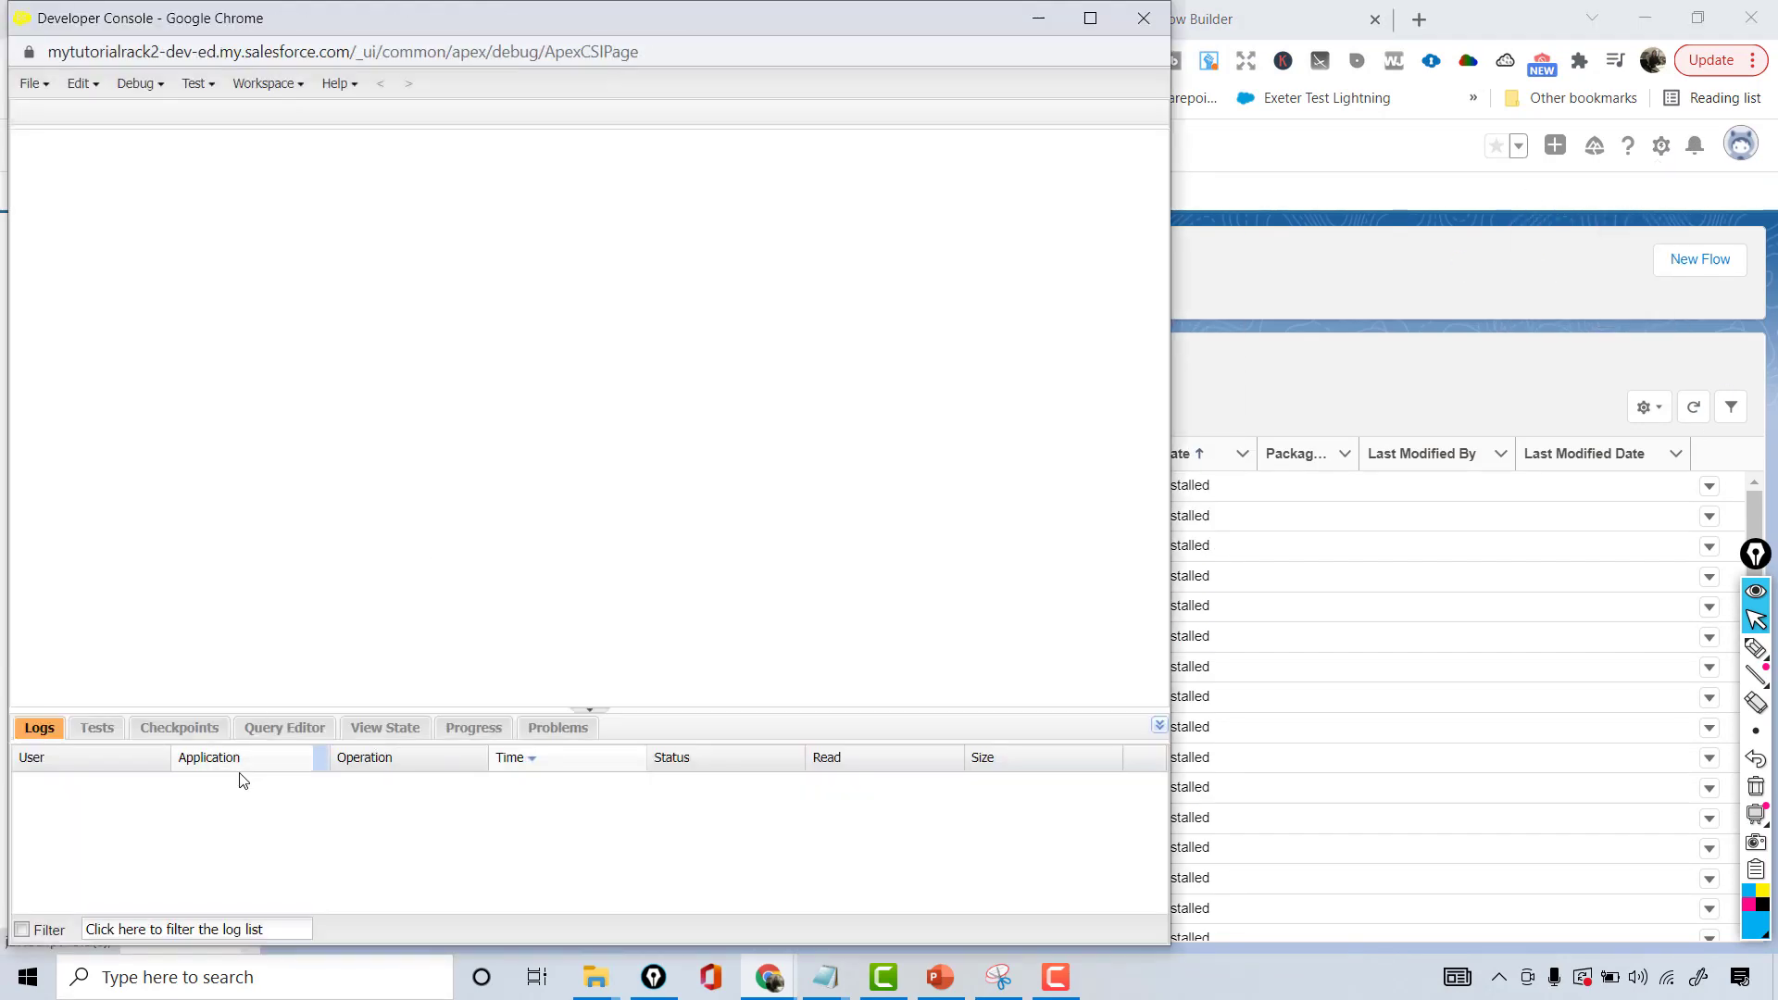
Step: Run the query "select id,mailingCity from Contact where mailingCity='Dallas'" in the query editor
{"action": "left_click", "coordinate": [261, 729]}
{"action": "type", "text": "select id,mail"}
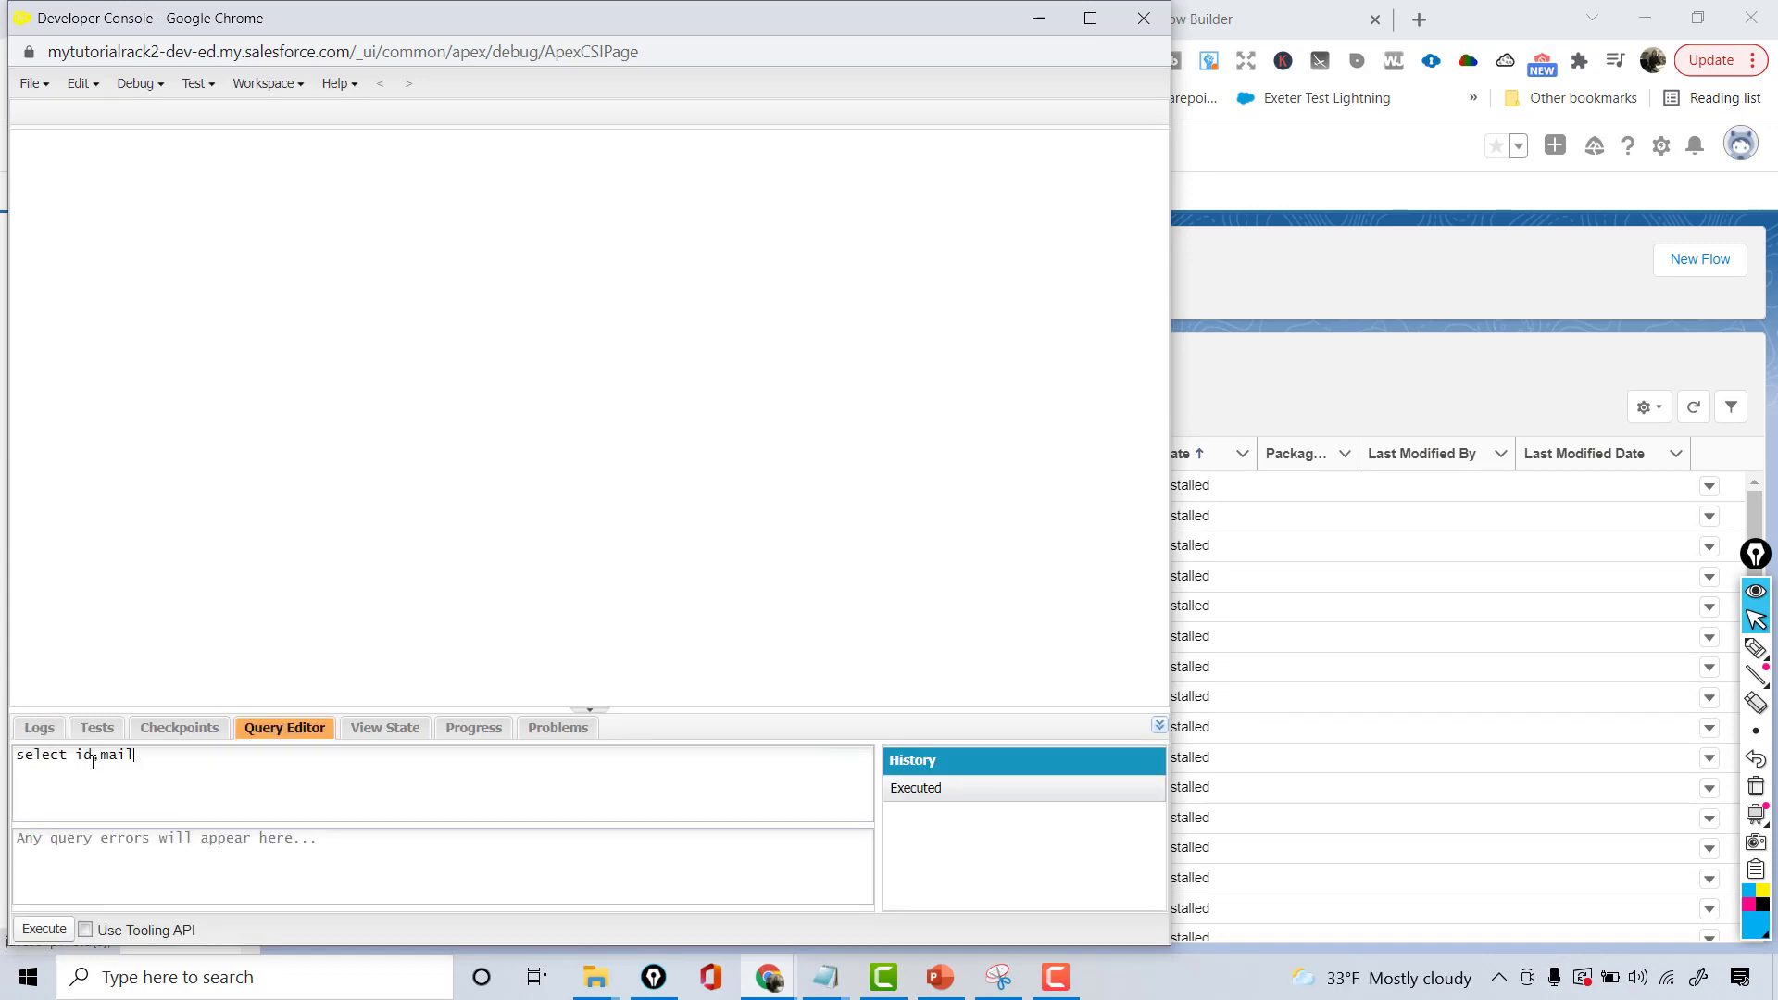
{"action": "type", "text": "ingCity from Contact where"}
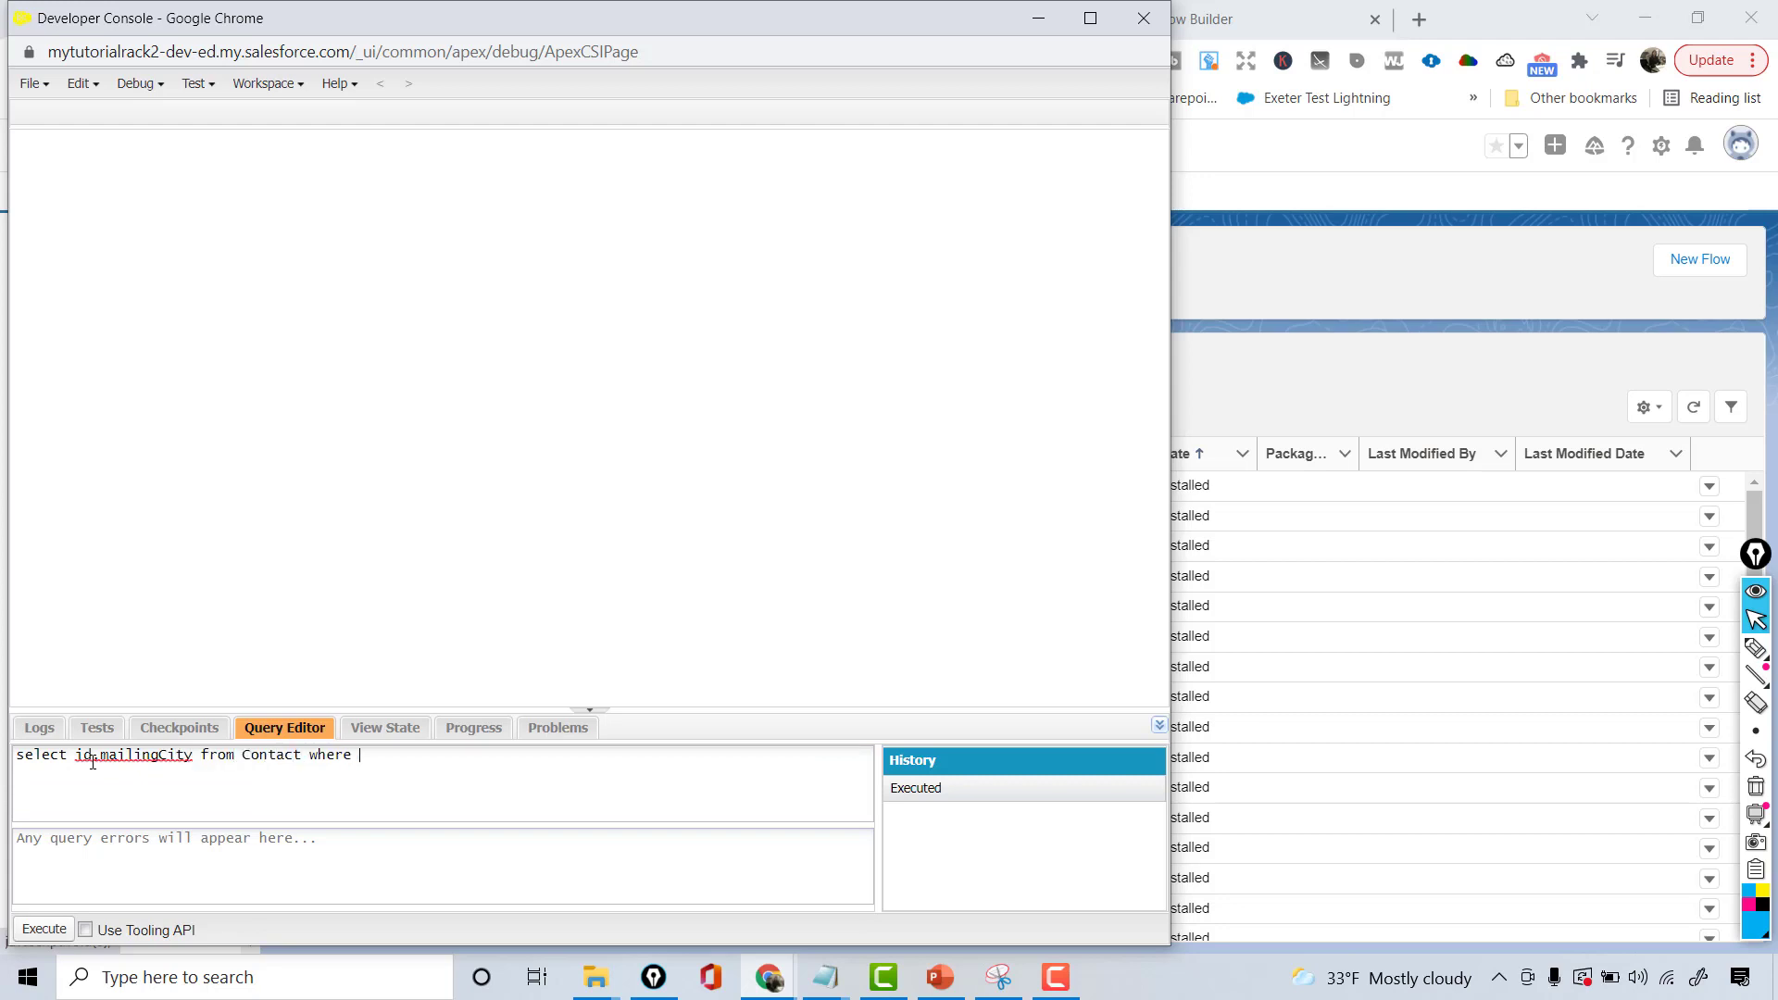
{"action": "type", "text": " mailingCity='Dallas'"}
{"action": "key", "text": "ctrl+Return"}
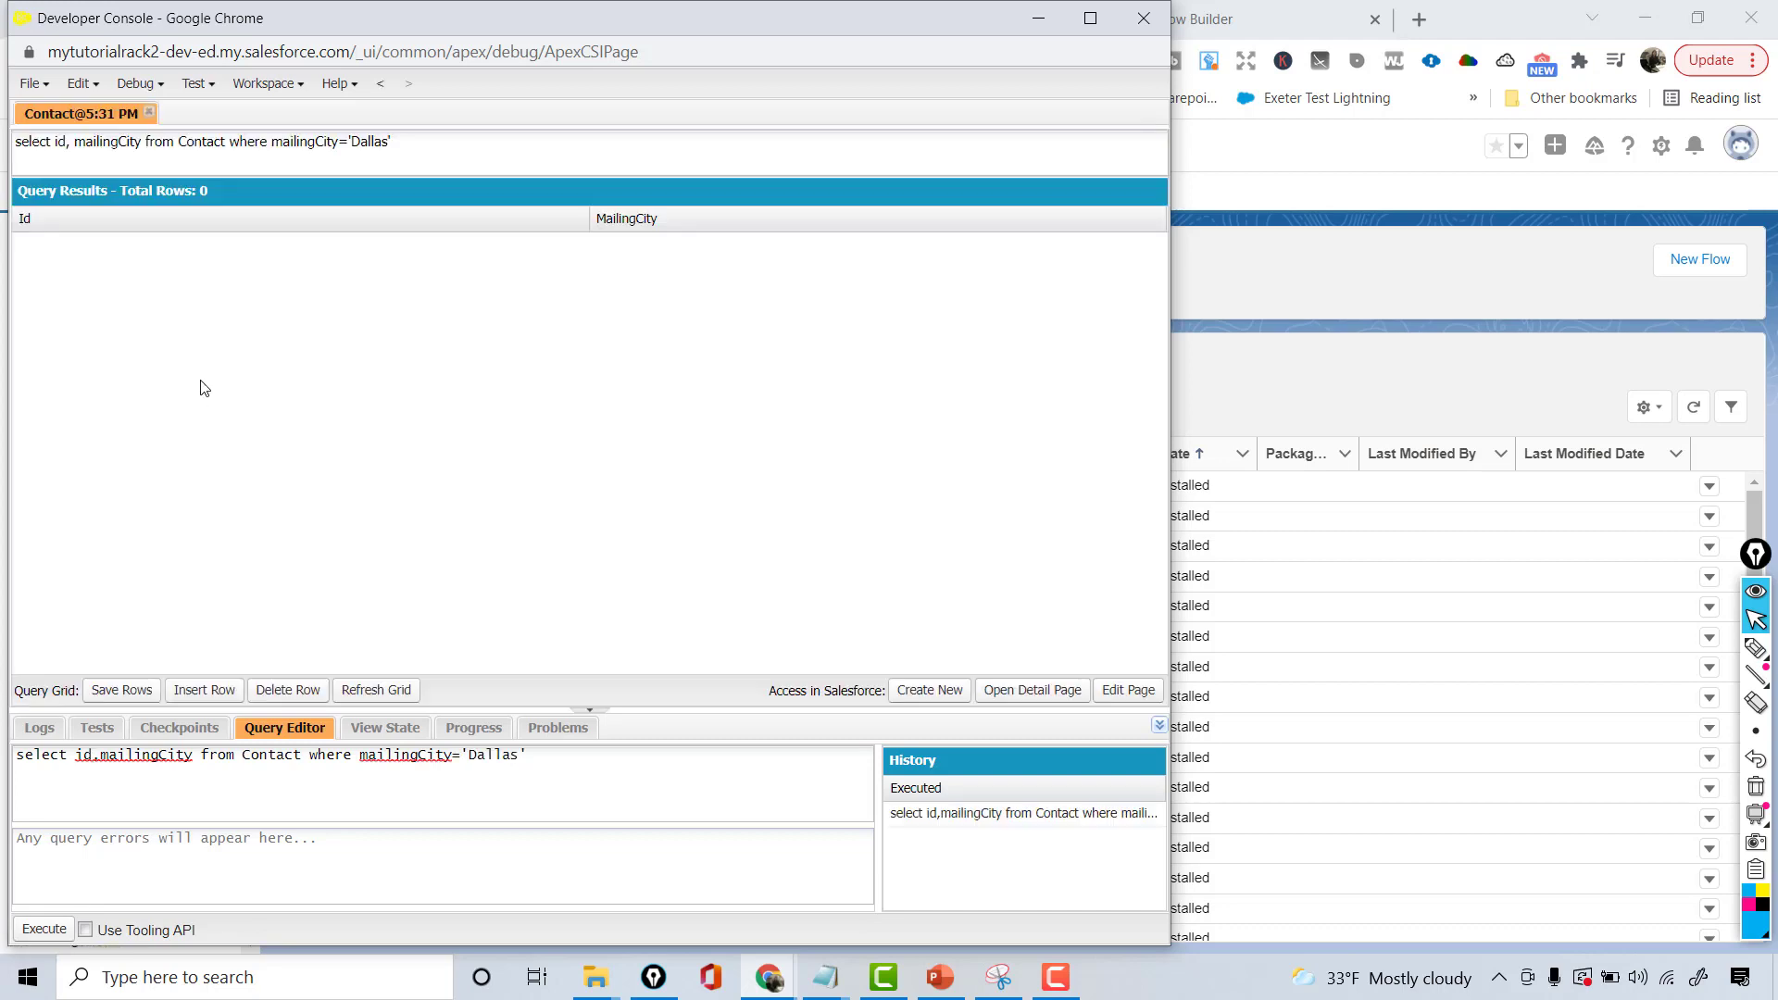
Step: Change the queried mailing city to burlington and execute the query
{"action": "double_click", "coordinate": [509, 754]}
{"action": "type", "text": "burlington"}
{"action": "left_click", "coordinate": [18, 933]}
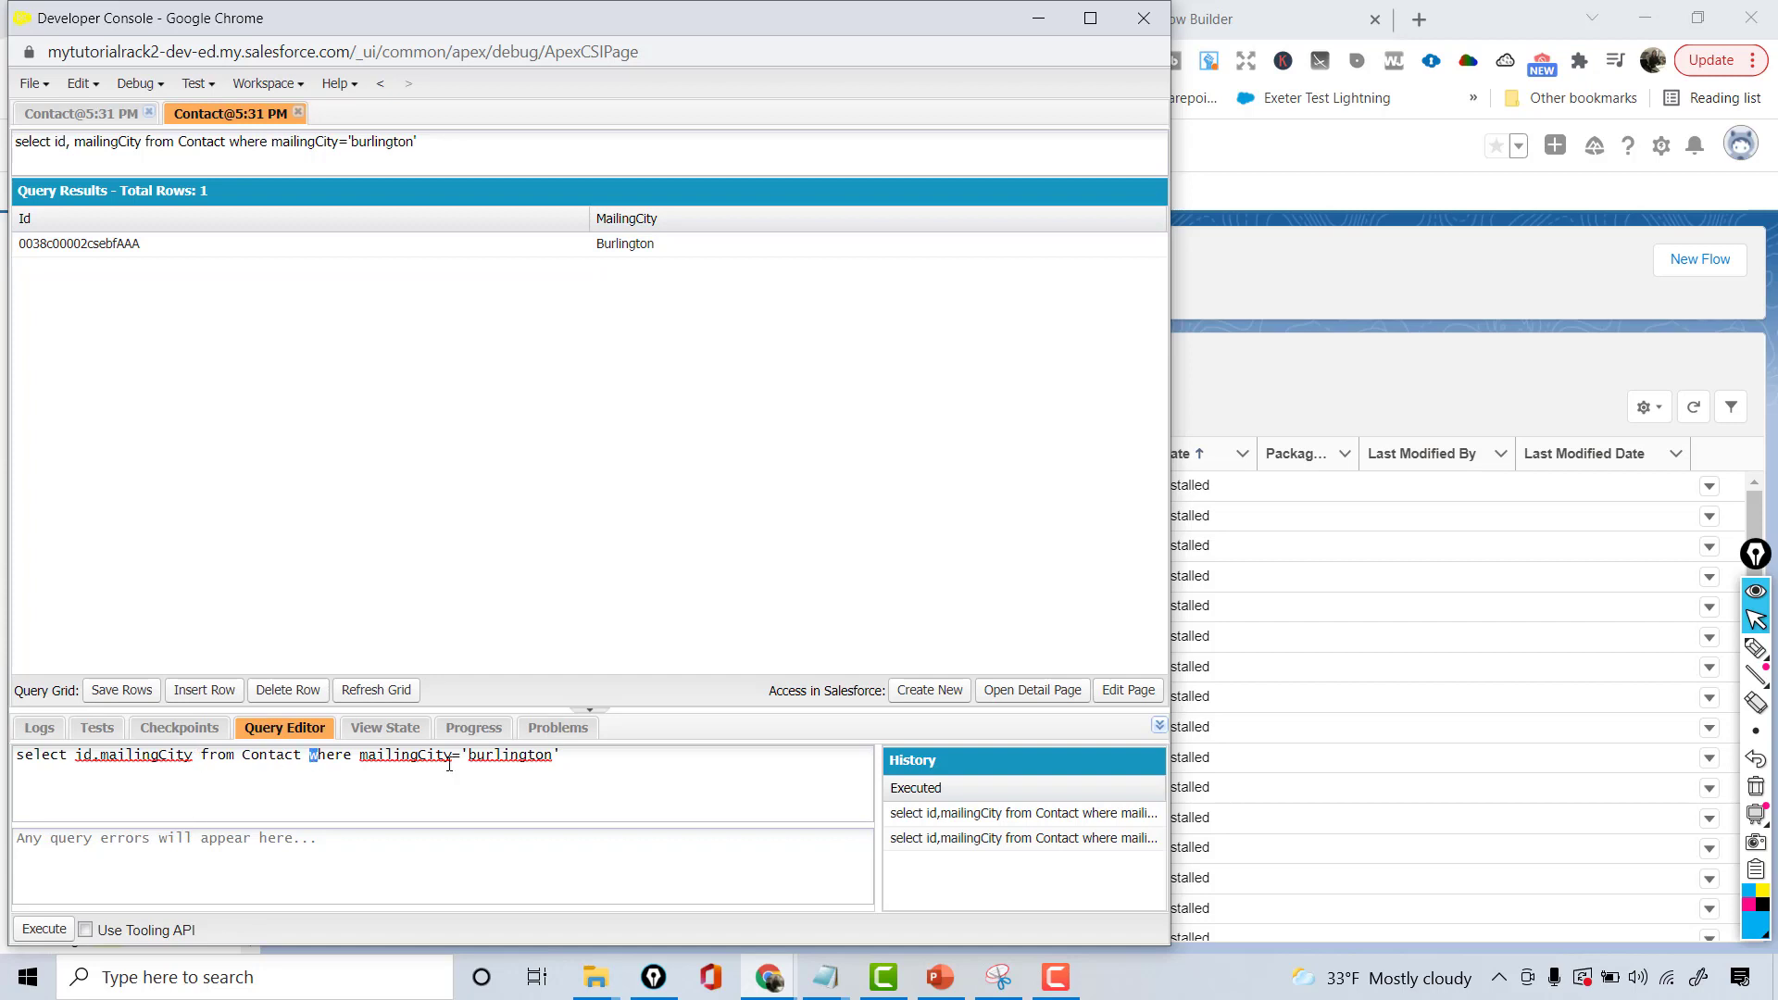
Step: Remove the where clause from the contact query and execute it for all contacts
{"action": "left_click_drag", "start_coordinate": [450, 765], "coordinate": [635, 770]}
{"action": "key", "text": "BackSpace"}
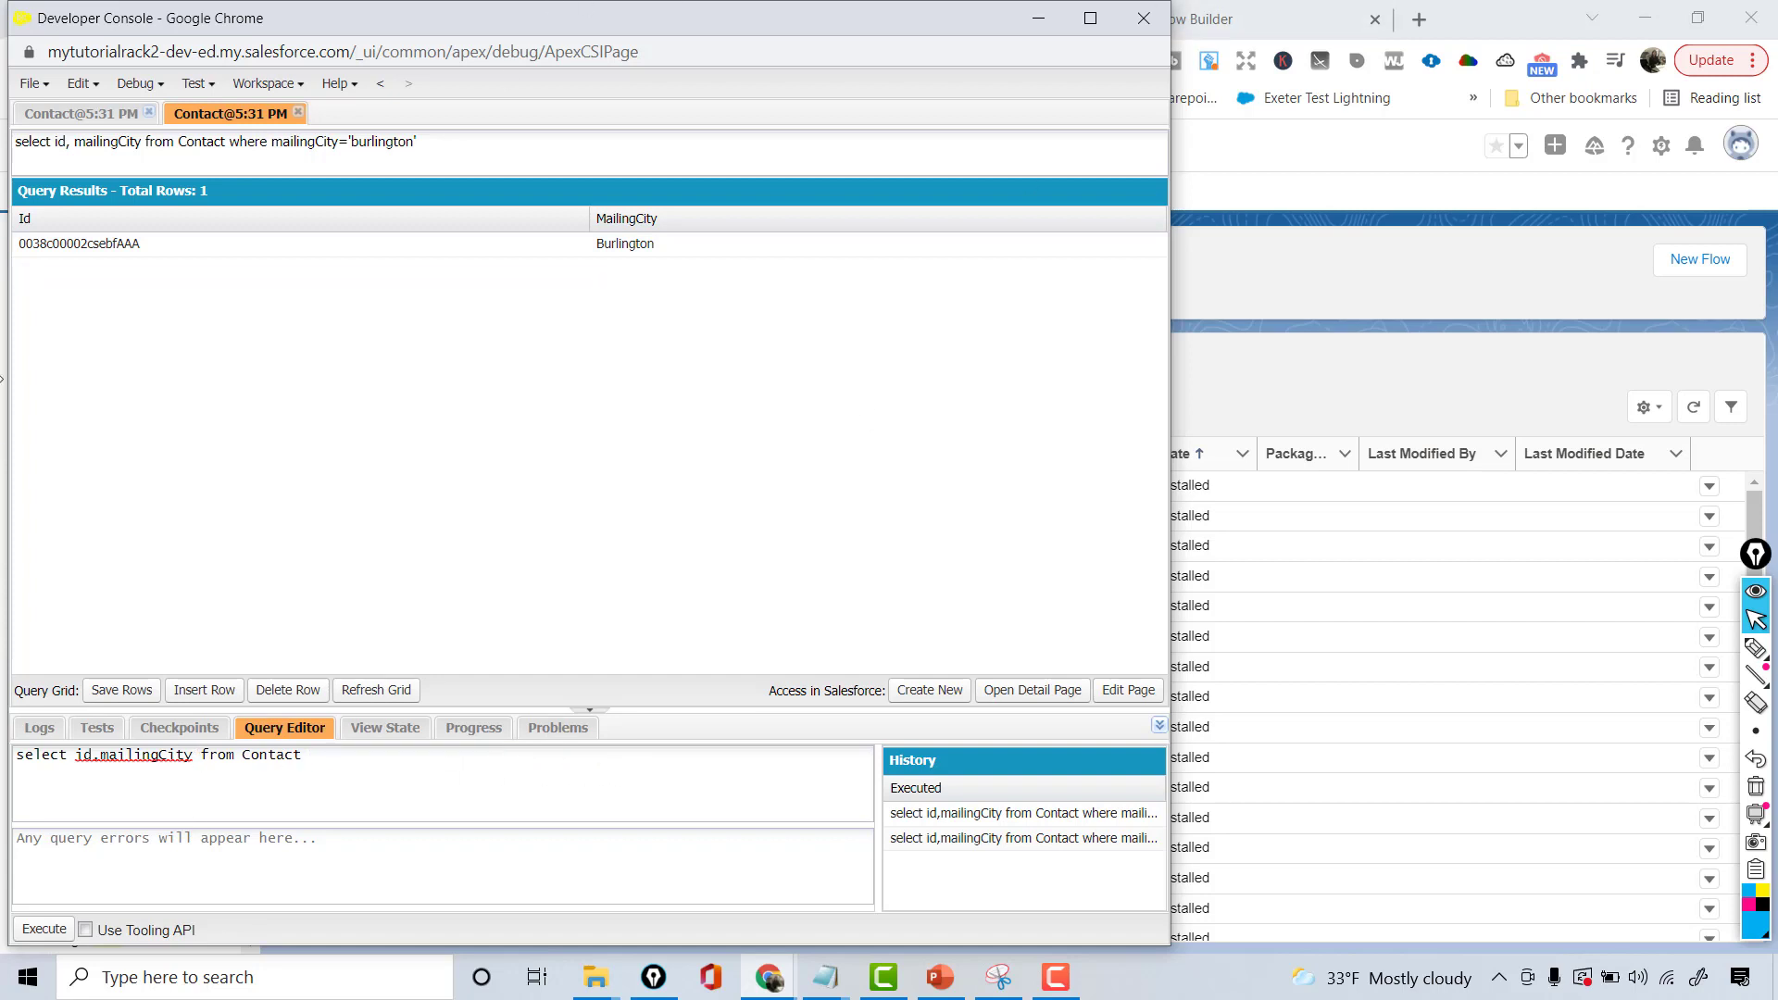
{"action": "left_click", "coordinate": [37, 929]}
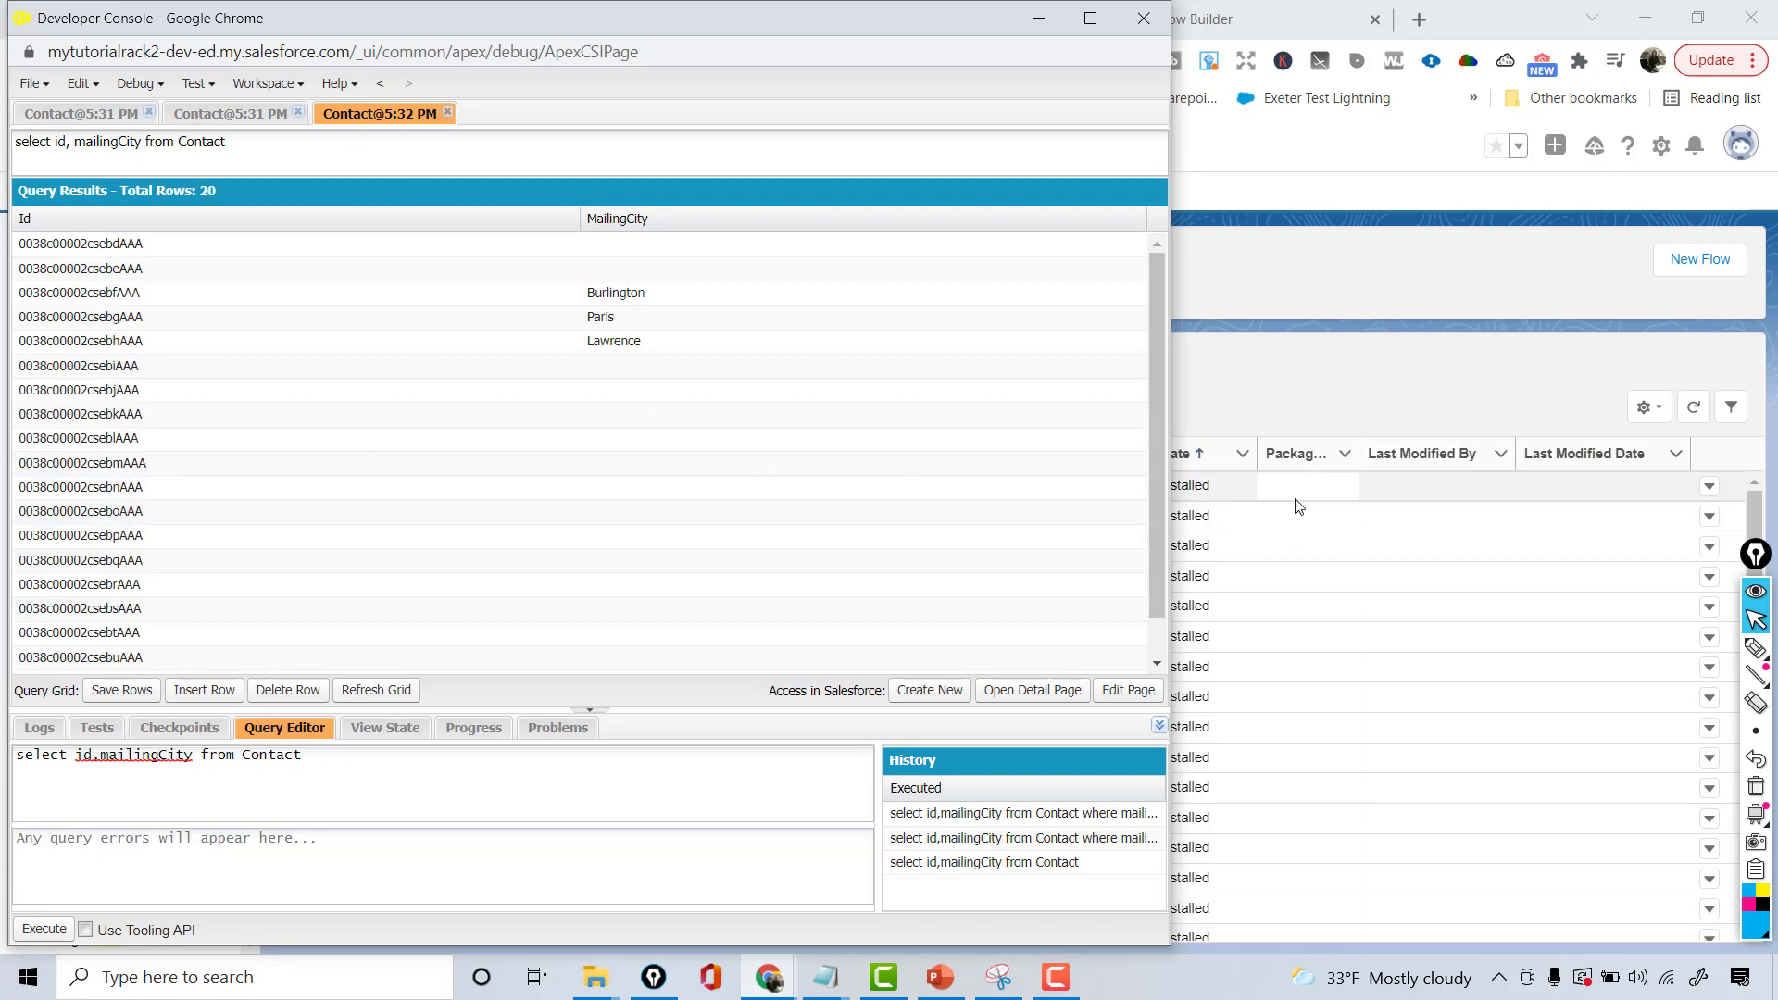
Step: Set MailingCity to Dallas for the three contacts listed directly below the Lawrence row, and save the rows
{"action": "double_click", "coordinate": [608, 368]}
{"action": "type", "text": "Dal"}
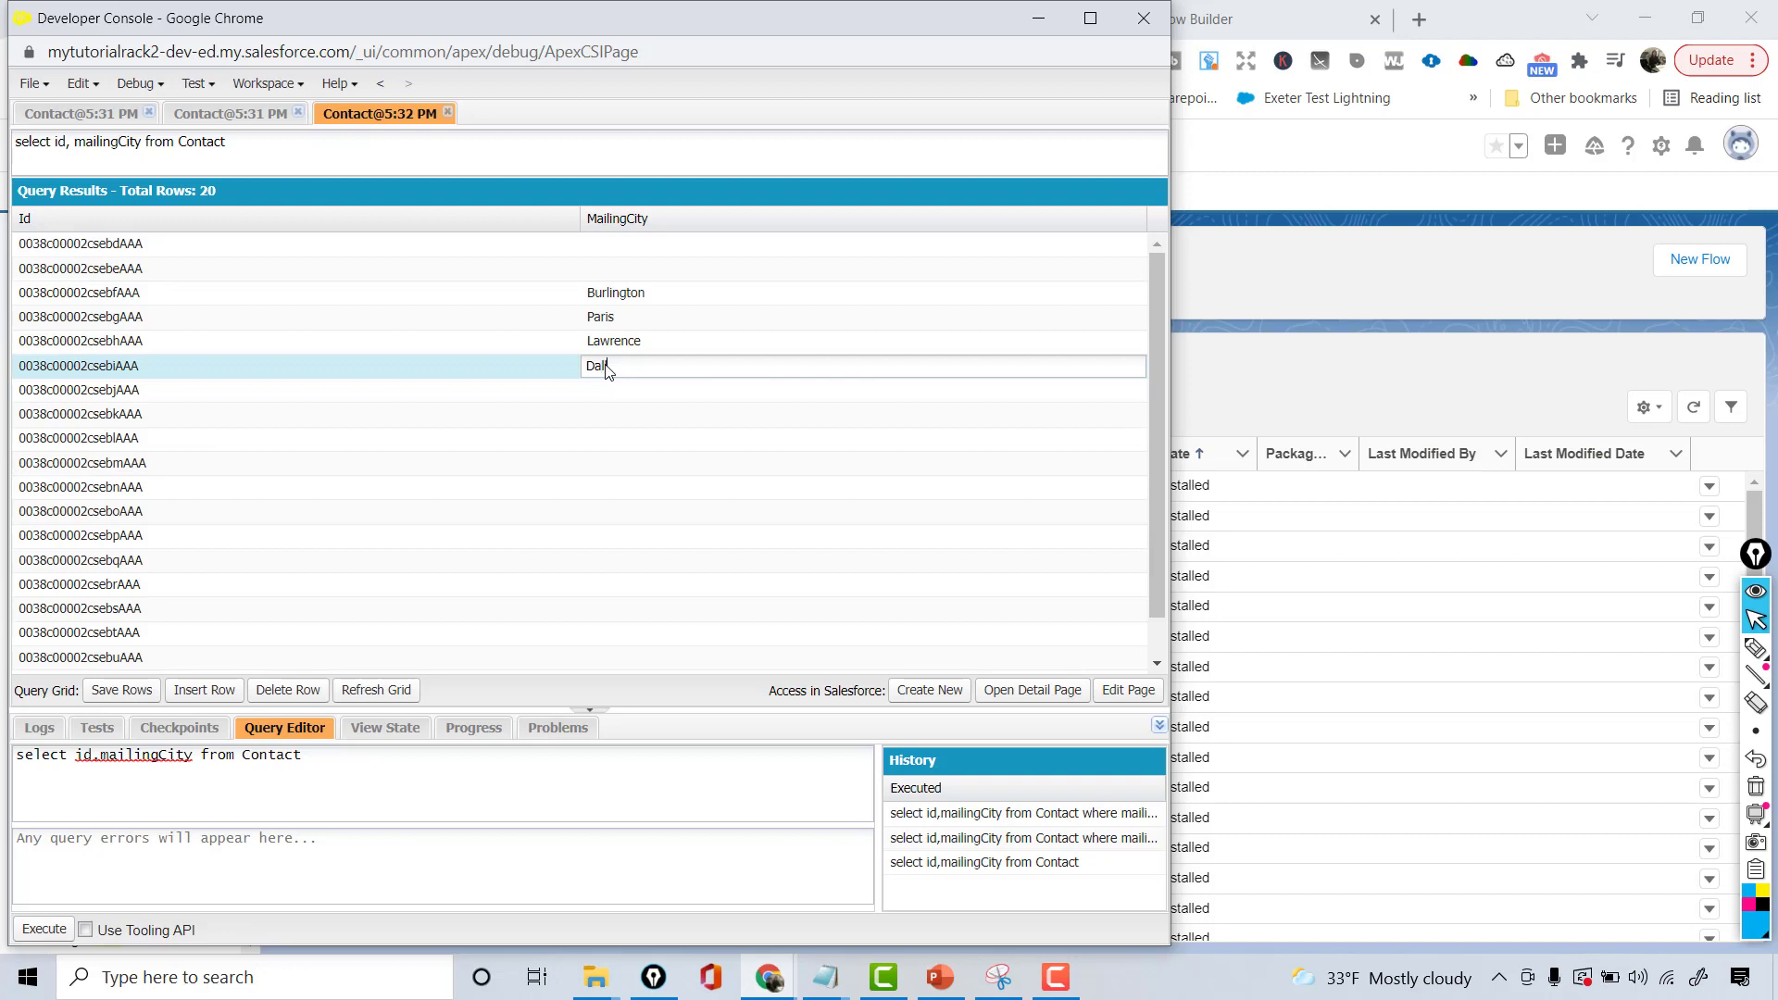
{"action": "type", "text": "las"}
{"action": "key", "text": "Return"}
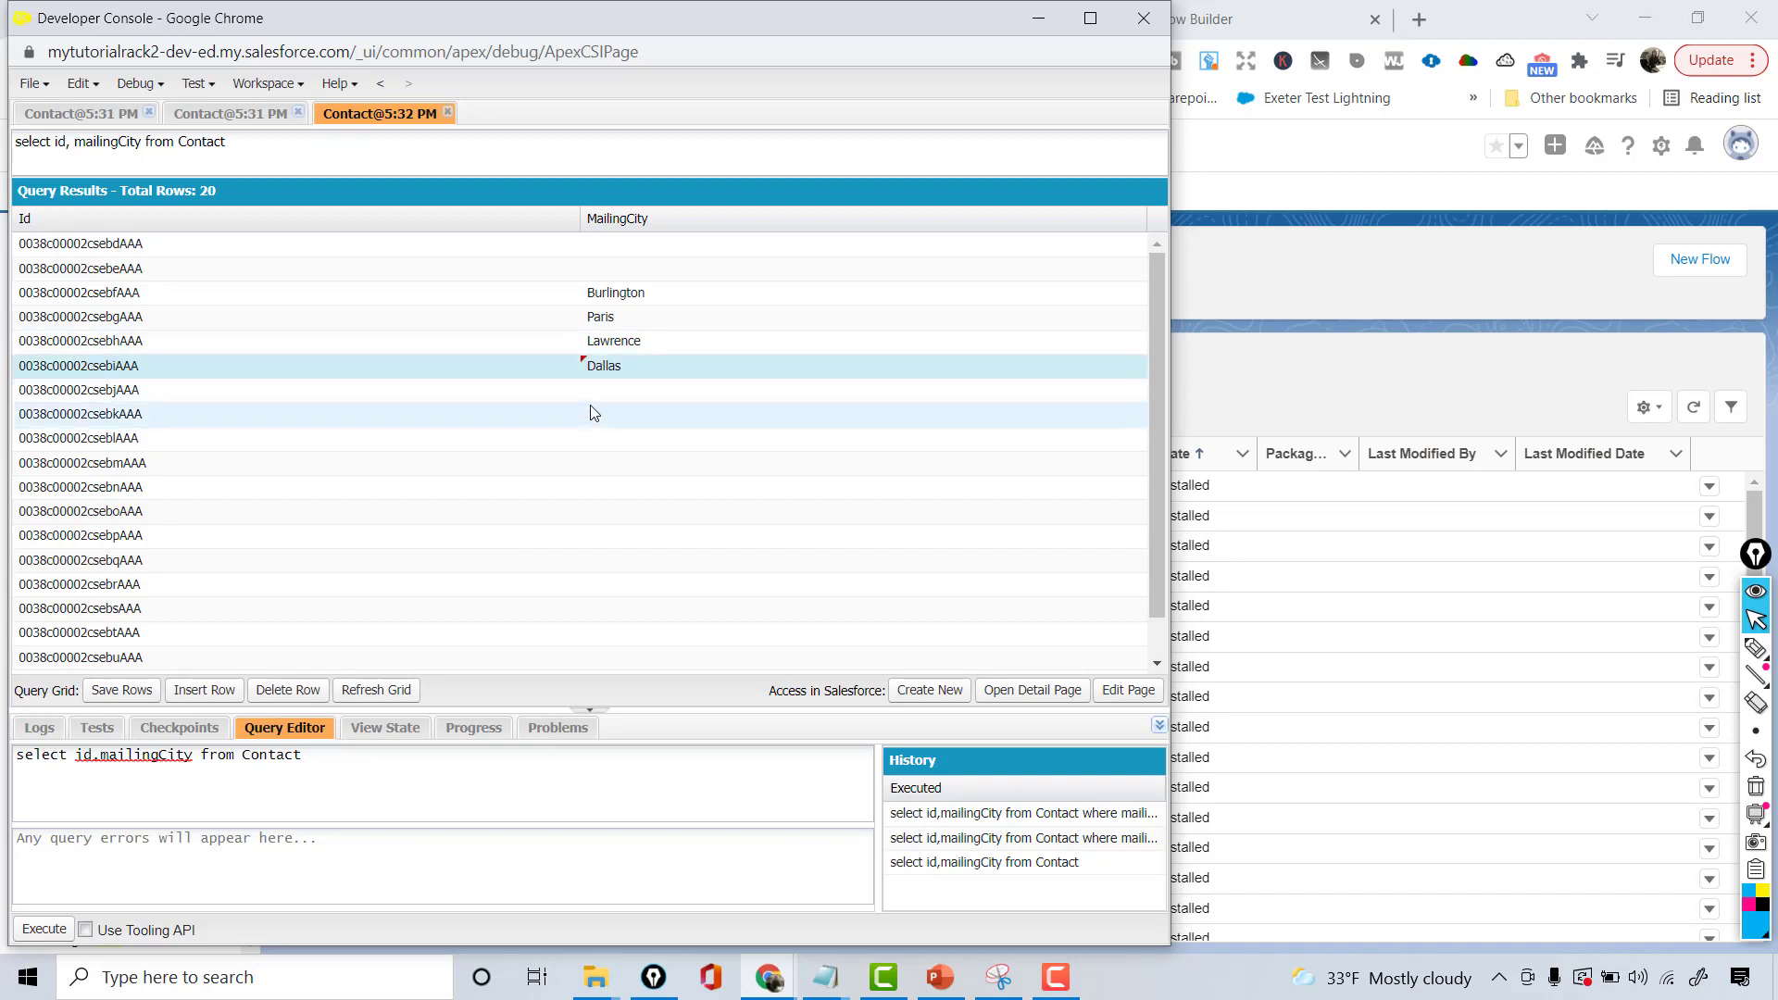
{"action": "double_click", "coordinate": [597, 390]}
{"action": "type", "text": "Dallas"}
{"action": "key", "text": "Return"}
{"action": "double_click", "coordinate": [603, 415]}
{"action": "type", "text": "Dal"}
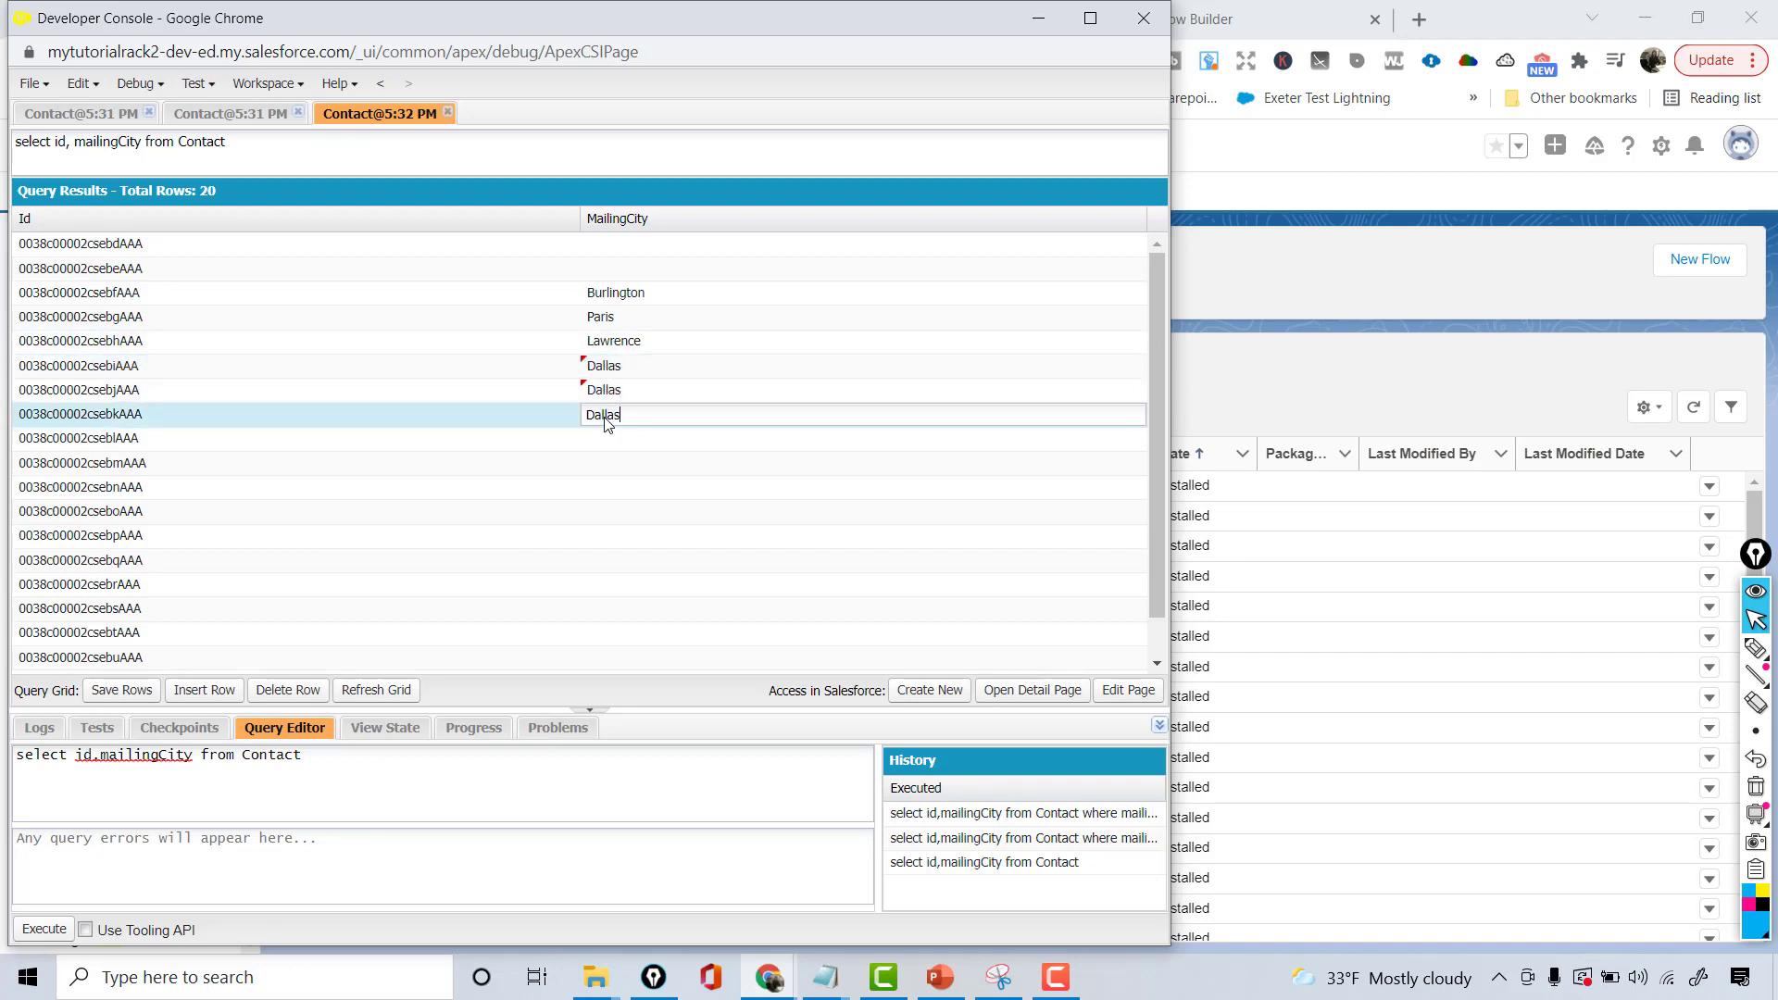
{"action": "left_click", "coordinate": [125, 687]}
{"action": "left_click", "coordinate": [128, 692]}
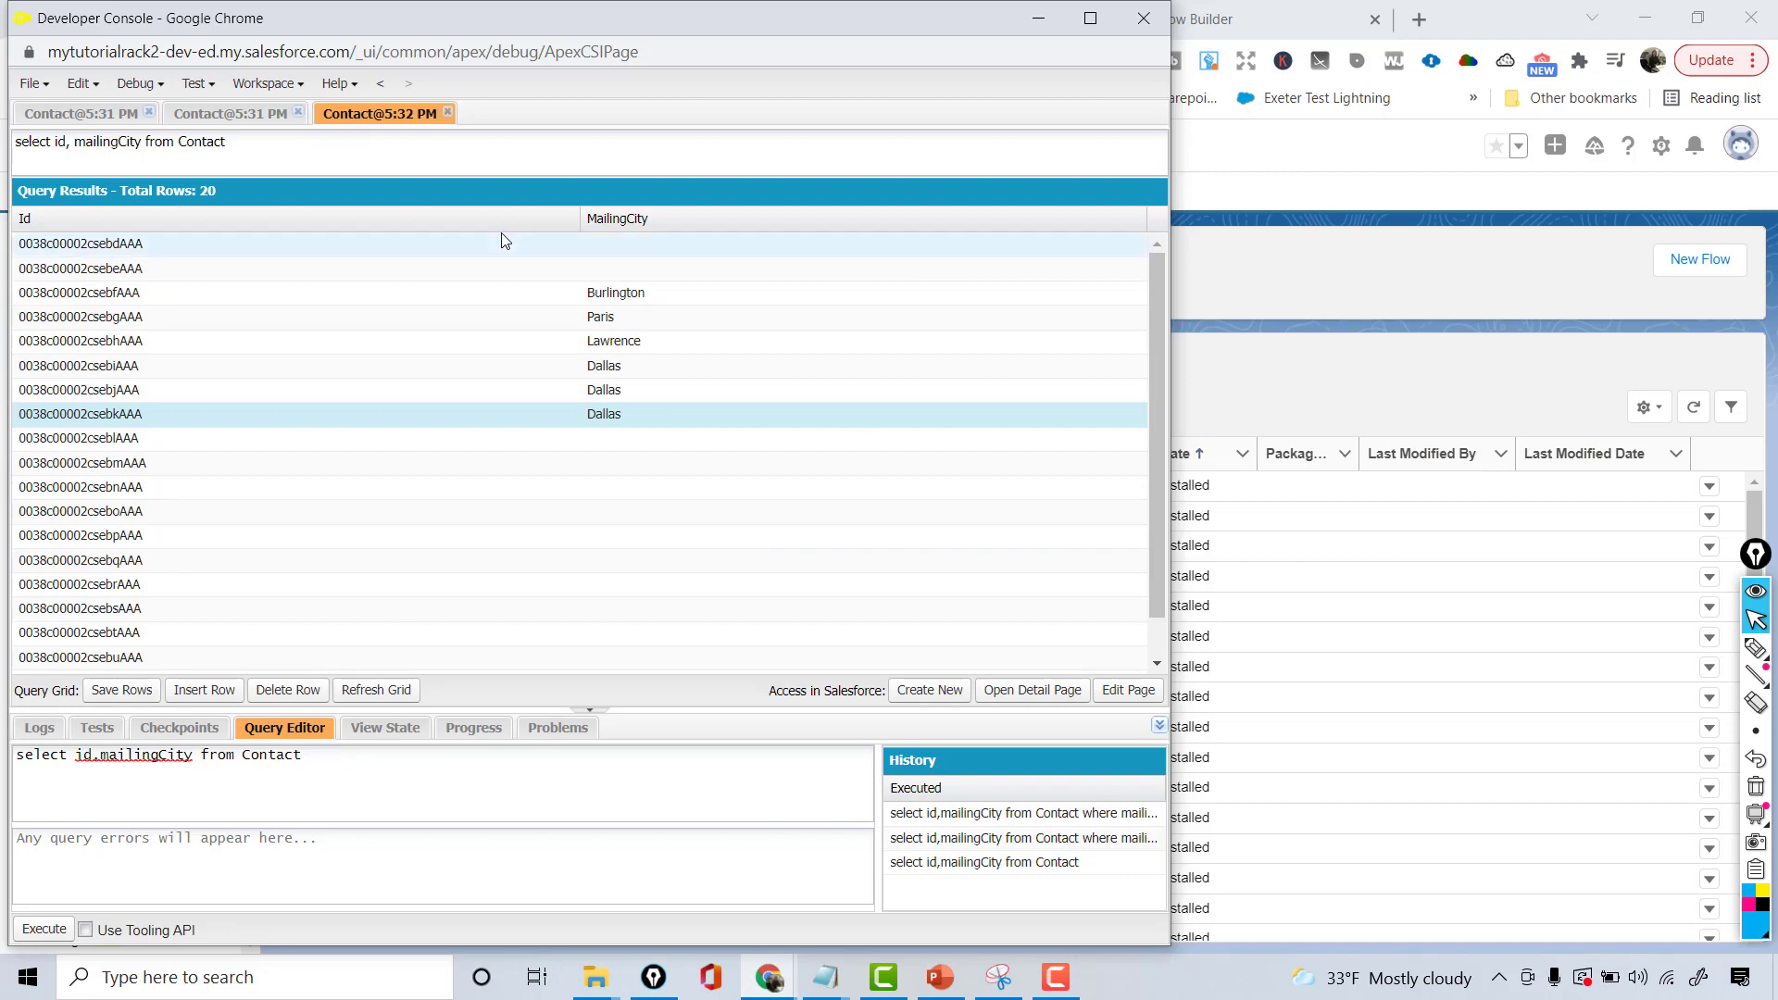
Step: Close the all-contacts results, add "where mailingCity='Dallas'" to the contact query, and execute it
{"action": "left_click", "coordinate": [448, 112]}
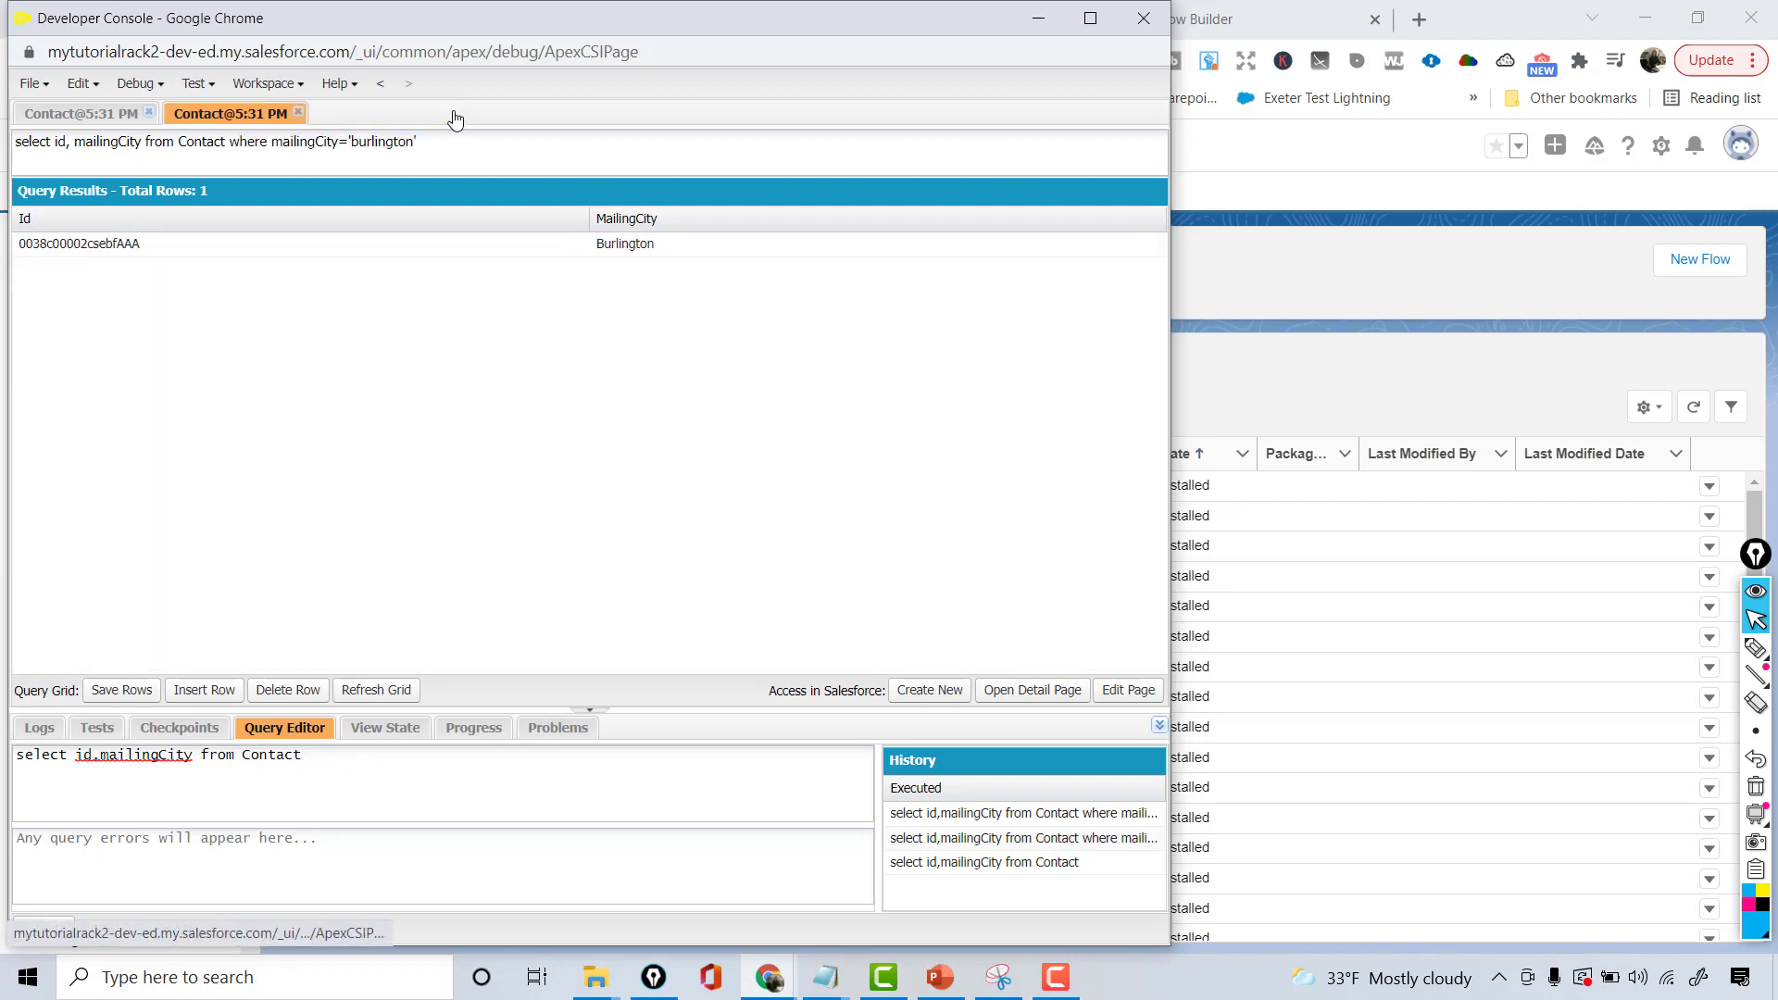
{"action": "left_click", "coordinate": [351, 803]}
{"action": "type", "text": "where mailingCity=Dallas"}
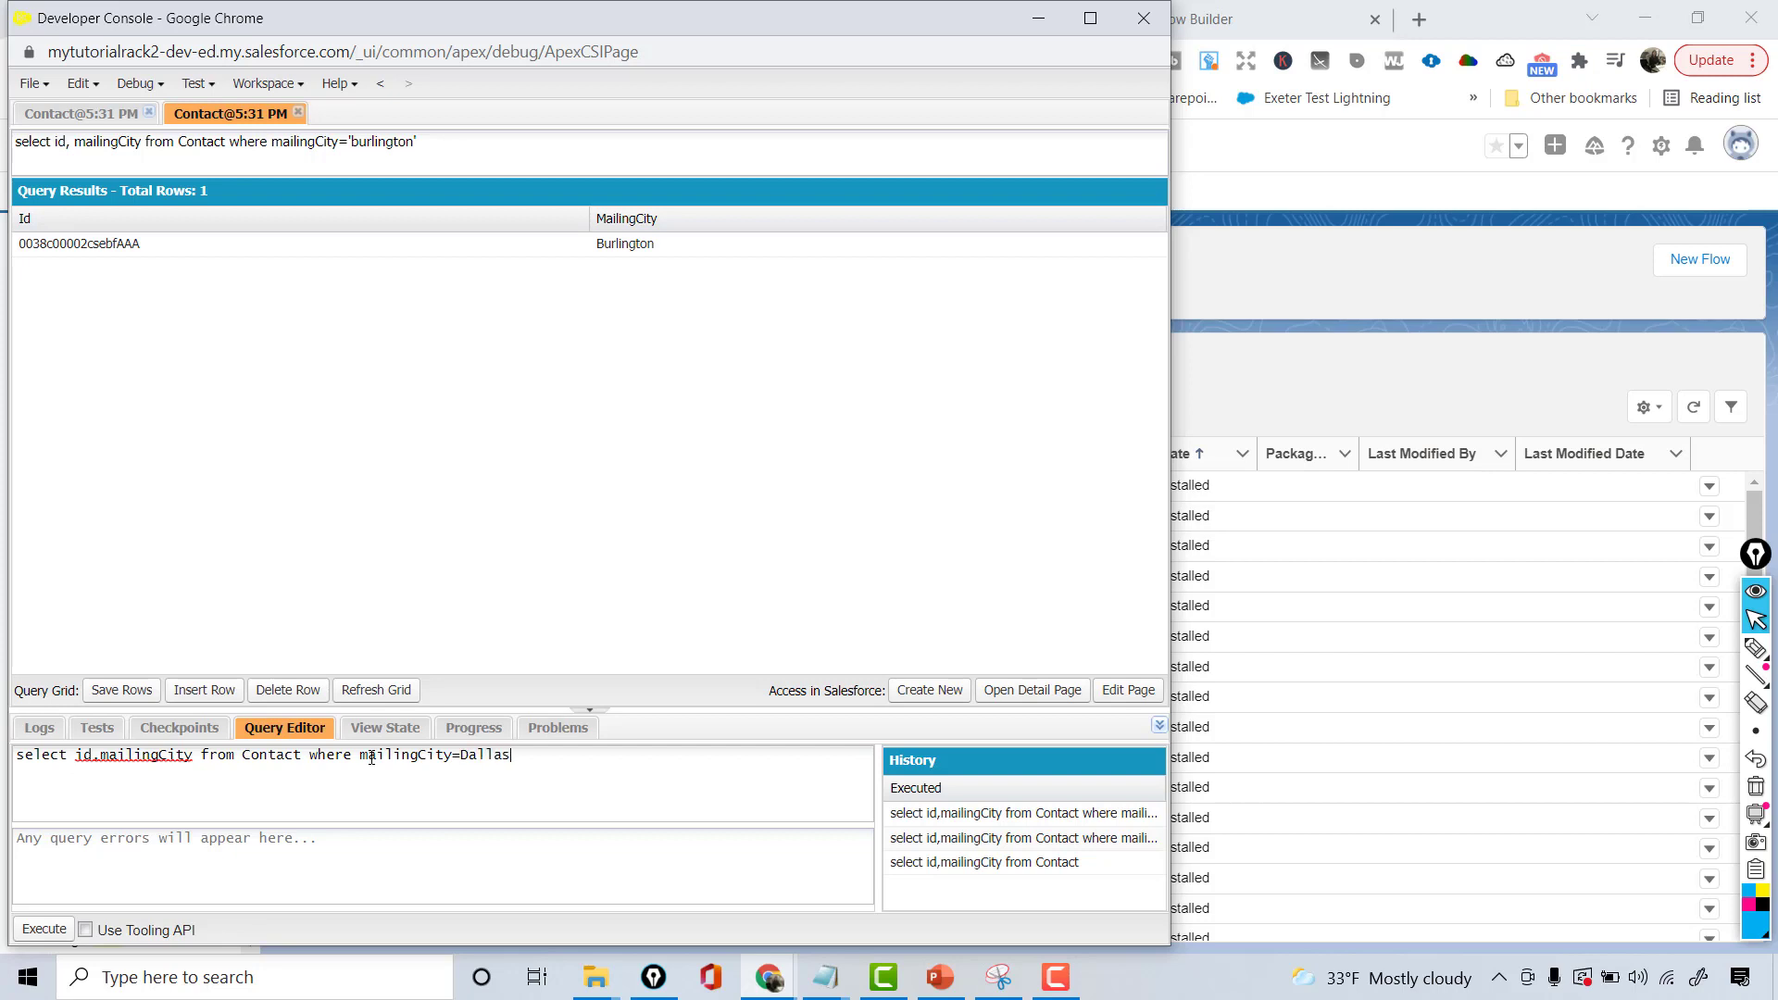
{"action": "left_click", "coordinate": [460, 756]}
{"action": "type", "text": "'"}
{"action": "left_click", "coordinate": [45, 930]}
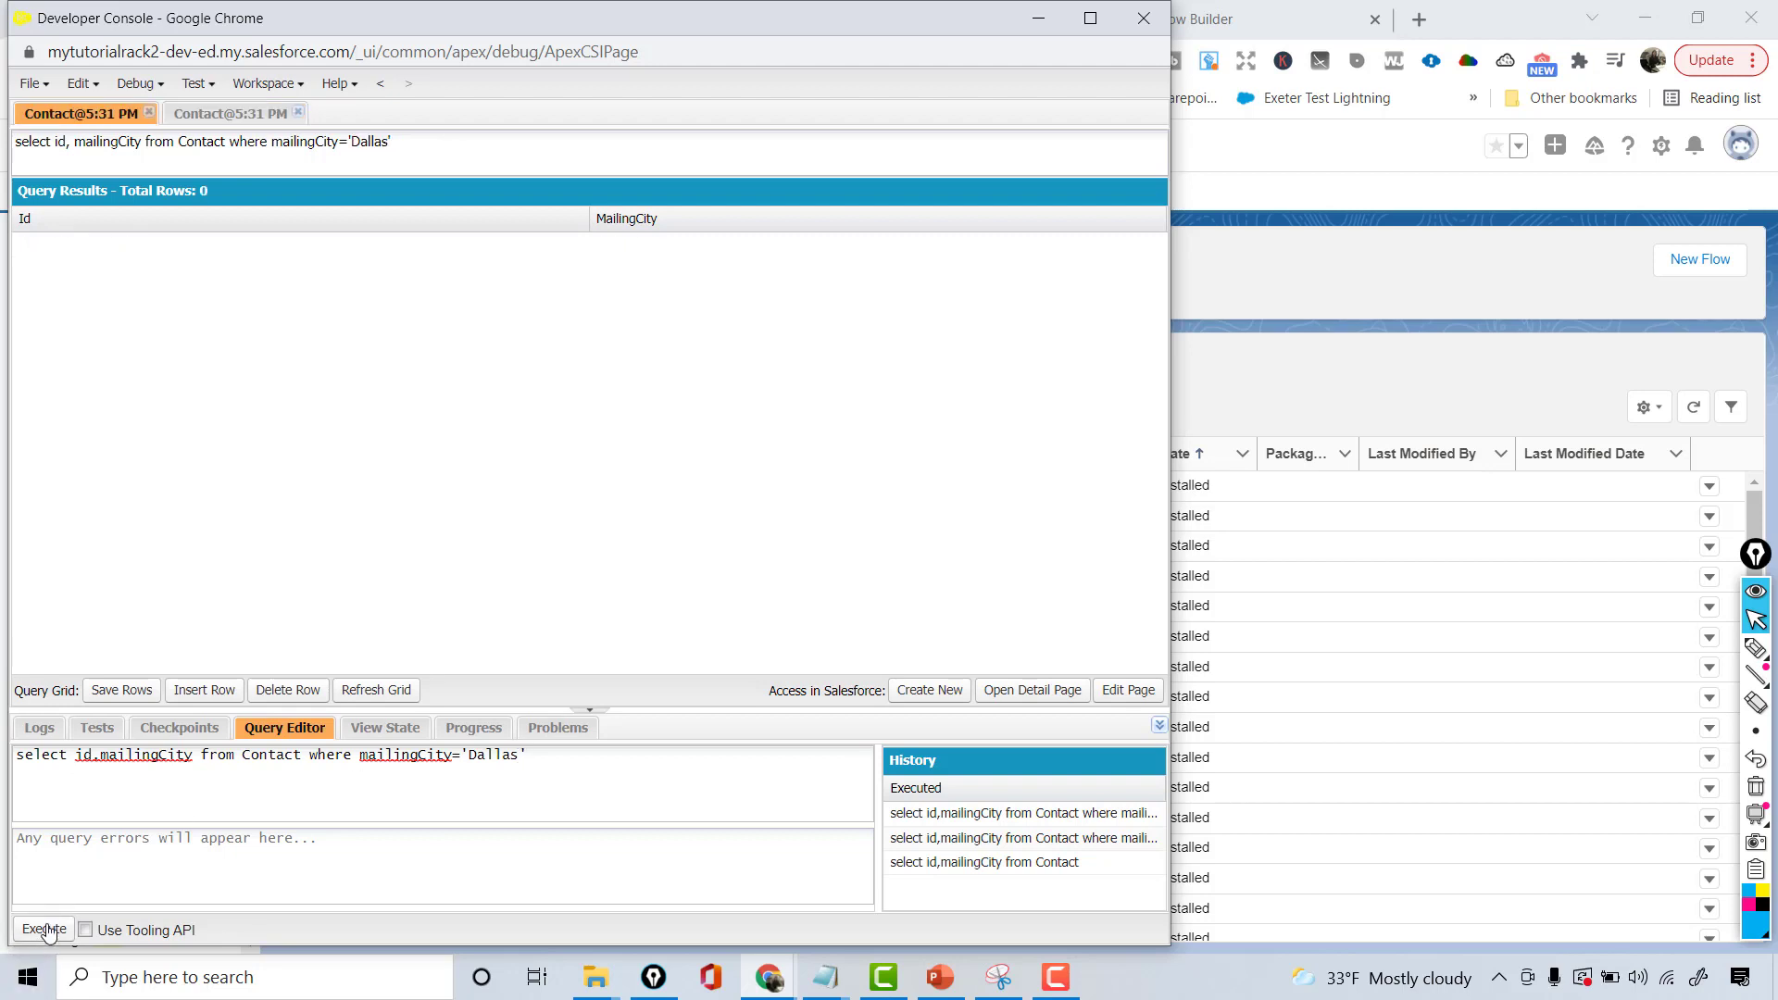
{"action": "left_click", "coordinate": [45, 930]}
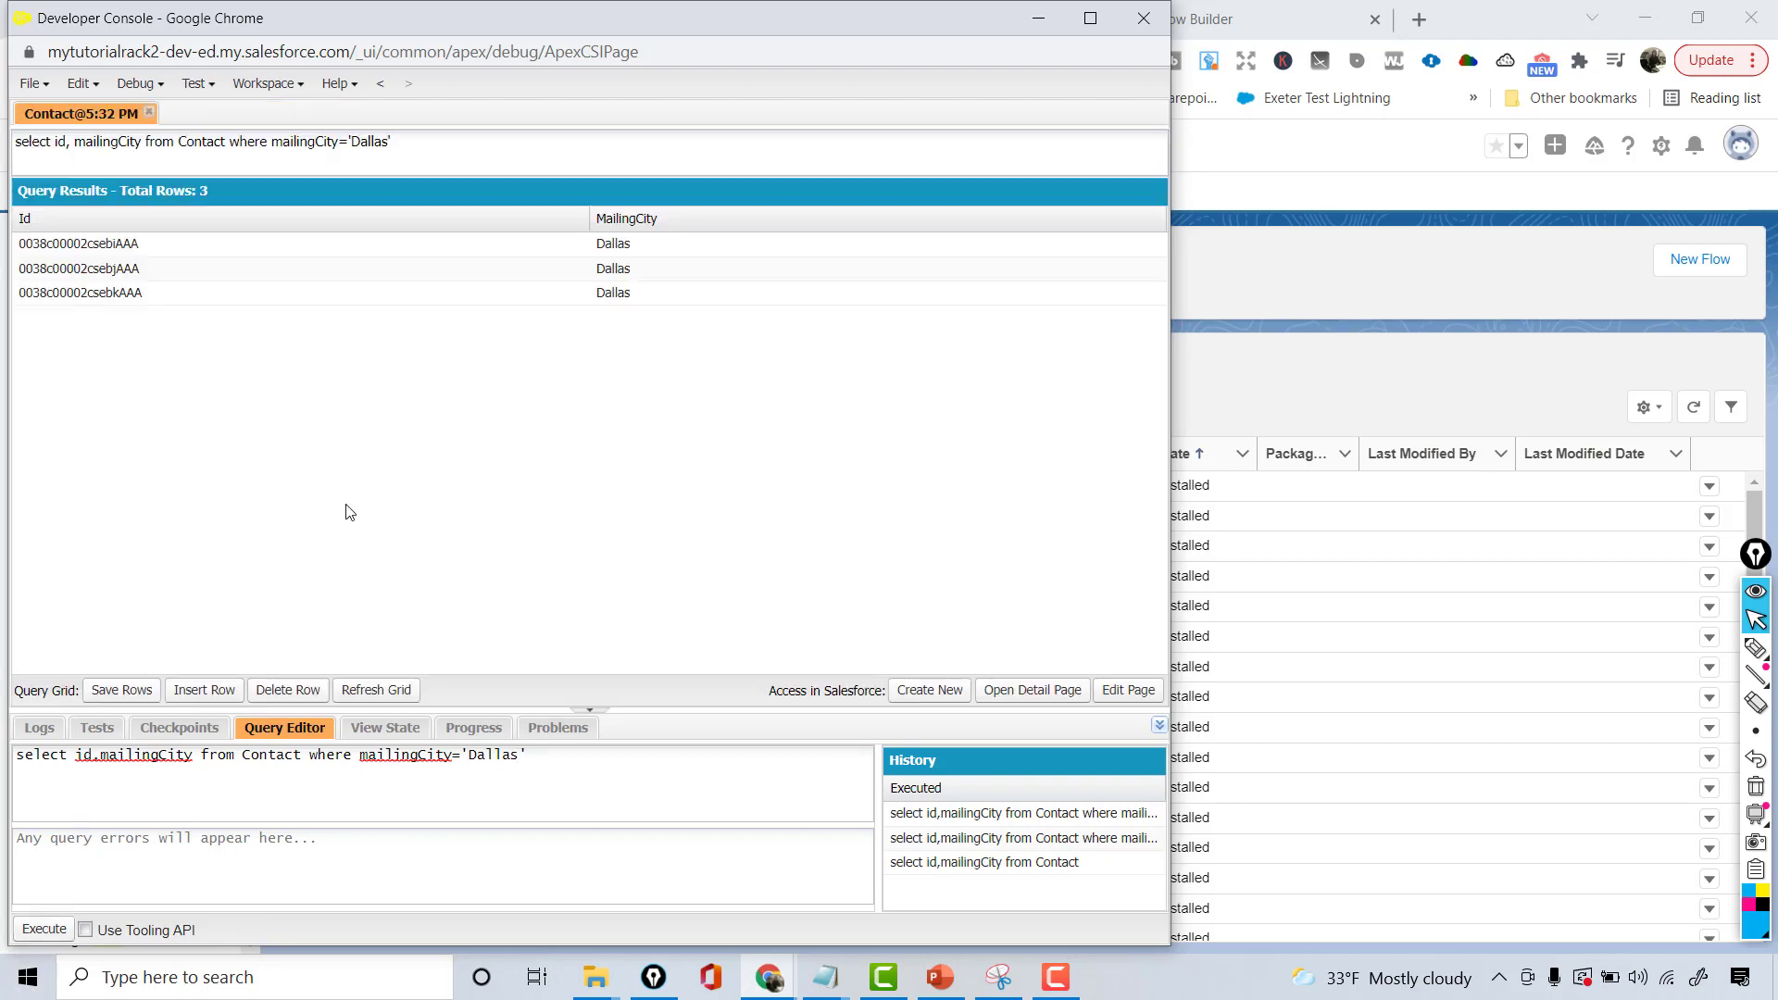
Step: Switch to Flow Builder and run the Count Contact Records flow to check the Dallas contact count
{"action": "left_click", "coordinate": [1374, 322]}
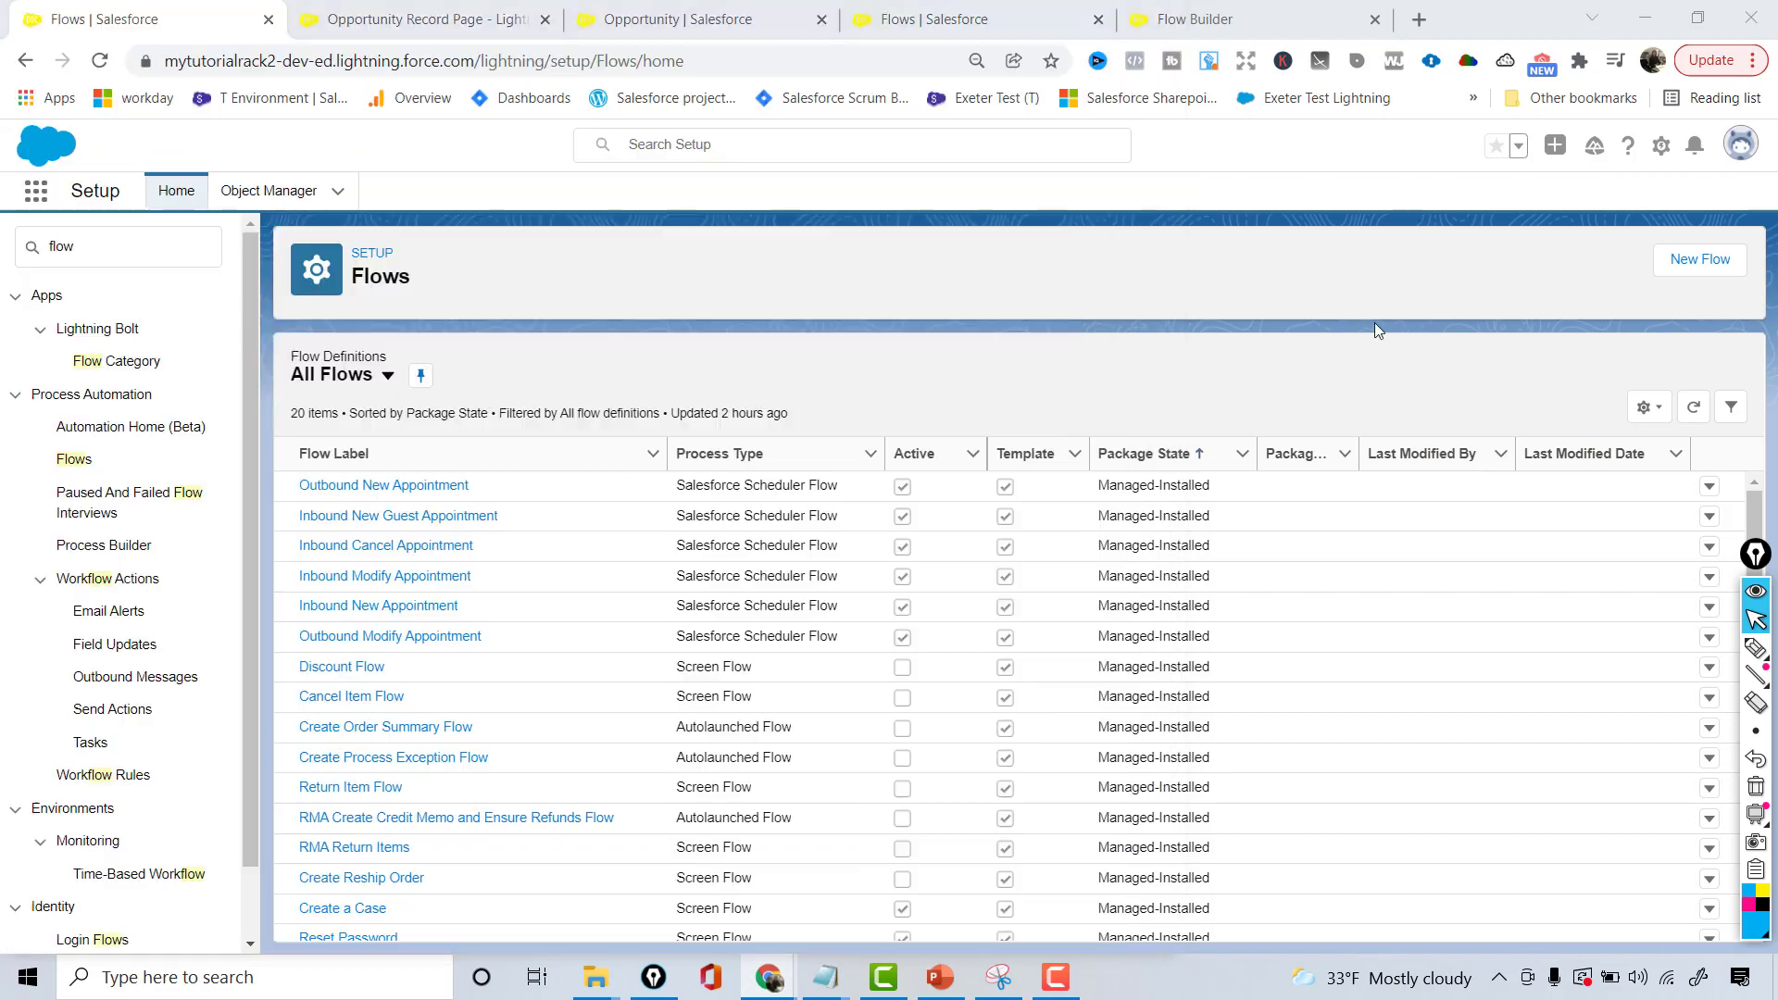
{"action": "left_click", "coordinate": [1206, 18]}
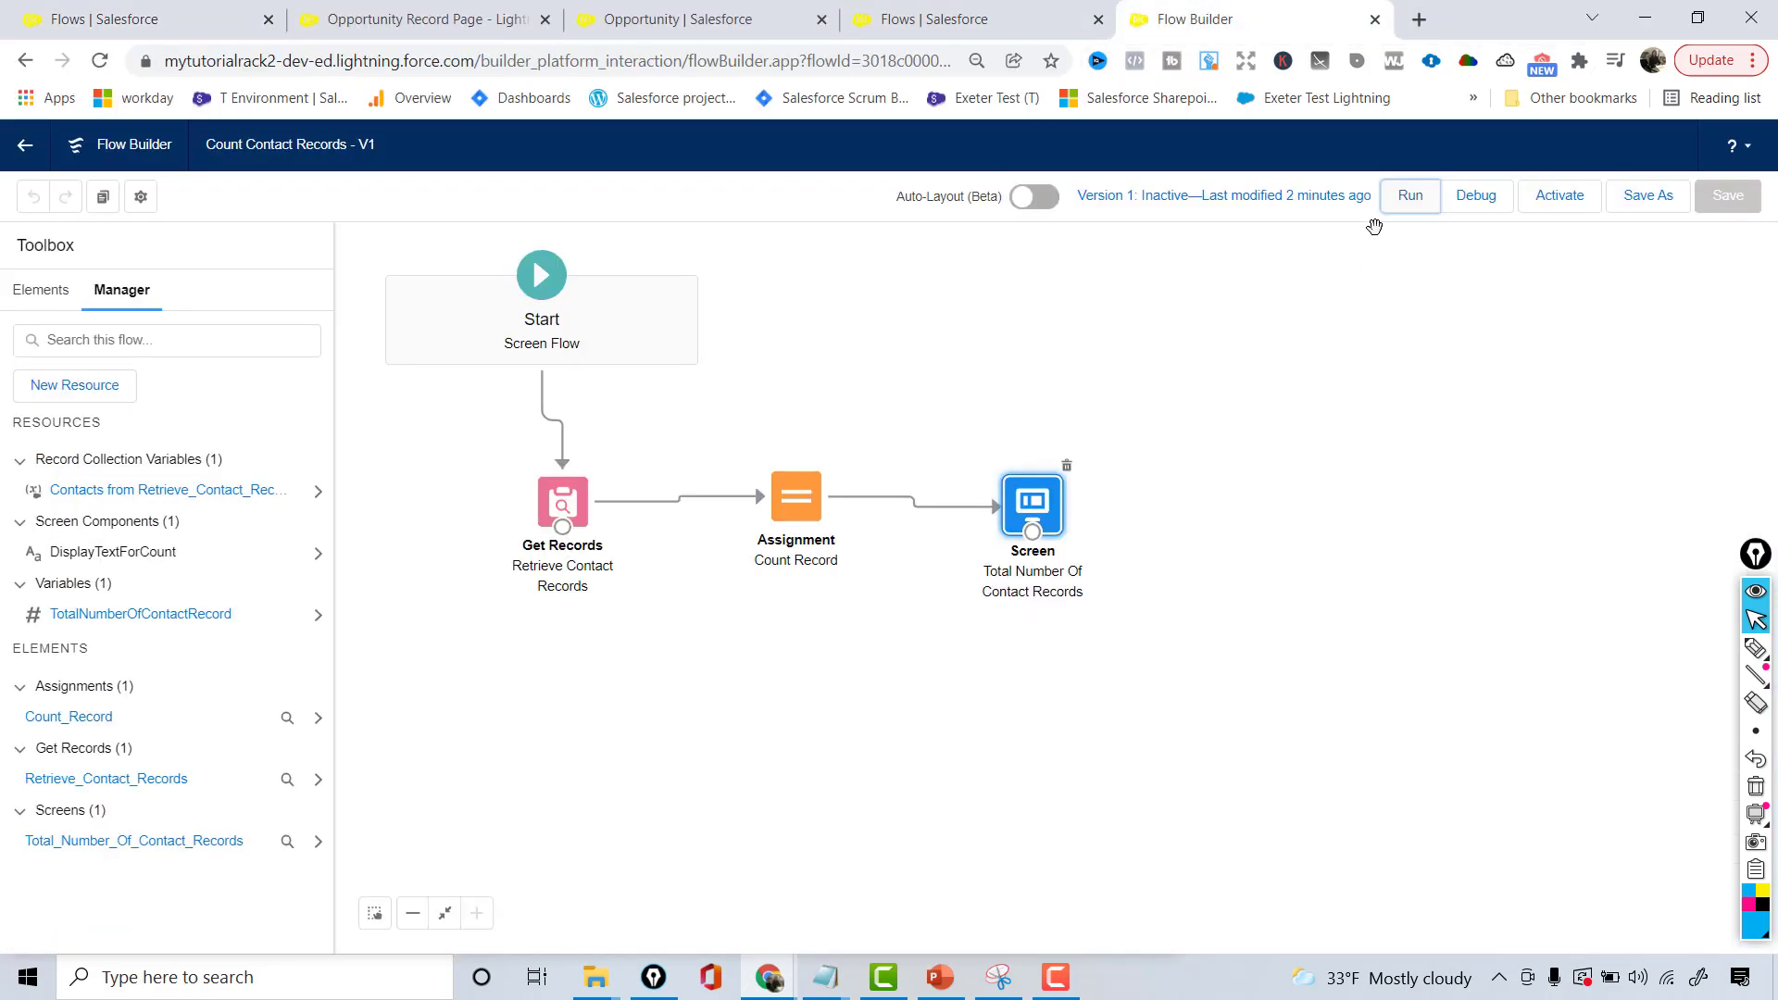
{"action": "left_click", "coordinate": [1411, 196]}
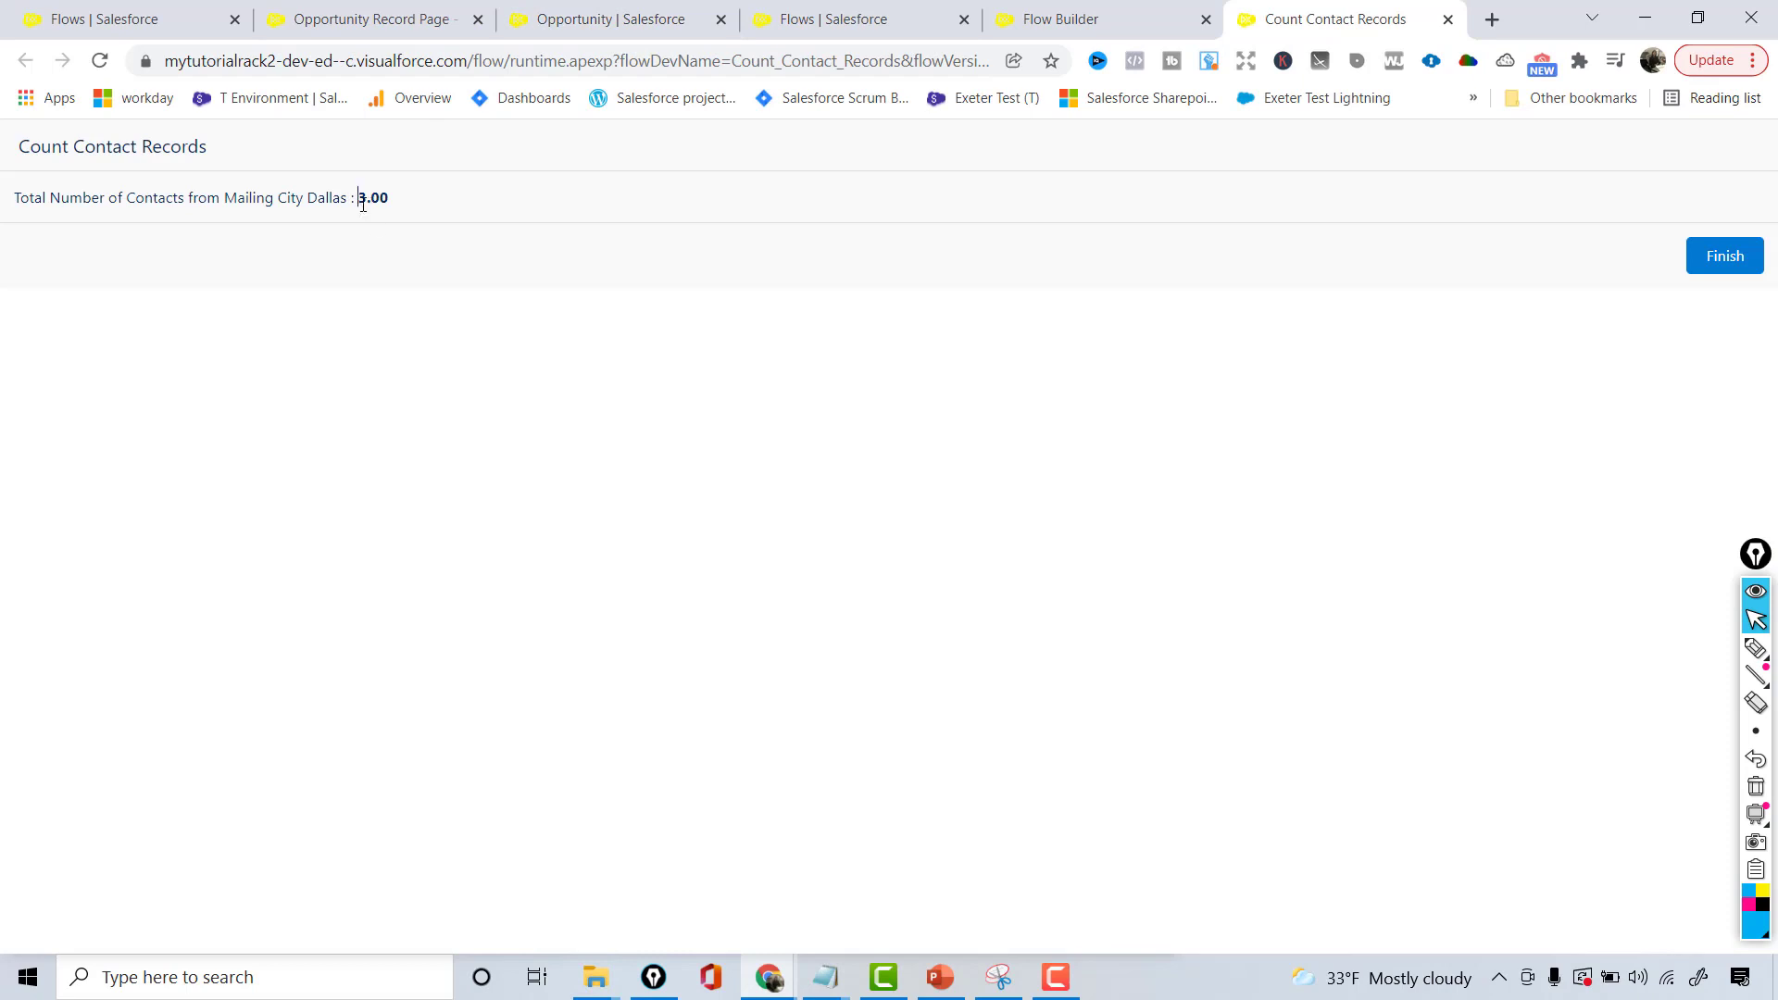
{"action": "left_click_drag", "start_coordinate": [362, 204], "coordinate": [393, 226]}
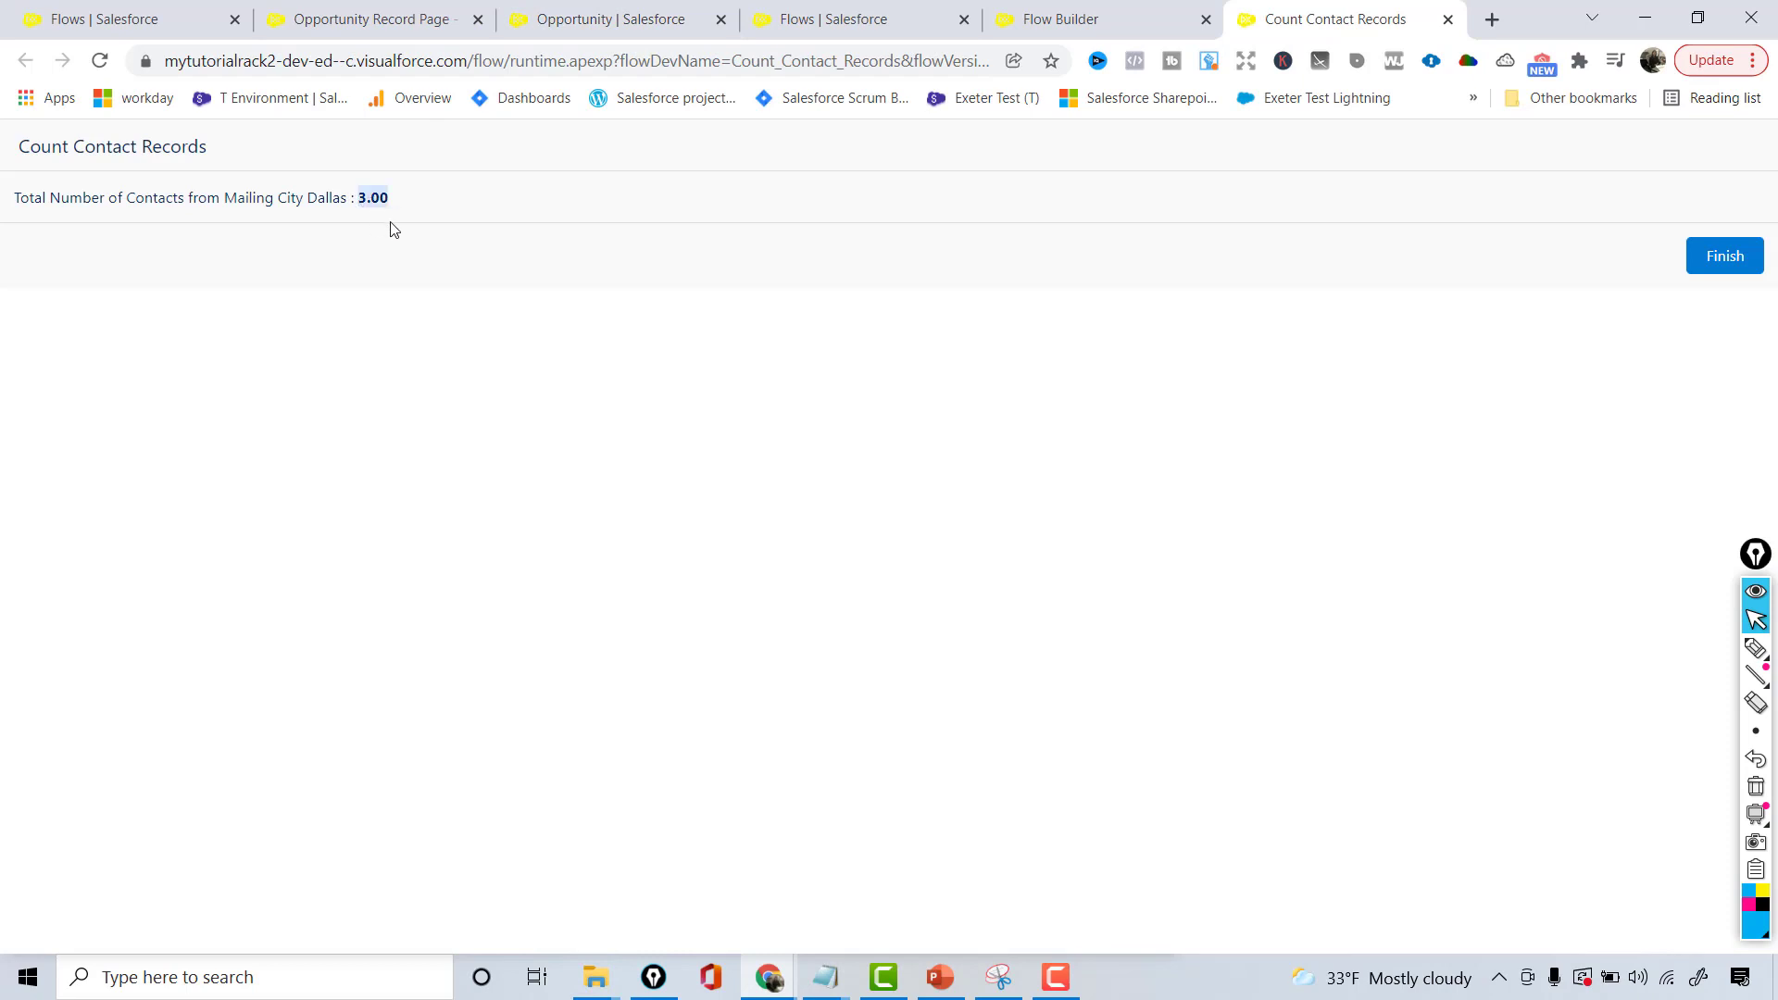
Step: Set the Retrieve Contact Records element's condition requirements to None—Get All Contact Records
{"action": "left_click", "coordinate": [1080, 26]}
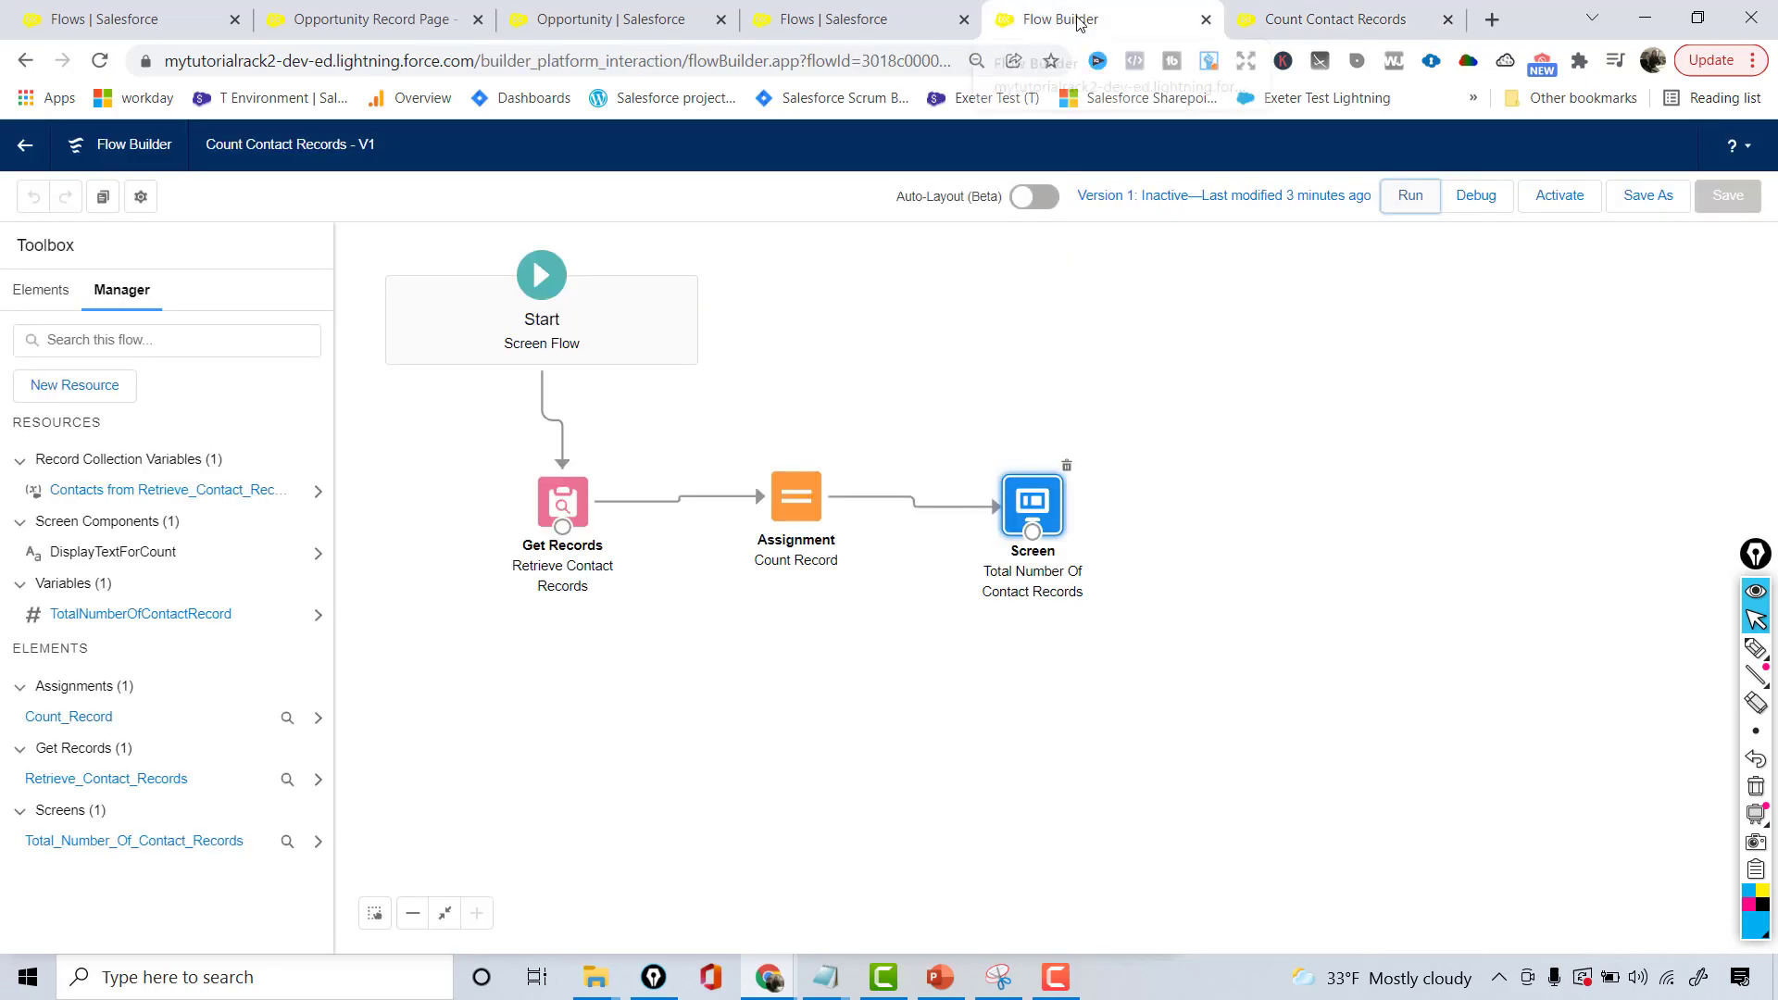
{"action": "double_click", "coordinate": [564, 508]}
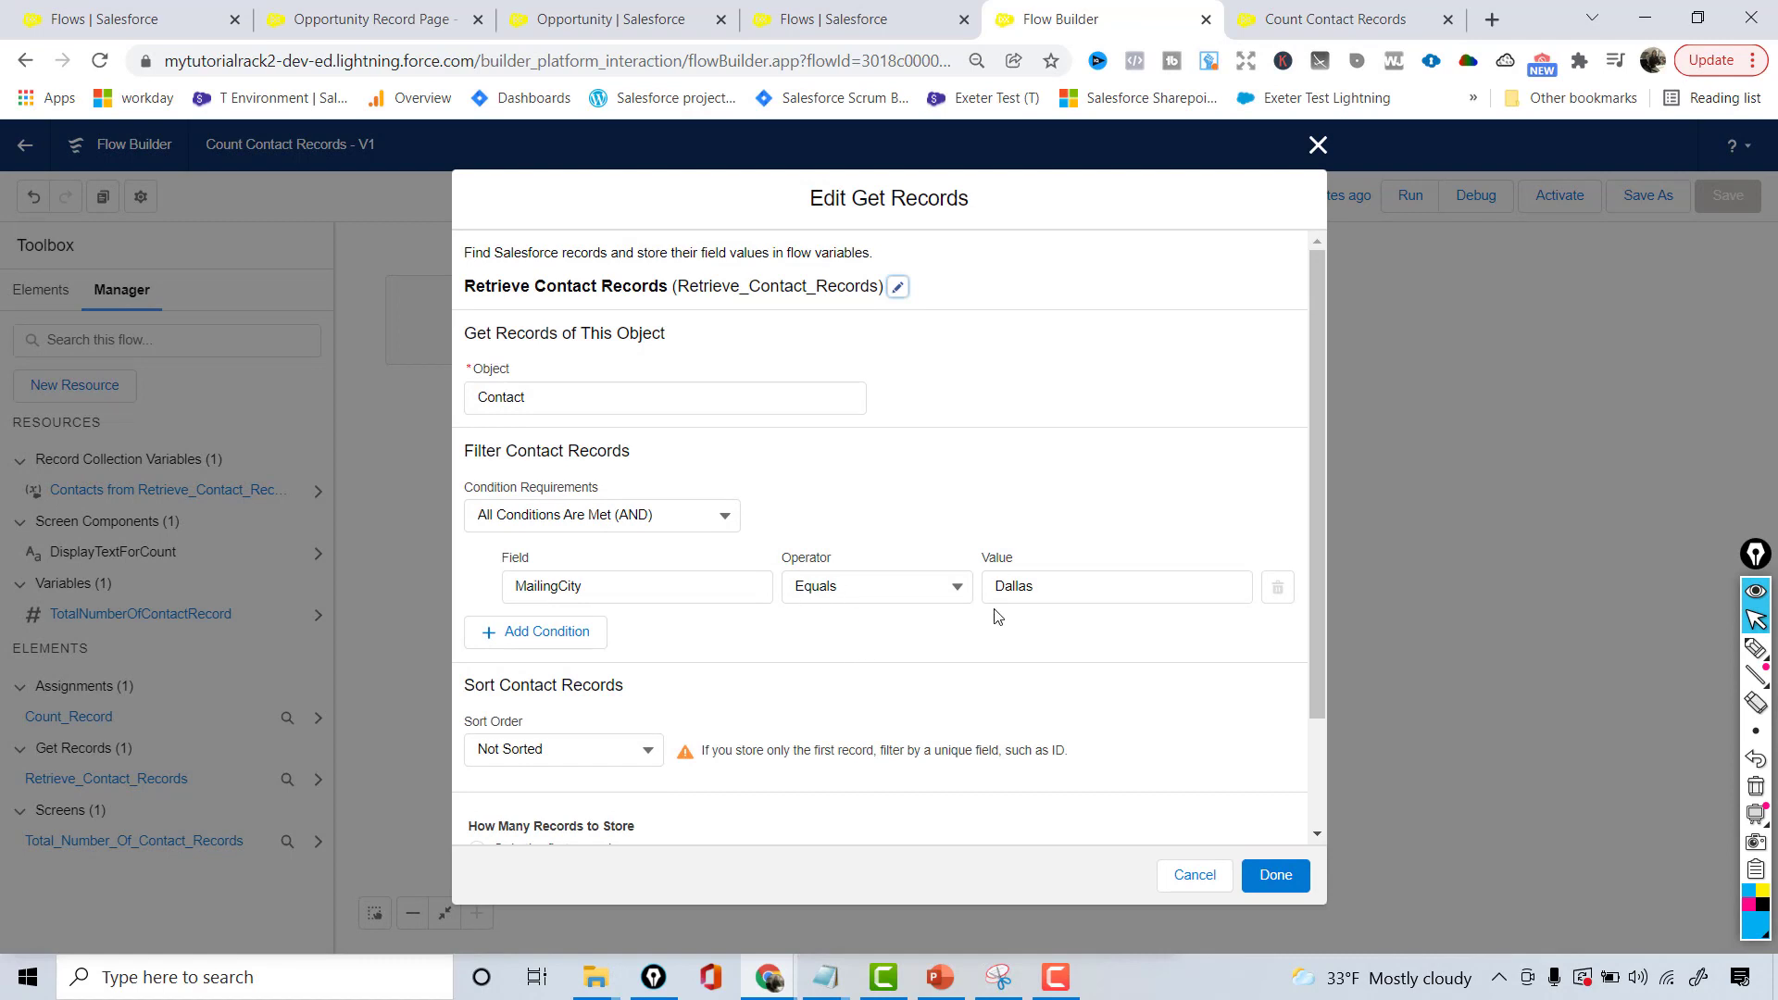
{"action": "left_click", "coordinate": [920, 585]}
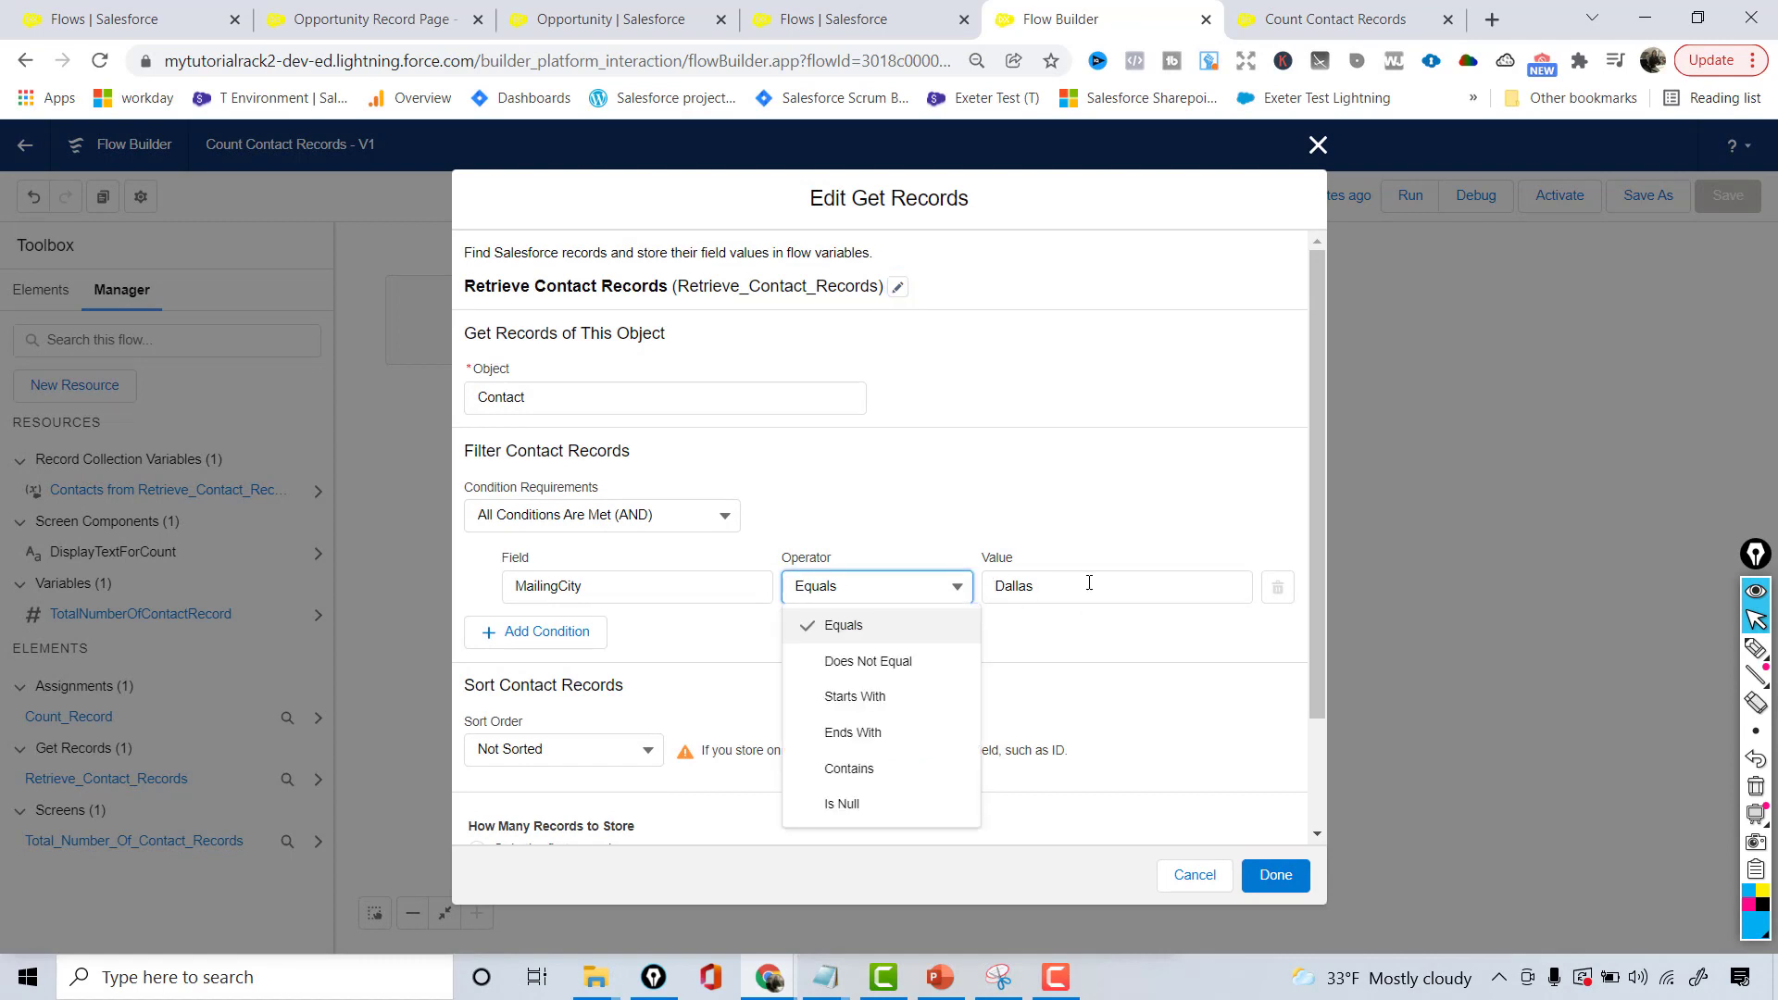
{"action": "left_click", "coordinate": [1074, 512]}
{"action": "left_click", "coordinate": [662, 513]}
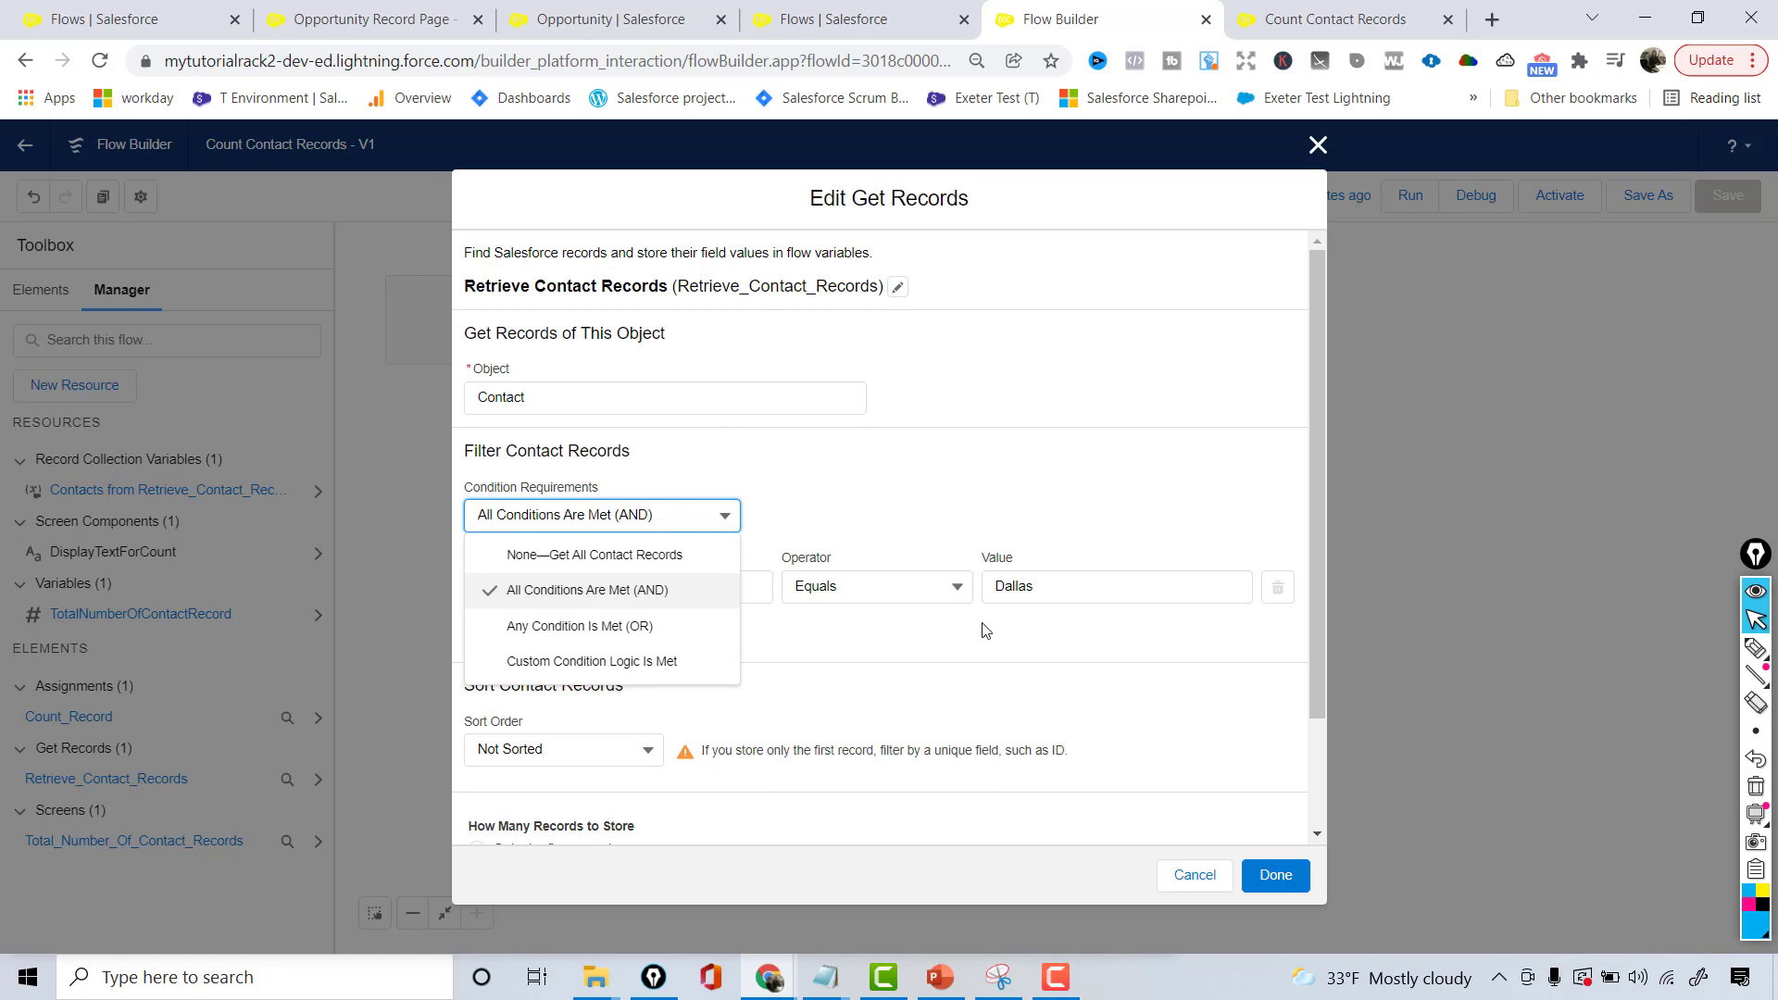
{"action": "left_click", "coordinate": [700, 561]}
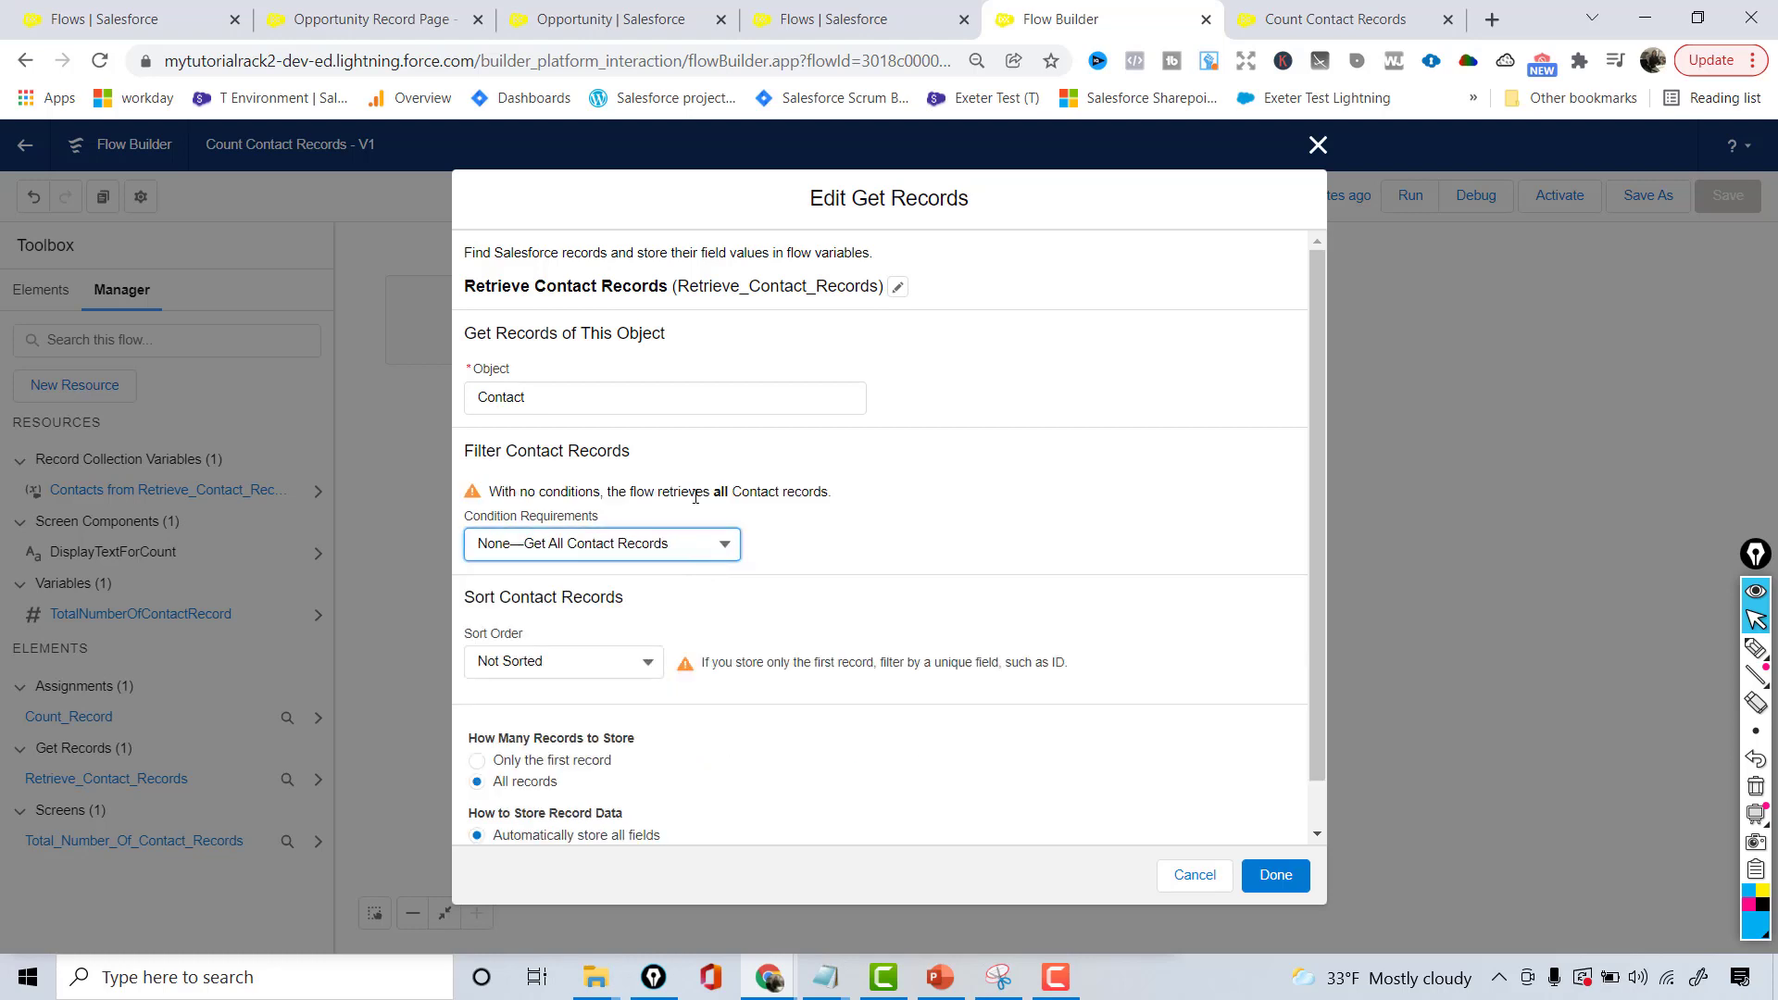
{"action": "left_click_drag", "start_coordinate": [706, 491], "coordinate": [857, 528]}
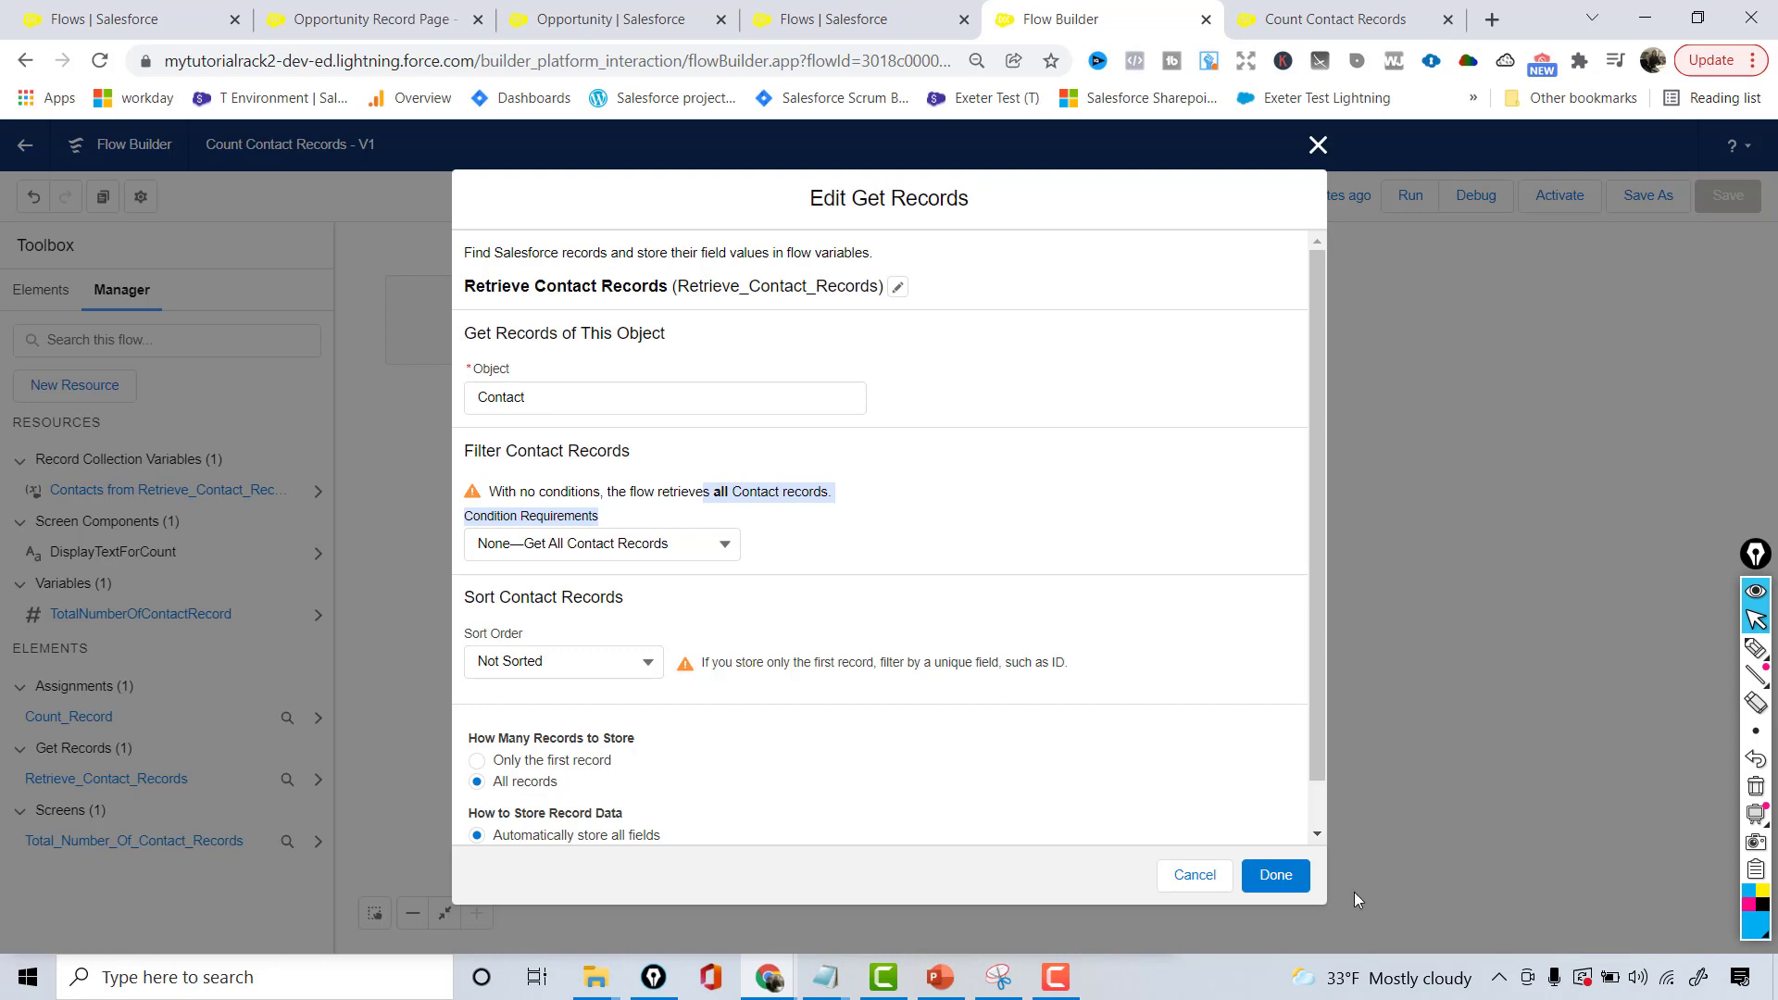
{"action": "left_click", "coordinate": [1278, 876]}
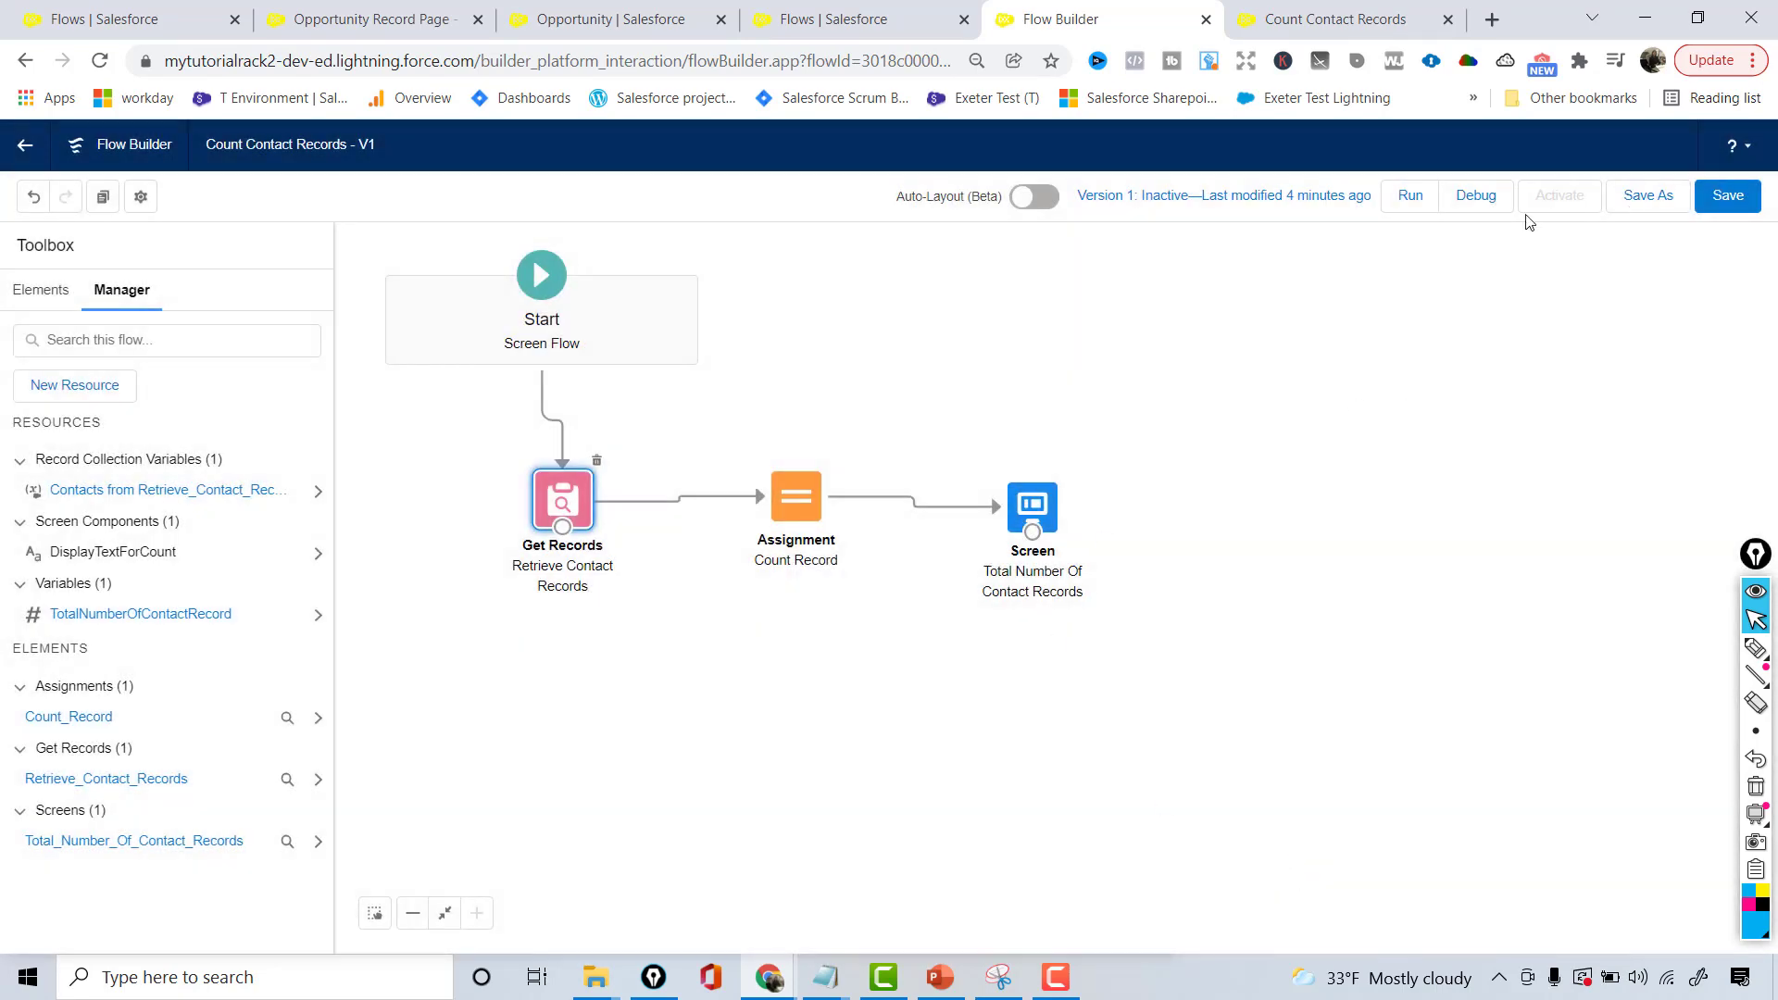
Step: Save the Count Contact Records flow and run it to check the unfiltered contact count
{"action": "left_click", "coordinate": [1728, 197]}
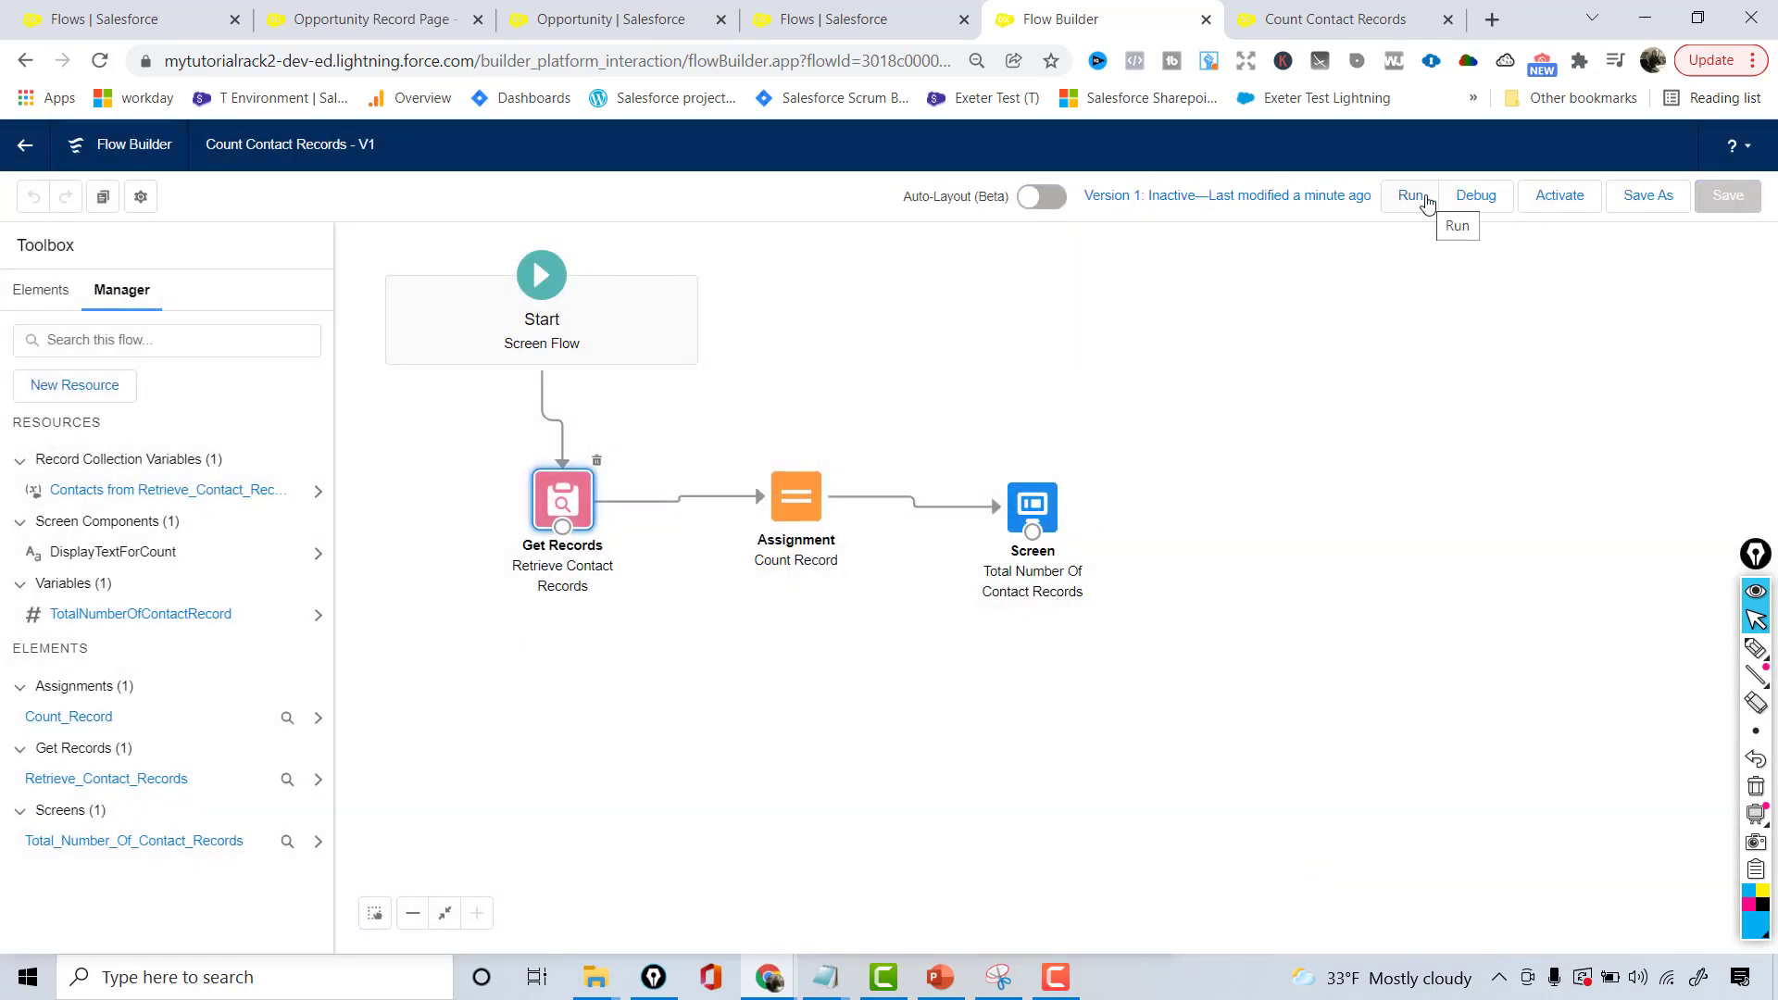
{"action": "left_click", "coordinate": [1412, 196]}
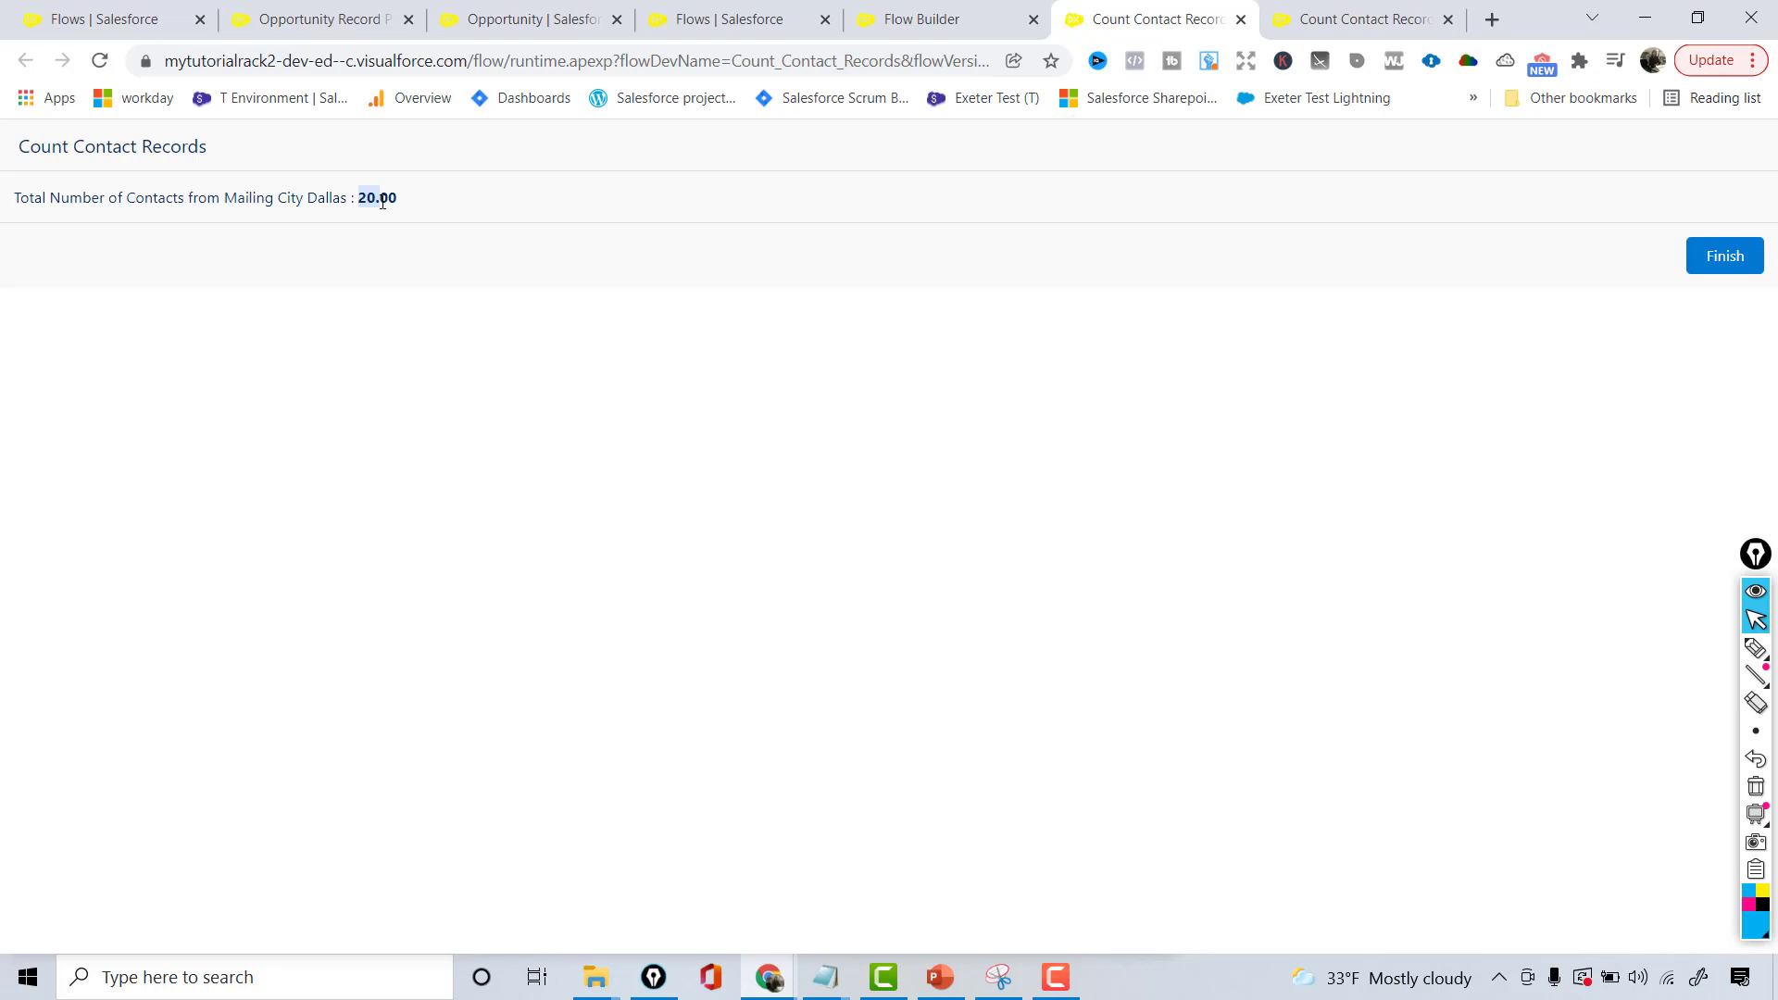
Step: Open the Contacts object in the All Contacts list view to check the number of items
{"action": "left_click", "coordinate": [473, 19]}
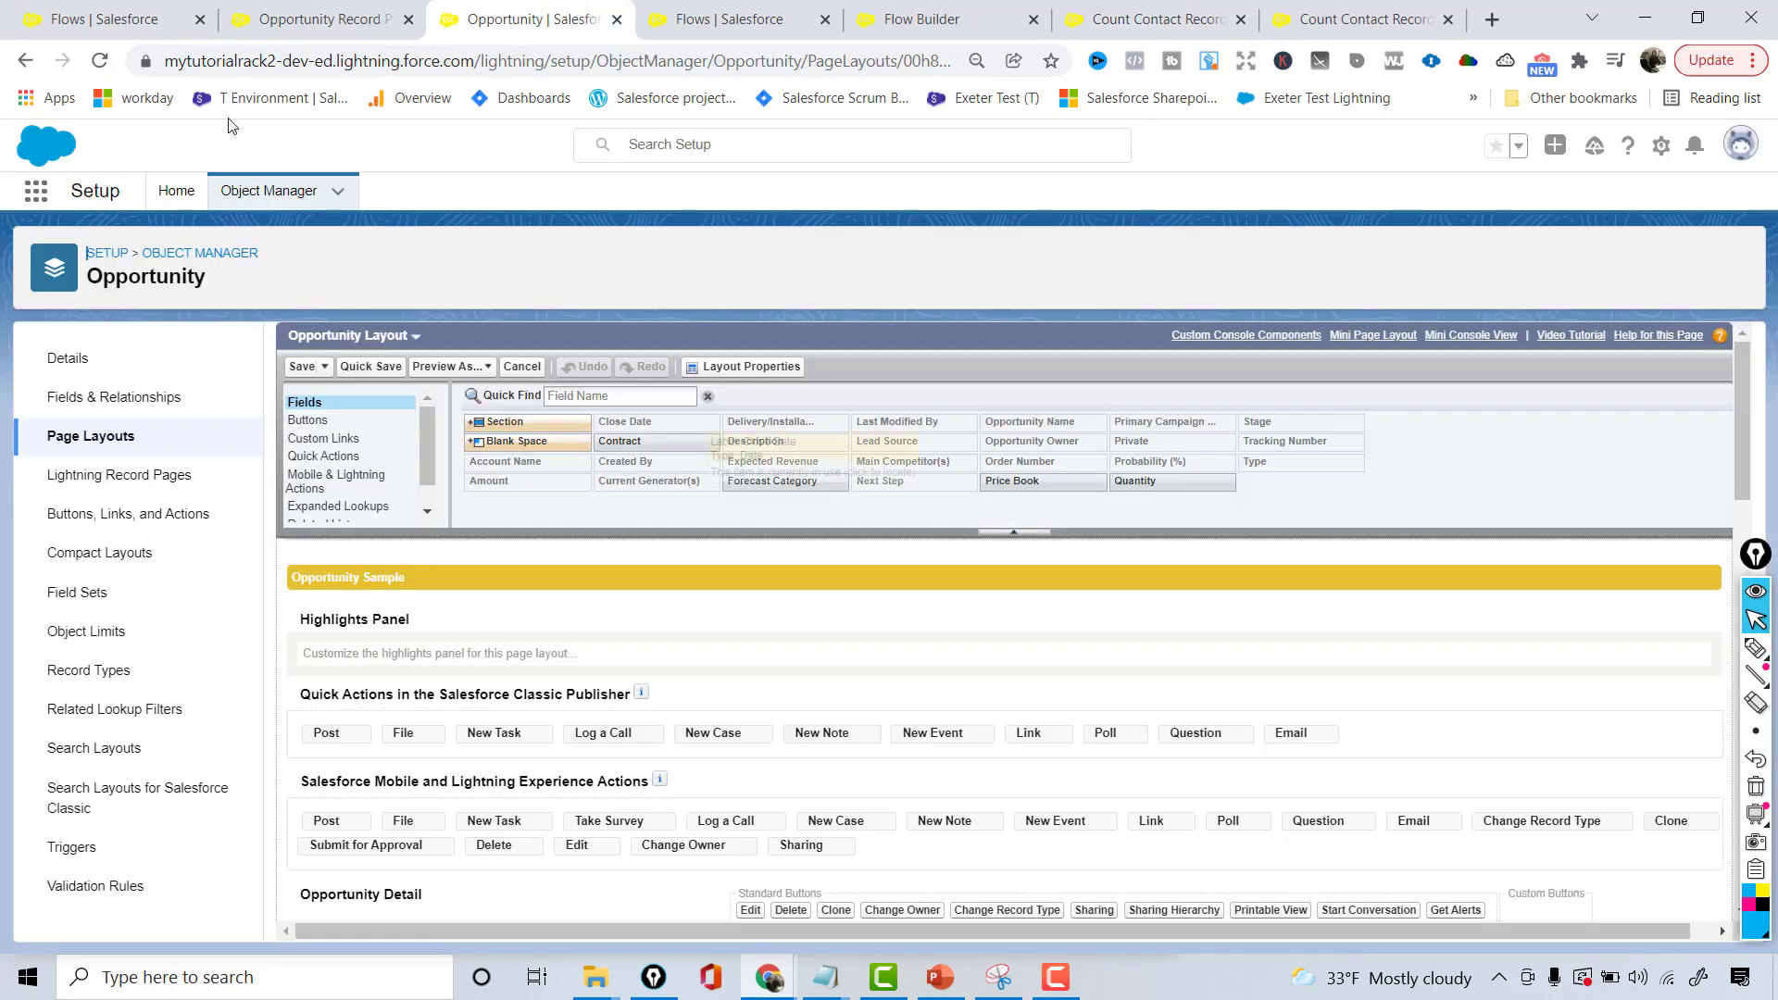
{"action": "left_click", "coordinate": [49, 191]}
{"action": "type", "text": "Conta"}
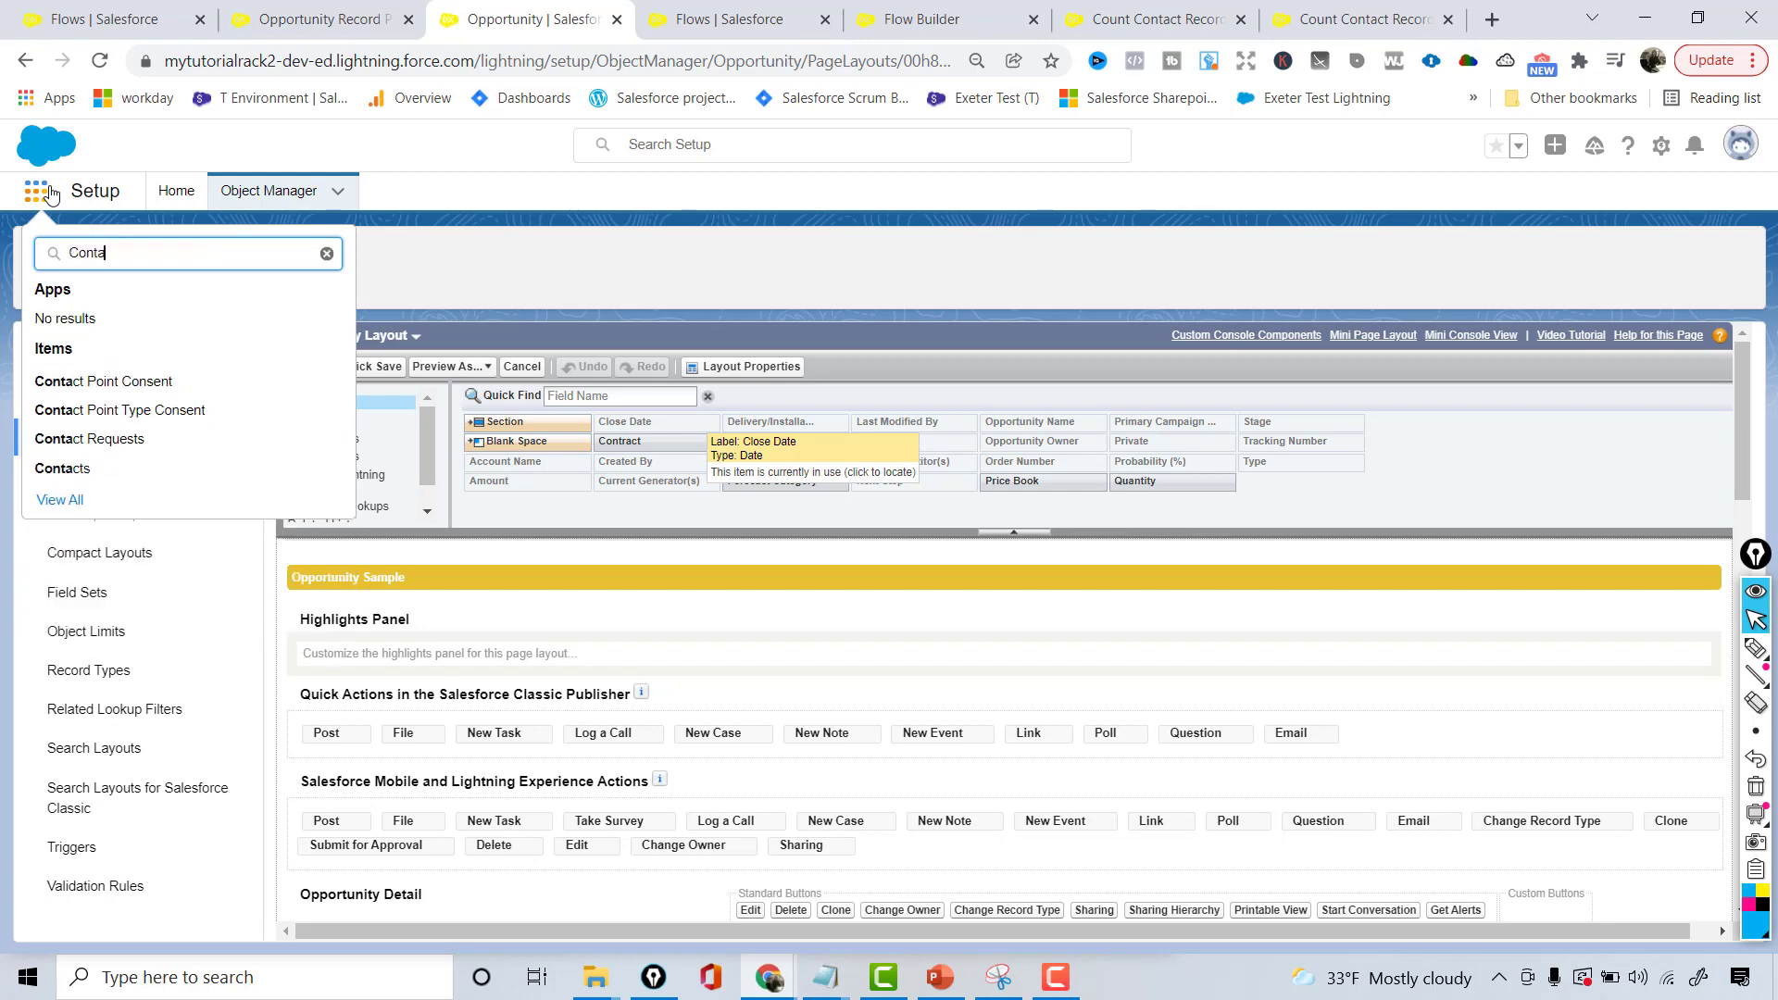
{"action": "left_click", "coordinate": [102, 466]}
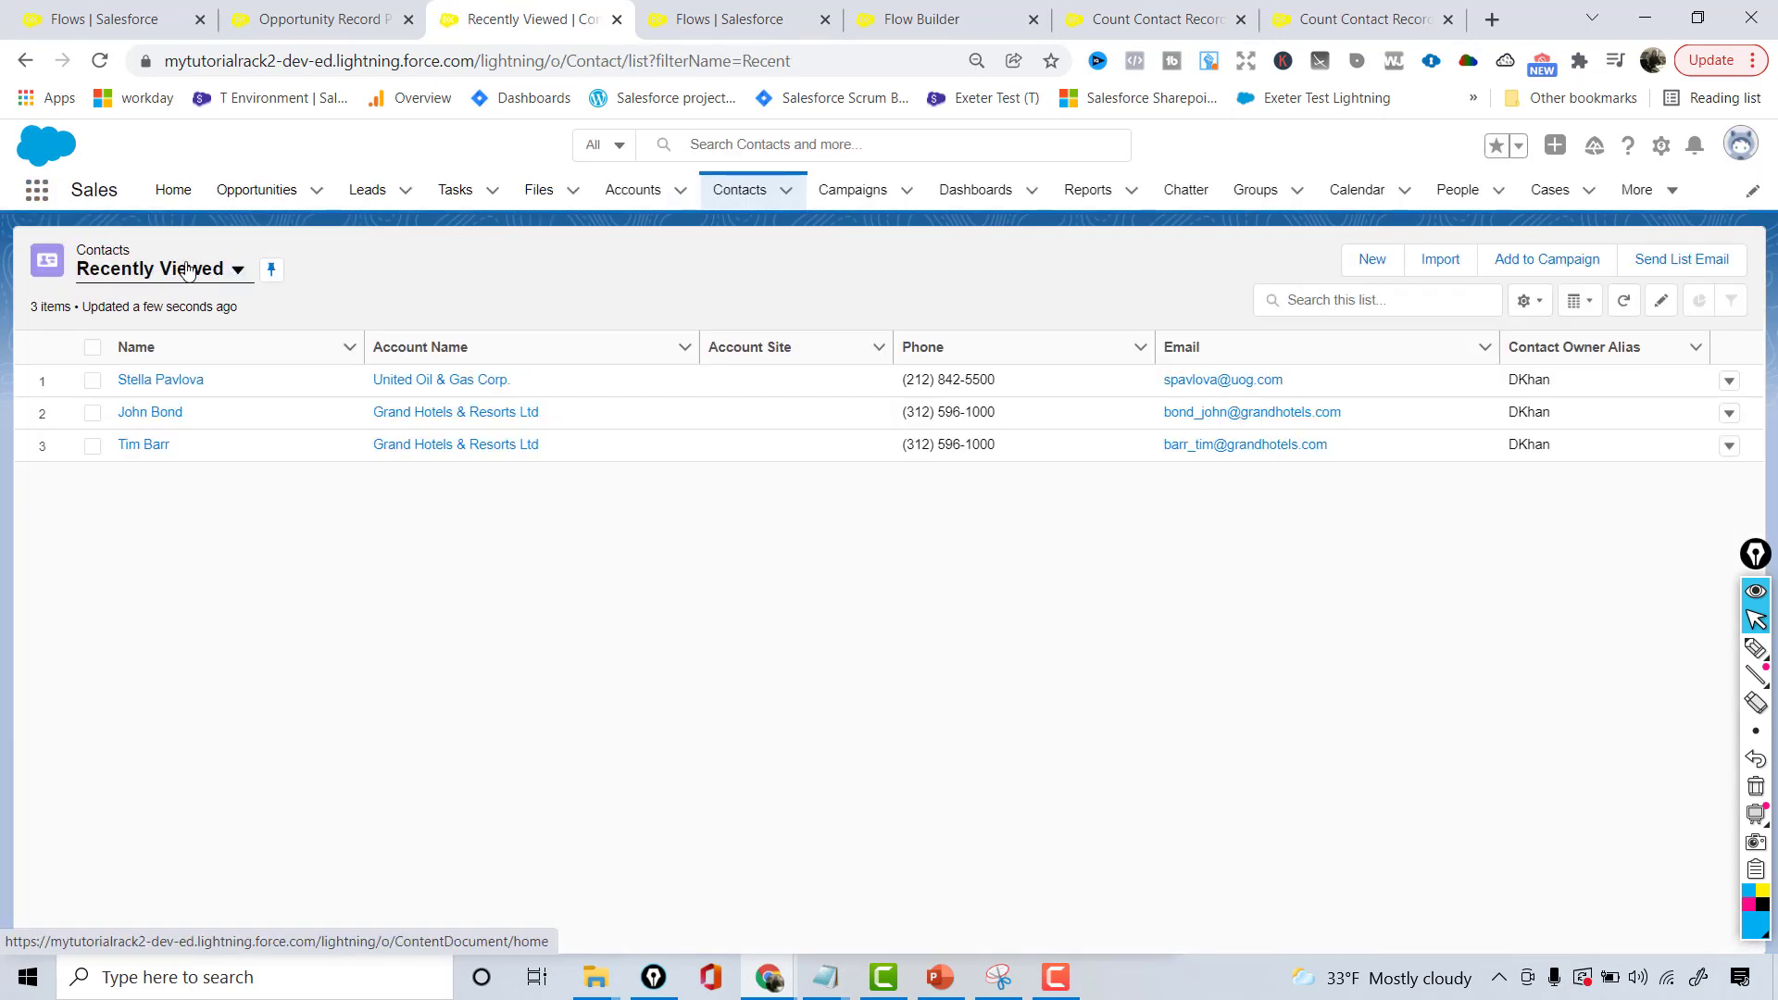
{"action": "left_click", "coordinate": [139, 341]}
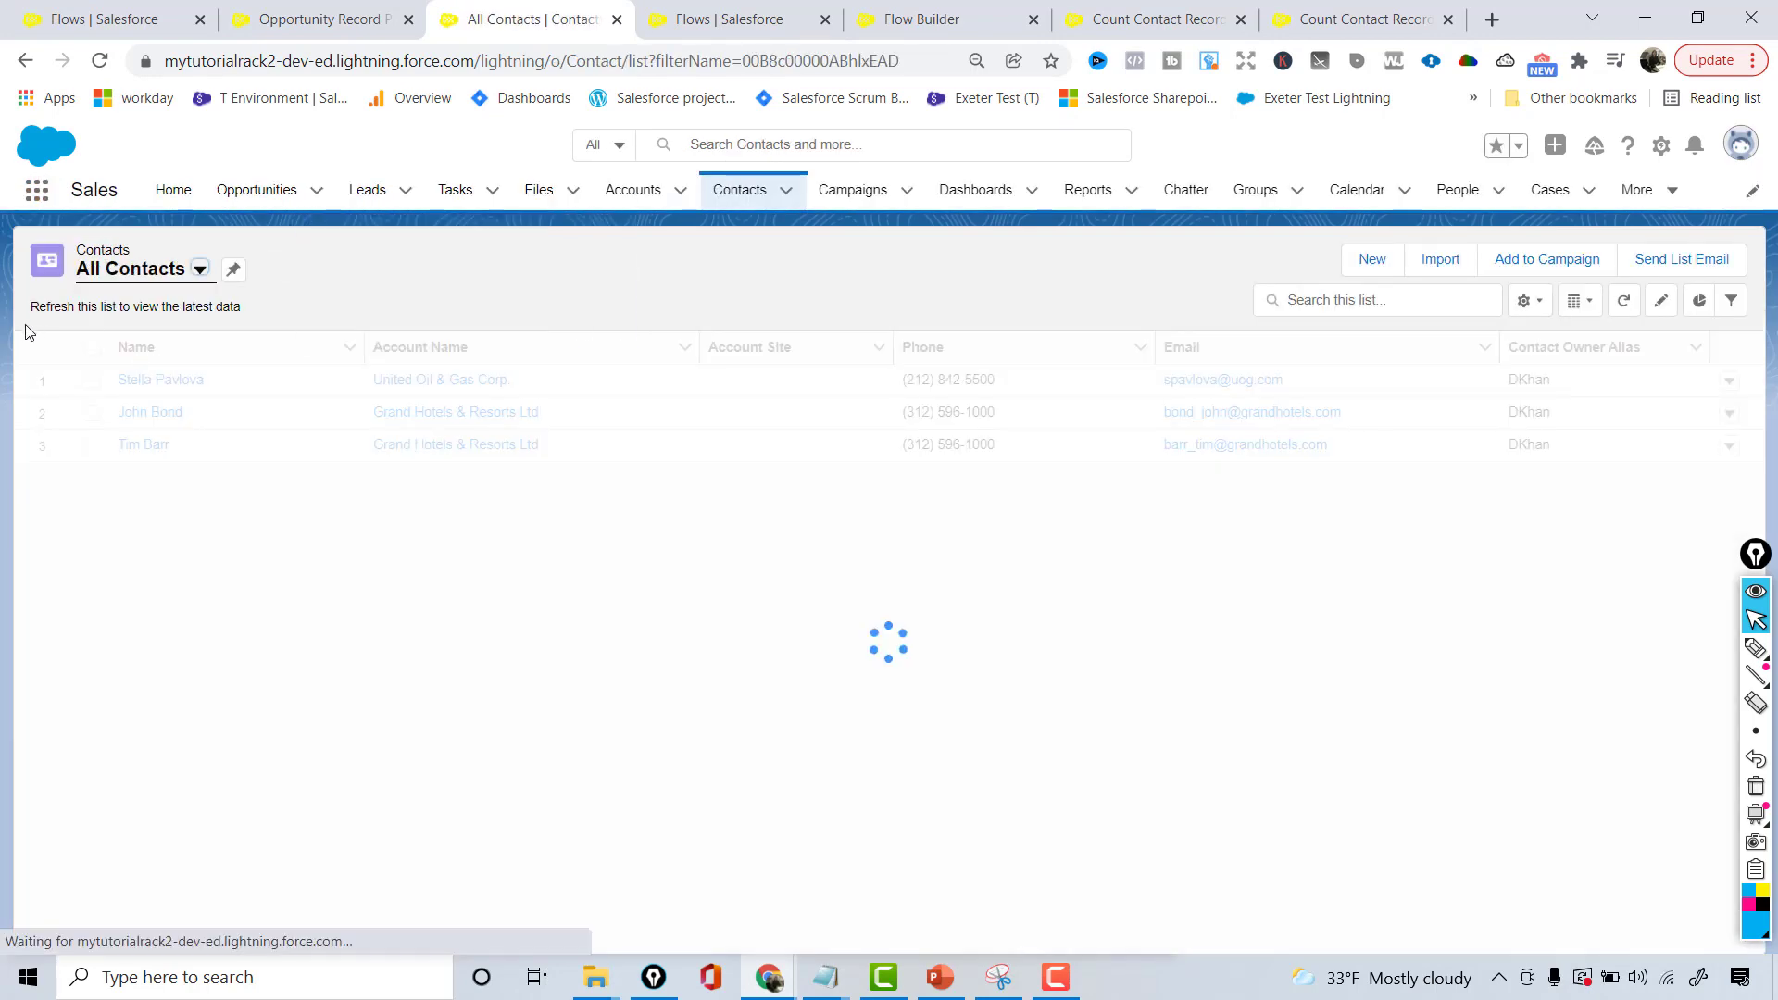
{"action": "left_click_drag", "start_coordinate": [34, 306], "coordinate": [74, 322]}
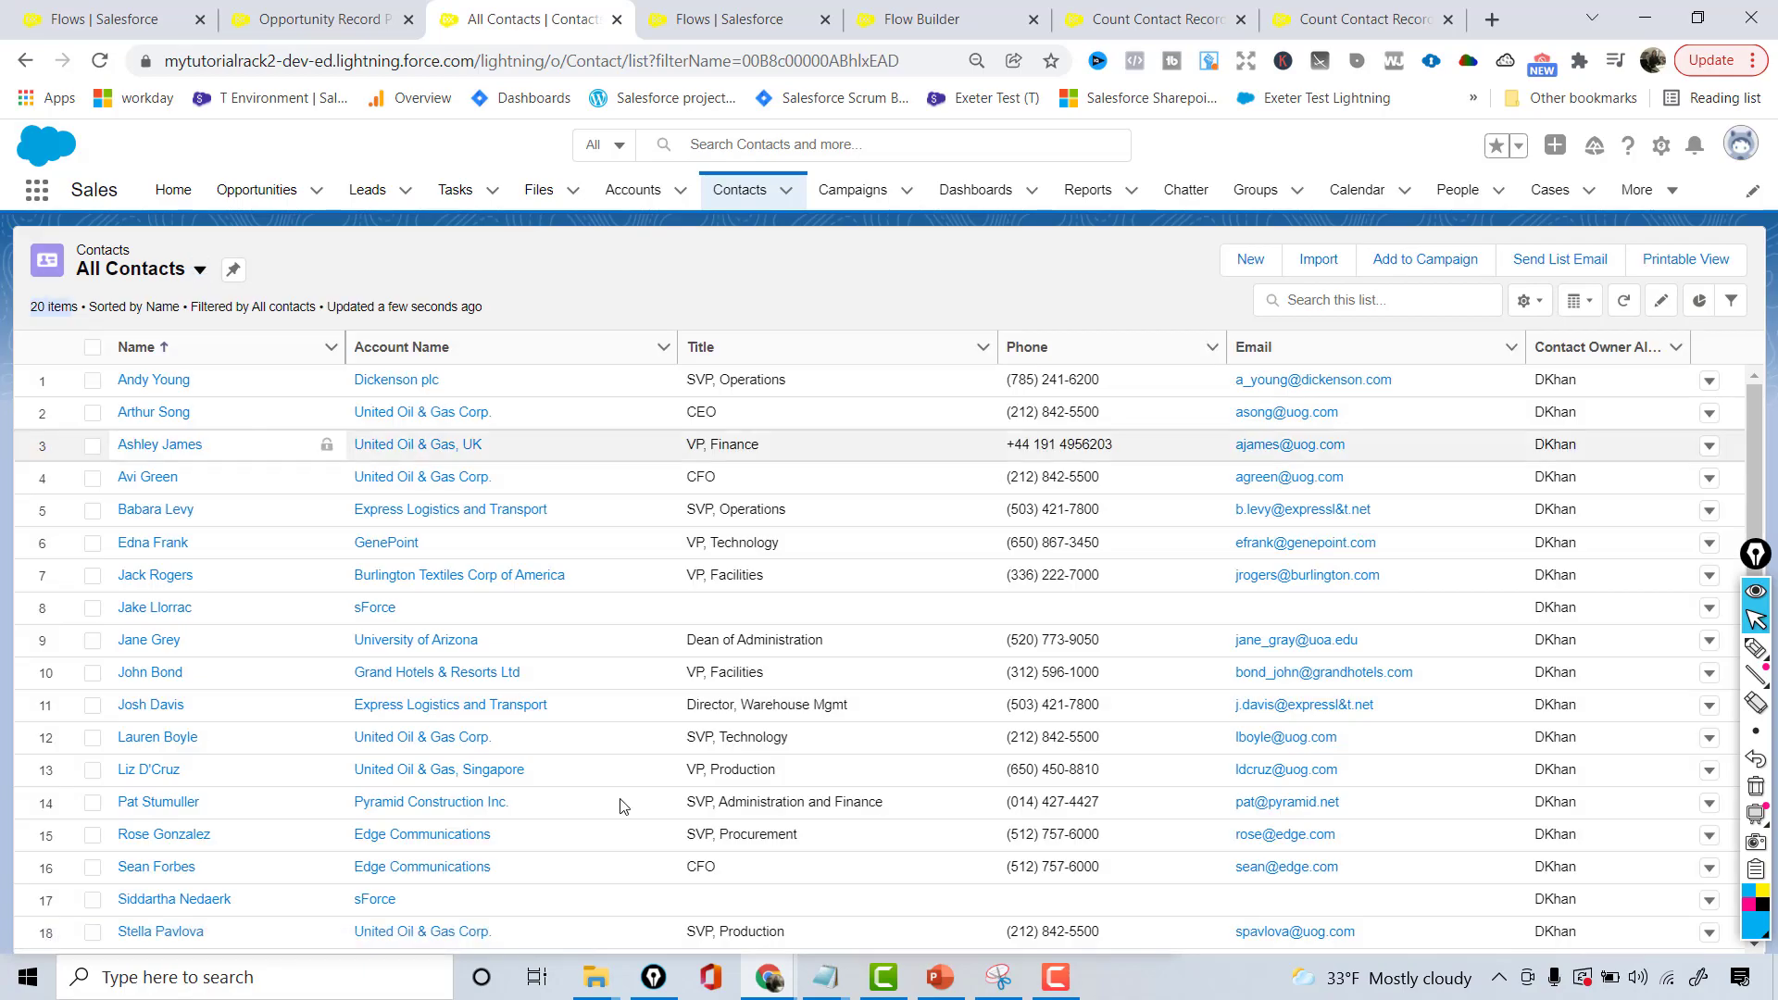
Step: Compare the filtered and unfiltered flow results, and close the page with the filtered result
{"action": "left_click", "coordinate": [774, 984]}
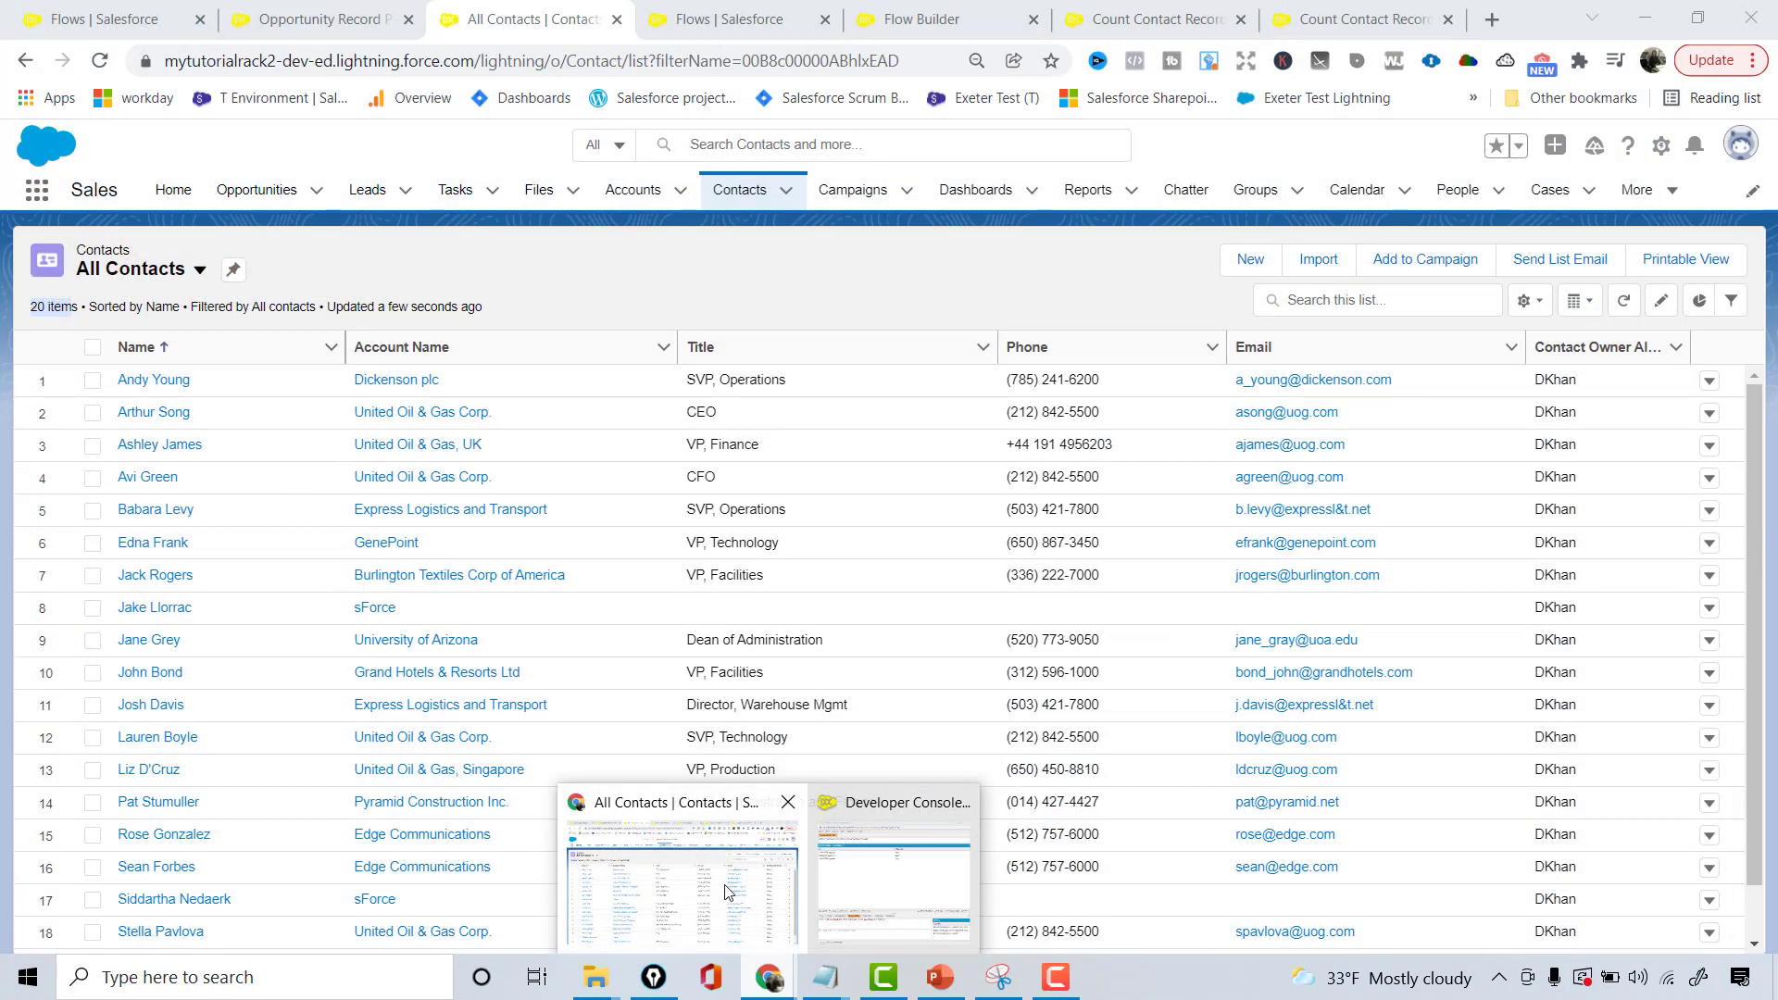
{"action": "left_click", "coordinate": [728, 892]}
{"action": "left_click", "coordinate": [1357, 9]}
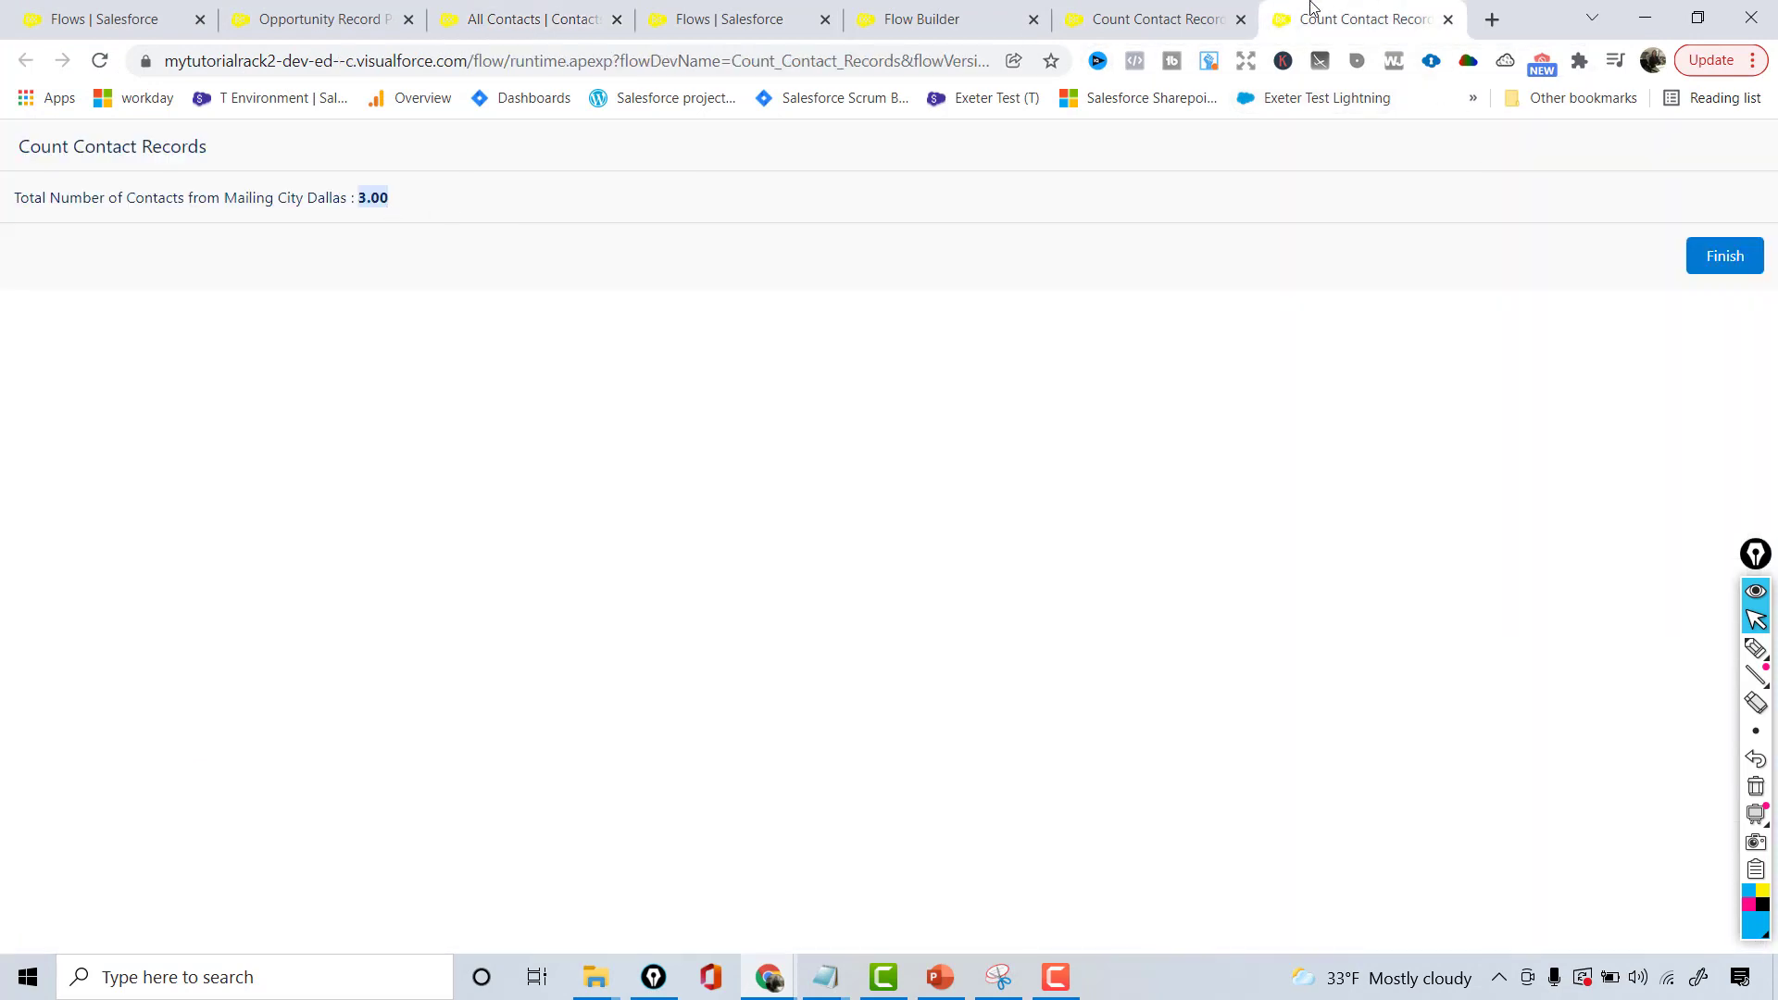
{"action": "left_click", "coordinate": [1163, 17]}
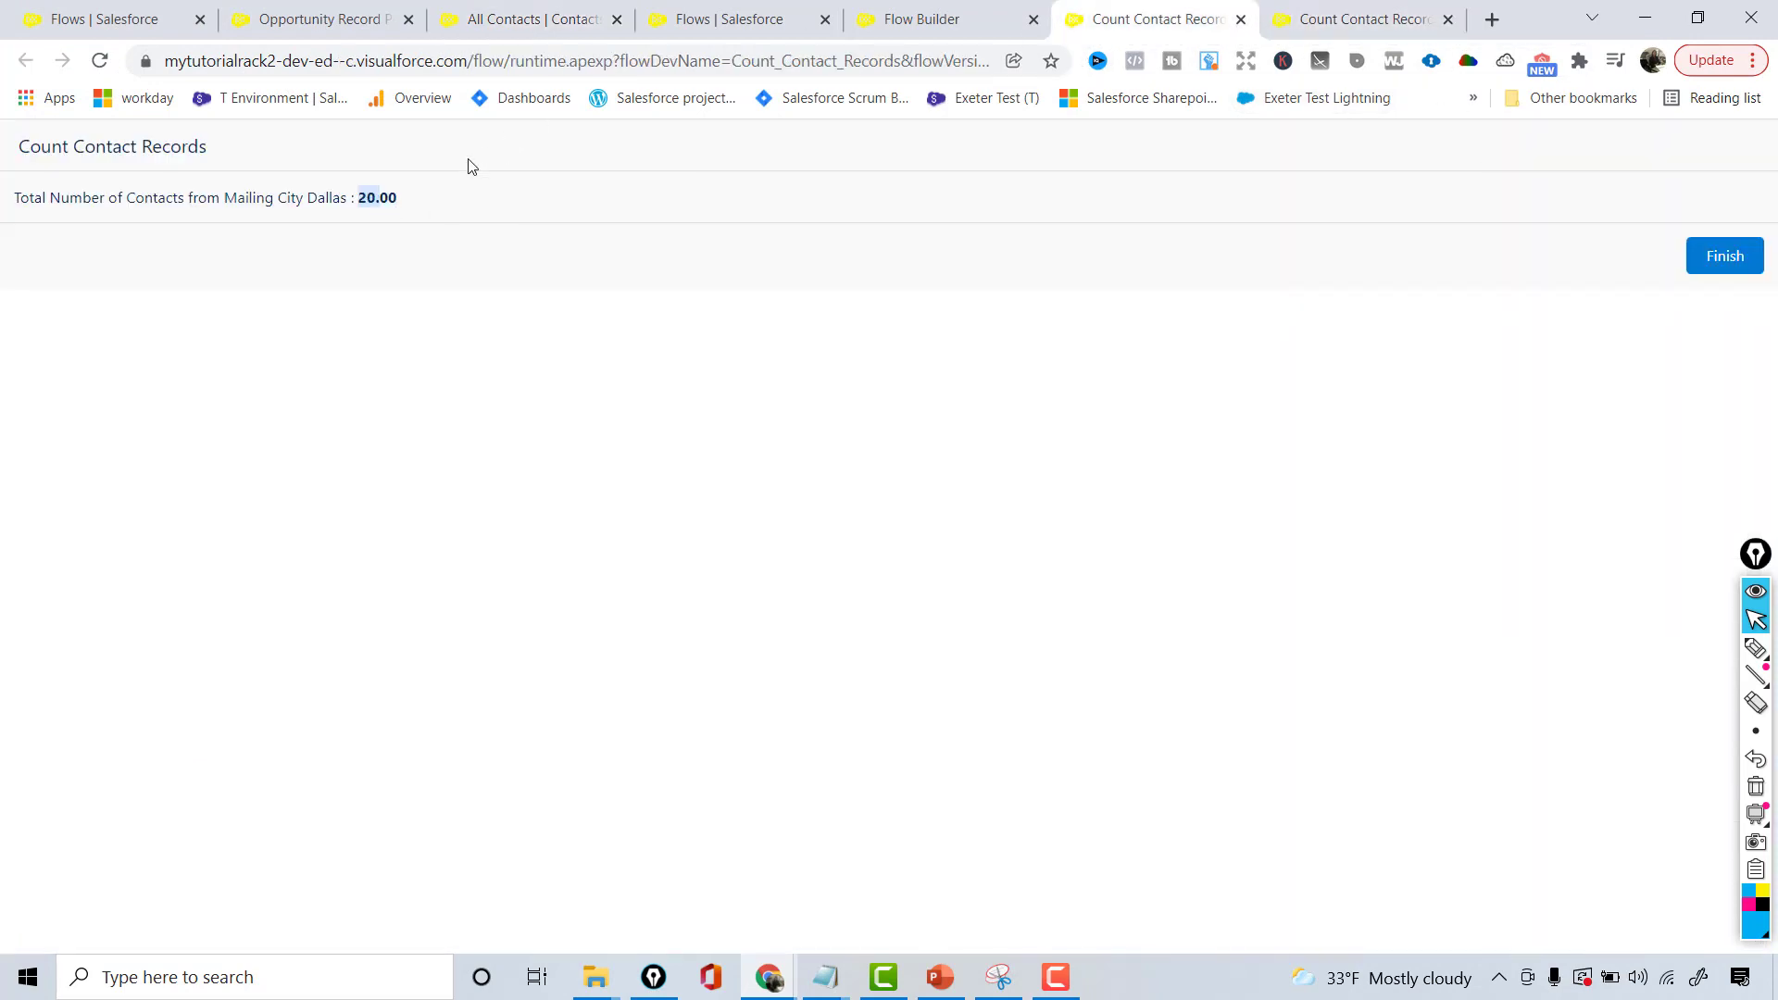
{"action": "left_click", "coordinate": [1449, 19]}
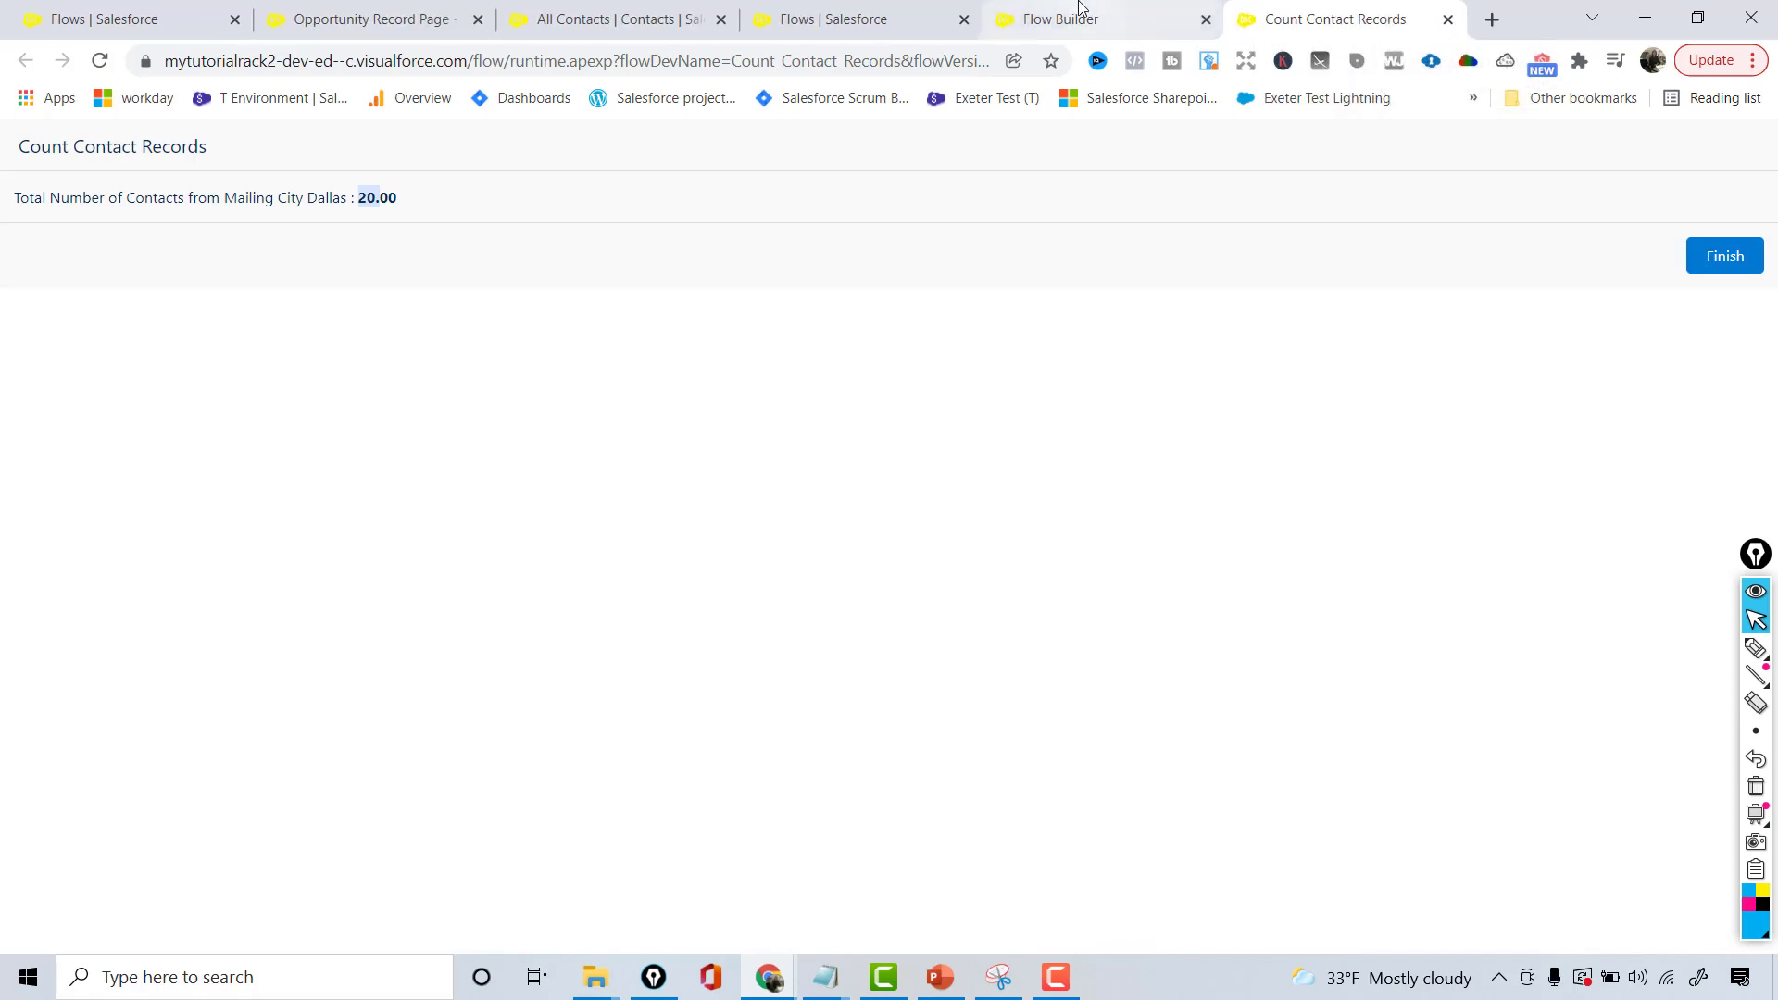
Step: Filter the Retrieve Contact Records element with All Conditions Are Met (AND), where MailingCity Equals Dallas
{"action": "left_click", "coordinate": [1084, 11]}
{"action": "double_click", "coordinate": [587, 508]}
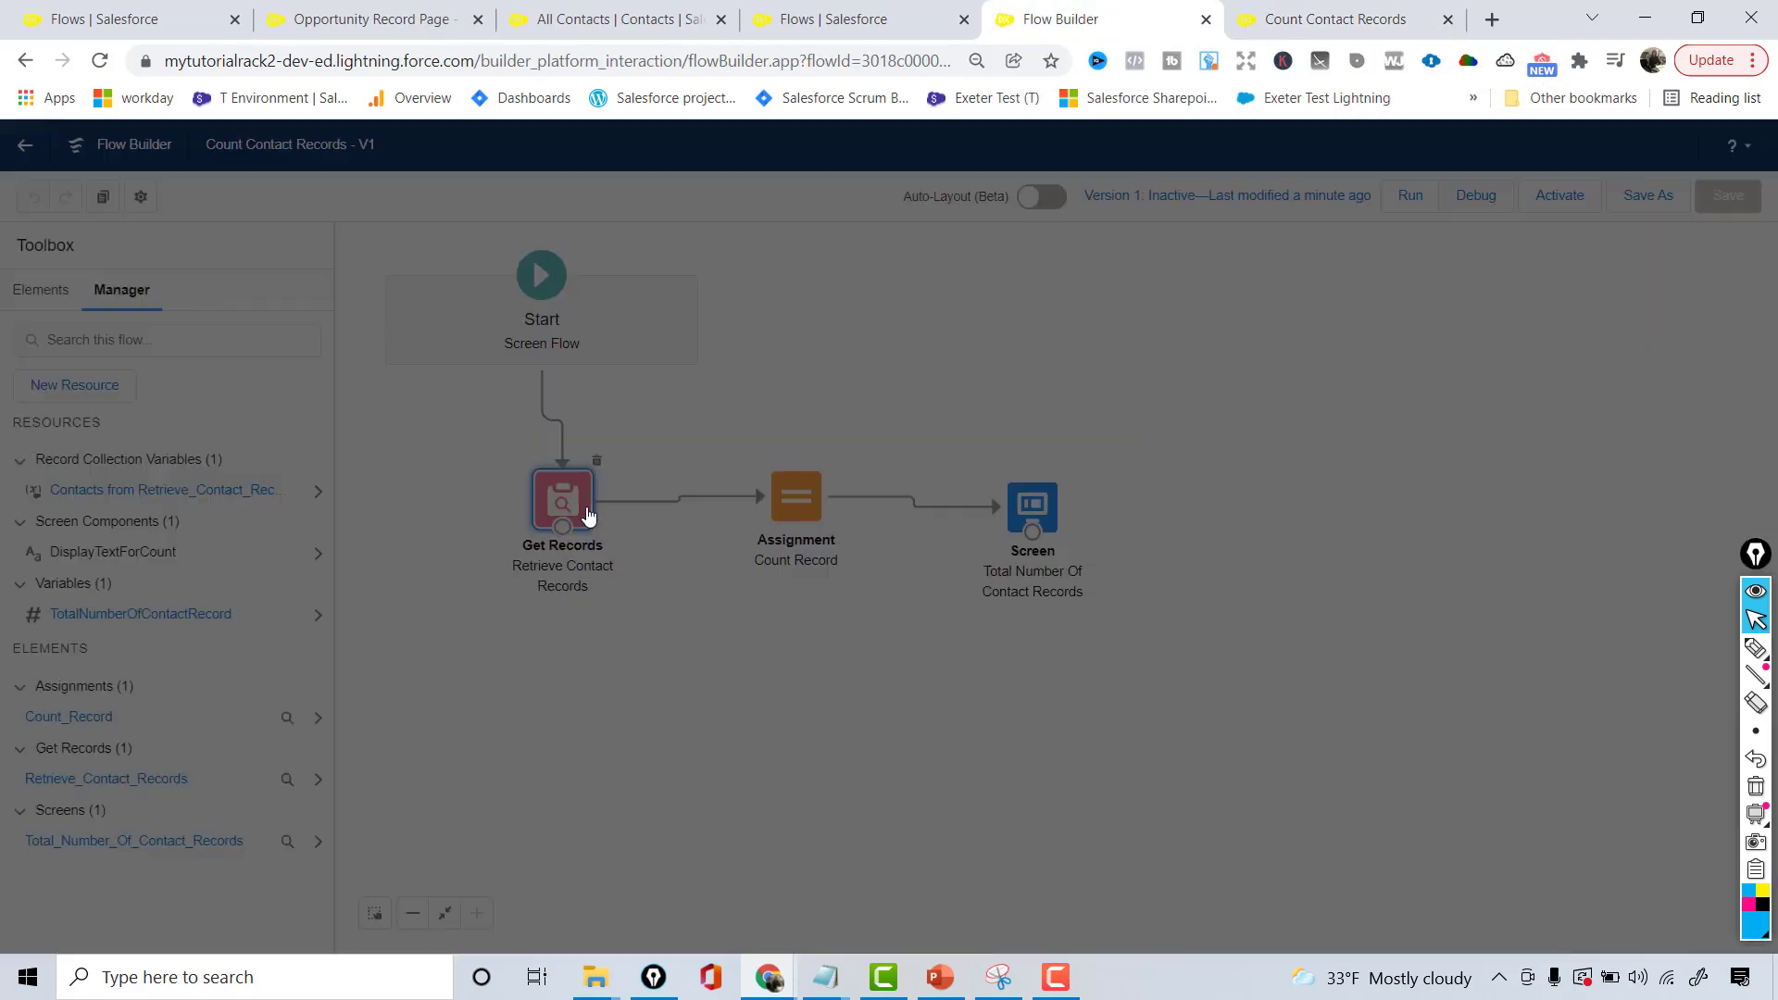
{"action": "left_click", "coordinate": [656, 547]}
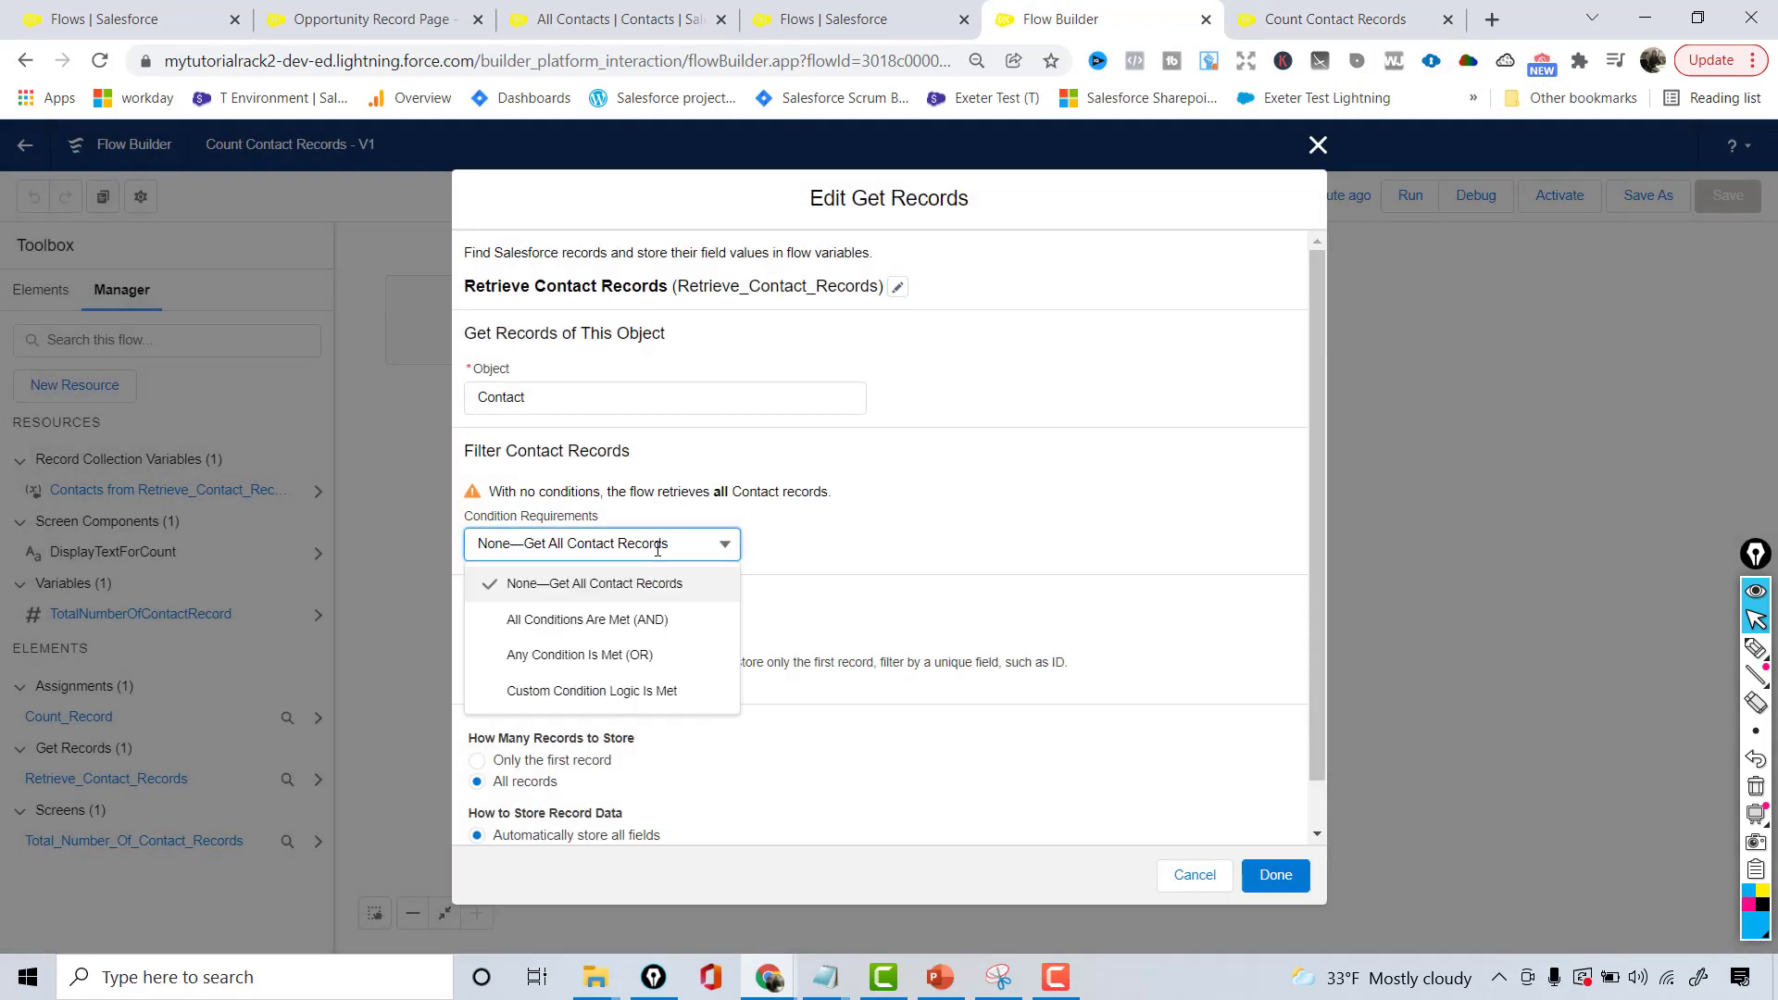
{"action": "left_click", "coordinate": [624, 619]}
{"action": "left_click", "coordinate": [625, 586]}
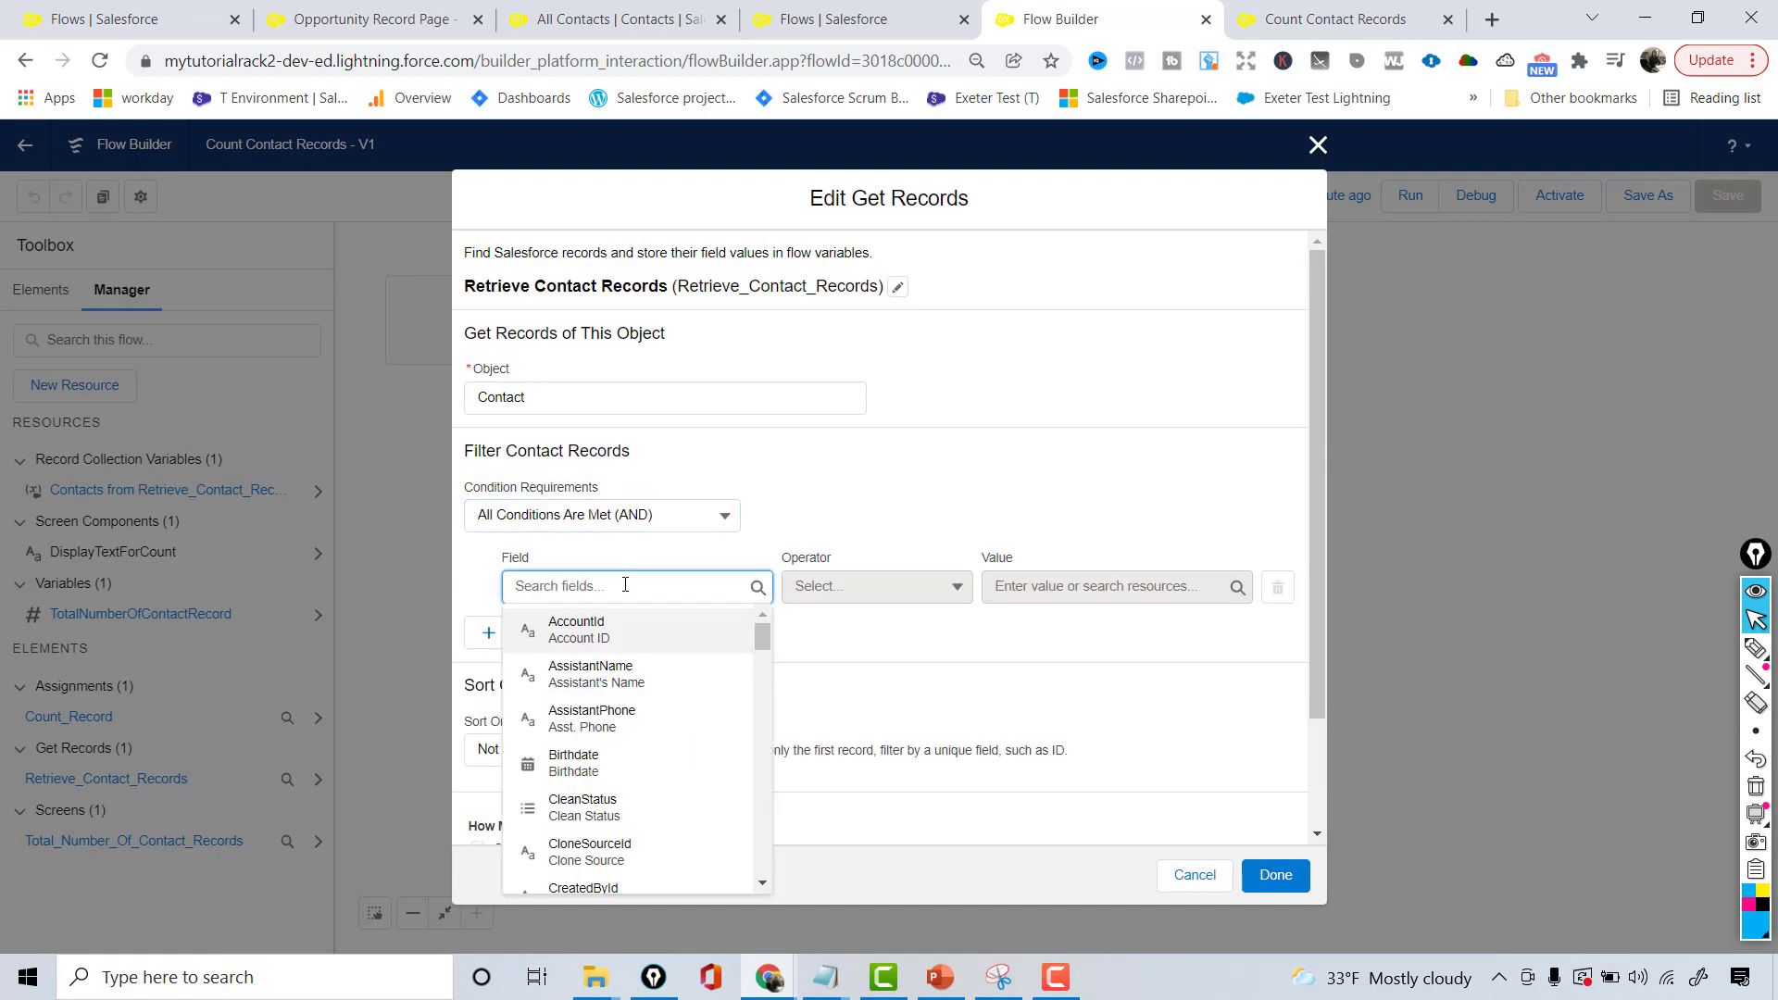
{"action": "type", "text": "Mailing"}
{"action": "left_click", "coordinate": [584, 674]}
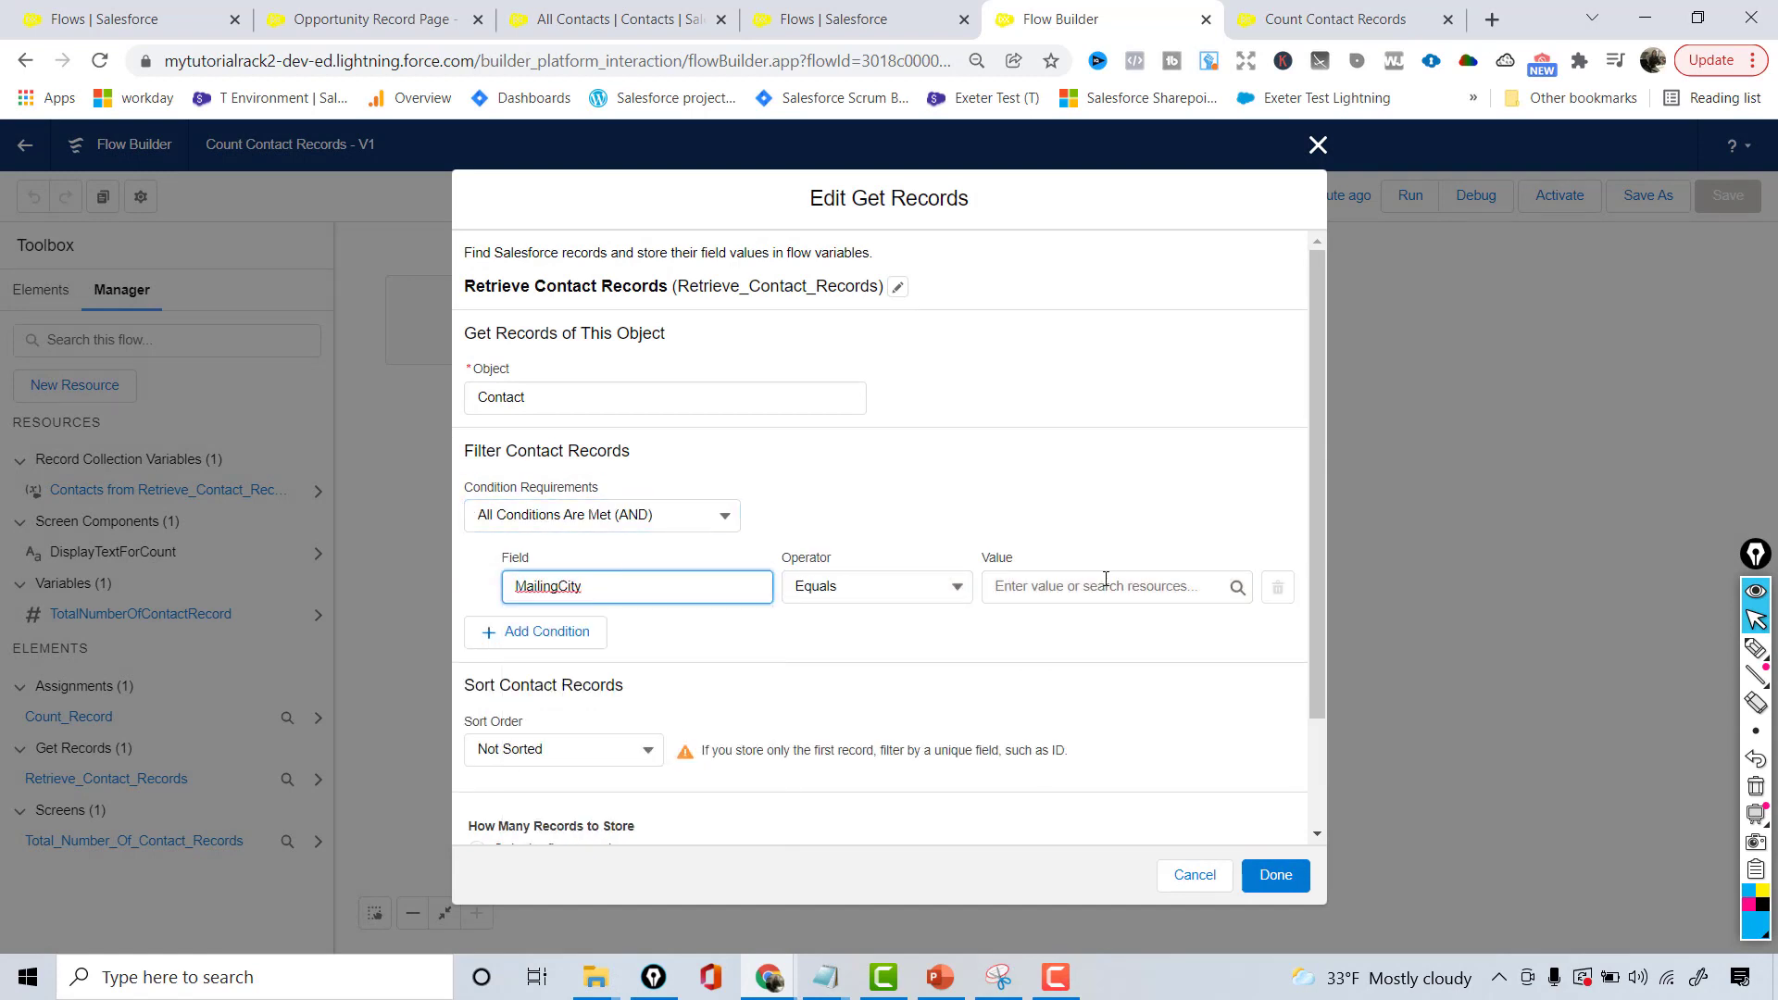
{"action": "left_click", "coordinate": [1106, 585]}
{"action": "type", "text": "Dall"}
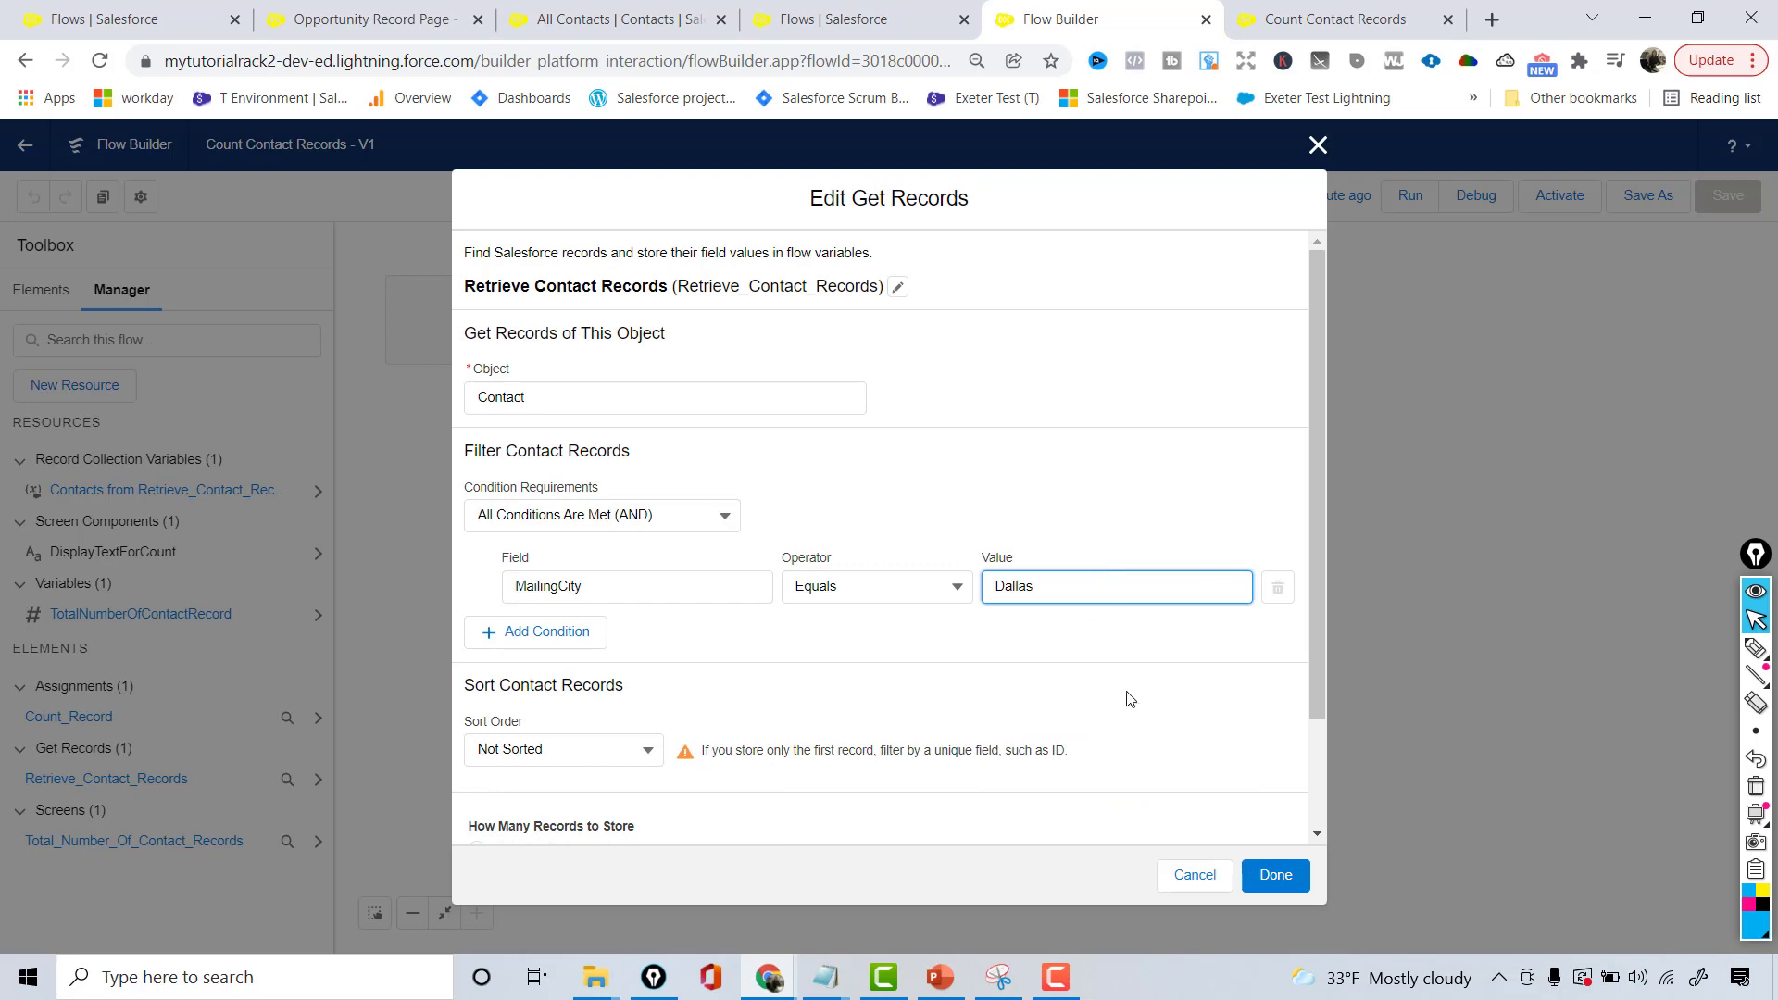
{"action": "type", "text": "as"}
{"action": "left_click", "coordinate": [1274, 871]}
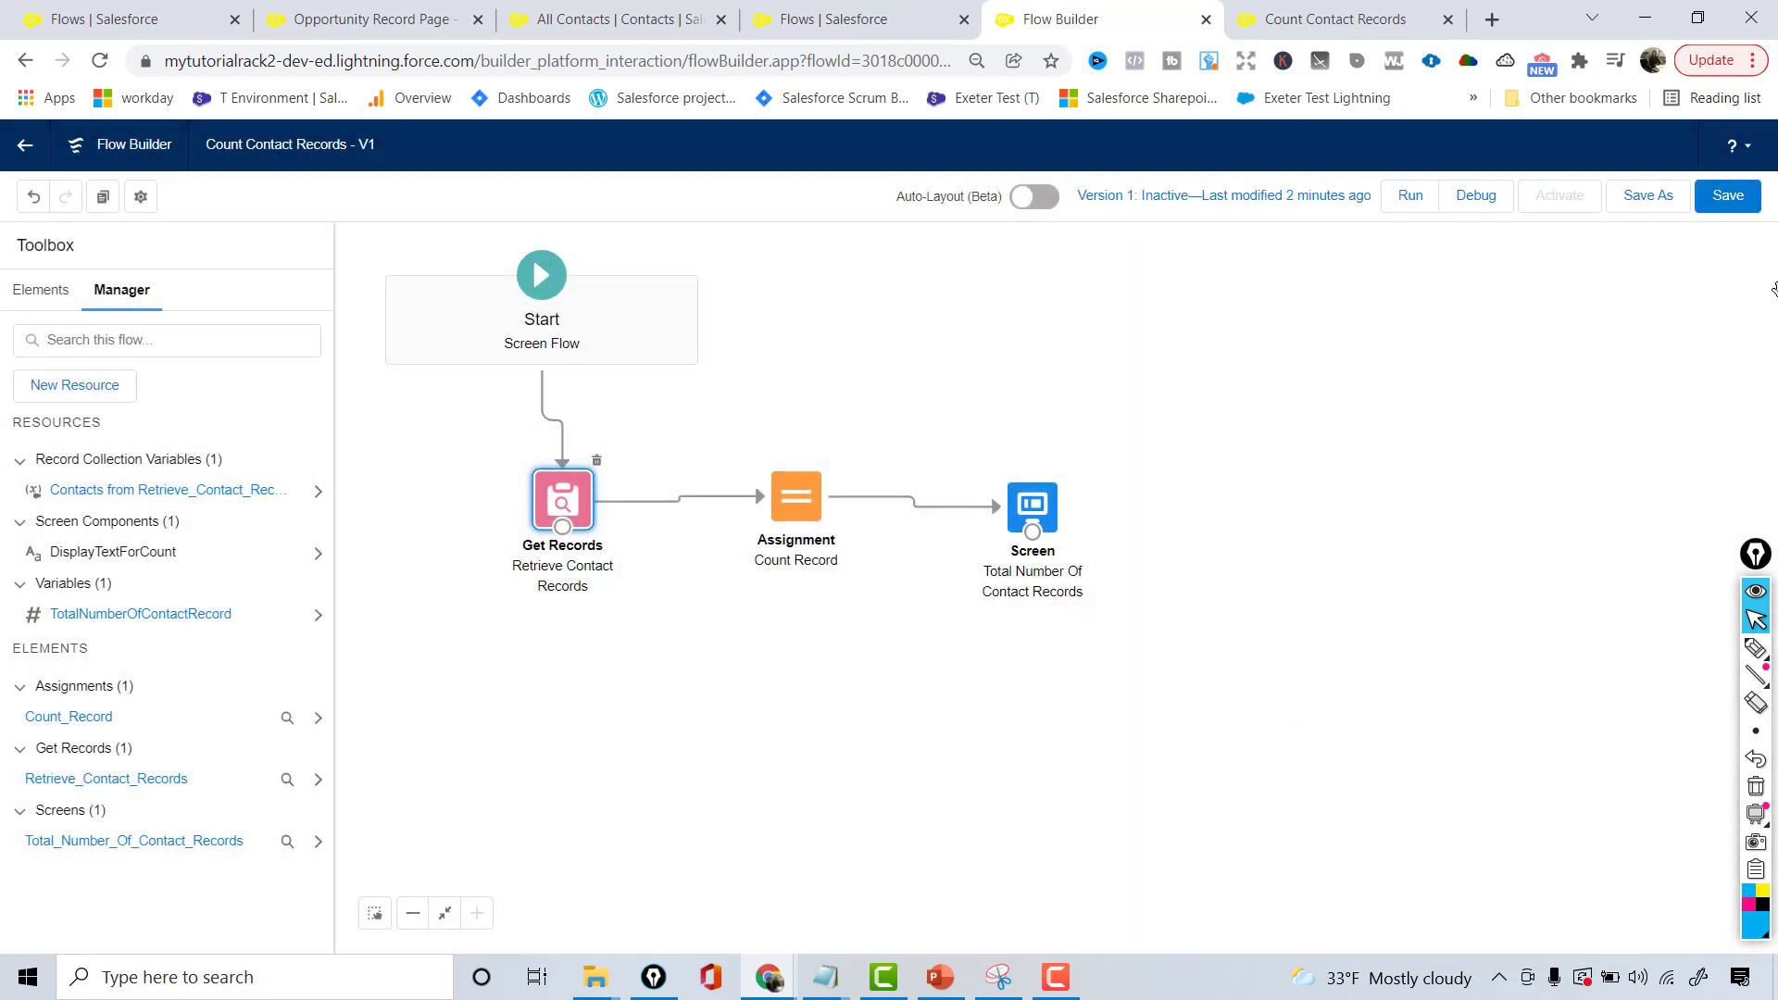
Step: Save the Count Contact Records flow, run it to check the filtered count, and close one of the result pages
{"action": "left_click", "coordinate": [1728, 197]}
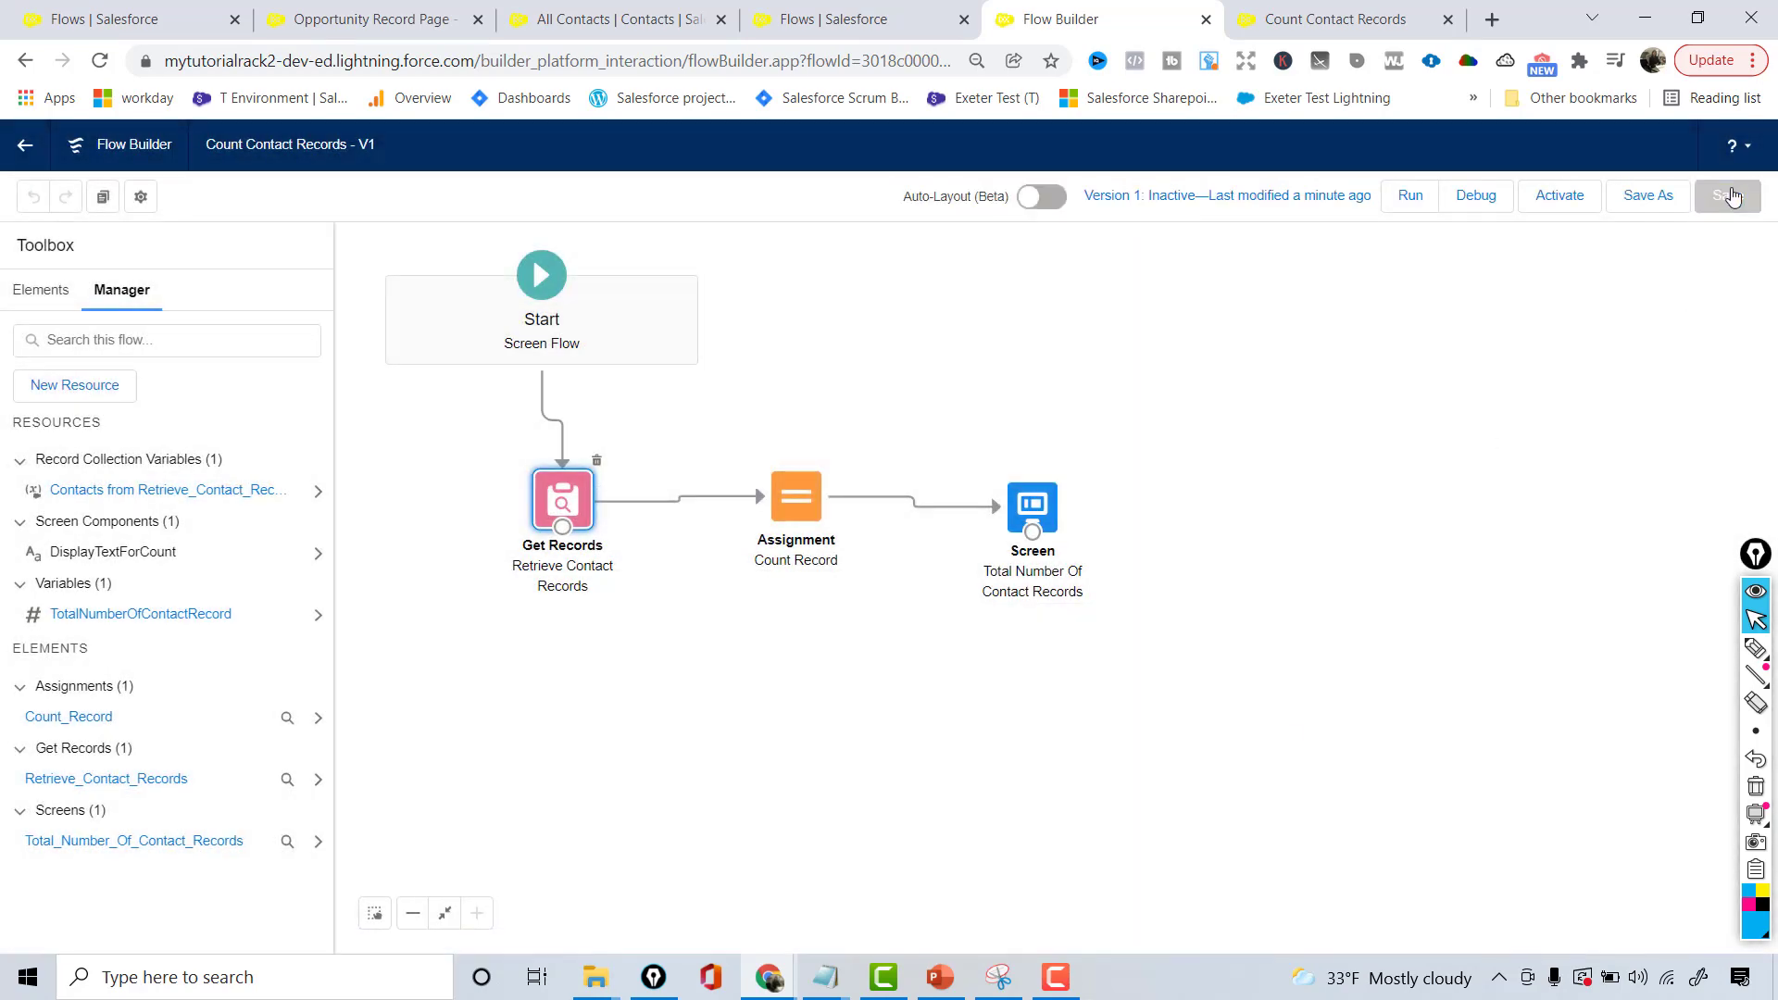
{"action": "left_click", "coordinate": [1411, 195]}
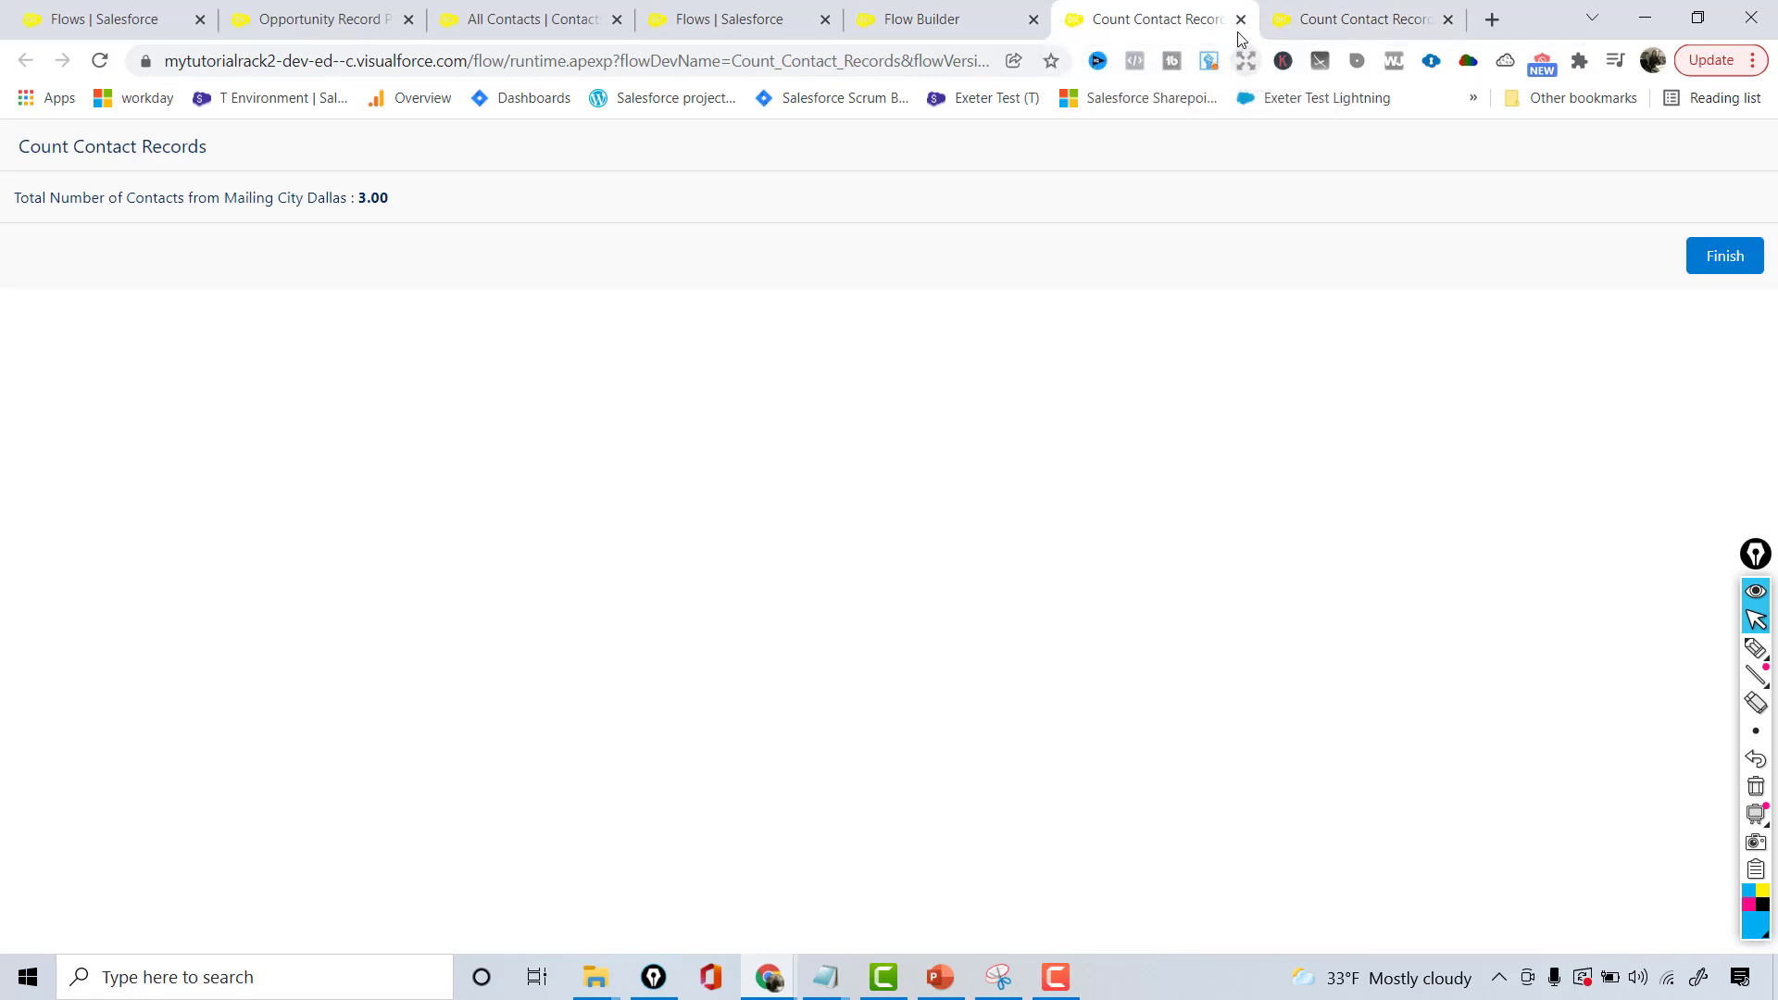
{"action": "left_click", "coordinate": [1240, 20]}
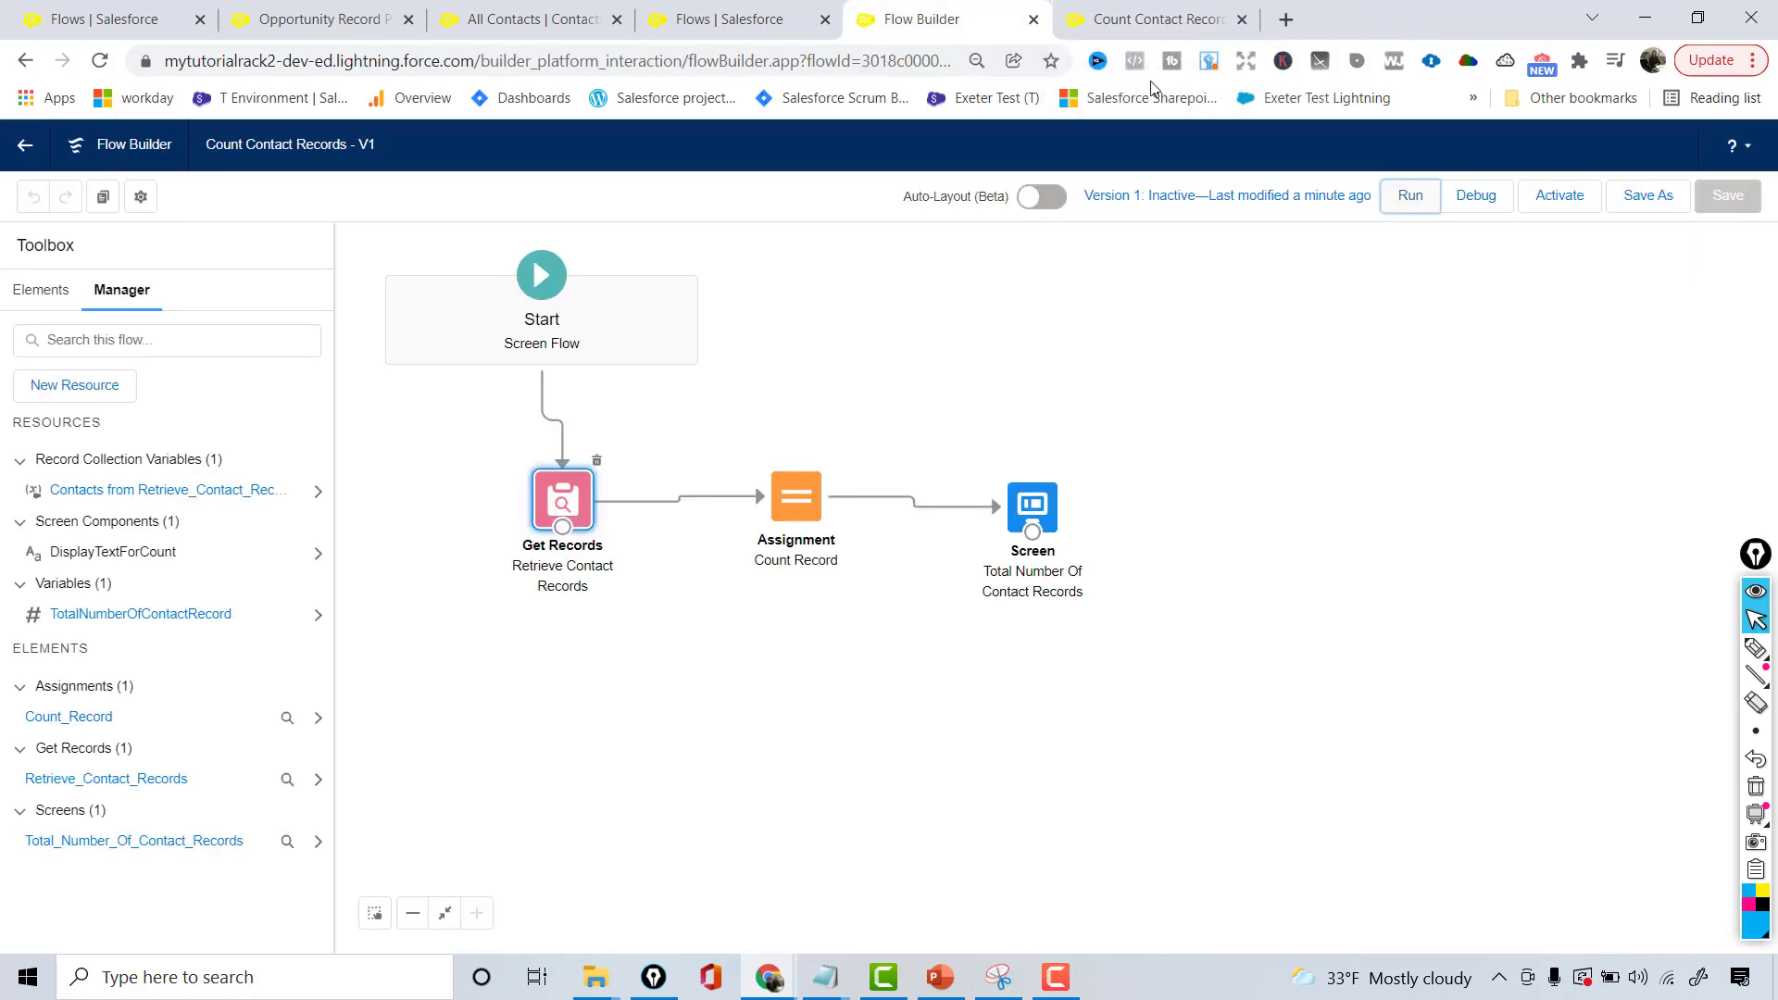
Step: Review the Count Record assignment and the filter settings of the Retrieve Contact Records element without changing them
{"action": "double_click", "coordinate": [802, 515]}
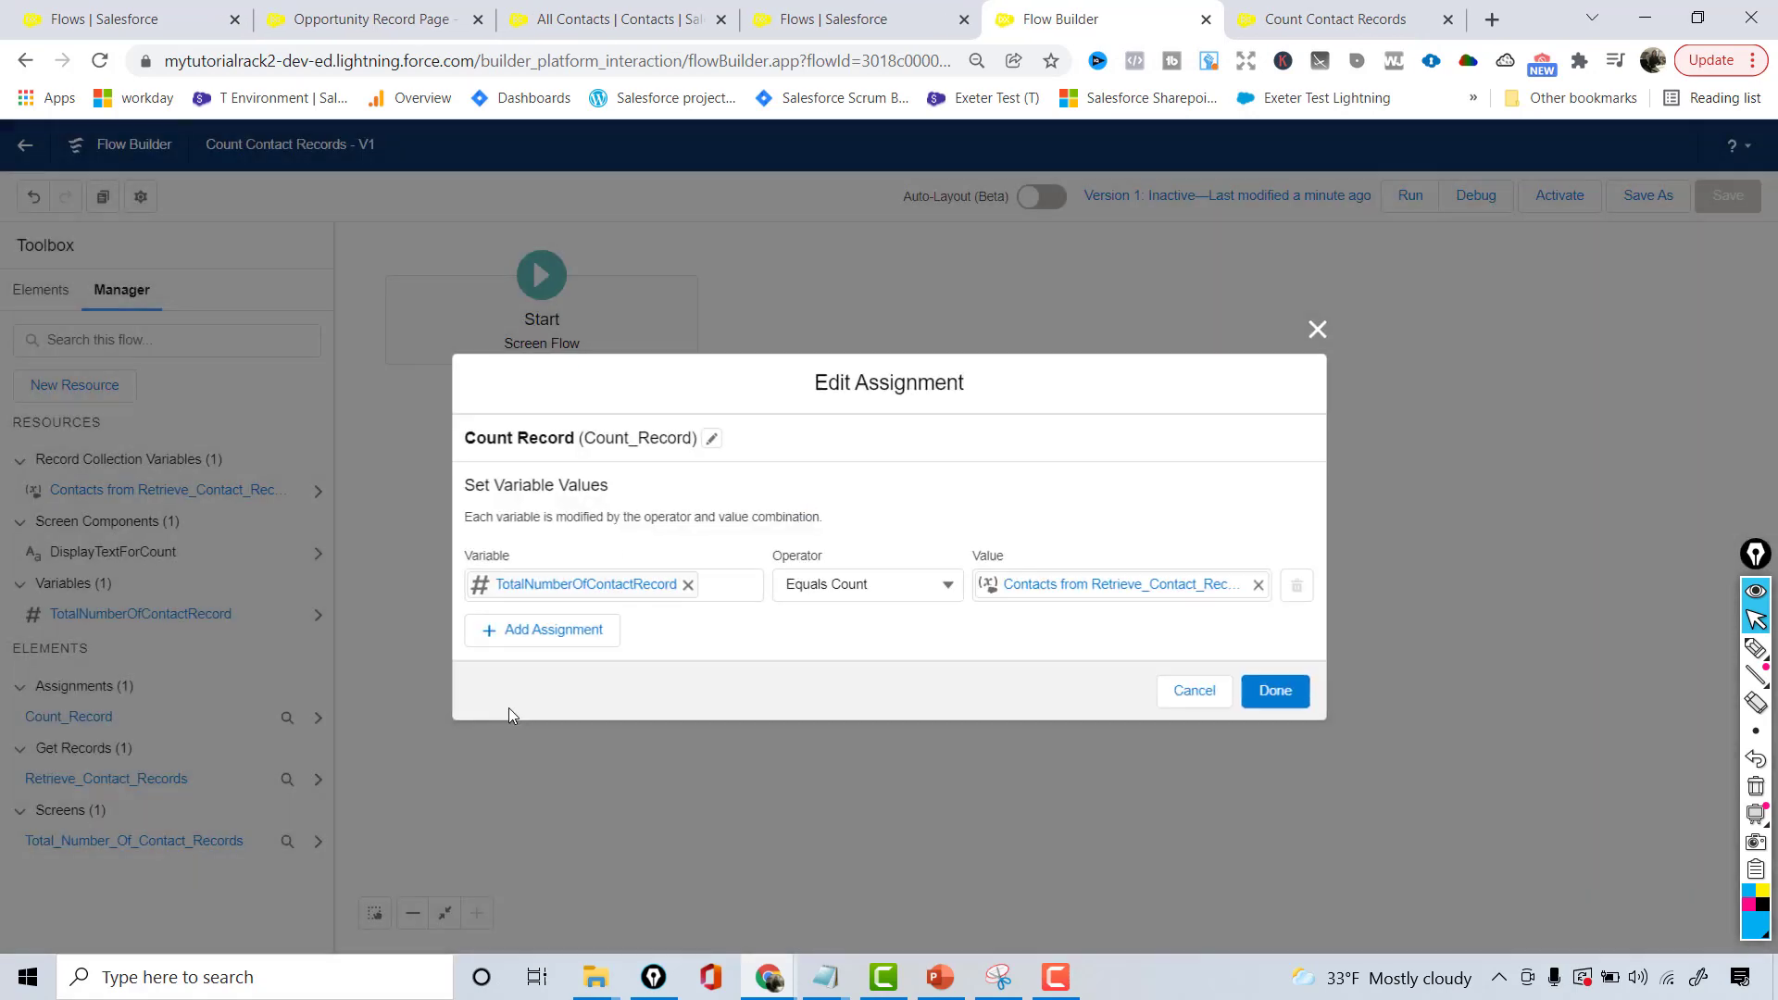
{"action": "left_click", "coordinate": [1319, 326]}
{"action": "double_click", "coordinate": [564, 500]}
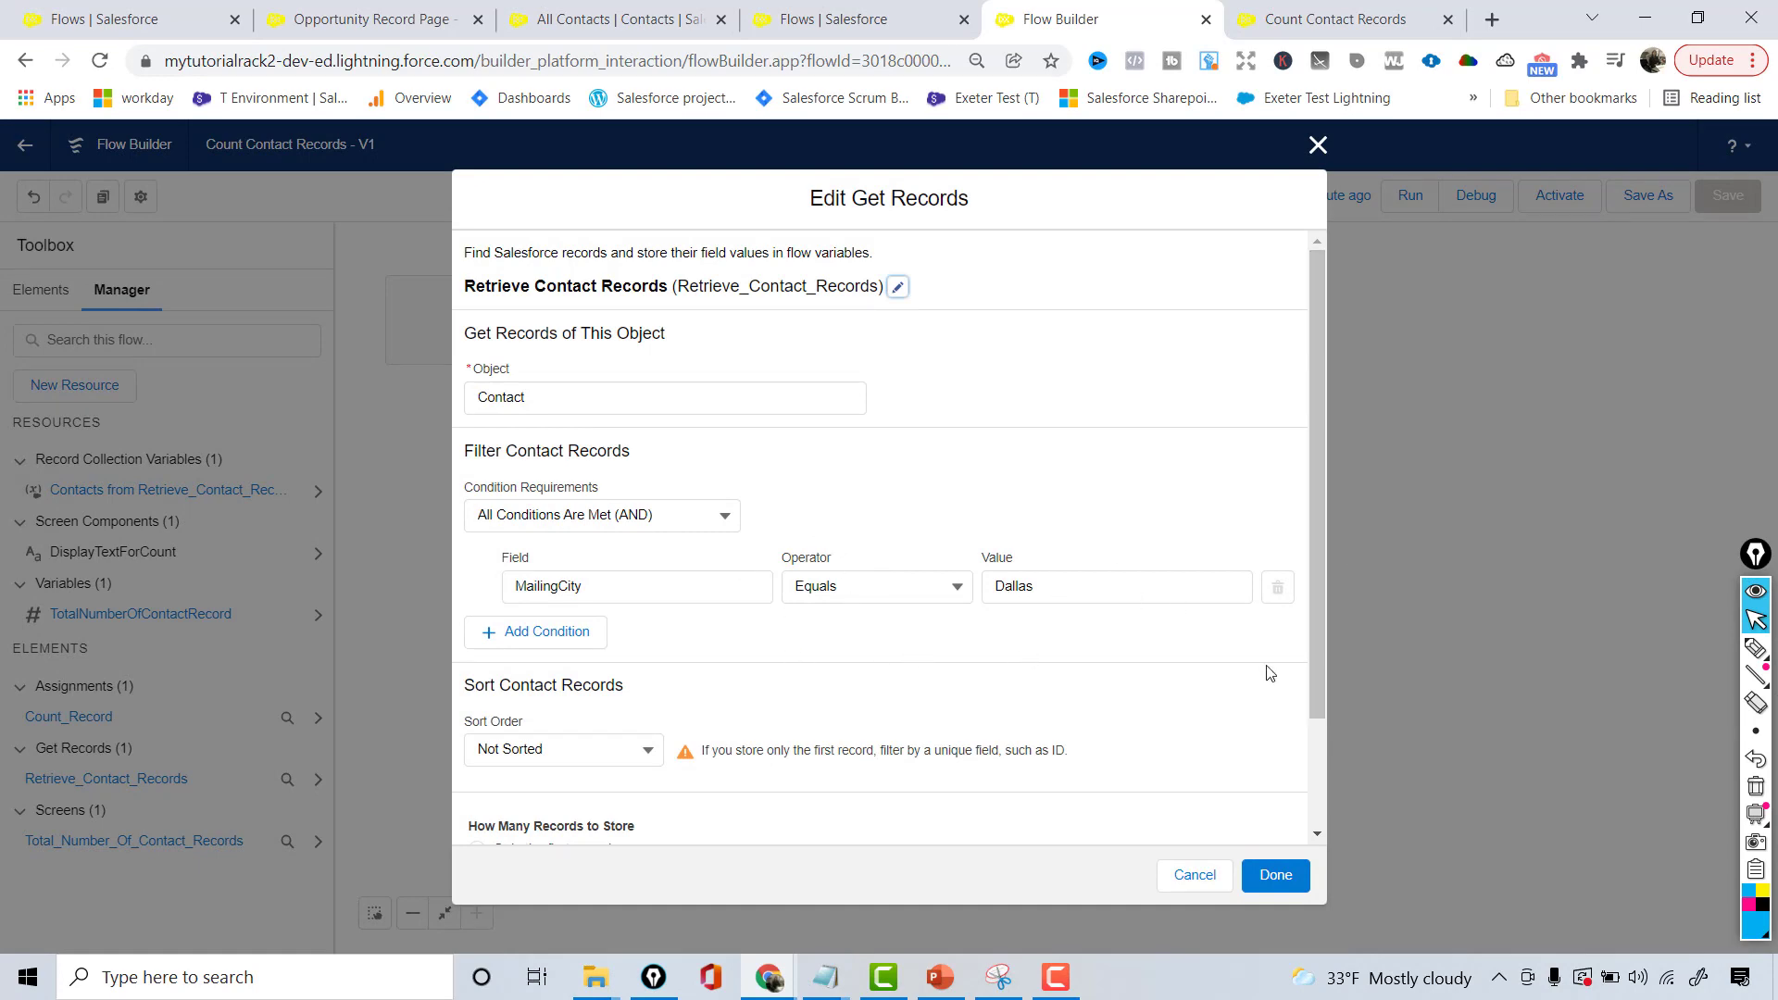
{"action": "left_click", "coordinate": [1318, 145]}
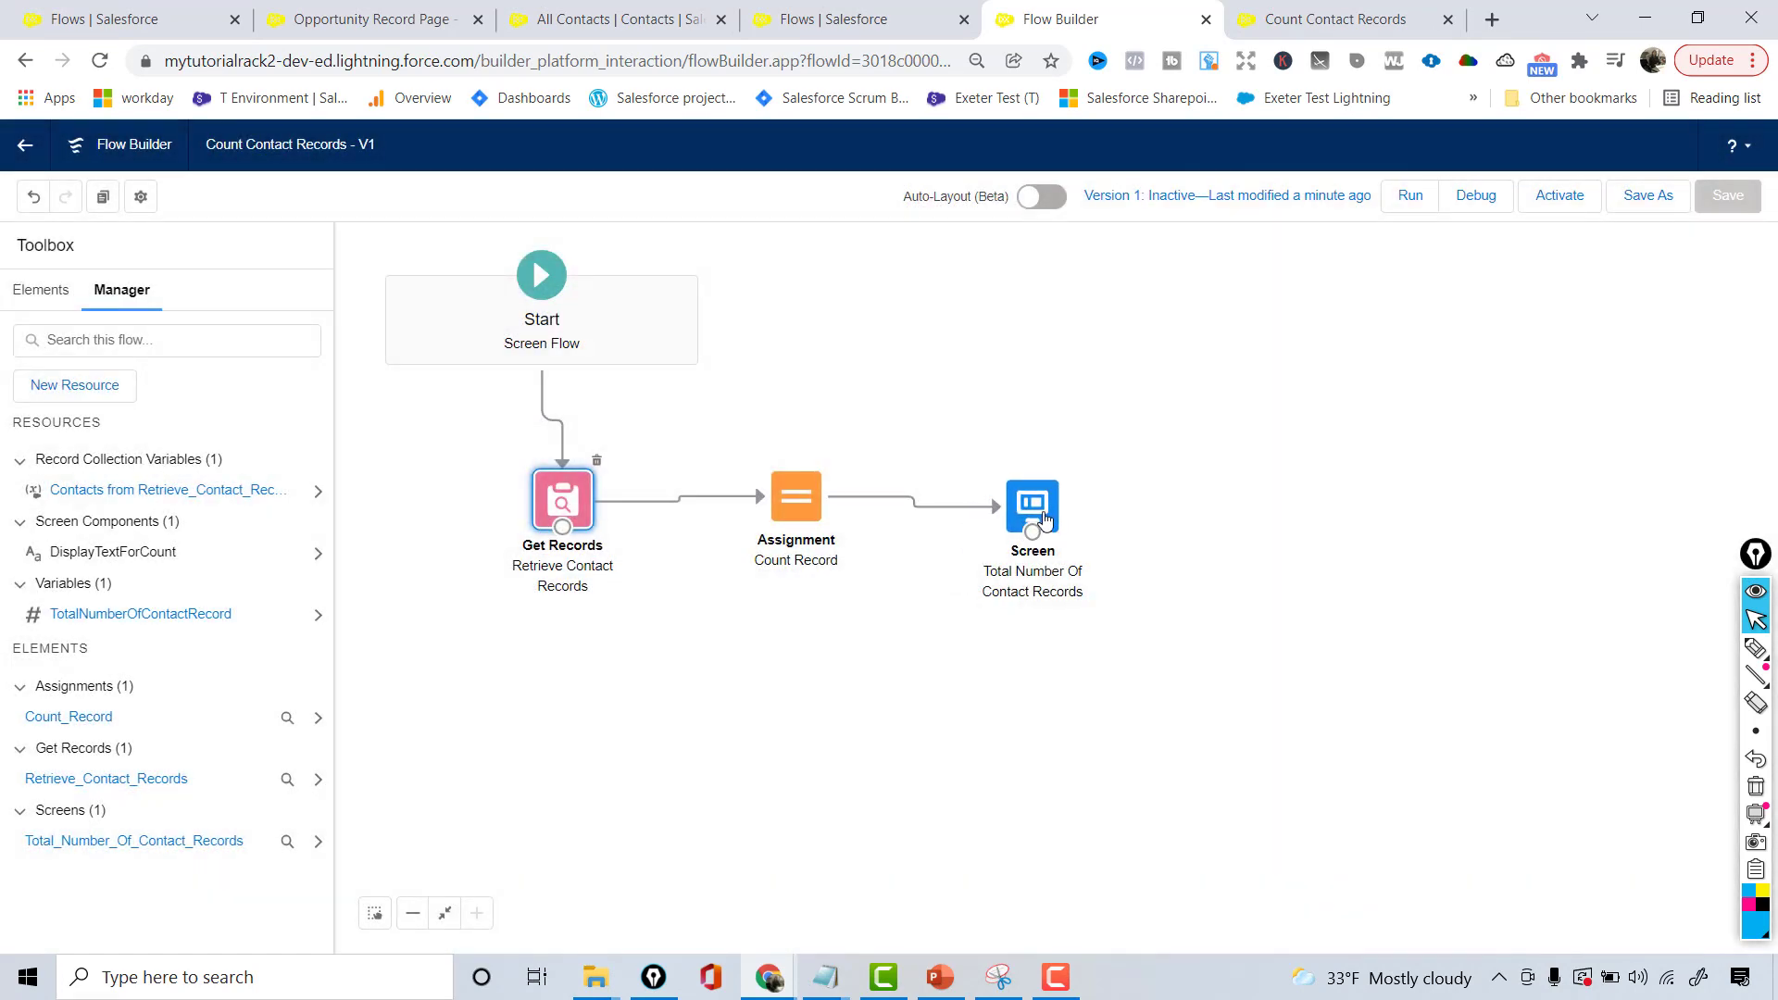
{"action": "left_click", "coordinate": [805, 507]}
{"action": "double_click", "coordinate": [805, 507]}
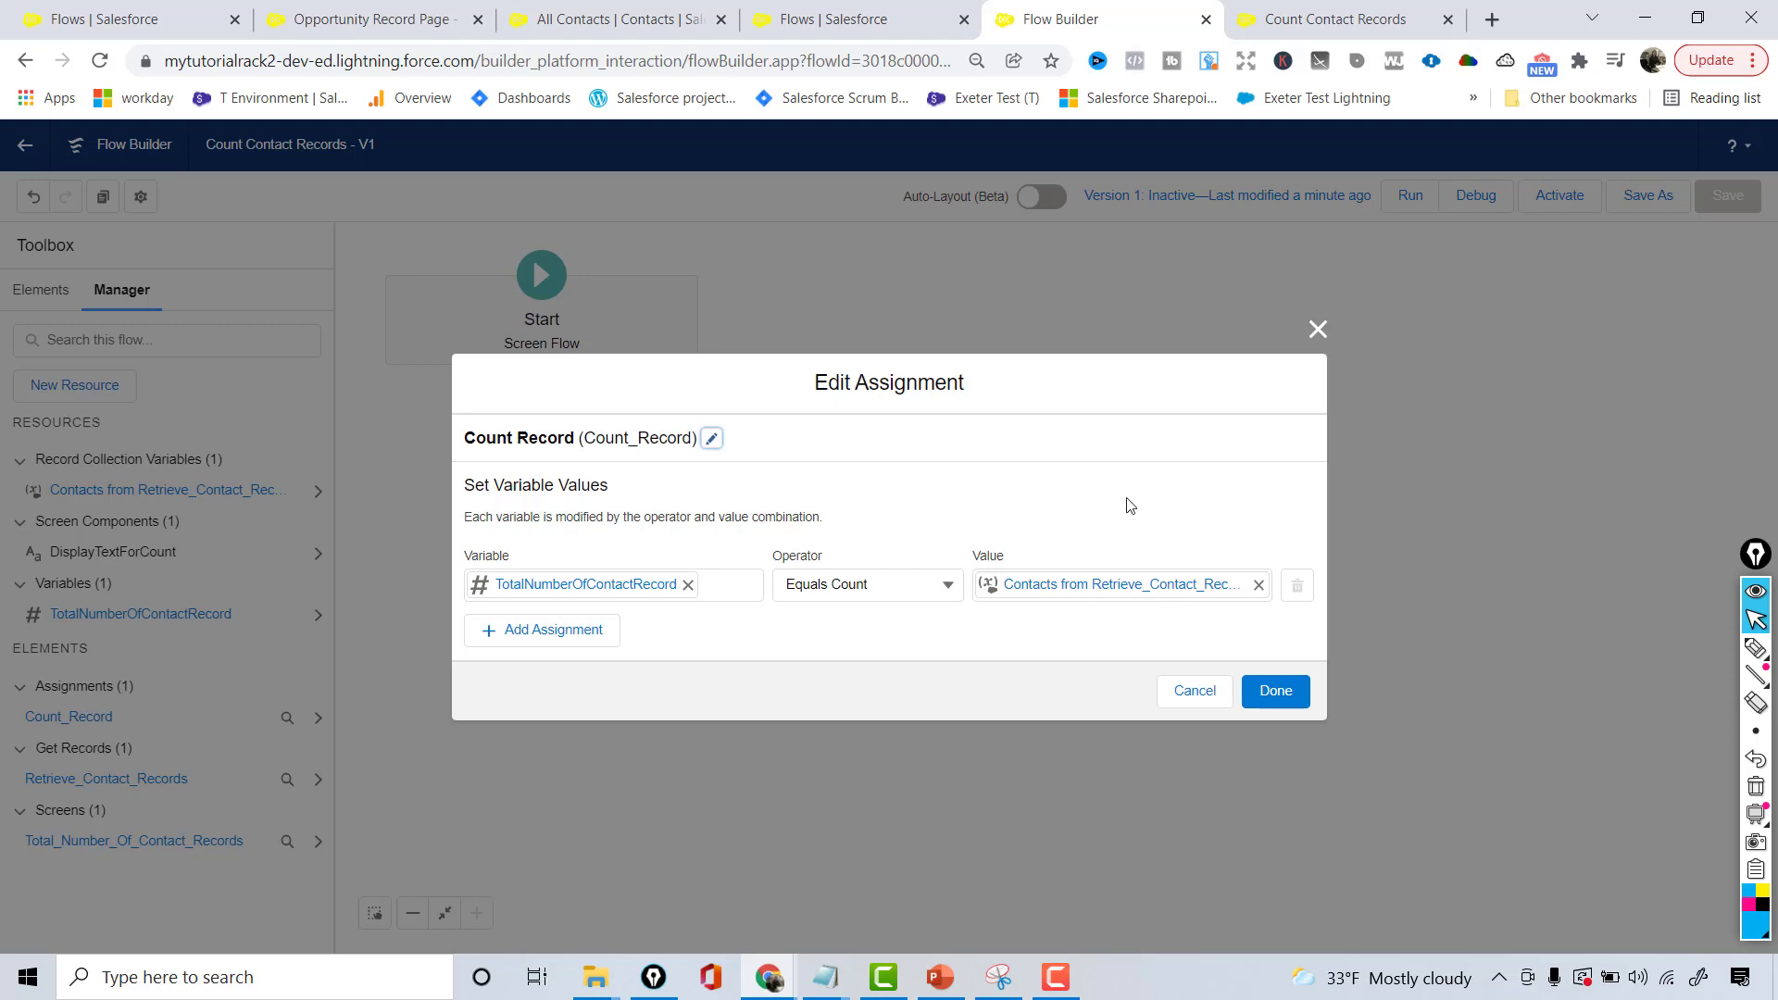
{"action": "left_click", "coordinate": [1319, 331]}
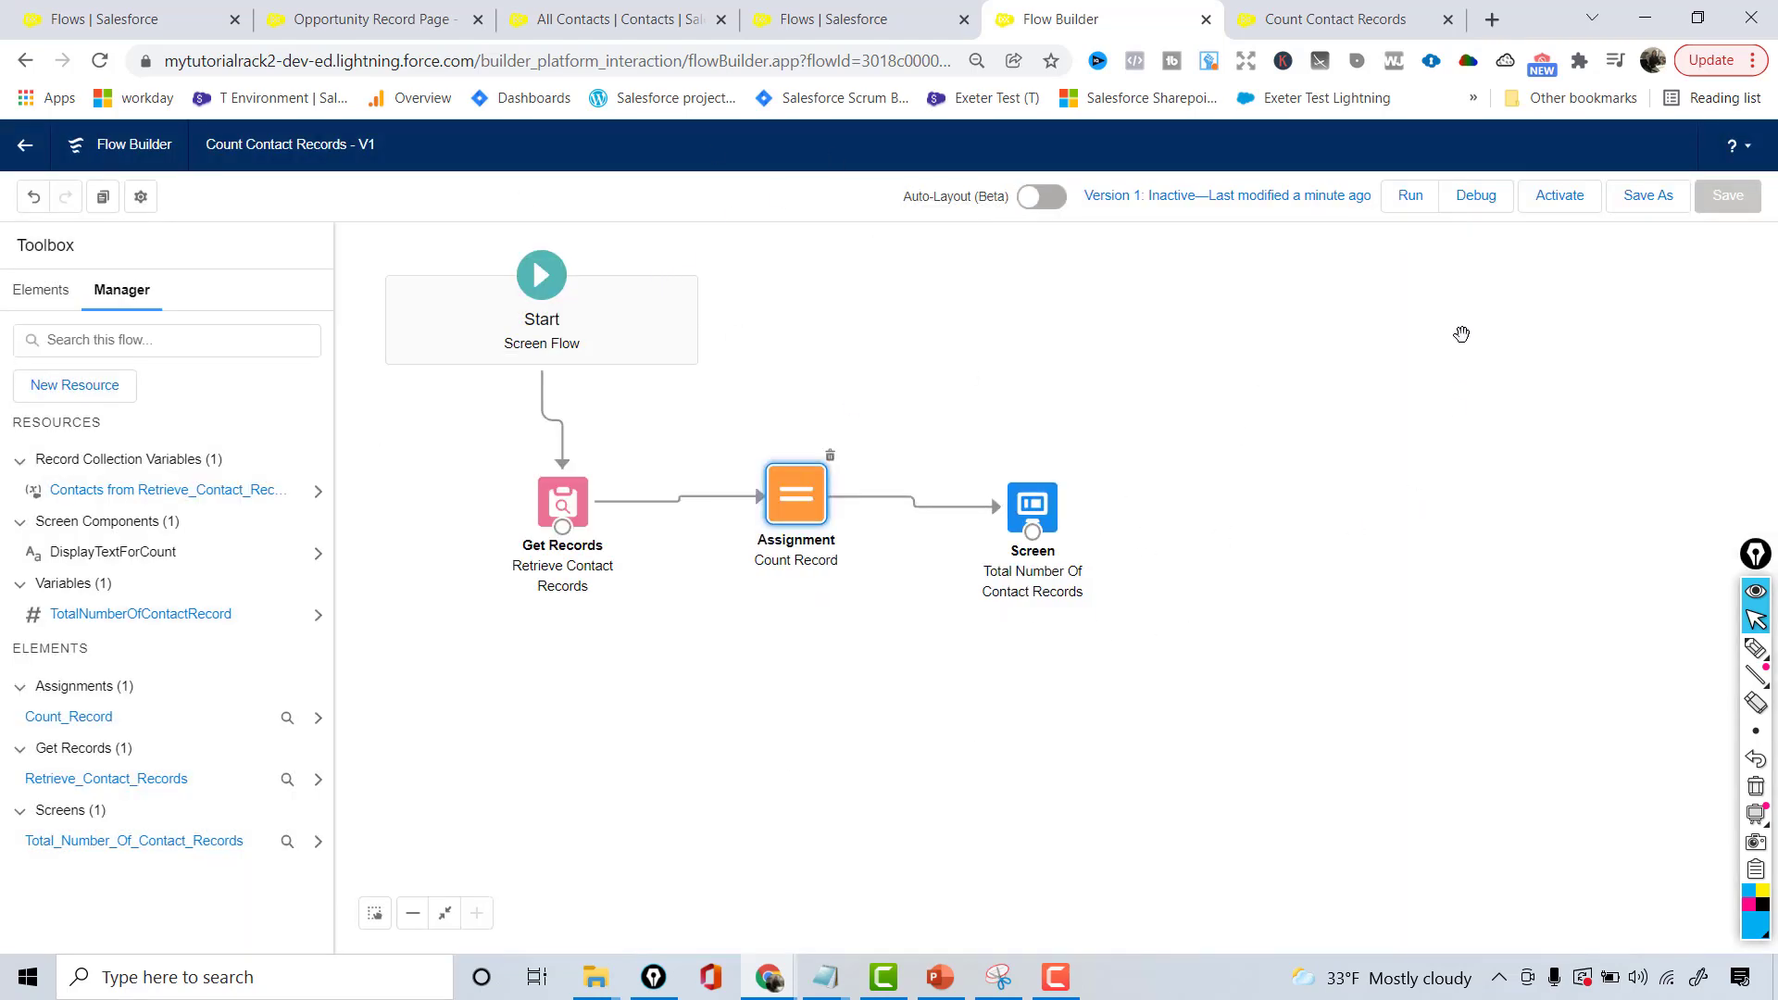
Step: Activate version 1 of the Count Contact Records flow
{"action": "left_click", "coordinate": [1572, 195]}
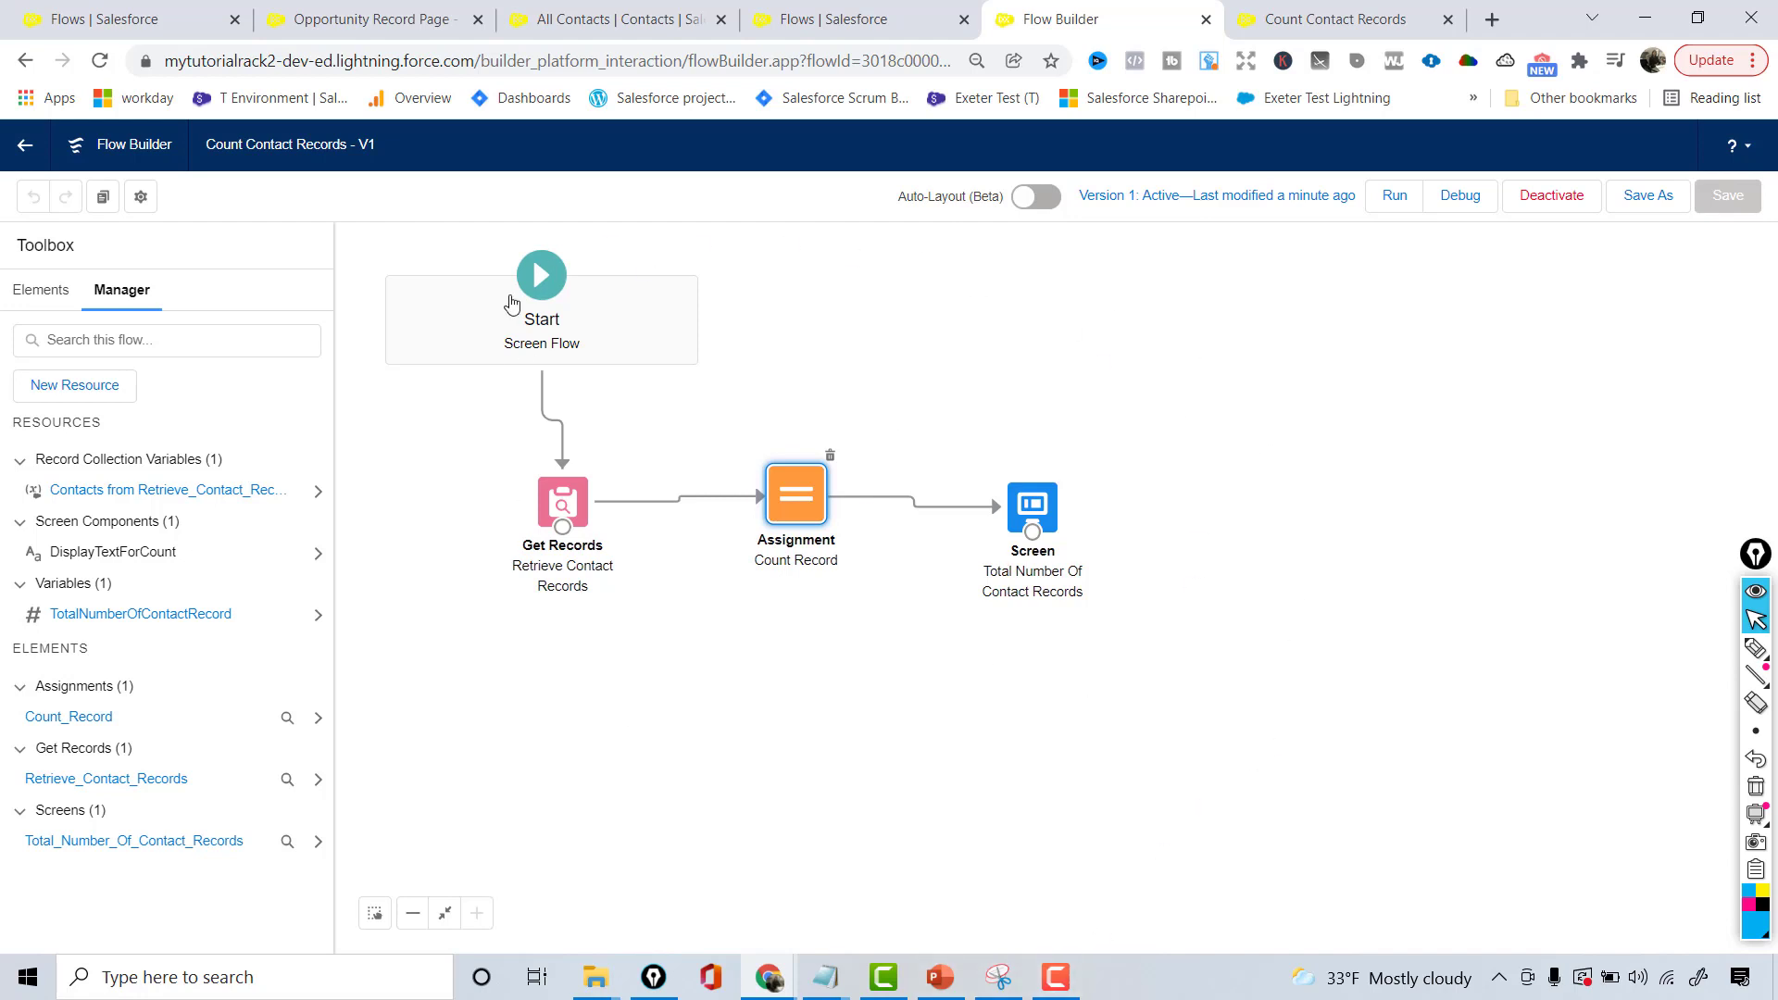
Step: Recheck the activated flow's contact retrieval filter and the variable, operator and value in its Count Record assignment
{"action": "double_click", "coordinate": [569, 516]}
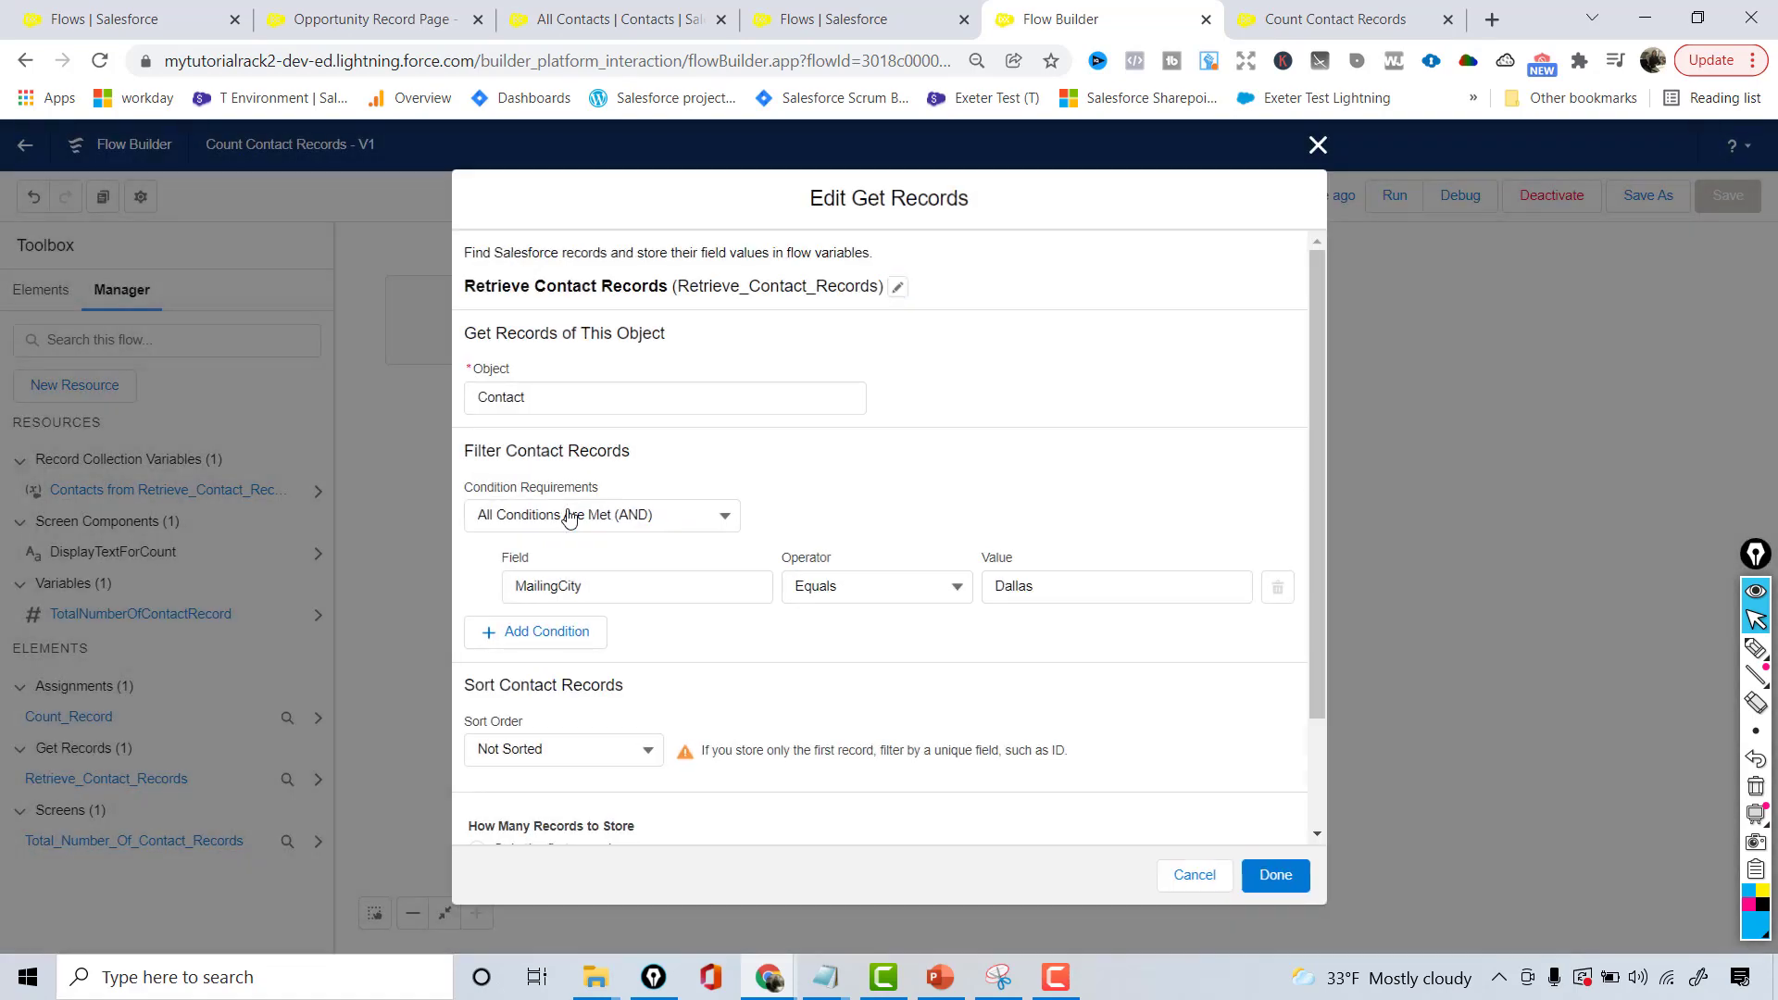
{"action": "left_click", "coordinate": [1315, 149]}
{"action": "double_click", "coordinate": [794, 491]}
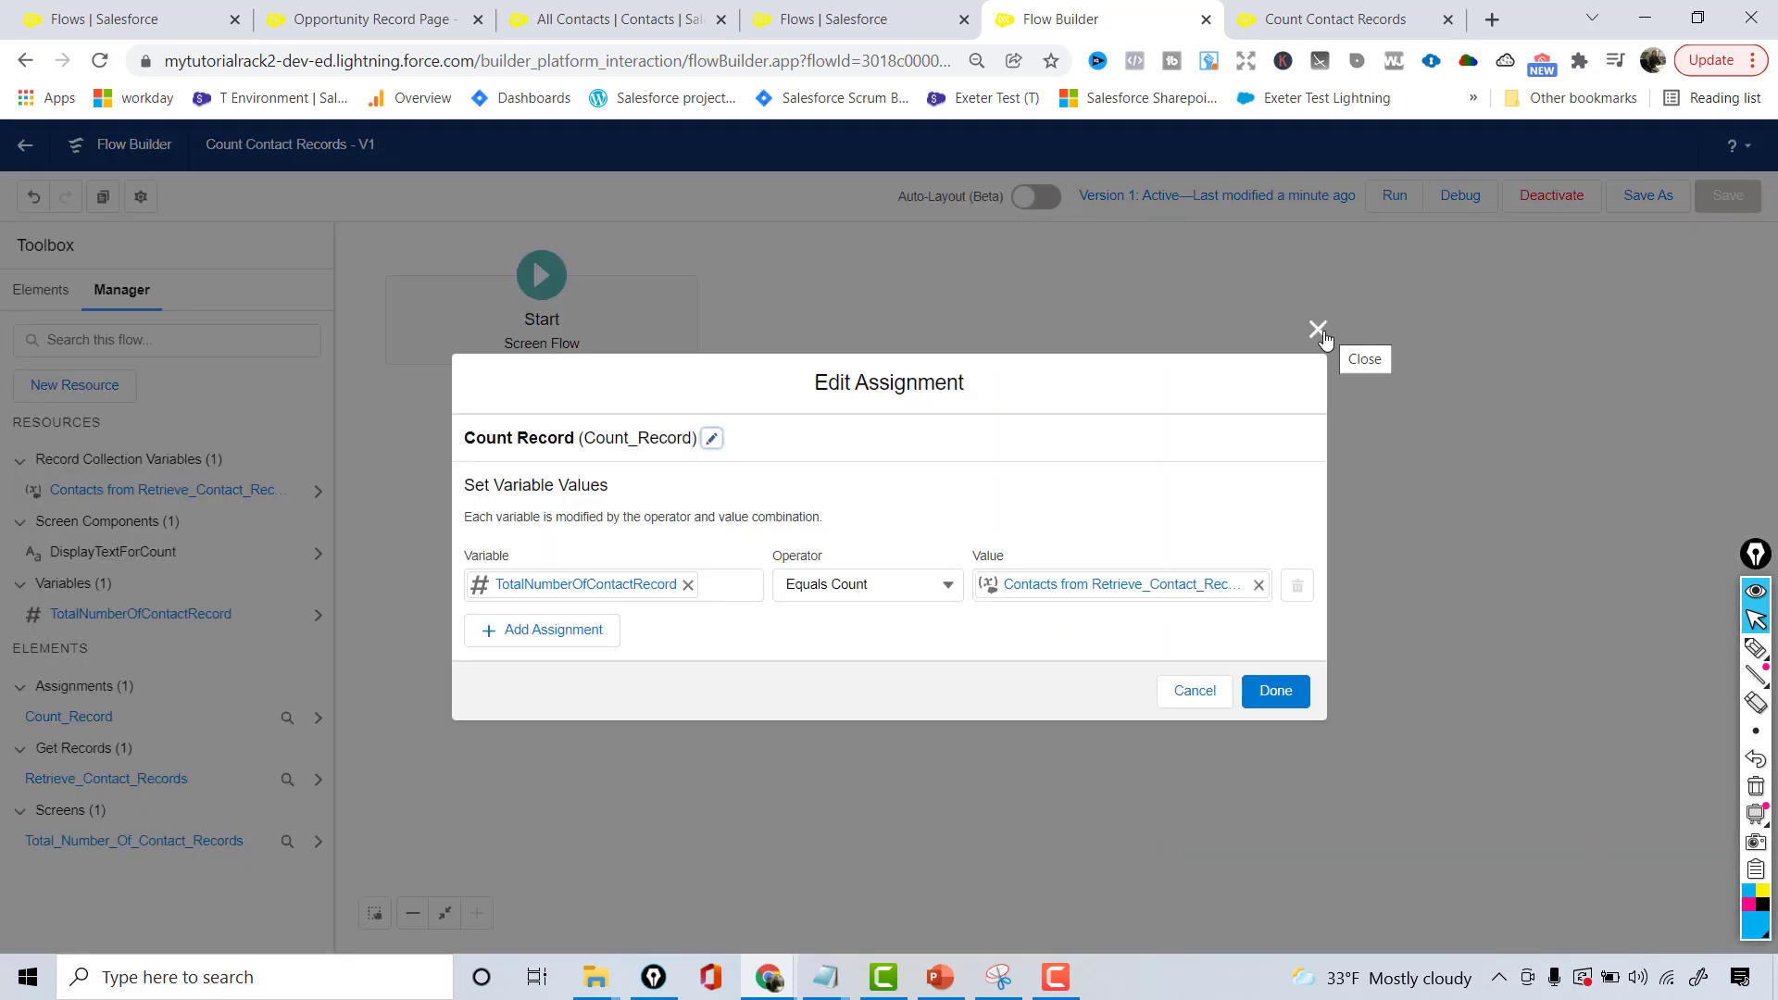